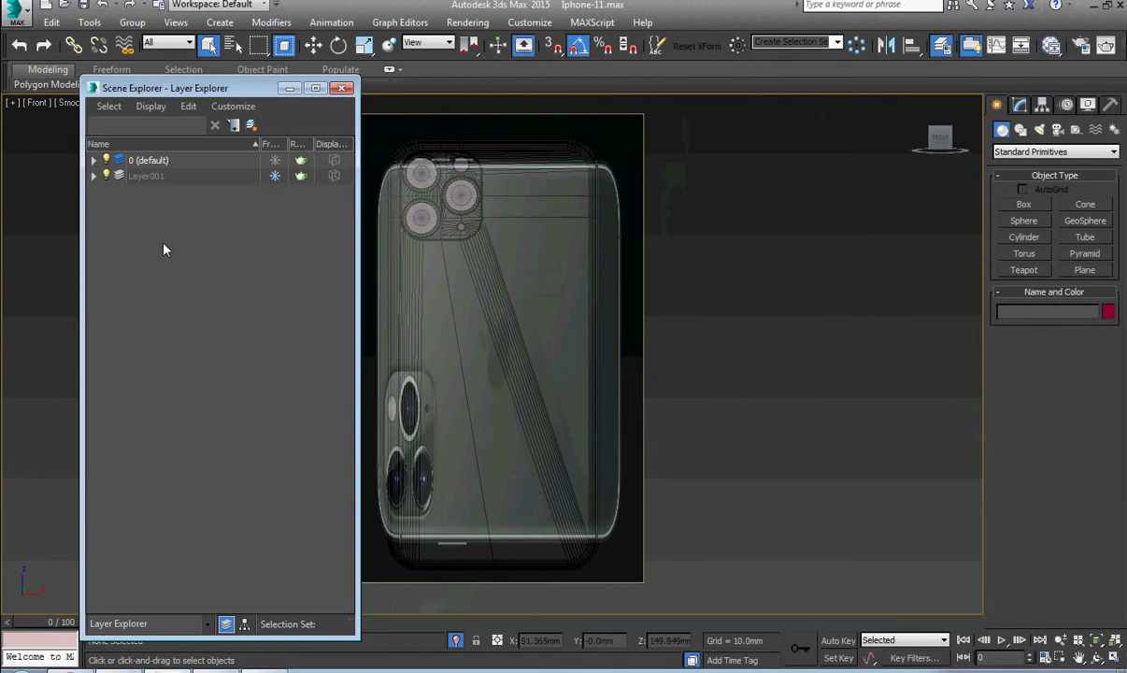
Select the reference plane Plane001 in Layer001 and add another UVW Map modifier to it
click(149, 191)
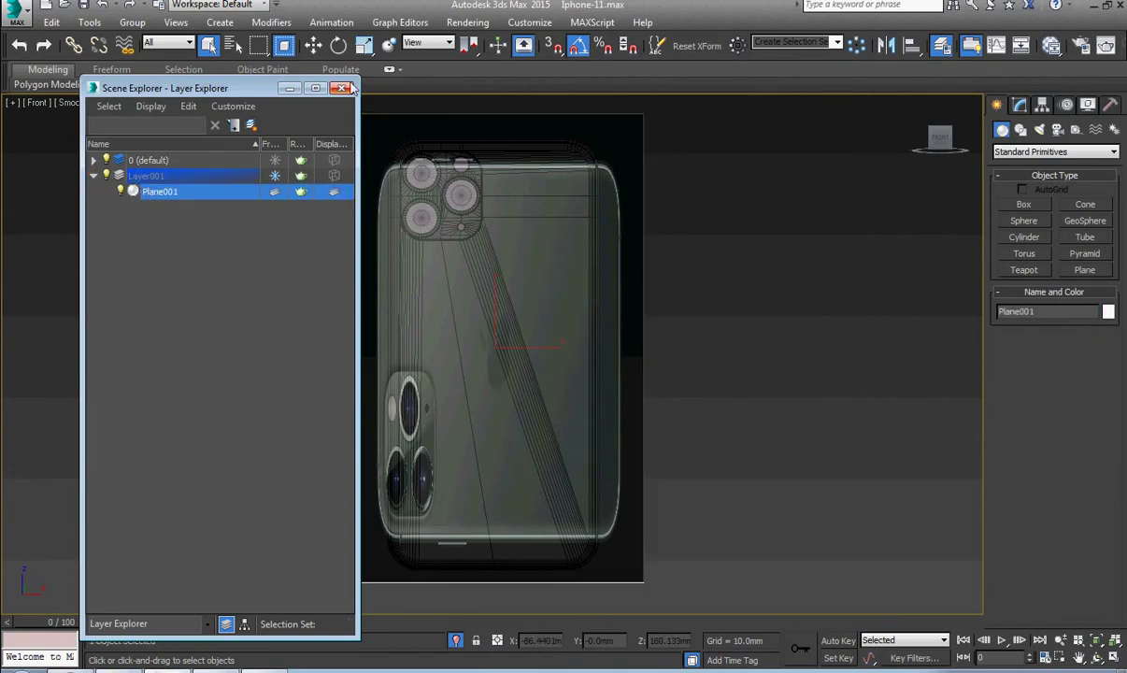
click(293, 88)
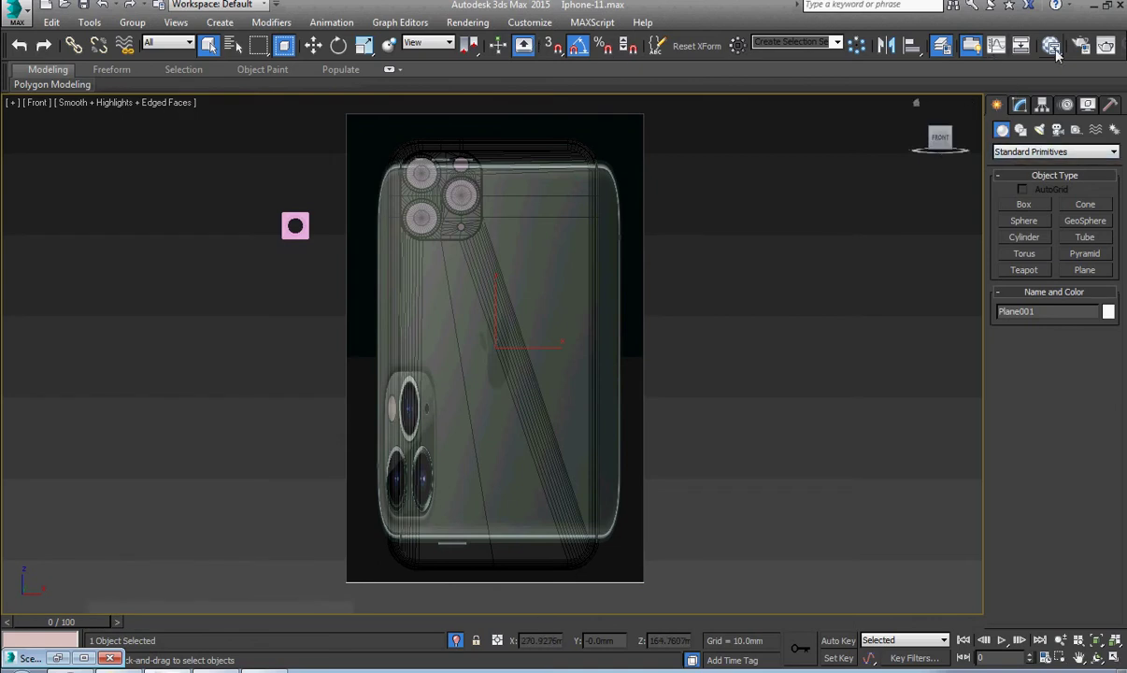
drag(960, 60, 324, 67)
click(939, 45)
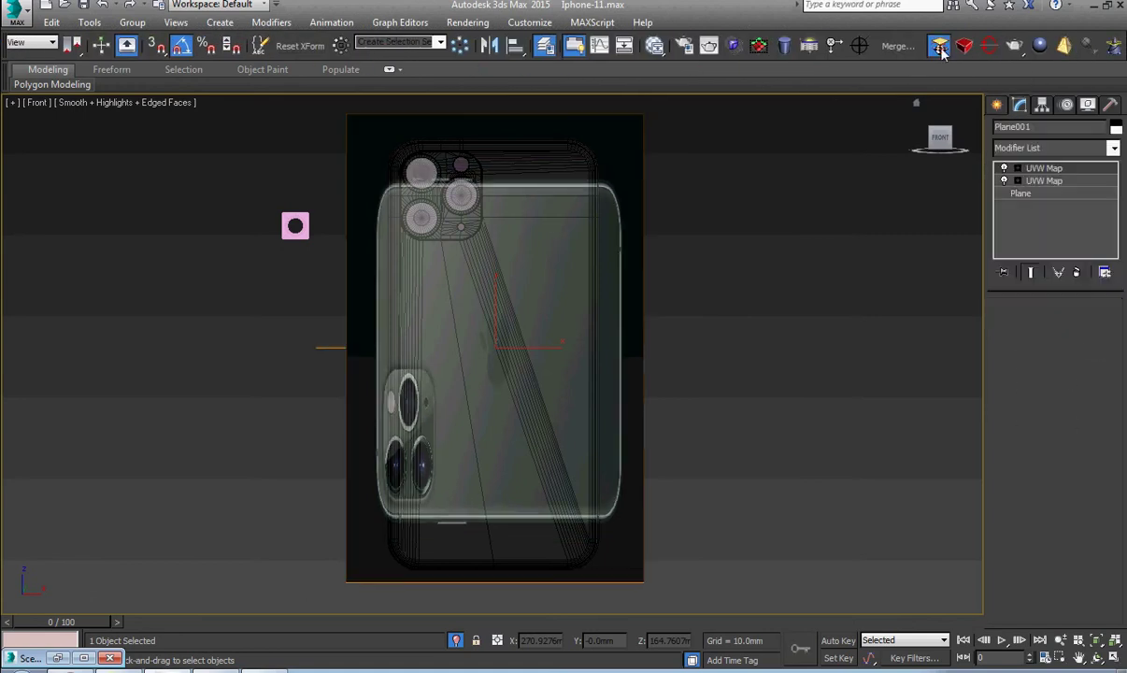
Fit the plane's UVW mapping to the proportions of the iphone-11-final image using Bitmap Fit
scroll(1102, 436, down, 3)
scroll(1102, 436, down, 1)
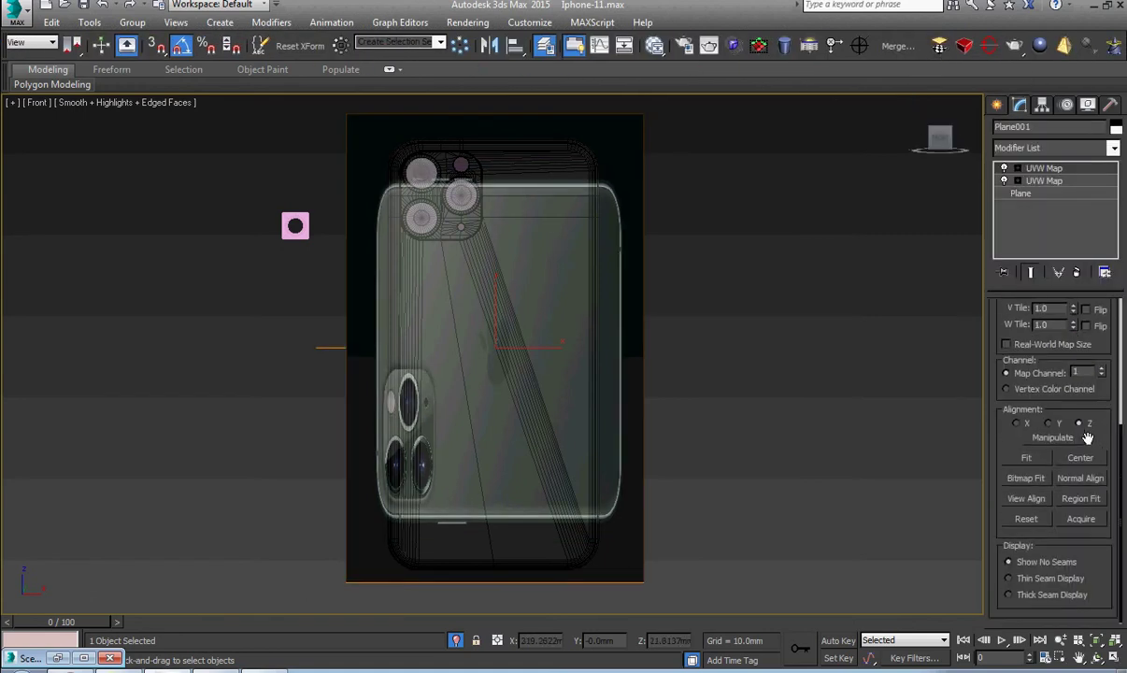
click(1028, 478)
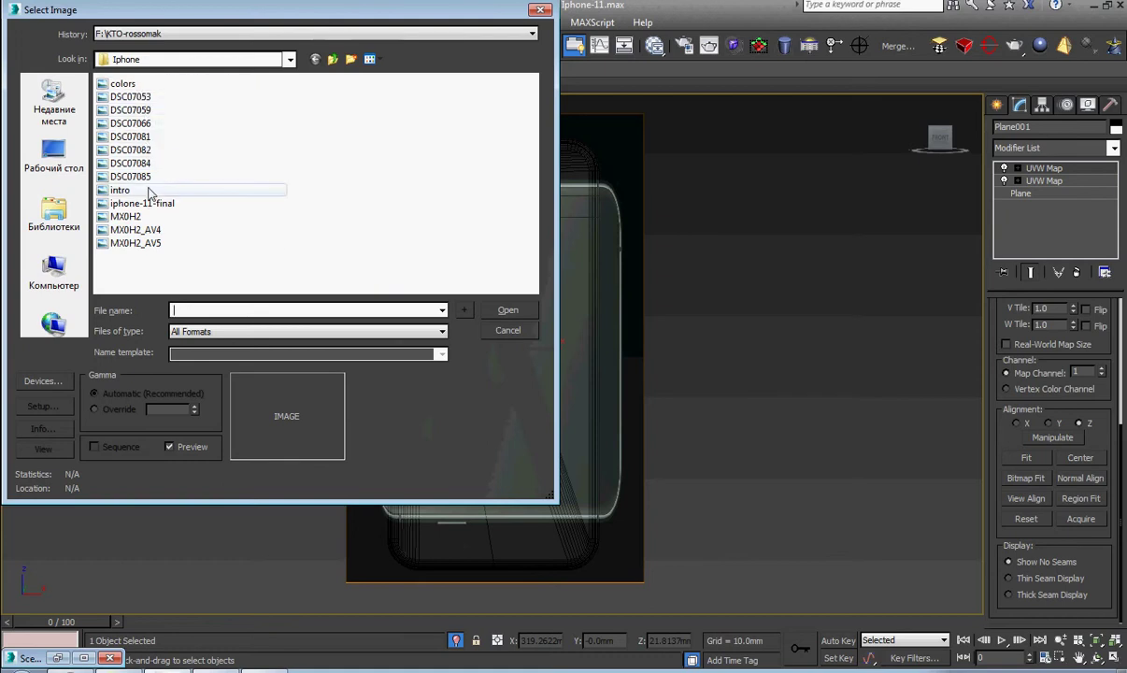
click(146, 190)
click(150, 204)
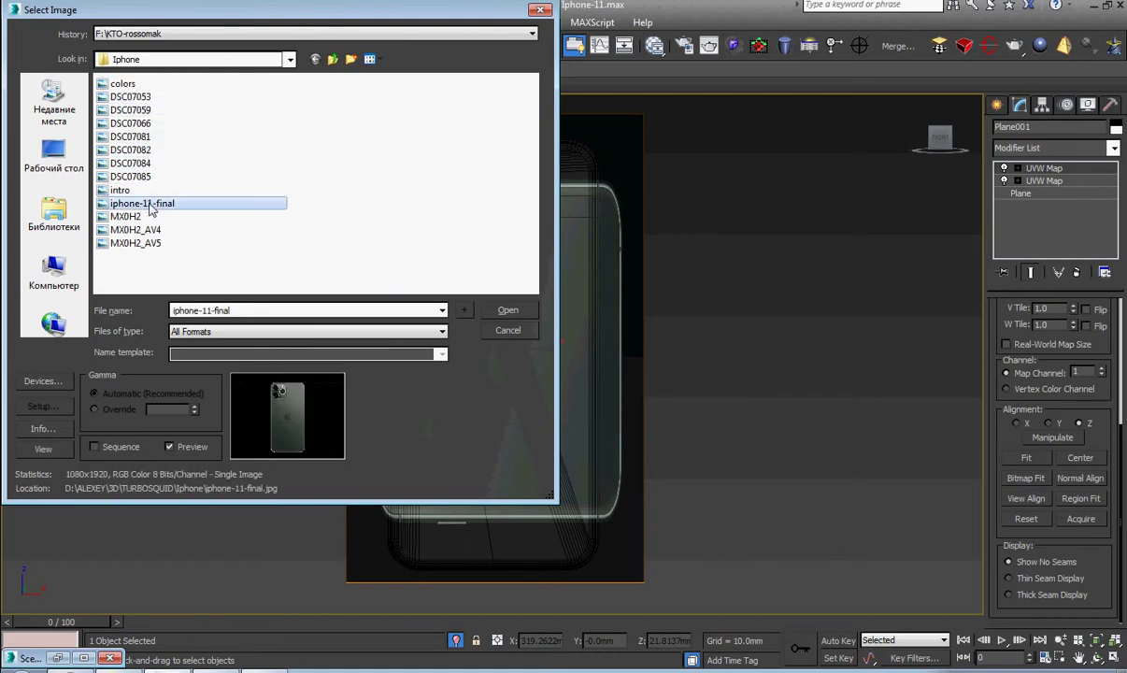
double_click(149, 205)
Rotate the reference plane a quarter turn and scale it uniformly to about 176% so the middle phone matches the model
right_click(486, 301)
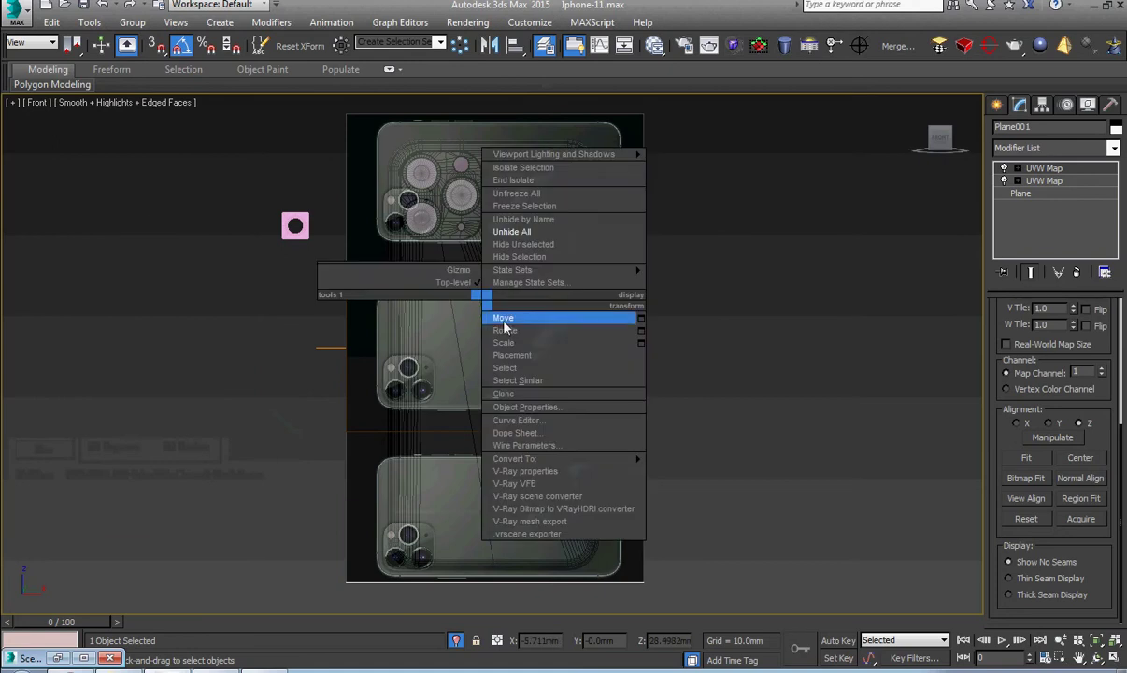
click(508, 330)
drag(514, 302, 584, 327)
right_click(579, 326)
click(598, 369)
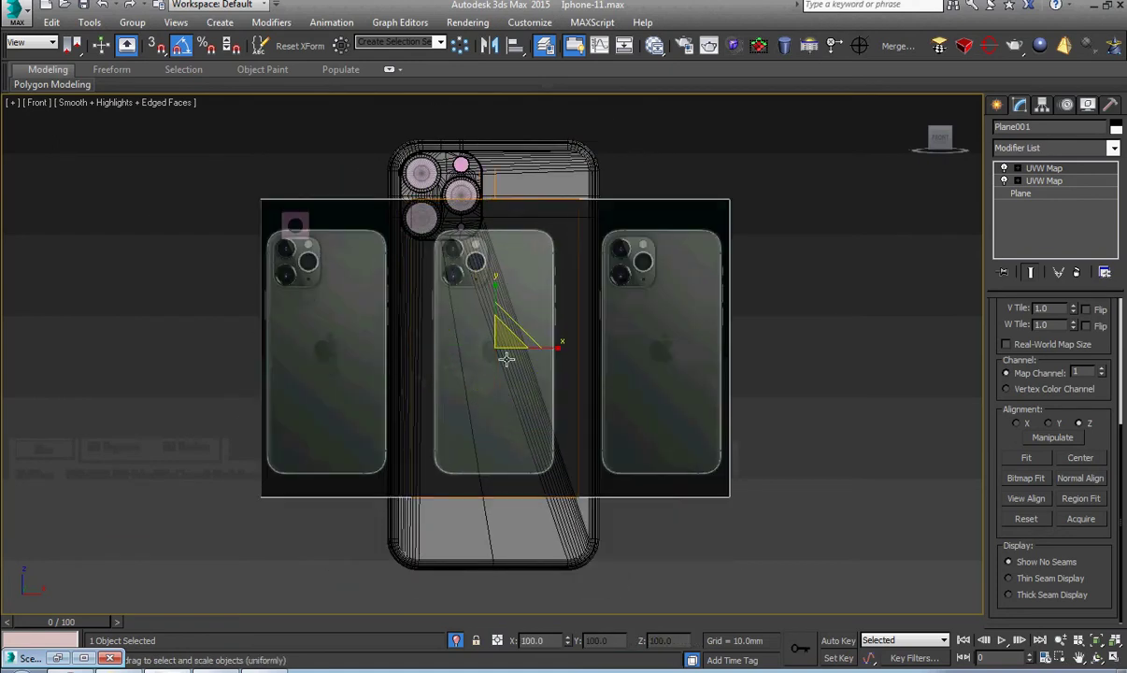
drag(506, 341, 523, 278)
Examine how the reference image aligns with the model at the camera block, side edges and bottom corner
scroll(593, 151, up, 9)
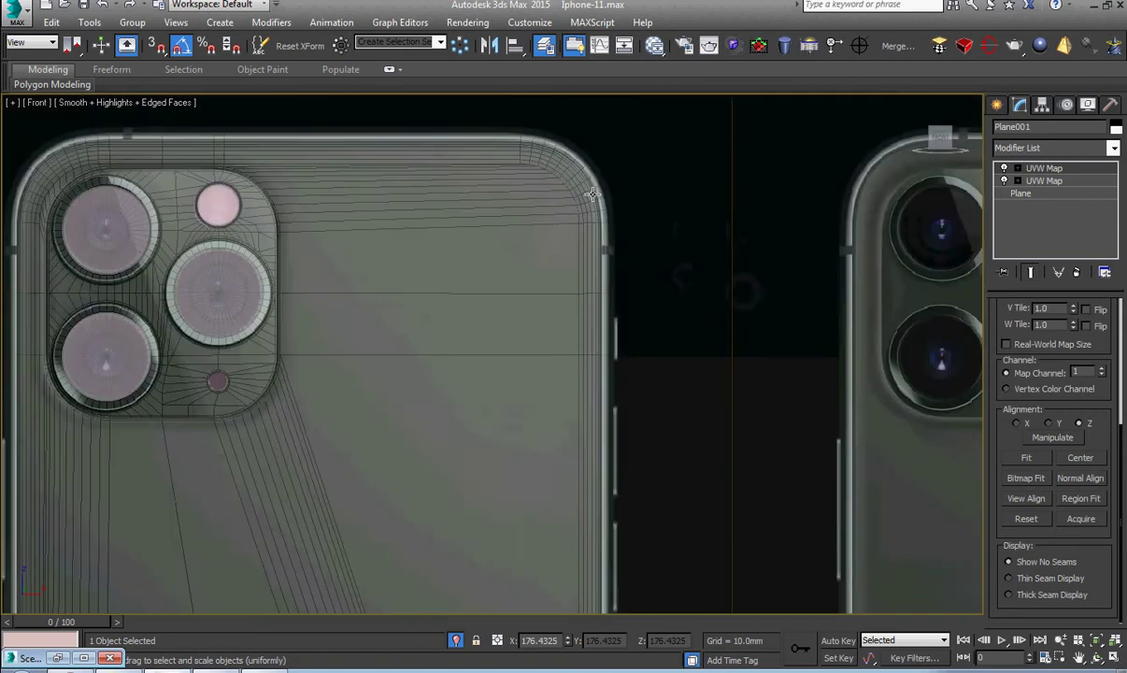
scroll(580, 224, down, 3)
scroll(448, 237, down, 1)
middle_drag(449, 237, 659, 265)
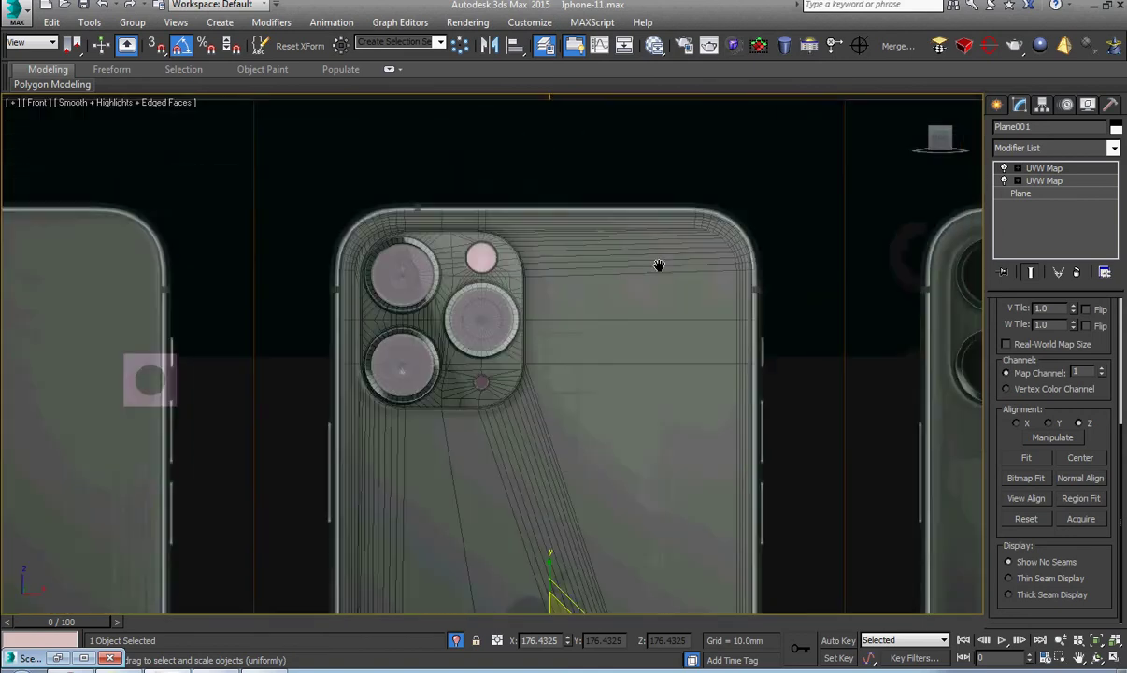
scroll(345, 248, up, 1)
scroll(345, 251, up, 3)
scroll(453, 285, down, 4)
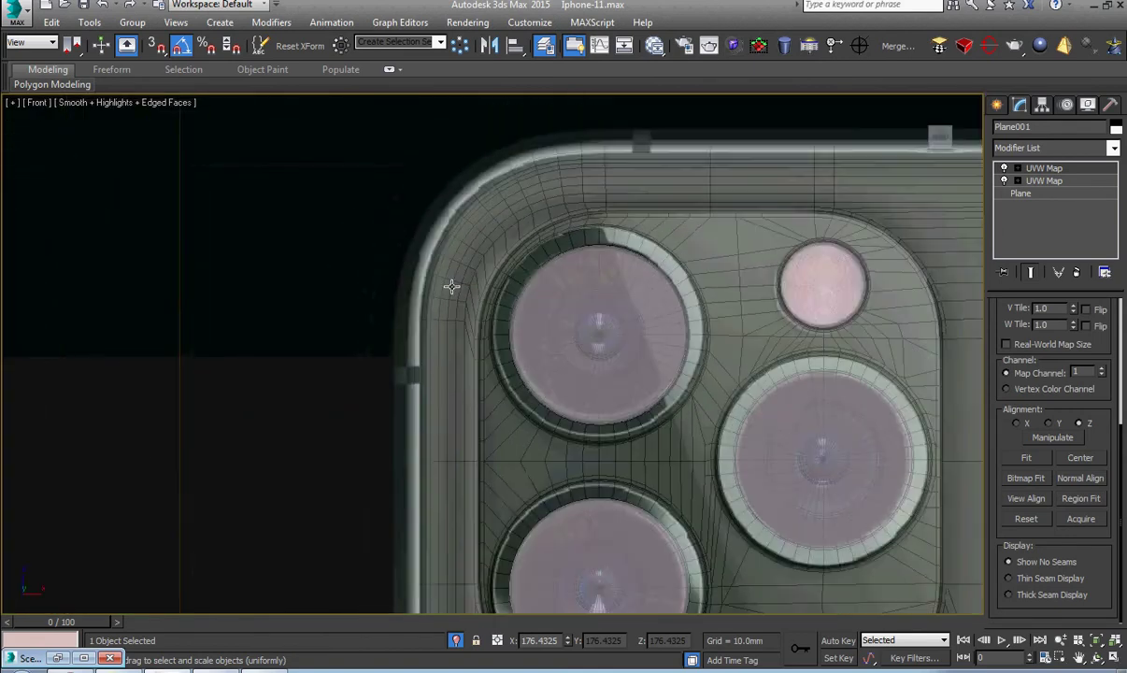
middle_drag(374, 156, 375, 166)
middle_drag(525, 402, 432, 243)
scroll(432, 242, up, 6)
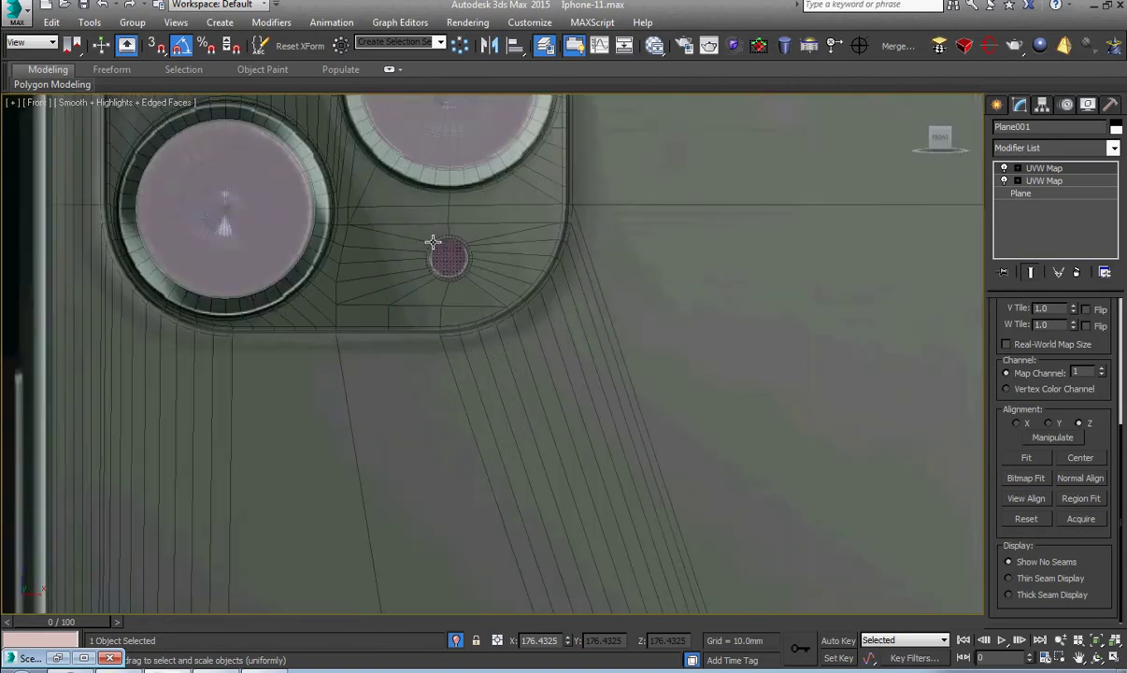
scroll(434, 242, down, 8)
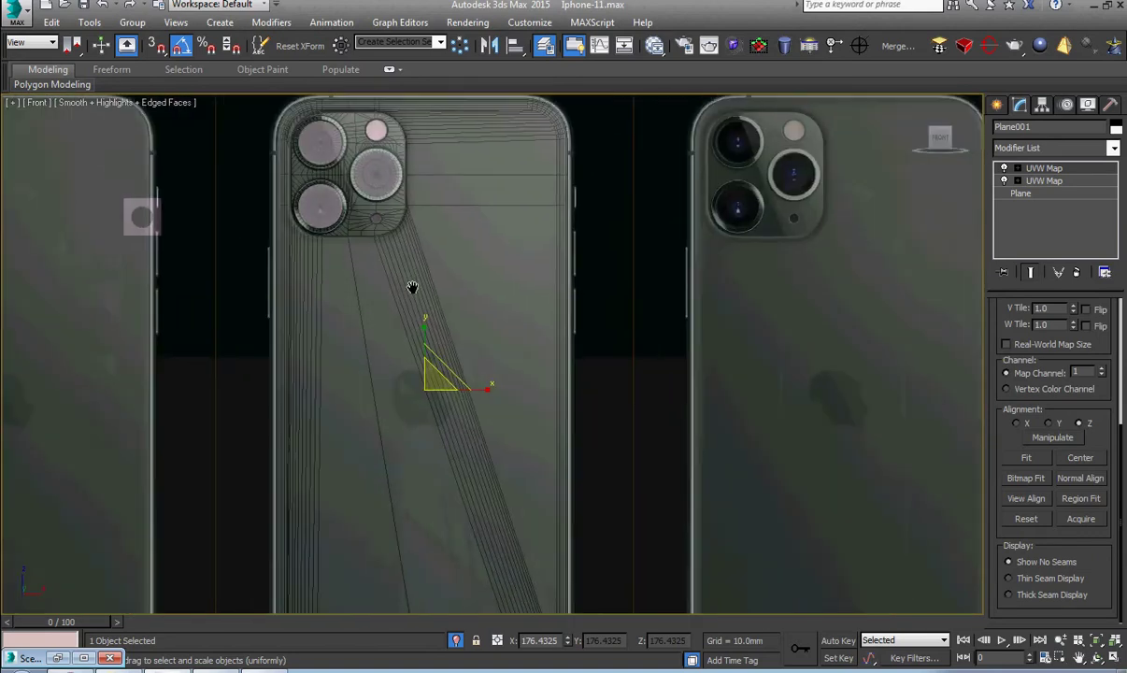
scroll(504, 435, up, 10)
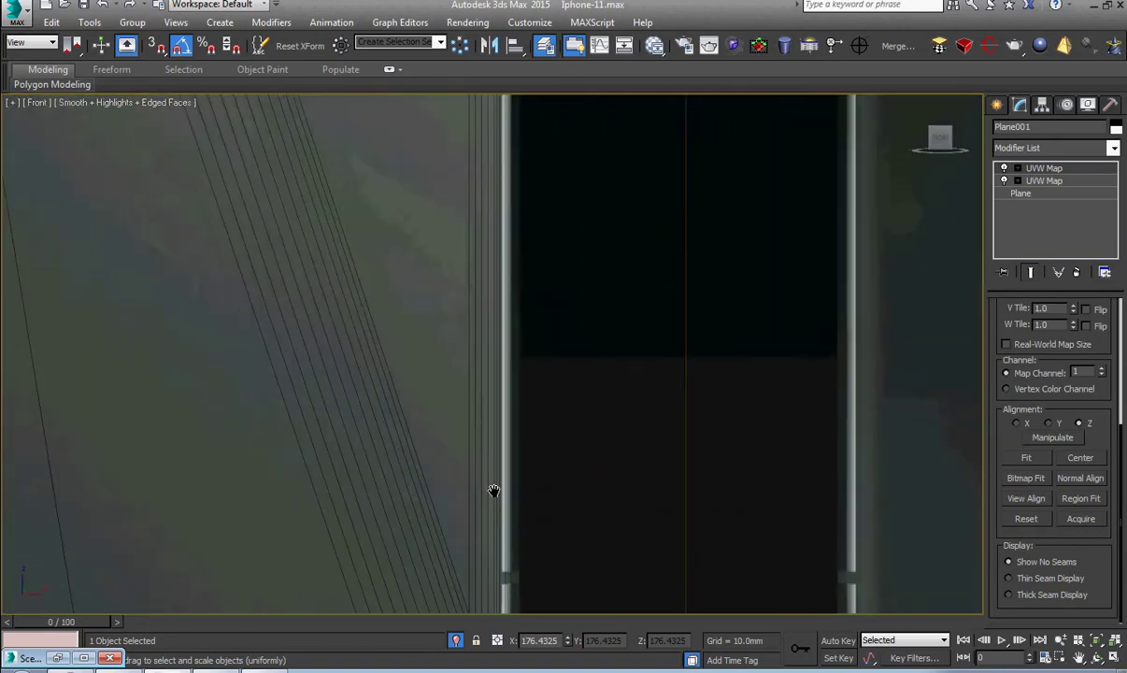
scroll(476, 331, down, 6)
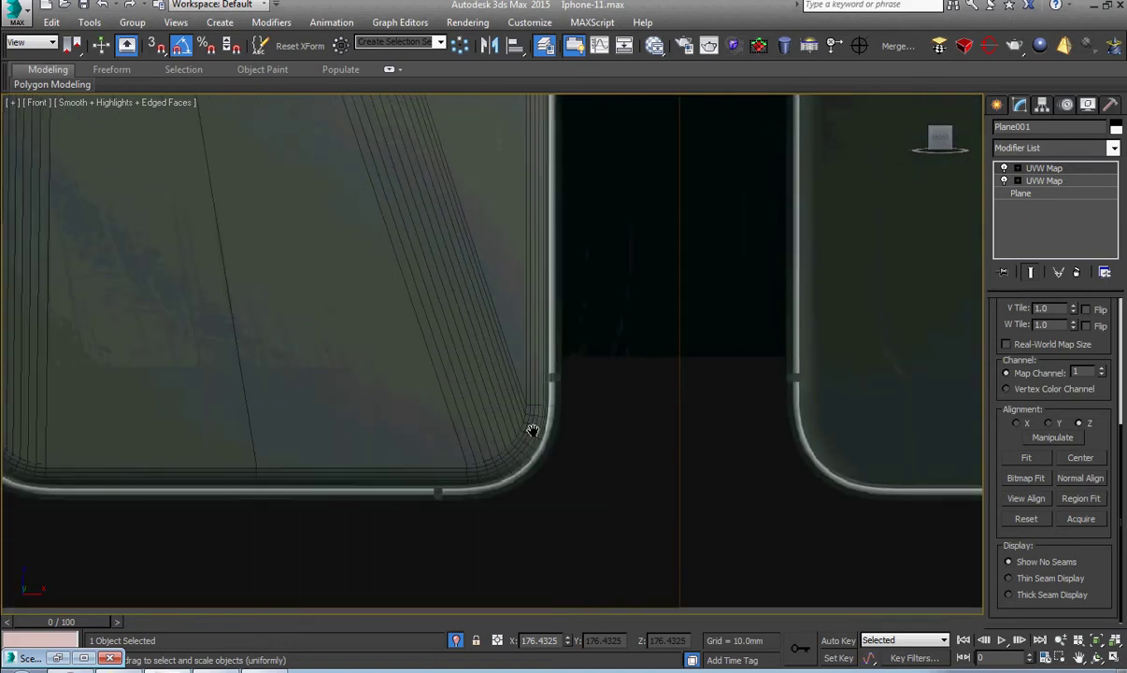
scroll(529, 414, down, 5)
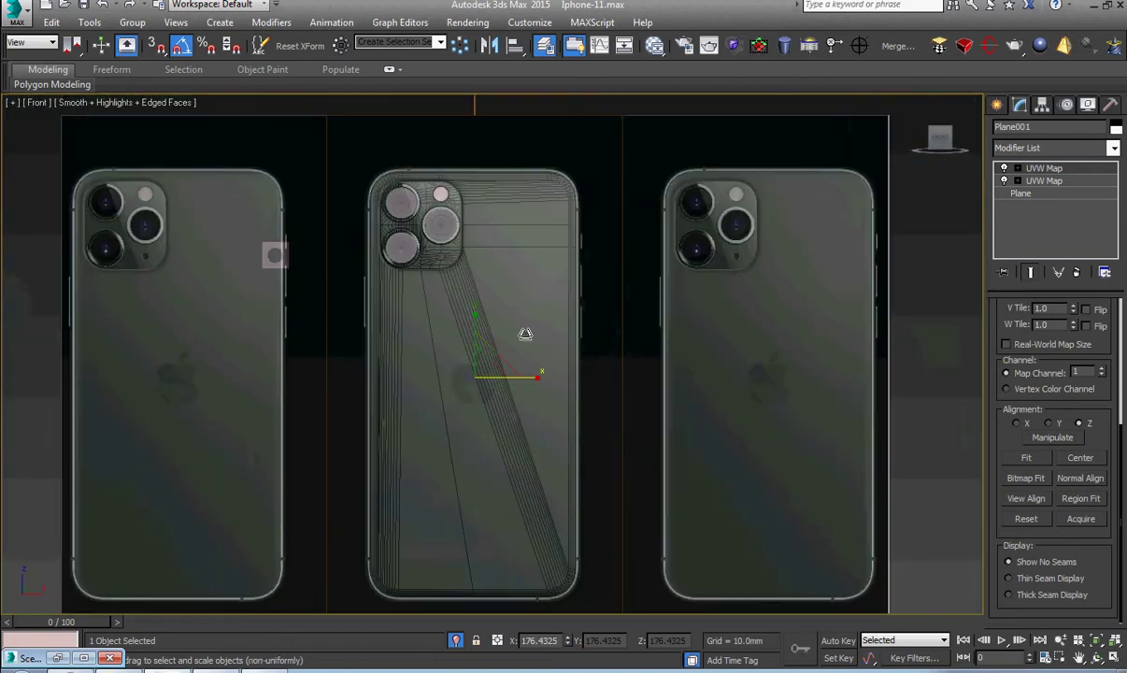
Convert the reference plane to an Editable Poly and enter its Vertex level
right_click(516, 238)
mouse_move(659, 398)
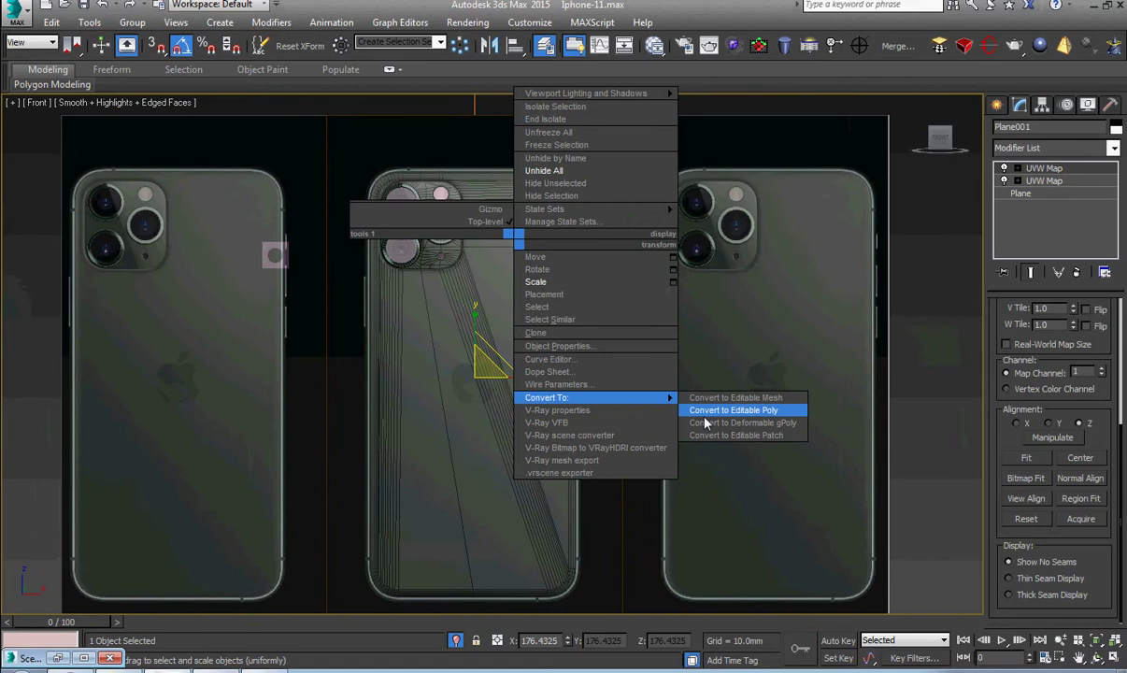
click(703, 422)
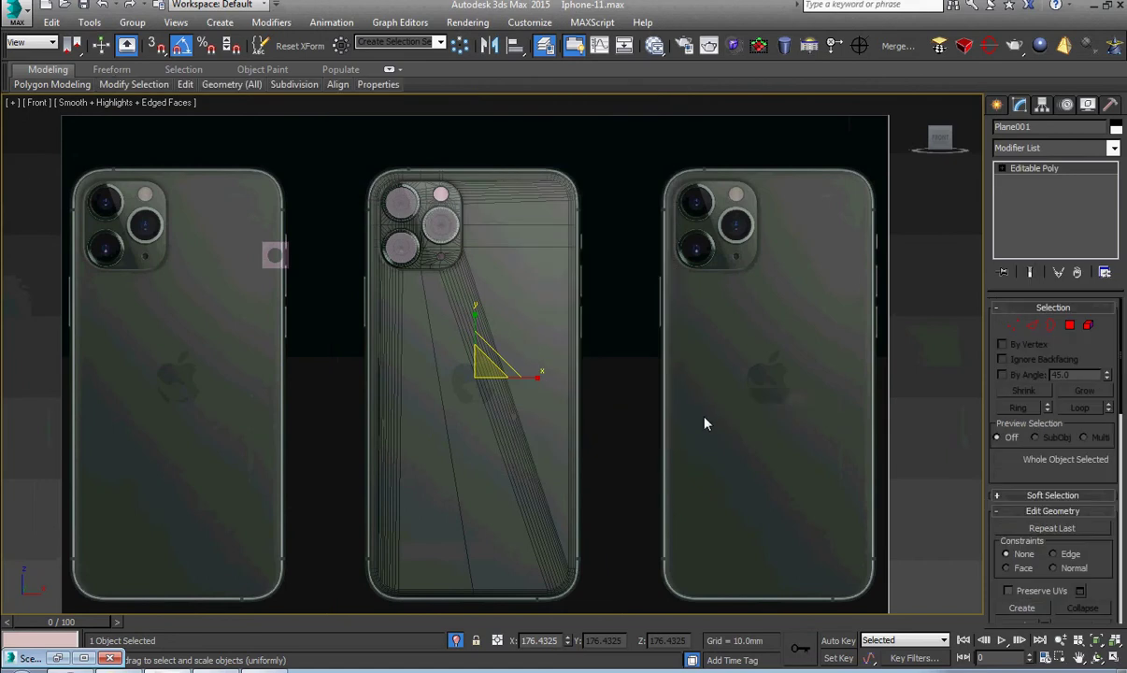
click(1001, 168)
click(1019, 182)
Enable Preserve UVs and move the plane's two right vertices inward to crop away the right-hand phone image
scroll(790, 325, down, 2)
middle_drag(790, 325, 636, 319)
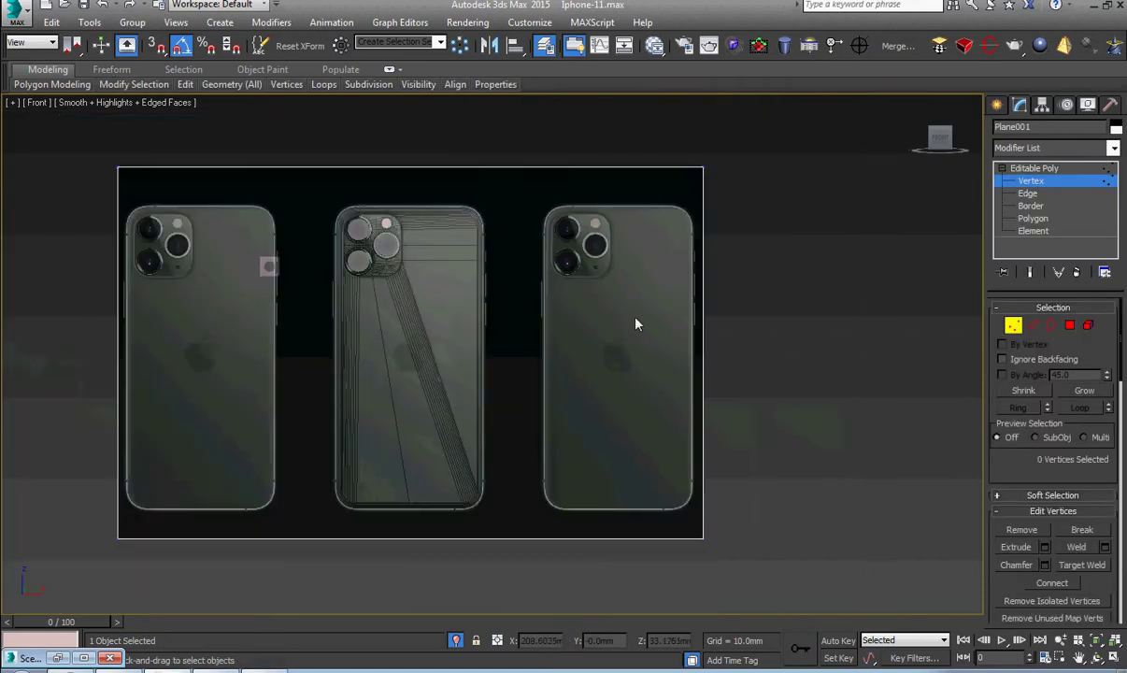
drag(776, 575, 664, 90)
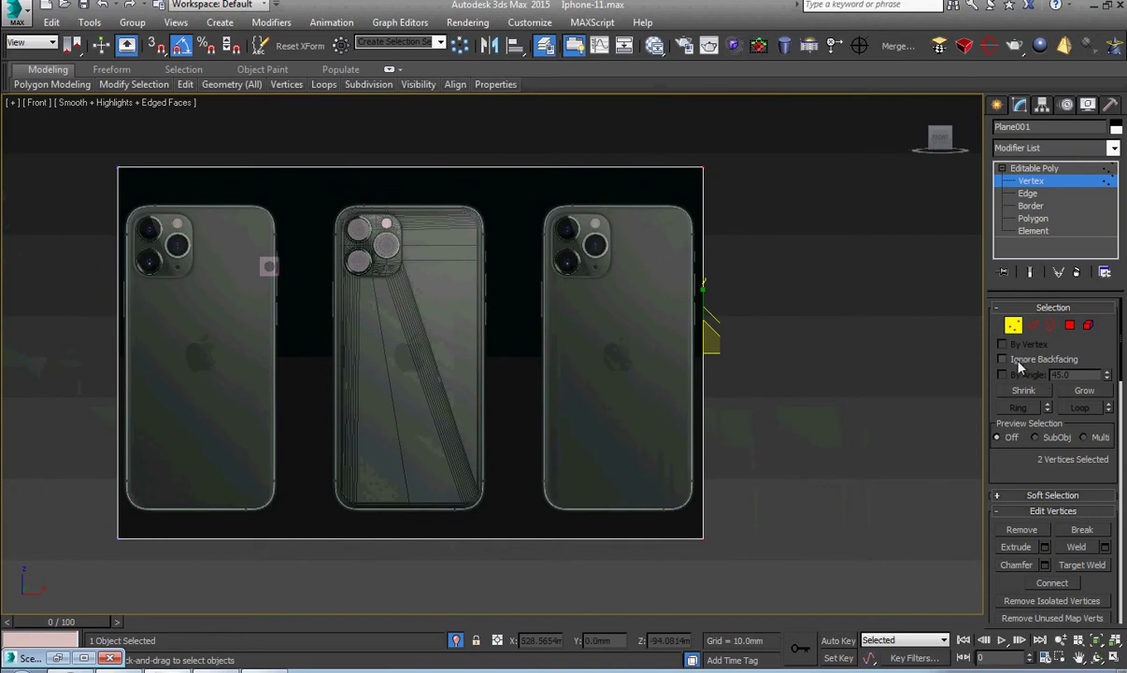
drag(1029, 458, 925, 439)
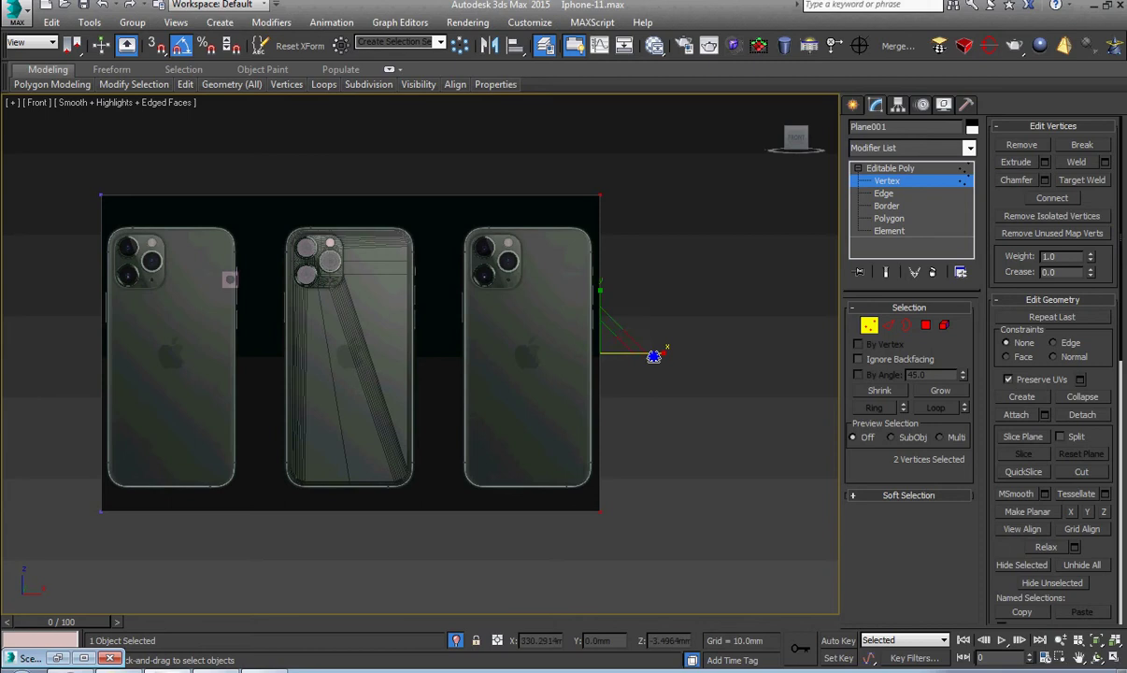
right_click(652, 353)
click(671, 369)
drag(649, 353, 473, 367)
Move the plane's two left vertices inward to crop away the left-hand phone image
click(187, 586)
drag(163, 583, 3, 157)
drag(149, 352, 327, 367)
Lower the plane's two top vertices to just above the upper edge of the phone image
click(523, 311)
drag(535, 287, 230, 163)
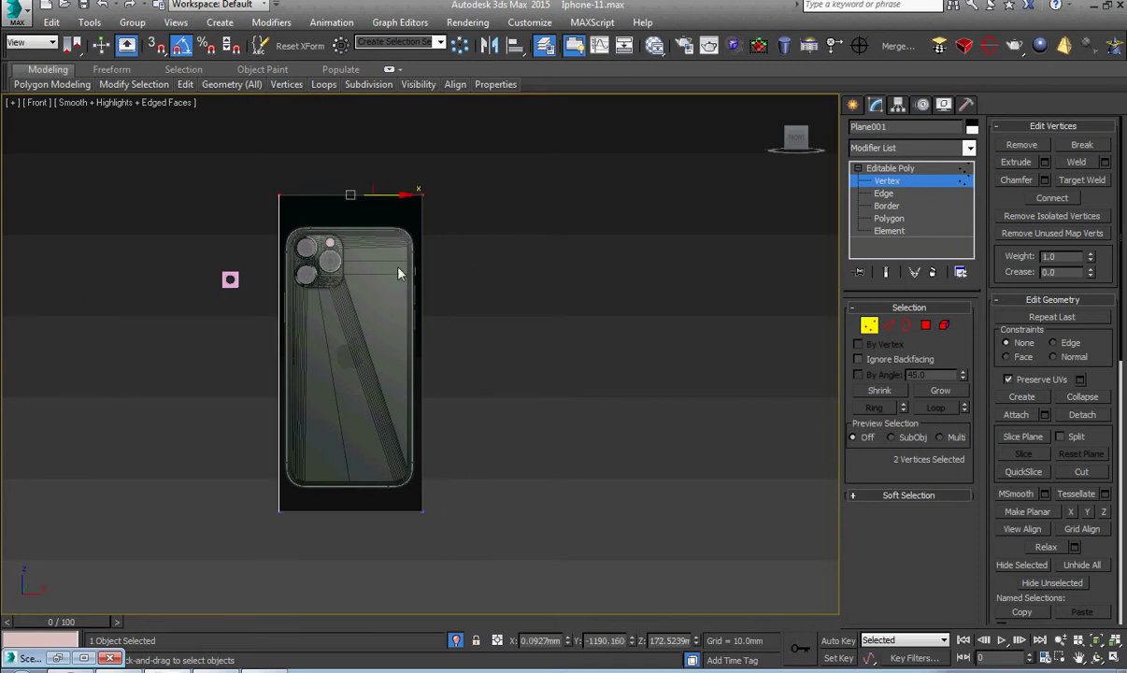
key(z)
drag(423, 314, 436, 454)
click(498, 411)
key(z)
Raise the plane's two bottom vertices to just below the phone image and leave Vertex level
drag(542, 361, 390, 501)
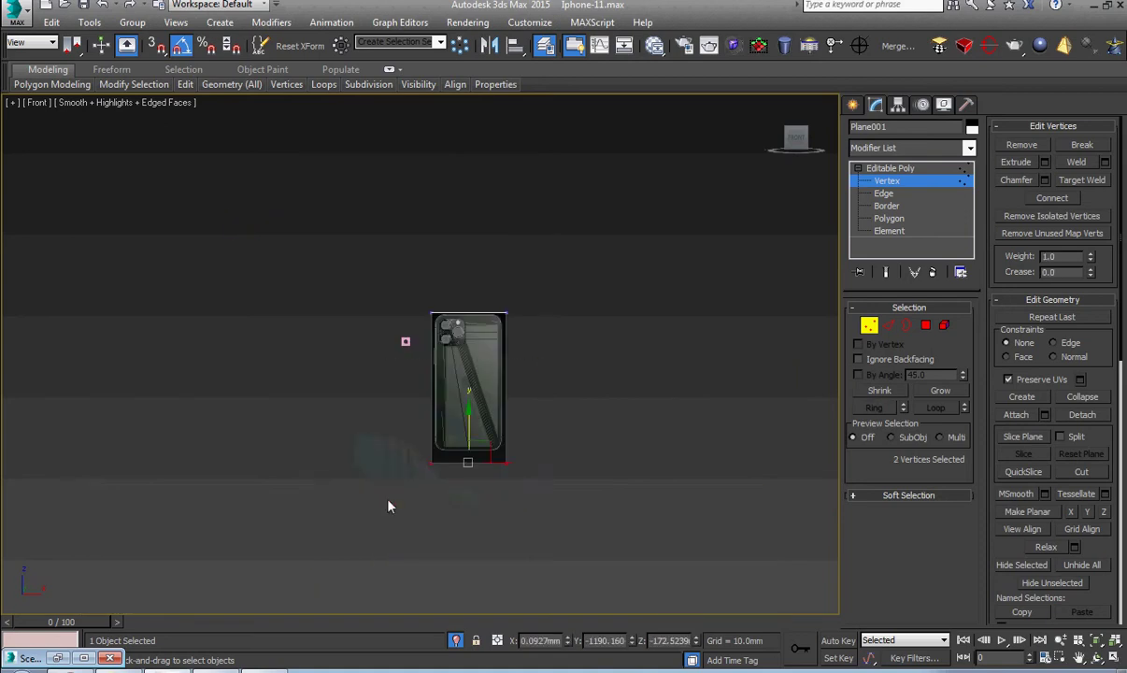
key(z)
middle_drag(452, 375, 471, 485)
drag(448, 435, 485, 329)
click(903, 170)
key(z)
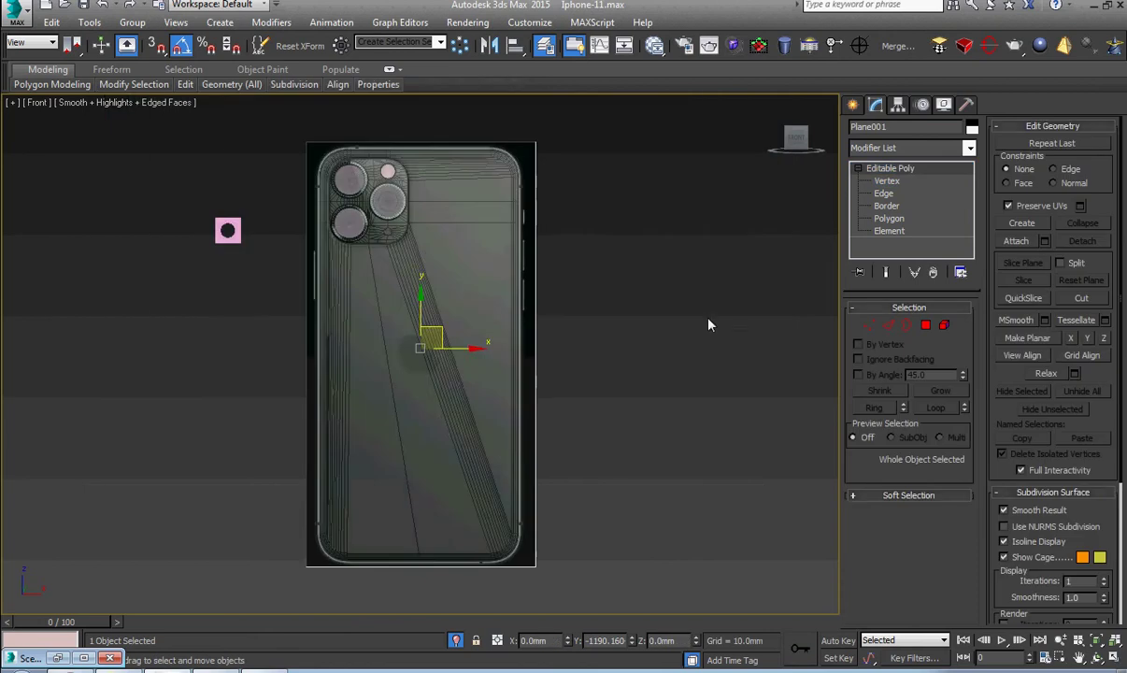
Examine the cropped reference plane from an angle and against the model's camera corner in the Front view
middle_drag(476, 301, 459, 329)
scroll(396, 253, up, 5)
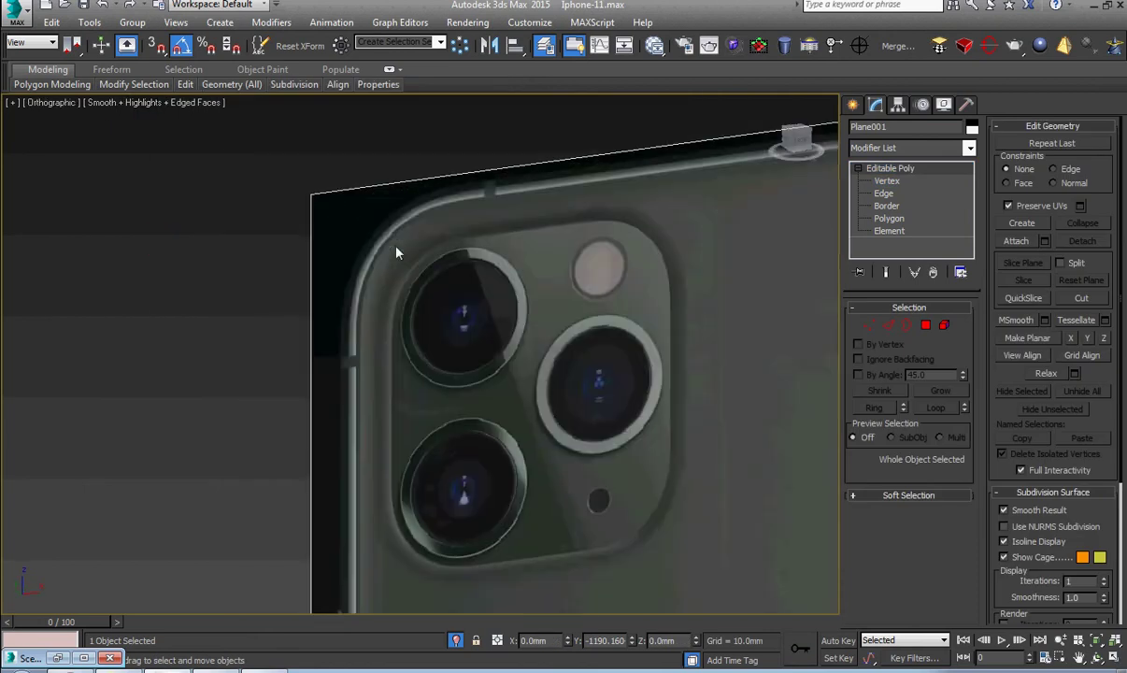
scroll(396, 253, down, 5)
click(598, 331)
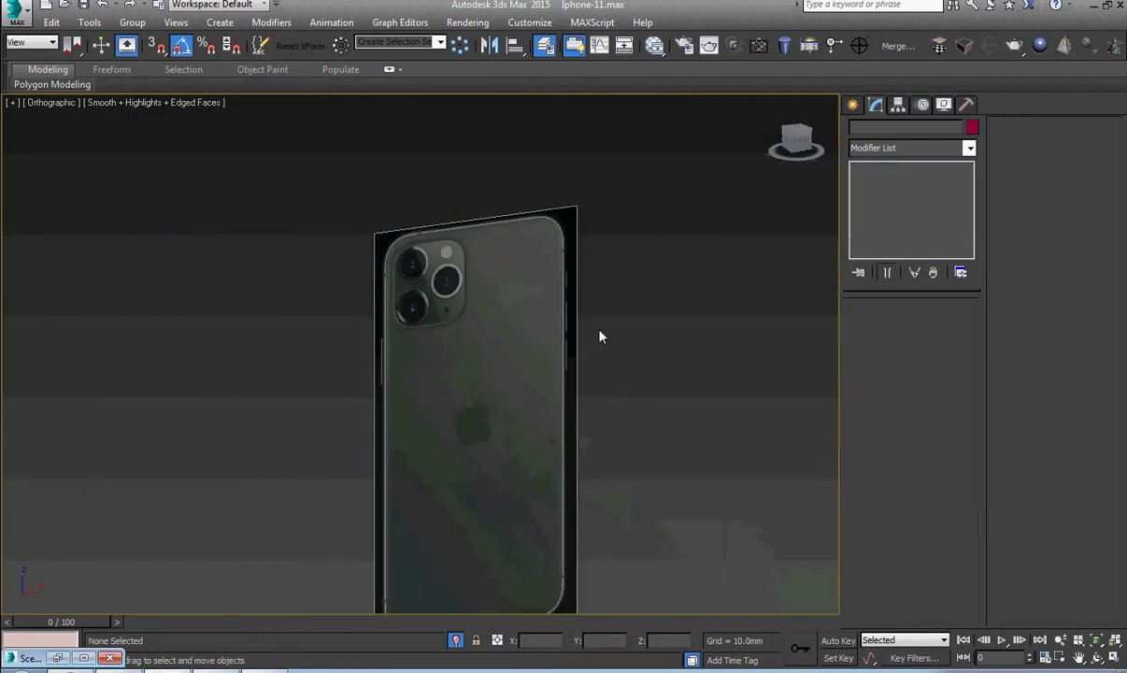
scroll(600, 340, down, 2)
key(f)
middle_drag(395, 211, 478, 412)
scroll(349, 285, up, 5)
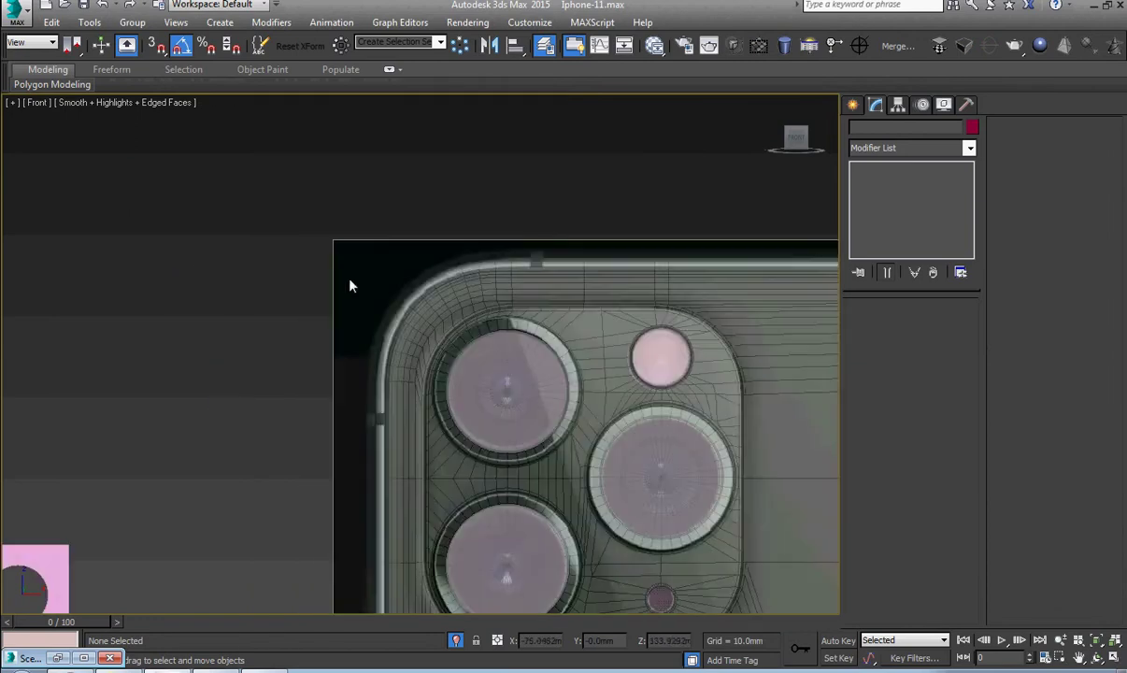
scroll(480, 302, up, 5)
Select the phone's outer frame mesh and examine its top edge against the antenna band in the reference
click(480, 302)
click(474, 198)
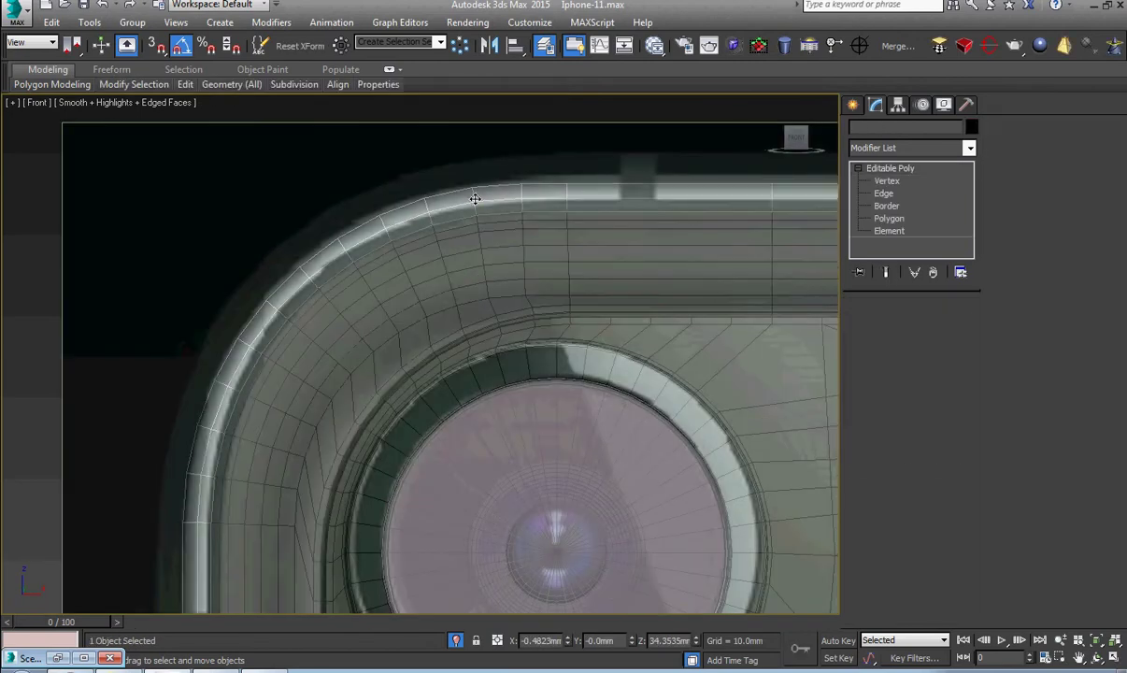
scroll(475, 199, down, 2)
middle_drag(554, 203, 472, 301)
scroll(467, 271, down, 3)
scroll(472, 269, up, 7)
key(f)
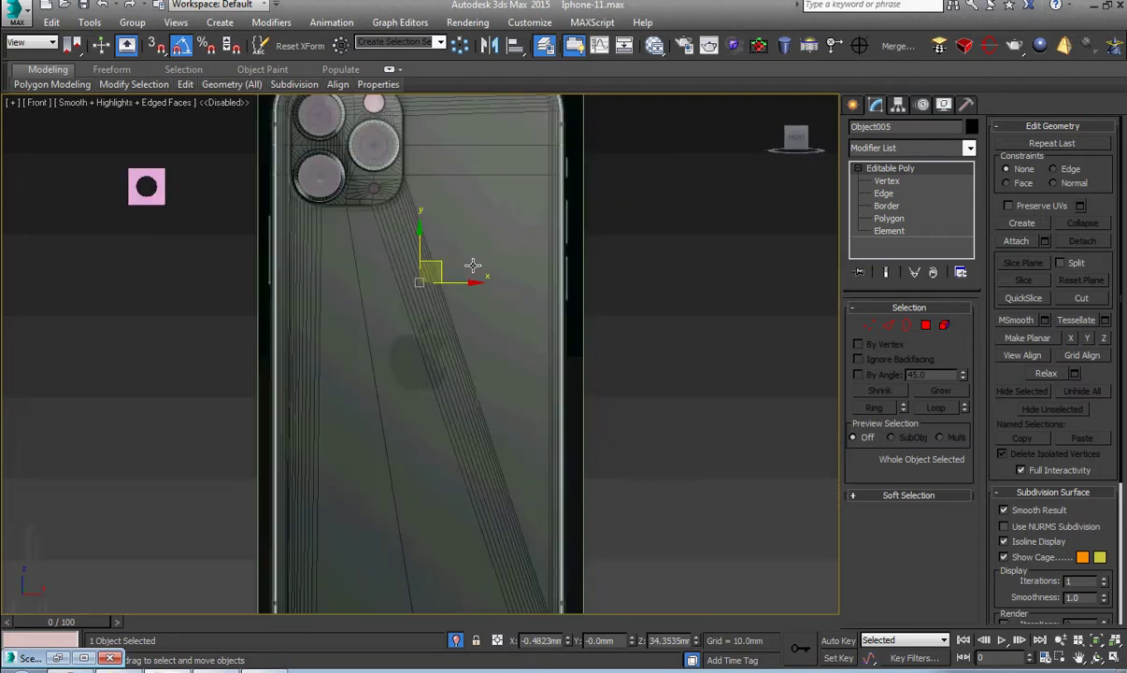
key(z)
scroll(397, 245, up, 8)
middle_drag(366, 143, 446, 308)
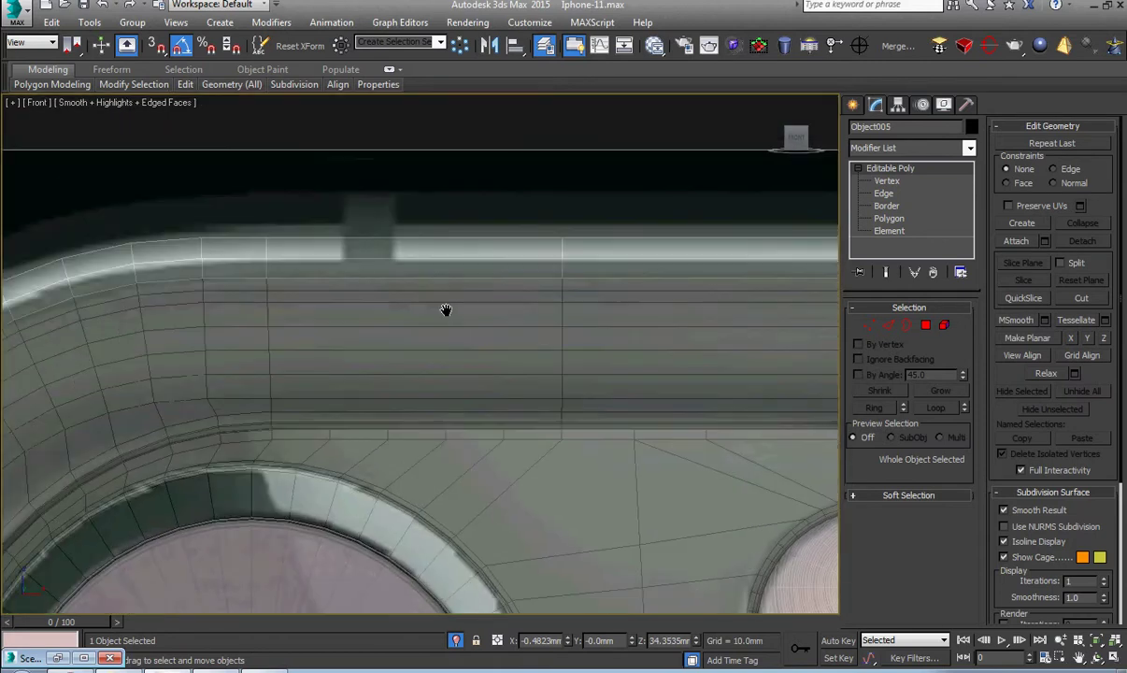
middle_drag(366, 278, 415, 295)
scroll(401, 282, up, 4)
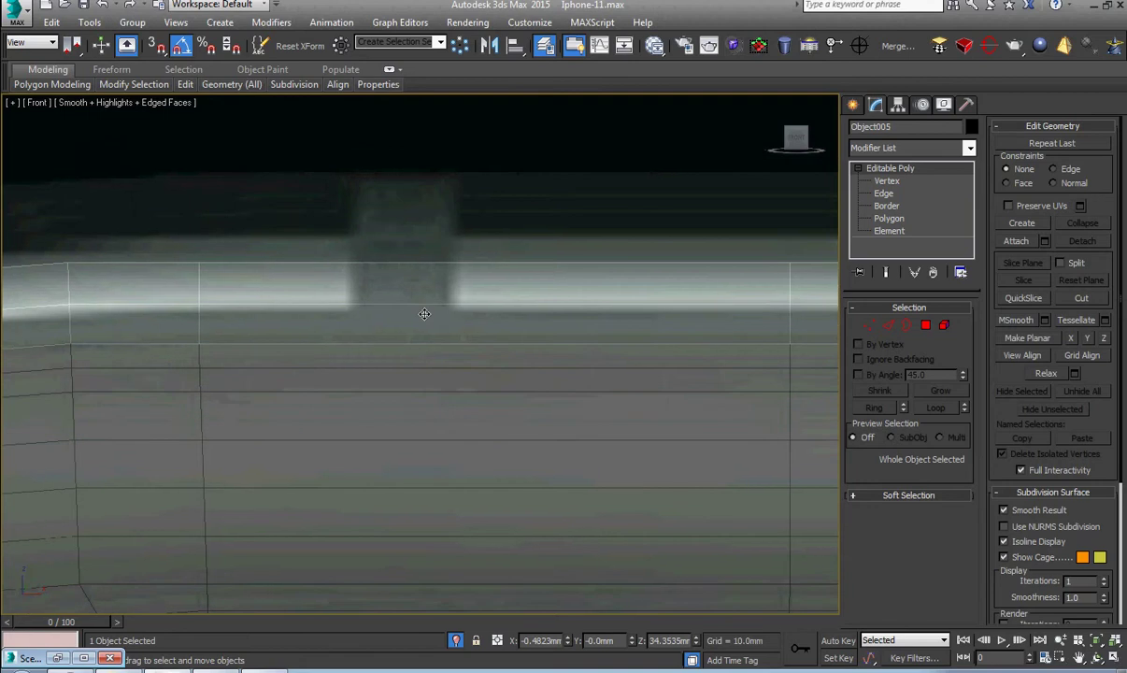
scroll(447, 294, down, 8)
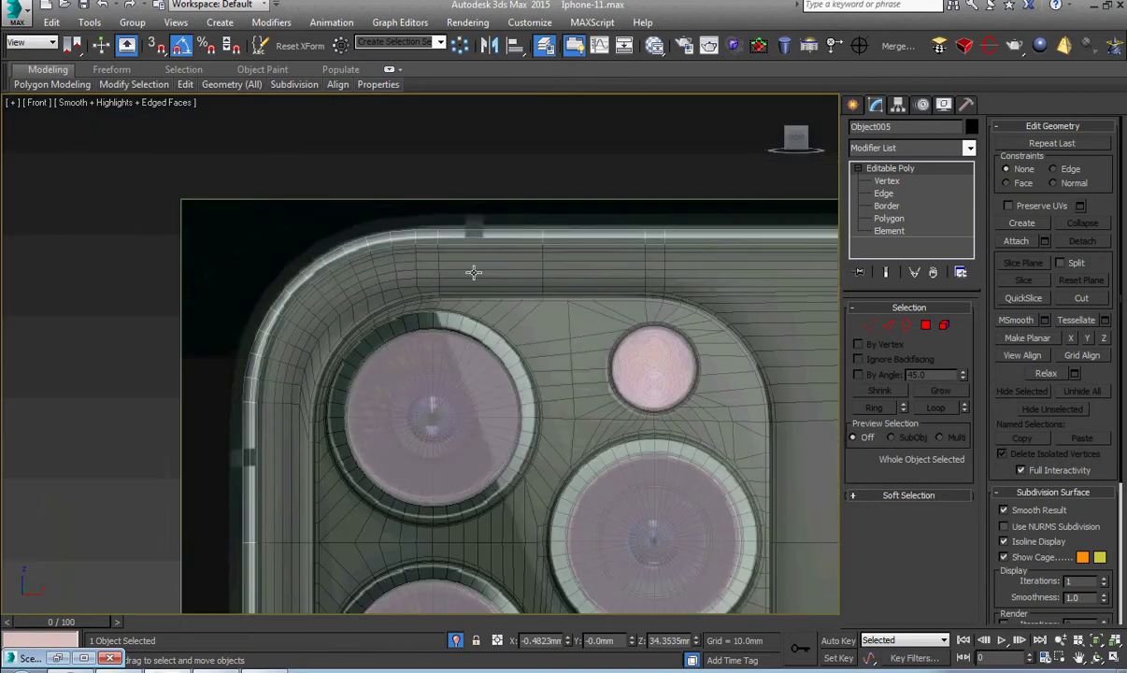
scroll(474, 272, down, 2)
Delete the outermost strip of polygons around the phone's frame and select the new outer edge loop for scaling
alt+middle_drag(473, 272, 494, 290)
scroll(432, 307, up, 6)
scroll(434, 306, down, 4)
scroll(434, 307, down, 3)
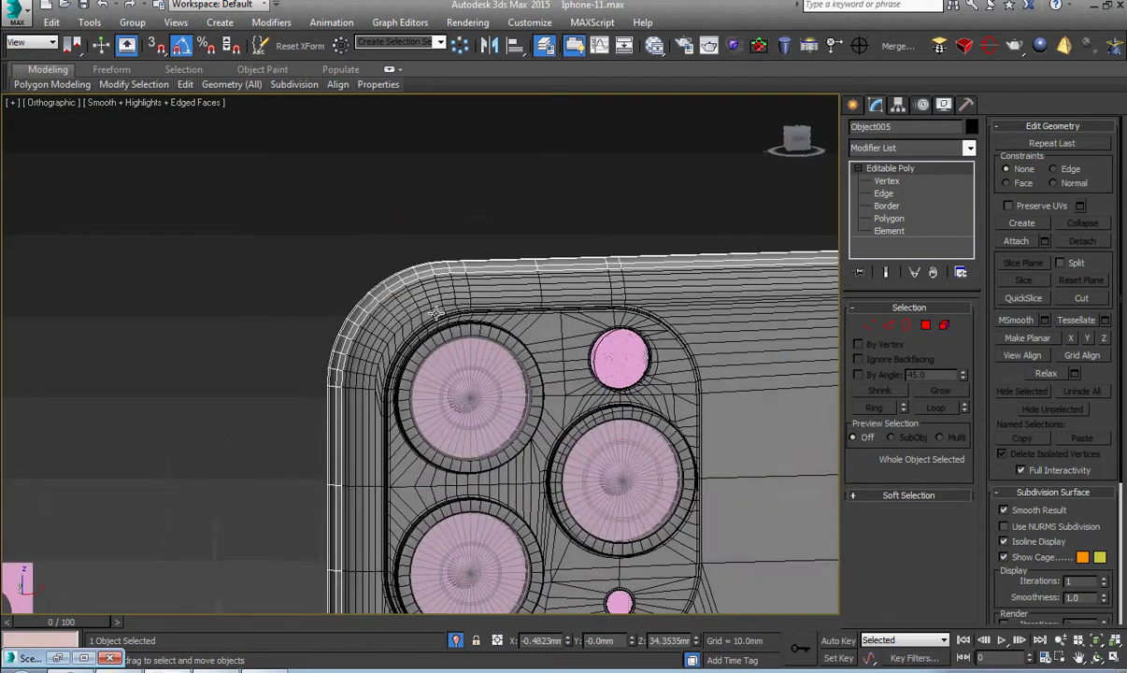
scroll(467, 316, up, 6)
scroll(447, 318, up, 2)
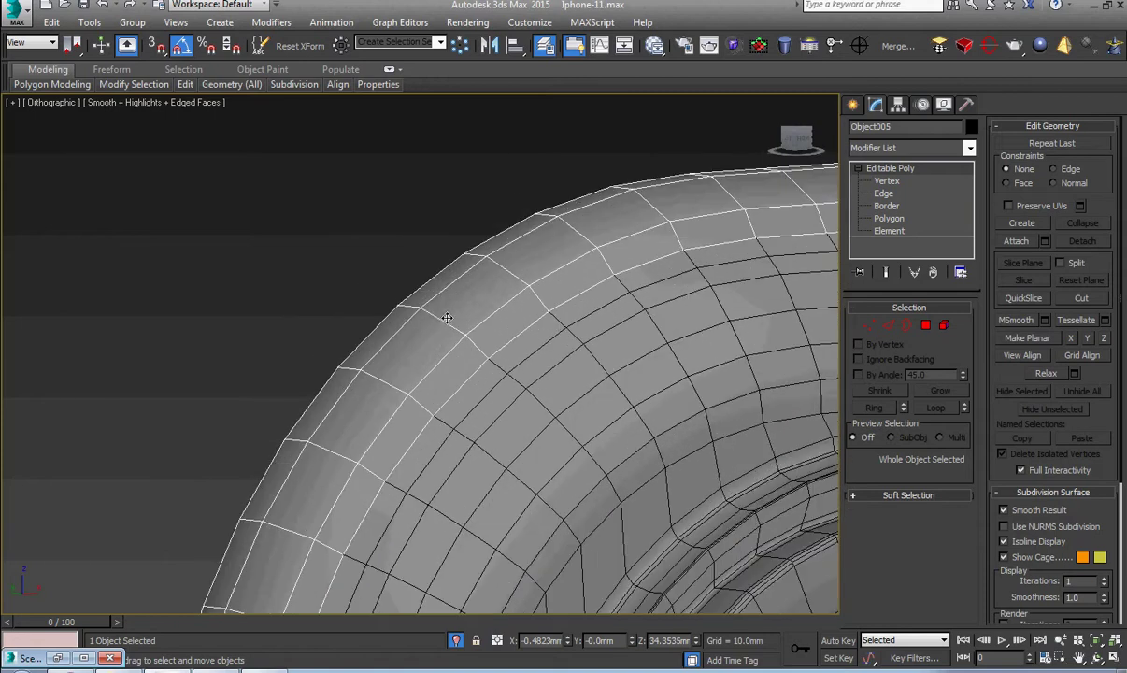
key(2)
double_click(421, 286)
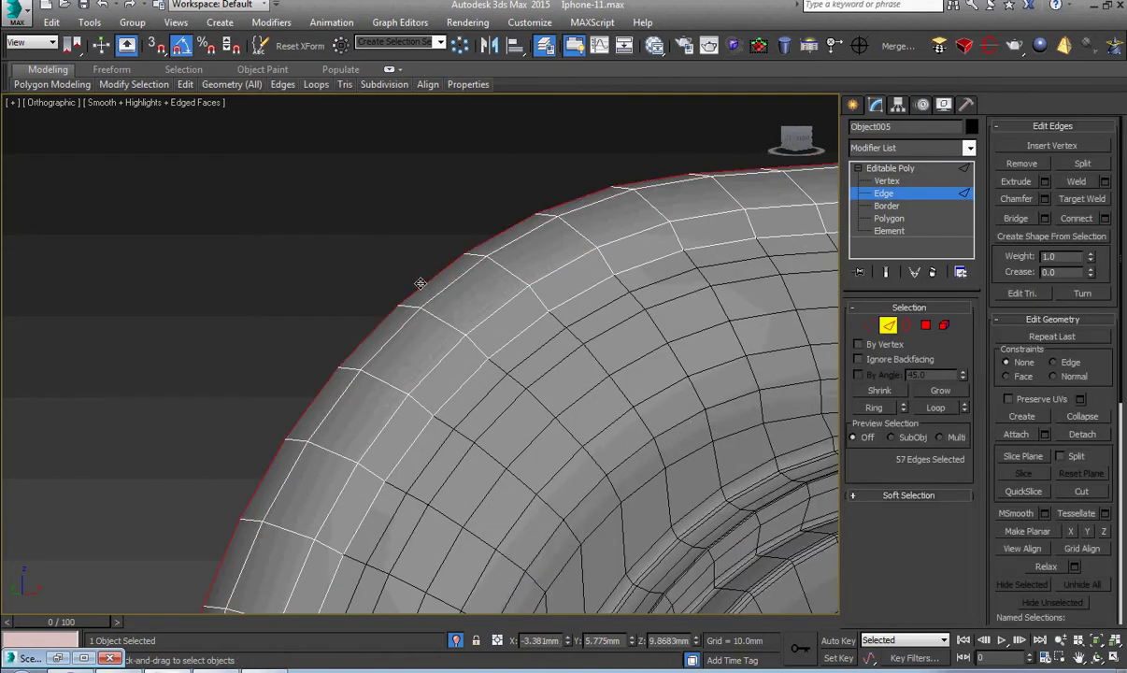
double_click(433, 286)
right_click(436, 286)
click(492, 330)
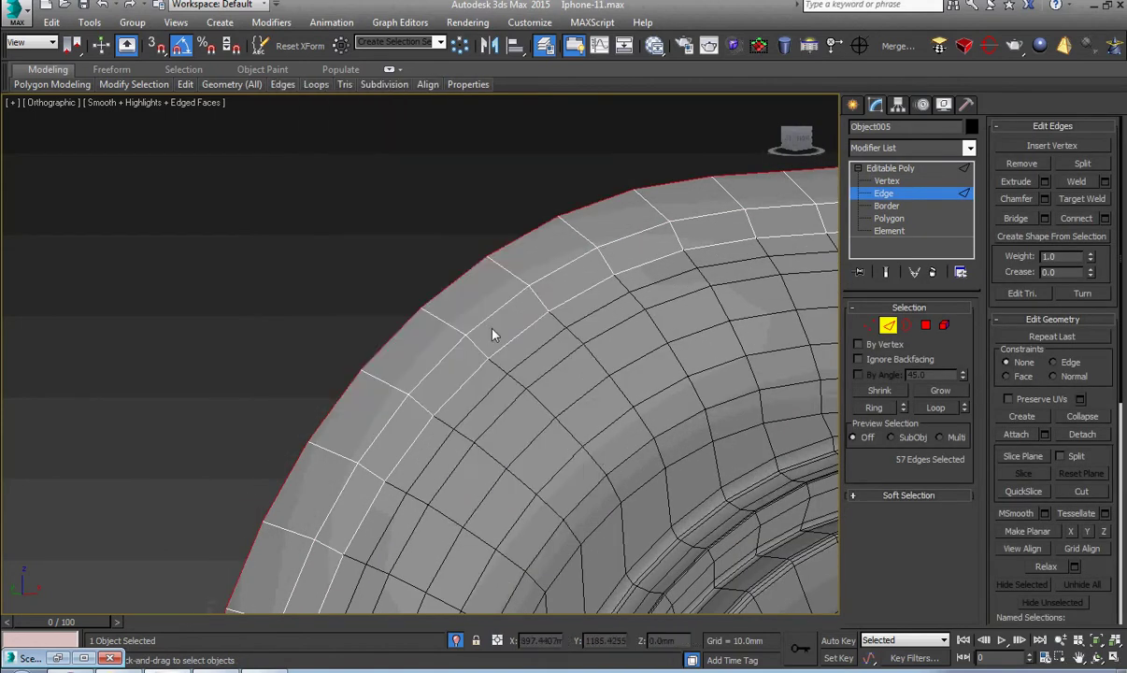
Extrude the selected outer edge loop outward with a height of about 2.4 mm and a width of 0 mm
key(z)
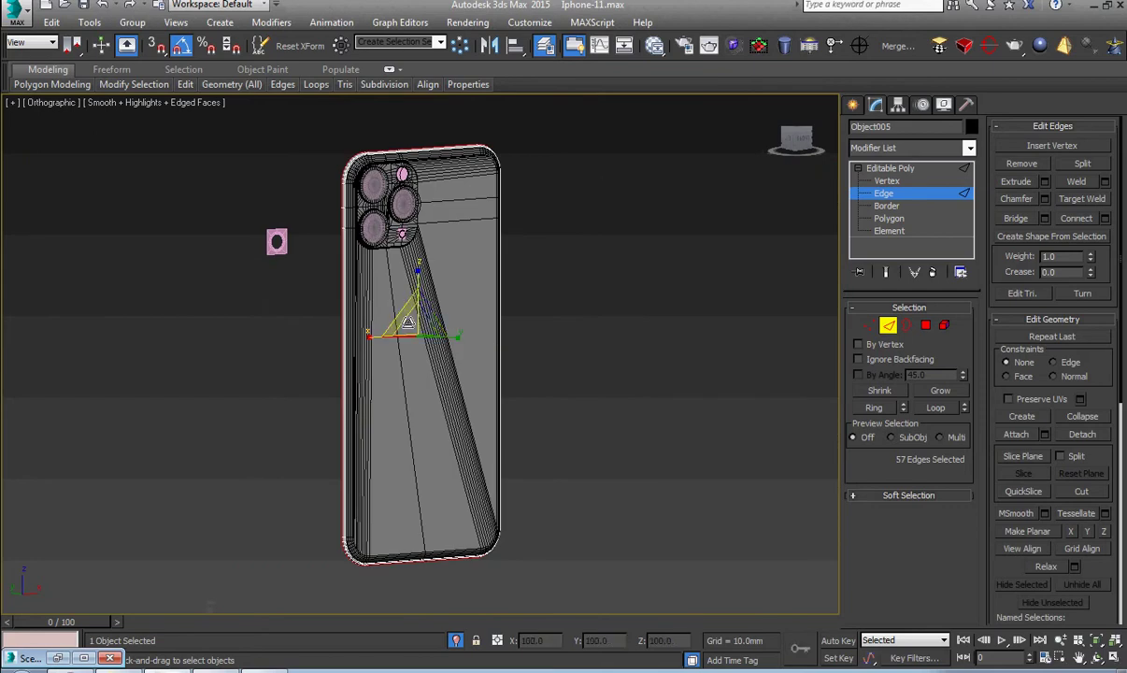
alt+middle_drag(397, 422, 382, 432)
scroll(346, 563, up, 6)
middle_drag(346, 564, 423, 461)
scroll(504, 416, up, 5)
right_click(522, 368)
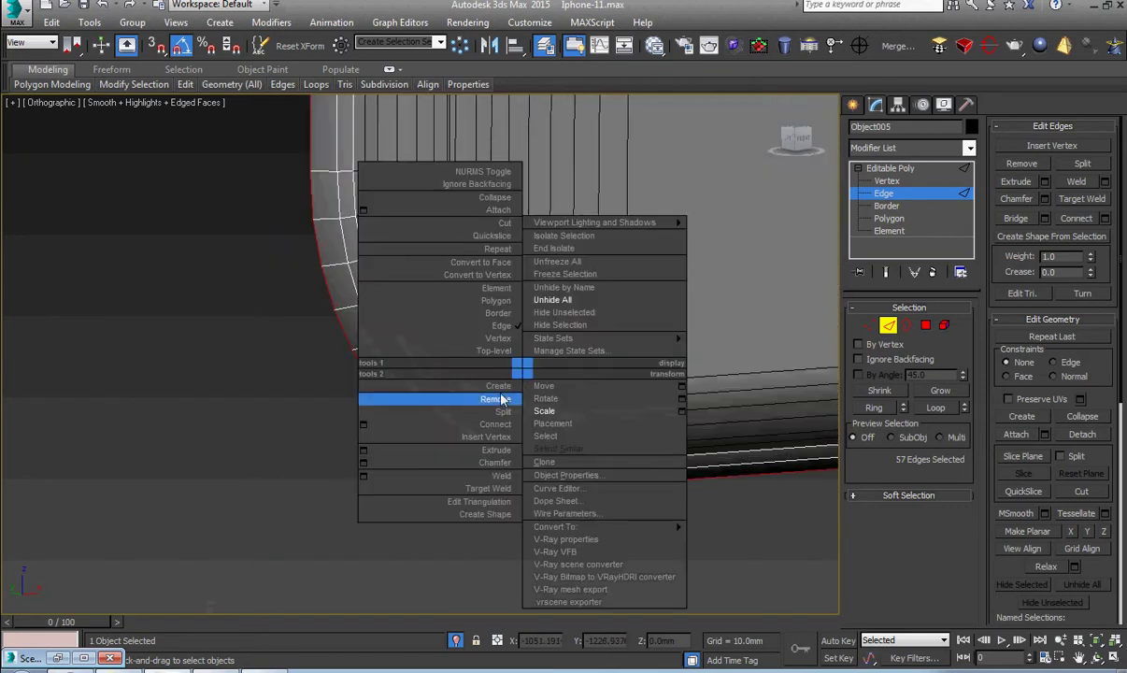
click(369, 451)
right_click(431, 385)
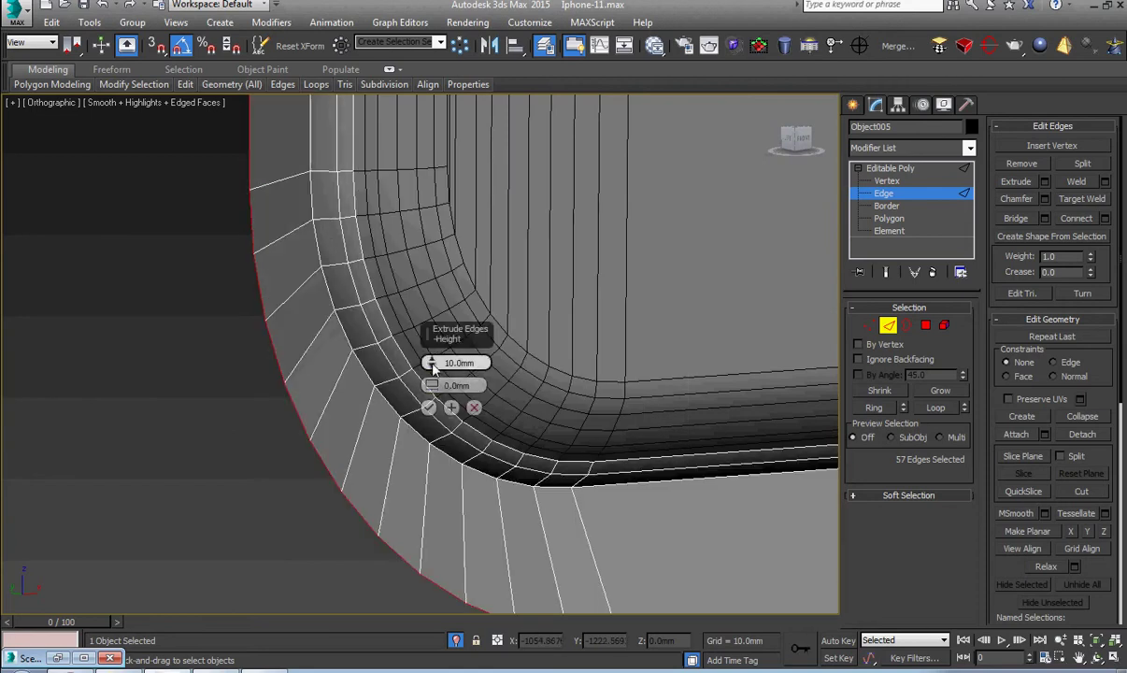
right_click(431, 363)
drag(431, 363, 444, 330)
Set the edge extrusion height to about 1.98 mm against the reference's outer frame in the Front view and accept it
key(f)
key(z)
scroll(365, 149, up, 10)
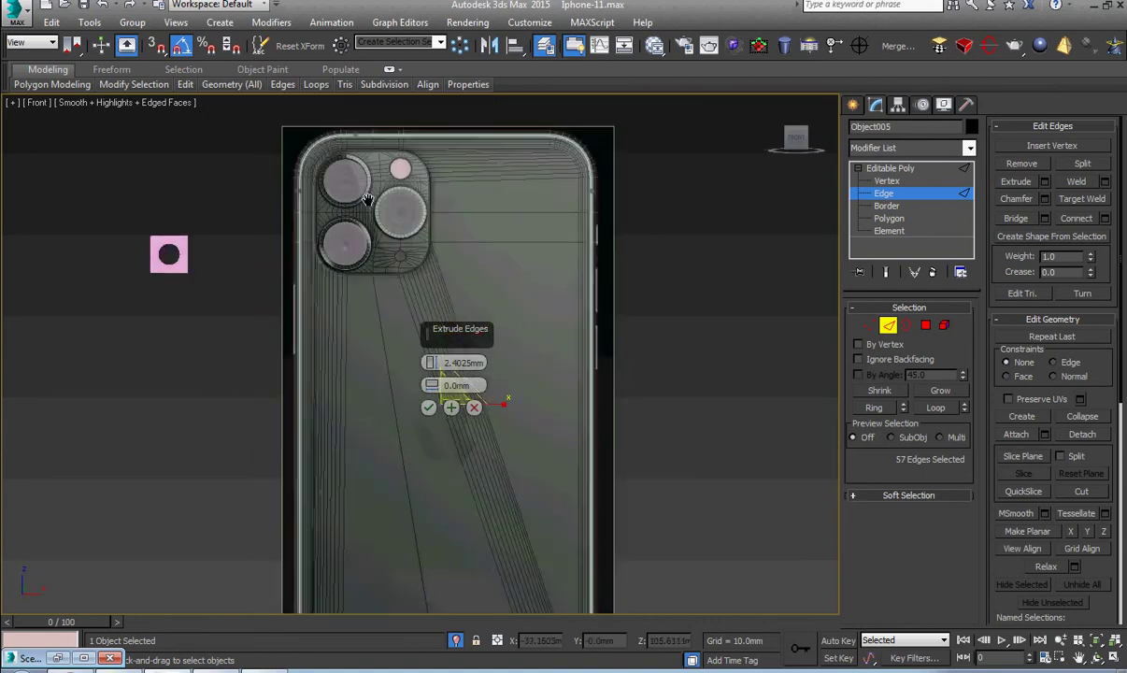
scroll(363, 235, up, 6)
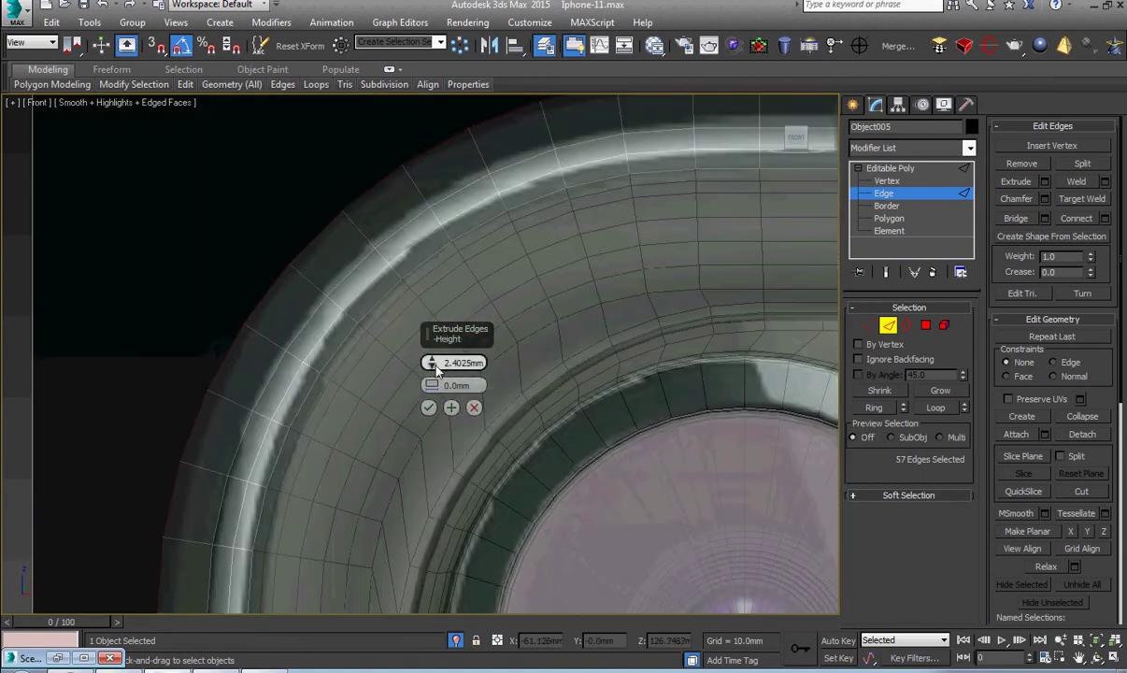
drag(433, 365, 452, 379)
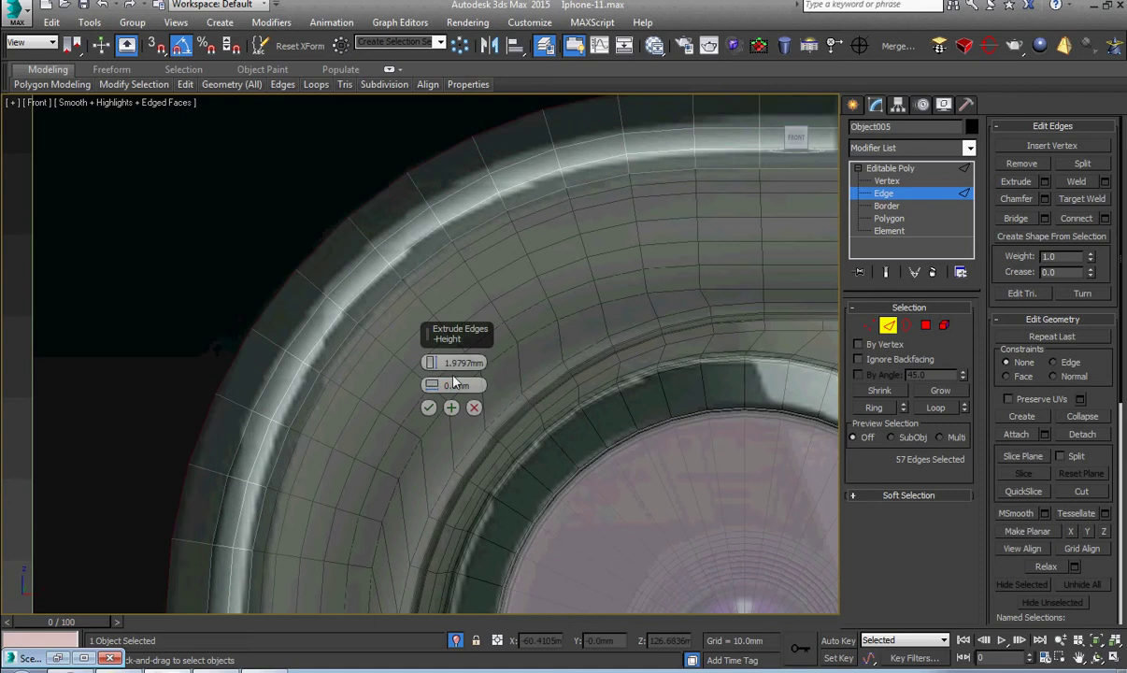
key(z)
click(431, 407)
Move the extruded outer edge loop away from the phone's back along Y to about 6.91 mm
alt+middle_drag(432, 406, 489, 429)
right_click(445, 334)
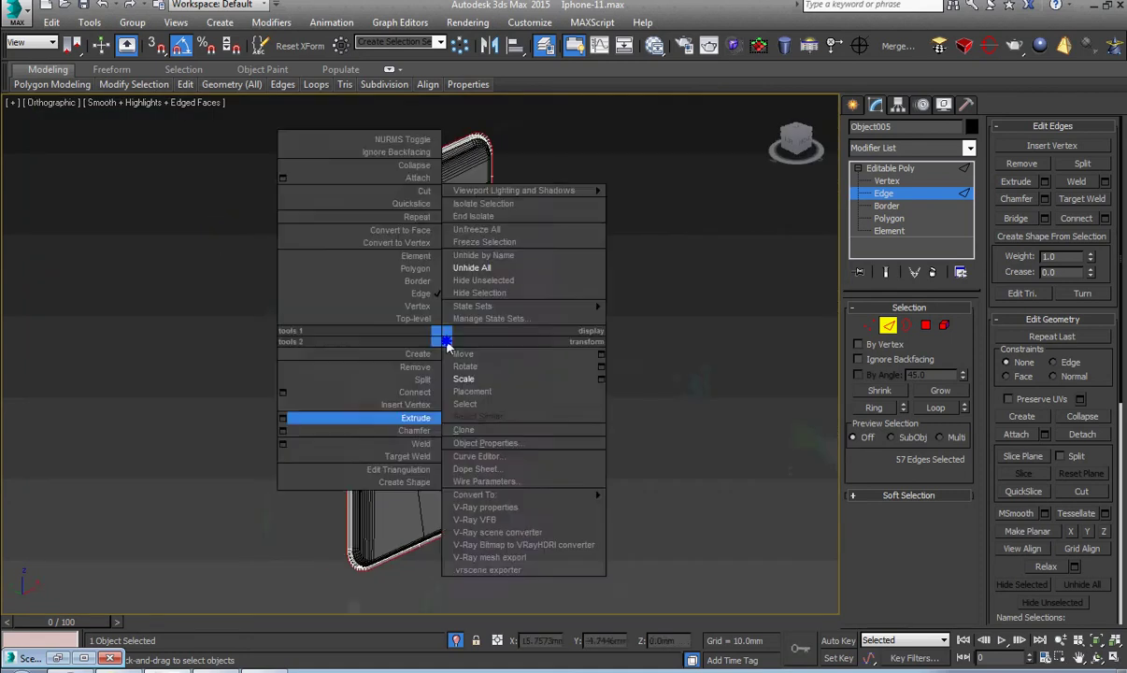
click(454, 355)
alt+middle_drag(453, 357, 484, 372)
scroll(374, 331, up, 3)
scroll(387, 322, up, 8)
middle_drag(402, 311, 442, 424)
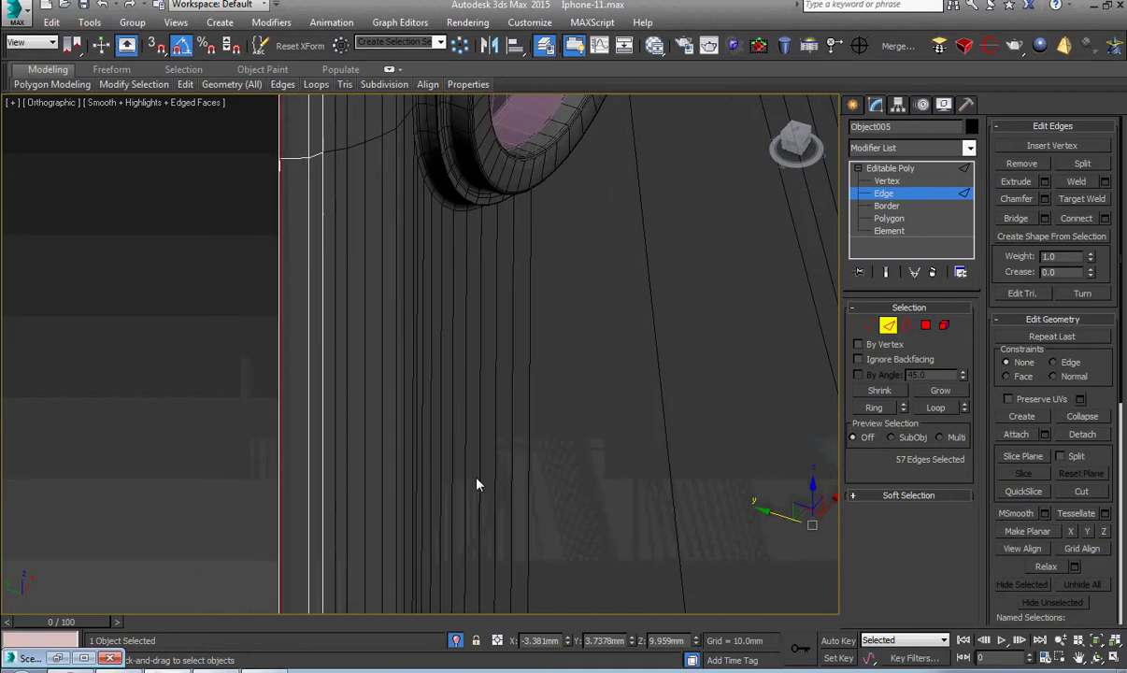
drag(775, 514, 727, 500)
key(t)
key(z)
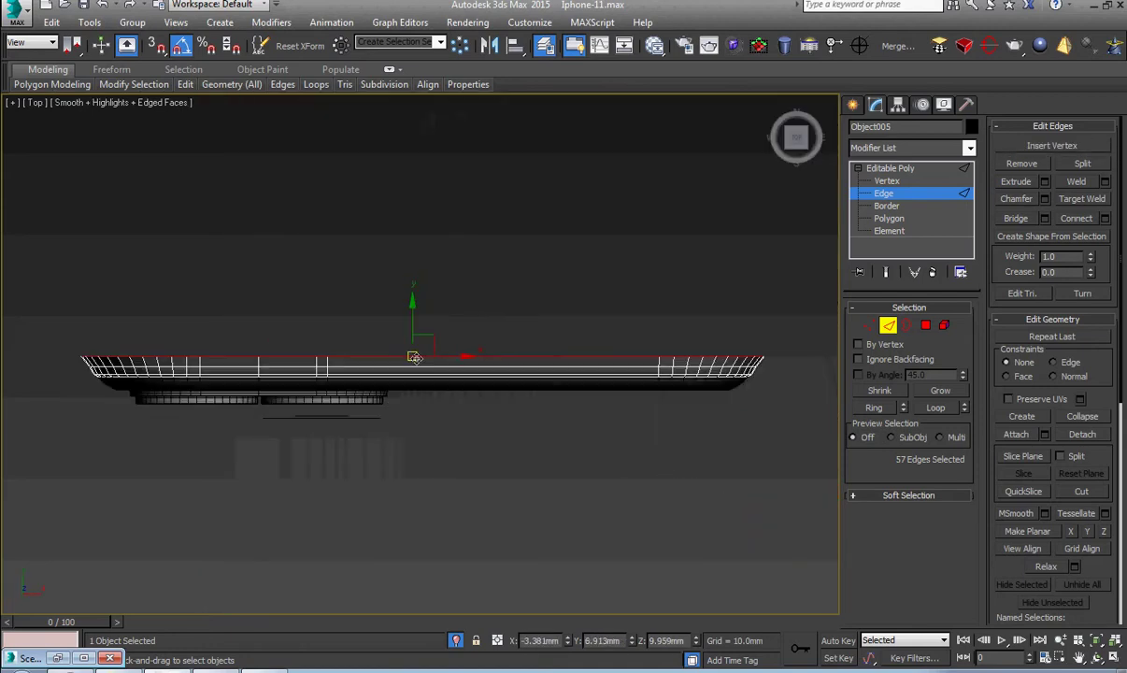
Examine the side strip at the camera corner and move its outer edge loop further along Y to about 7.54 mm
scroll(410, 355, up, 5)
scroll(412, 356, down, 5)
alt+middle_drag(412, 356, 414, 512)
scroll(366, 302, up, 5)
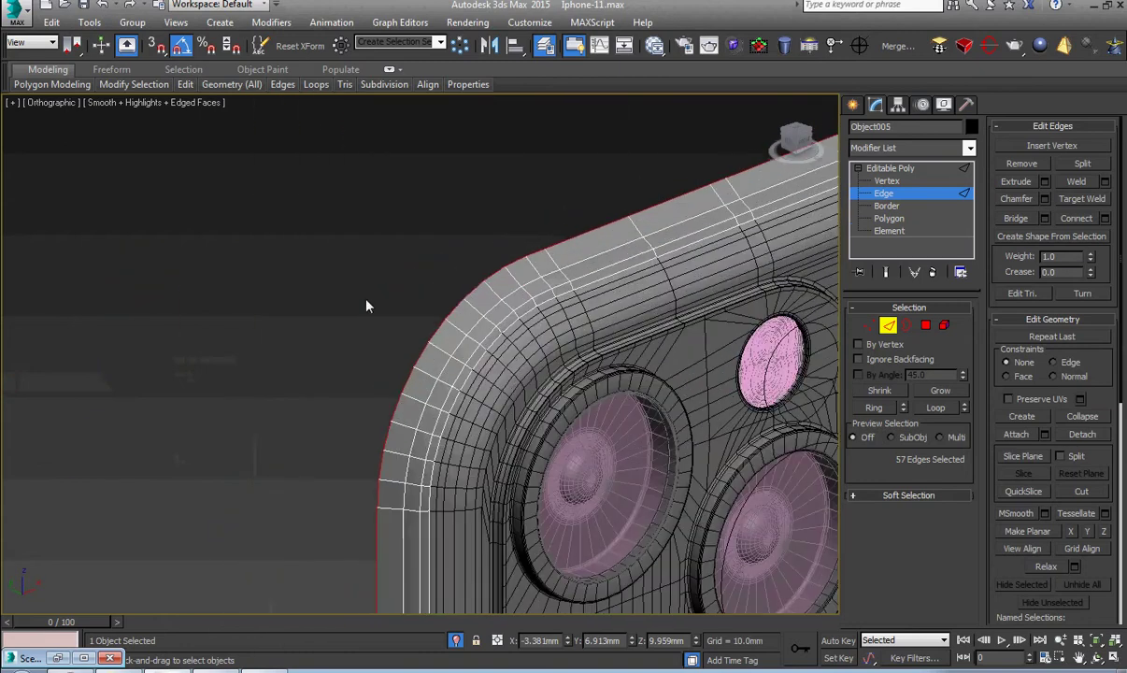
alt+middle_drag(367, 302, 422, 352)
scroll(443, 284, up, 4)
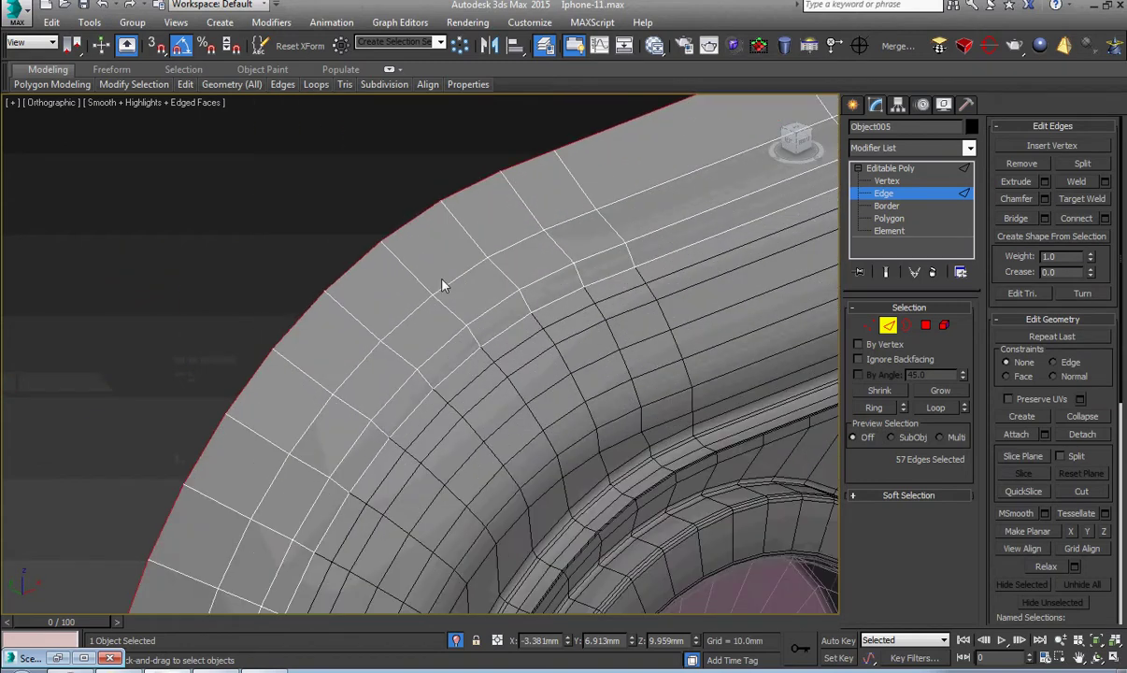
scroll(443, 284, down, 10)
scroll(372, 333, up, 3)
scroll(372, 333, up, 3)
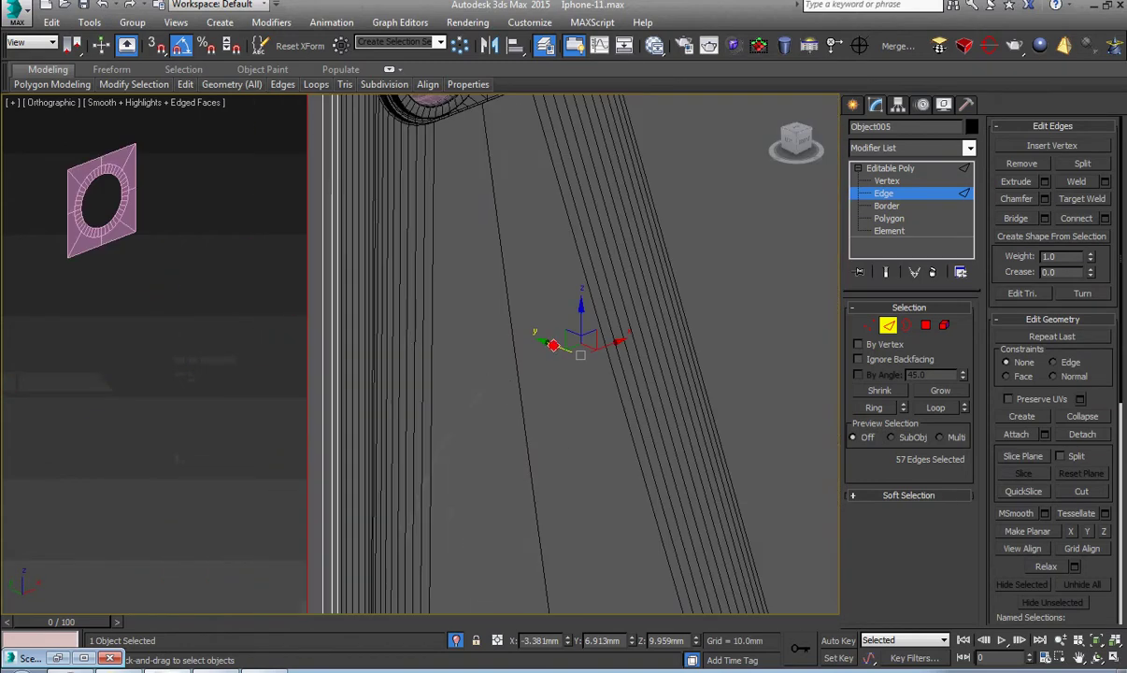
drag(553, 344, 546, 344)
Insert an edge loop lengthwise around the frame, roughly midway across the extruded side strip
middle_drag(373, 297, 403, 529)
middle_drag(371, 173, 418, 309)
scroll(417, 309, up, 4)
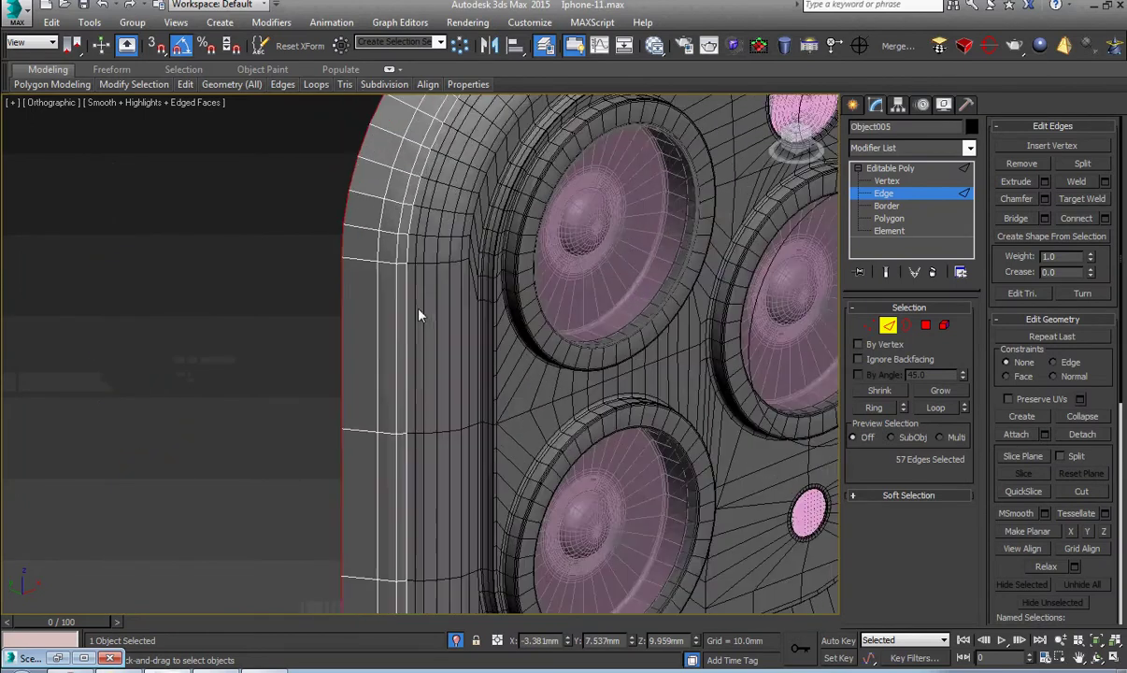
scroll(411, 322, up, 5)
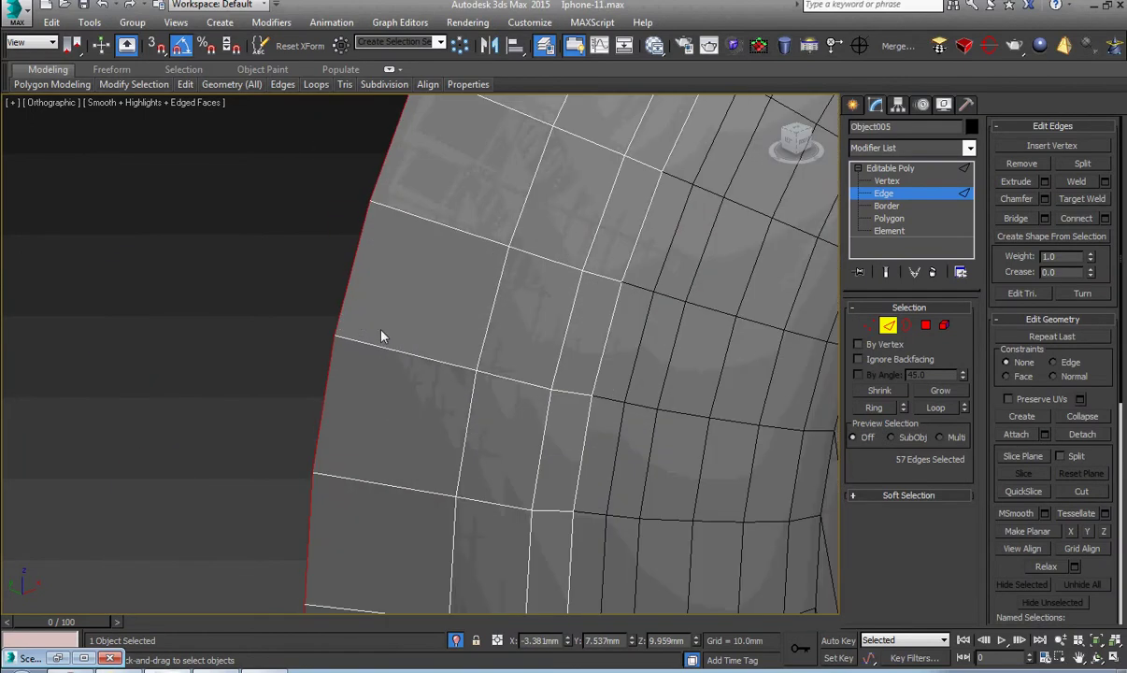
key(alt+s)
click(410, 345)
scroll(456, 378, down, 3)
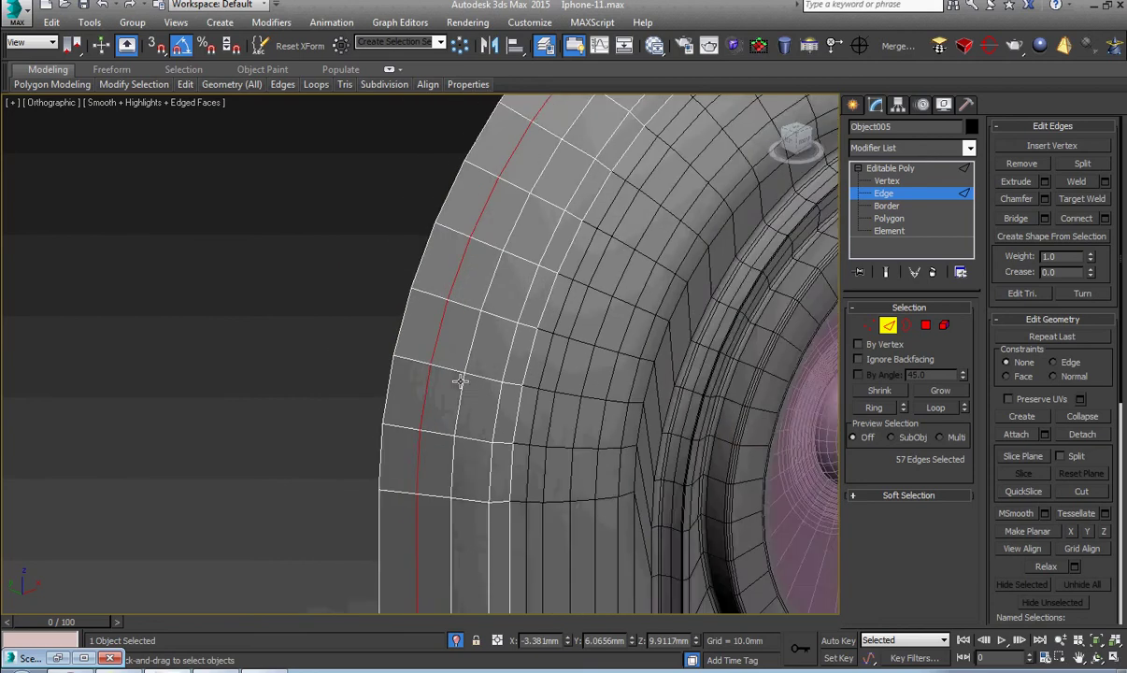
Insert two cross edge loops on the frame's top side in the Front view, one at each edge of the antenna band
scroll(458, 380, down, 5)
key(f)
scroll(412, 322, up, 6)
middle_drag(300, 193, 527, 409)
scroll(420, 435, up, 5)
scroll(420, 399, up, 1)
middle_drag(420, 393, 430, 403)
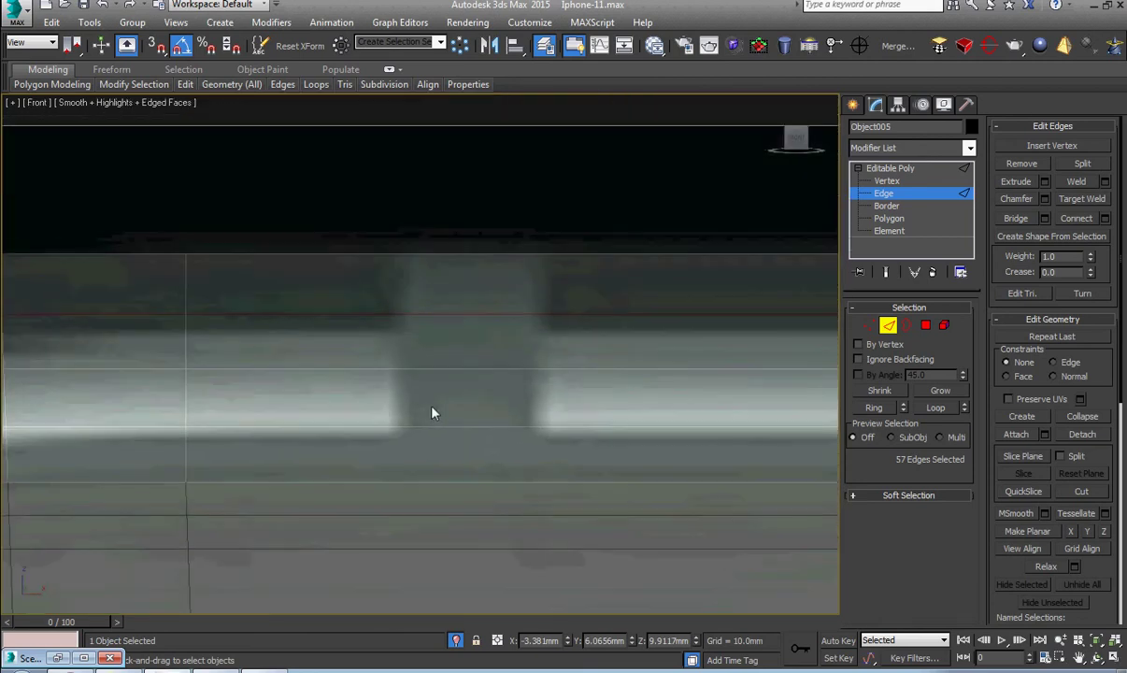
key(alt+s)
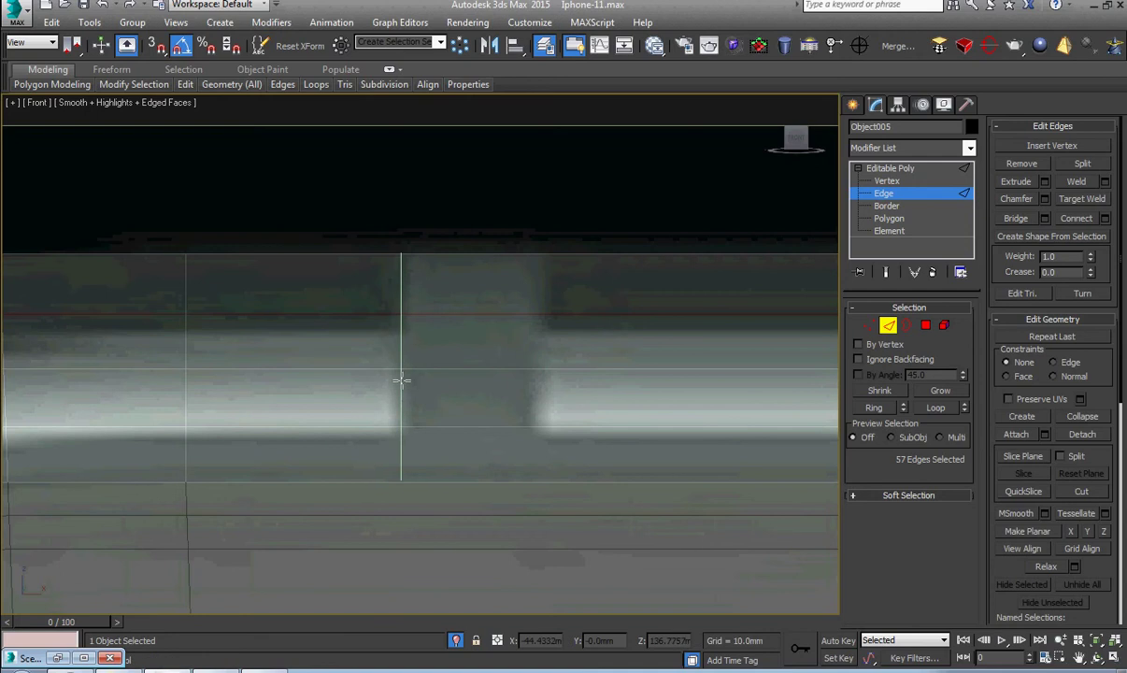
click(403, 378)
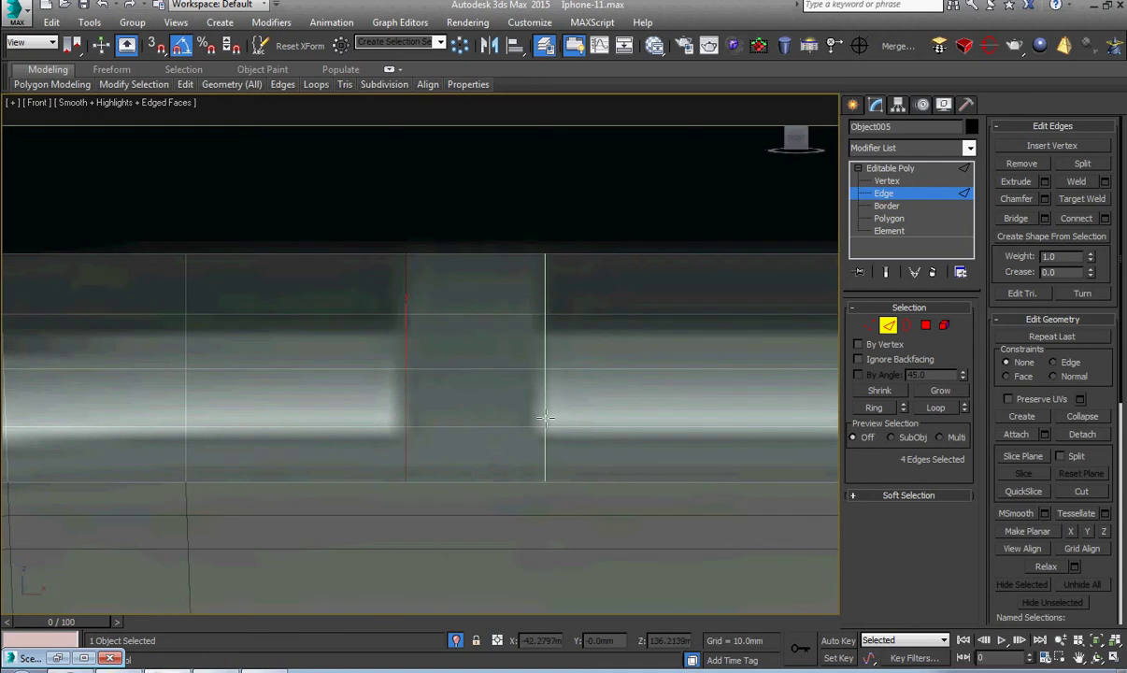
click(544, 418)
right_click(543, 417)
Move both cross loops slightly left along X to line up with the edges of the top antenna band
middle_drag(456, 440, 455, 385)
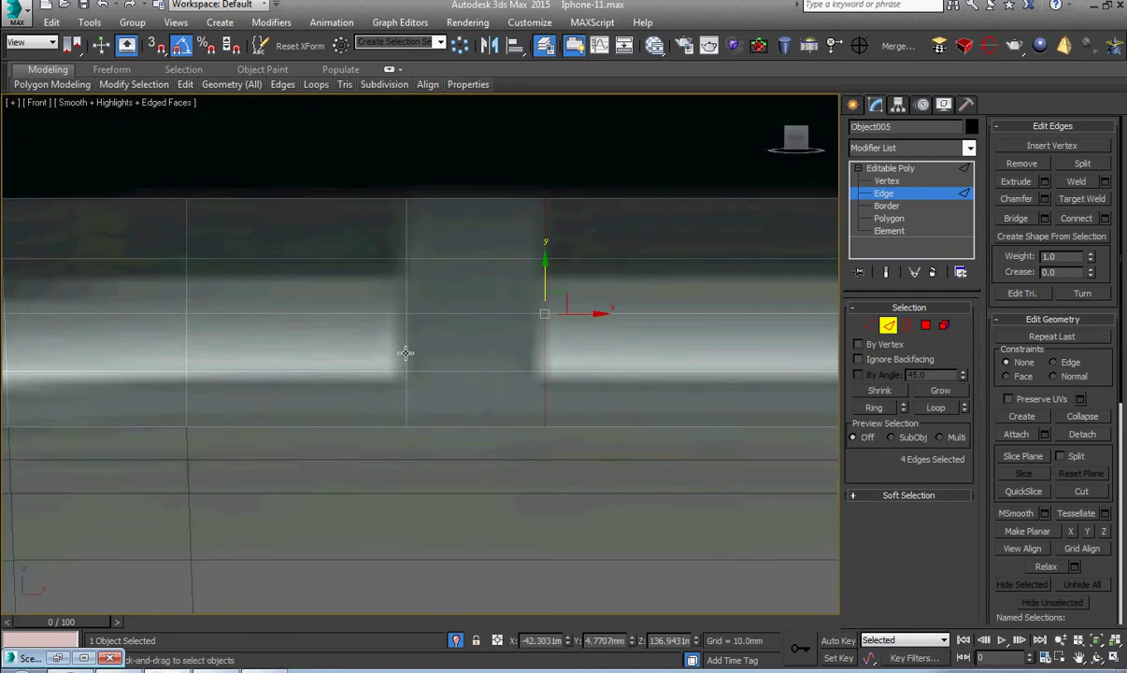
double_click(405, 353)
right_click(406, 355)
click(419, 364)
drag(439, 317, 435, 316)
double_click(544, 340)
drag(579, 313, 574, 314)
Insert a cross edge loop on the frame's right side along the upper edge of its antenna band
scroll(602, 355, down, 10)
middle_drag(606, 363, 260, 359)
scroll(382, 340, up, 5)
scroll(382, 340, down, 5)
scroll(581, 367, up, 10)
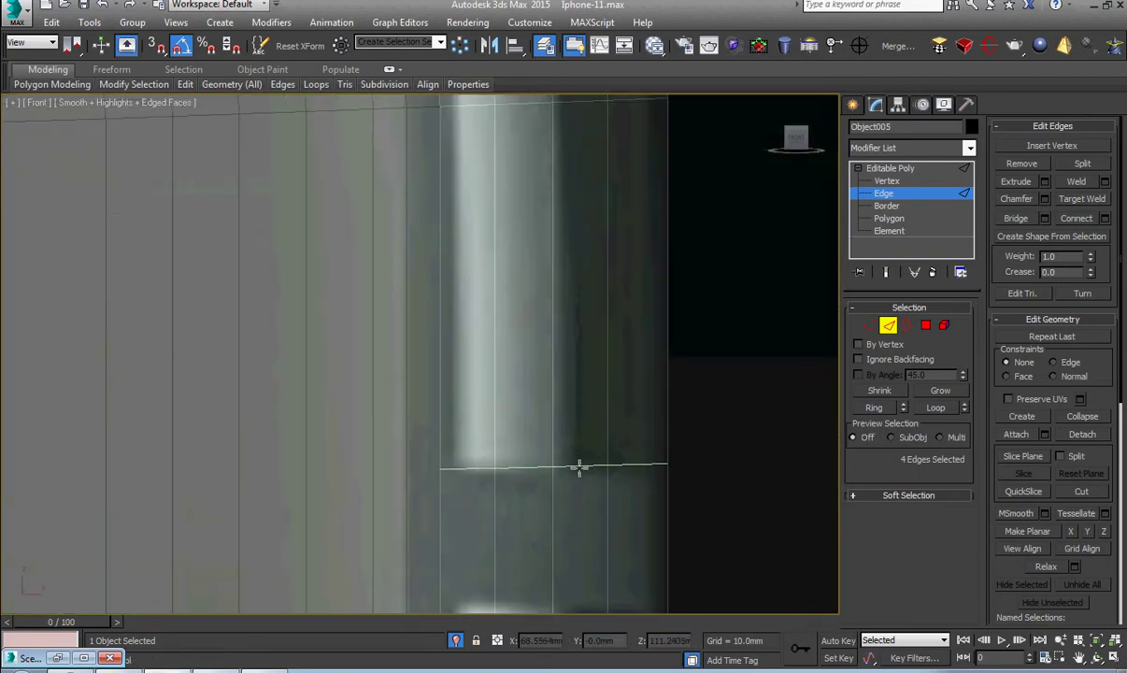
scroll(581, 467, down, 4)
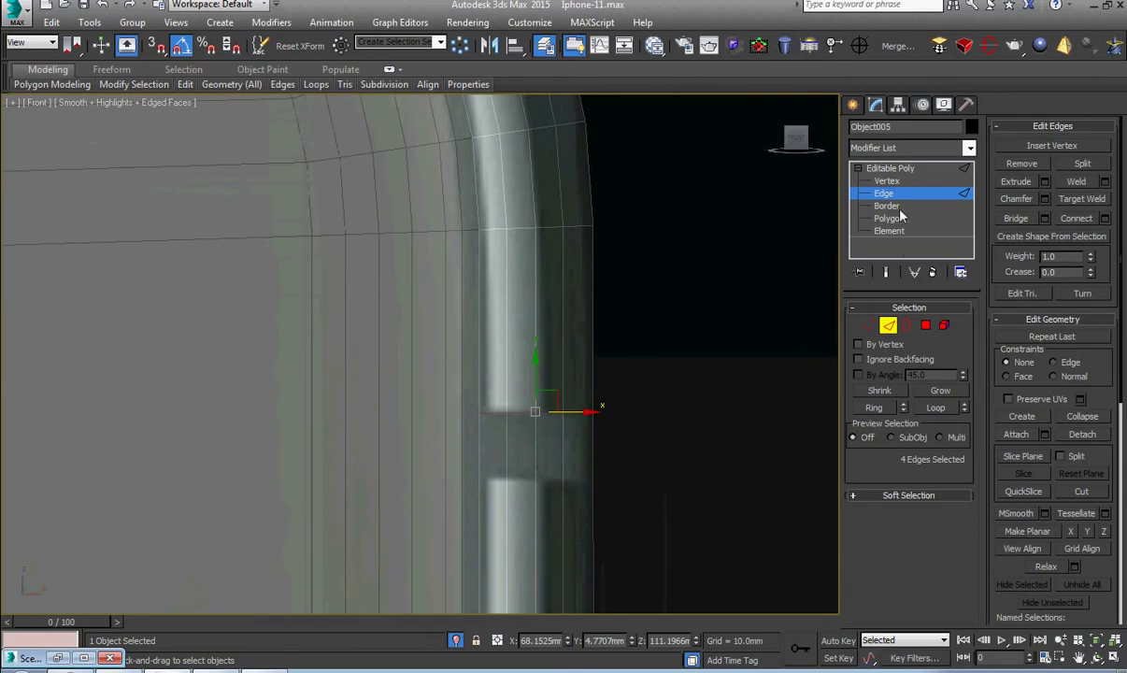
Select the new loop's five vertices and scale them flat vertically so the loop lies level
click(894, 180)
drag(719, 355, 428, 427)
right_click(493, 462)
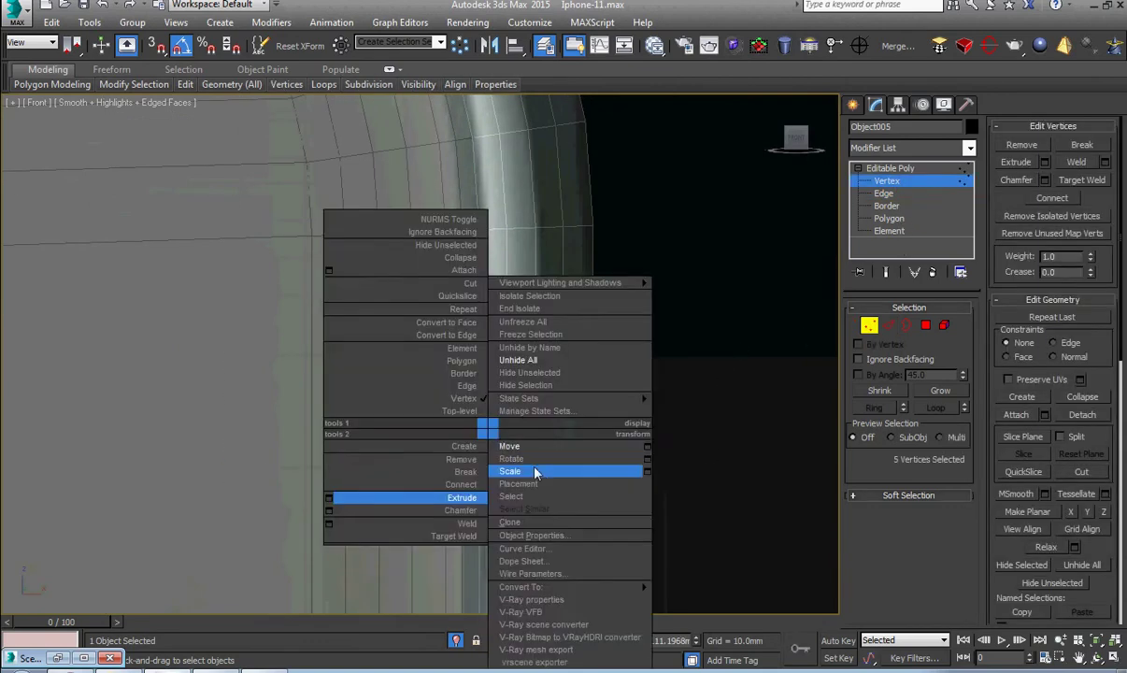
click(534, 472)
scroll(537, 491, up, 3)
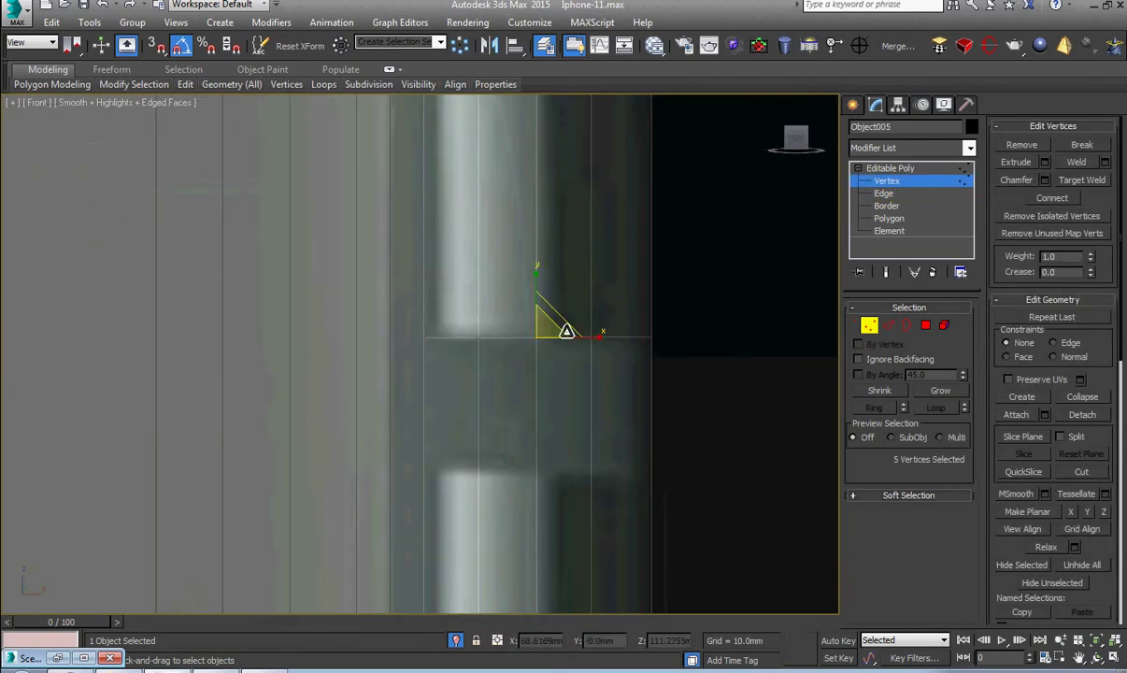
right_click(547, 450)
click(562, 462)
Insert a second cross edge loop along the lower edge of the right side's antenna band
middle_drag(562, 464, 548, 421)
key(alt+1)
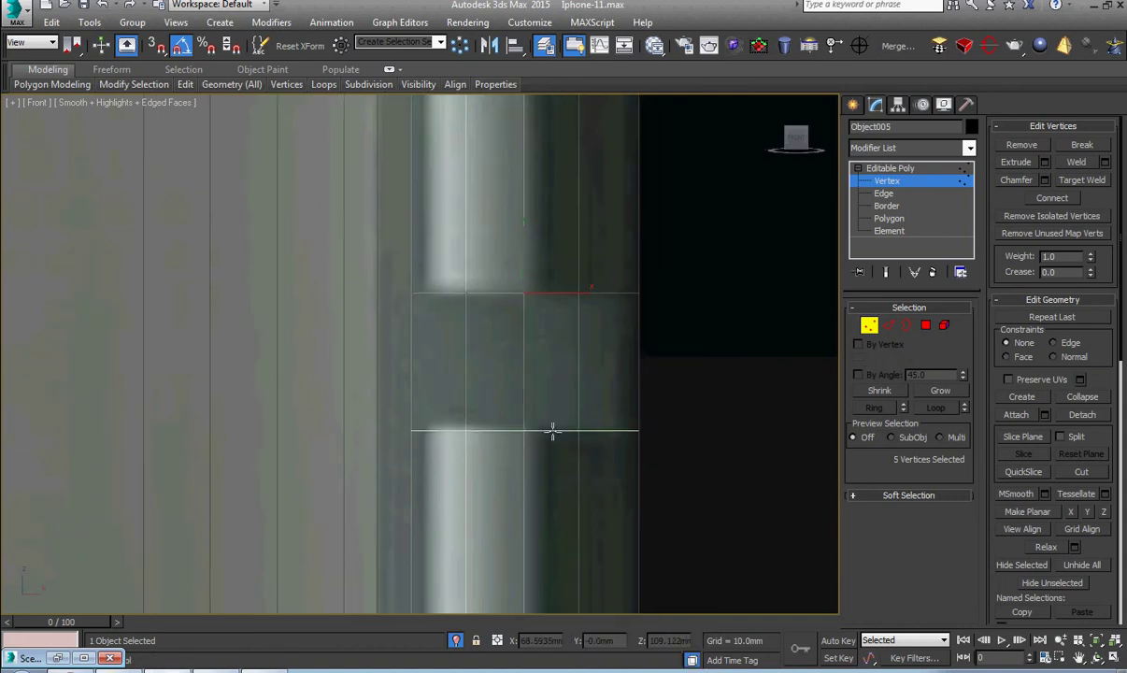
click(559, 428)
right_click(561, 434)
Insert a cross edge loop on the frame's bottom side along the right edge of its antenna band
scroll(558, 434, down, 8)
scroll(573, 314, down, 4)
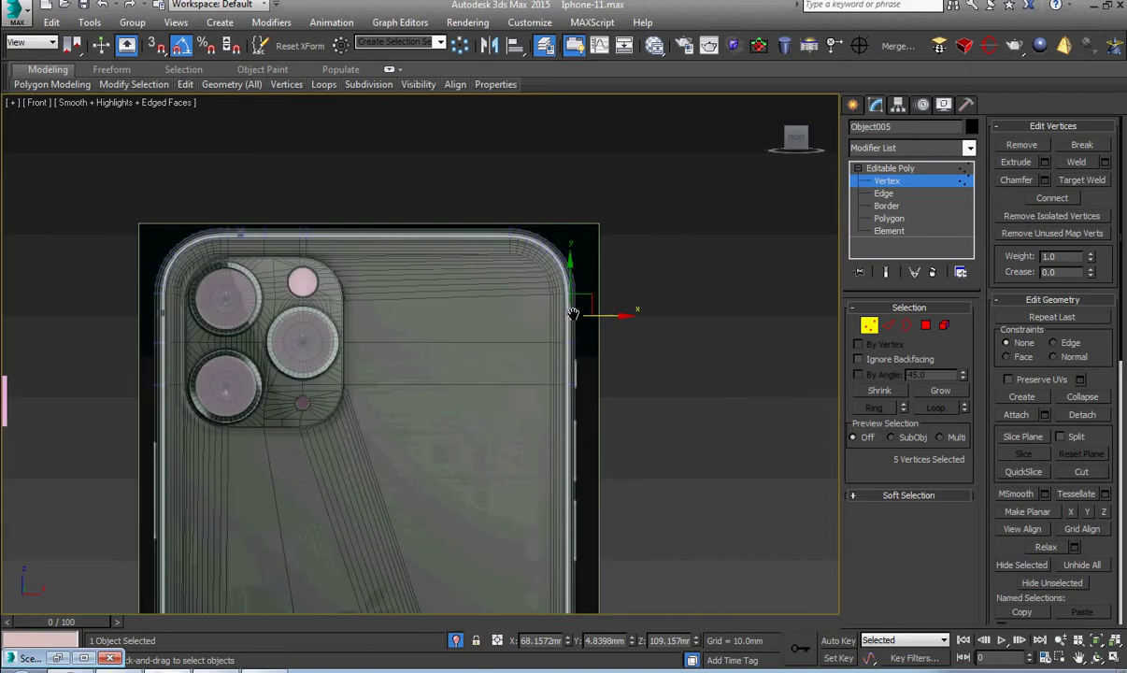
middle_drag(571, 430, 580, 281)
scroll(586, 380, down, 2)
middle_drag(581, 441, 599, 226)
scroll(566, 559, up, 9)
middle_drag(495, 566, 574, 481)
scroll(574, 481, up, 4)
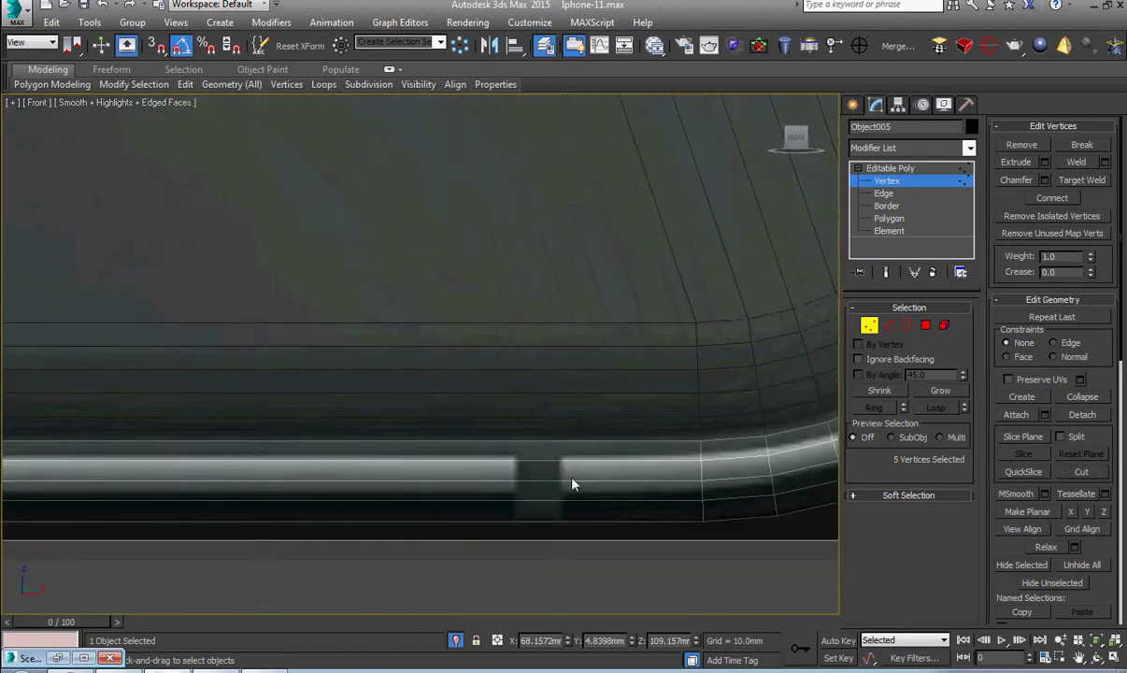
key(alt+1)
click(559, 497)
right_click(559, 501)
Scale the bottom loop's vertices into a straight vertical line and insert a second loop along the band's left edge
right_click(581, 430)
click(611, 471)
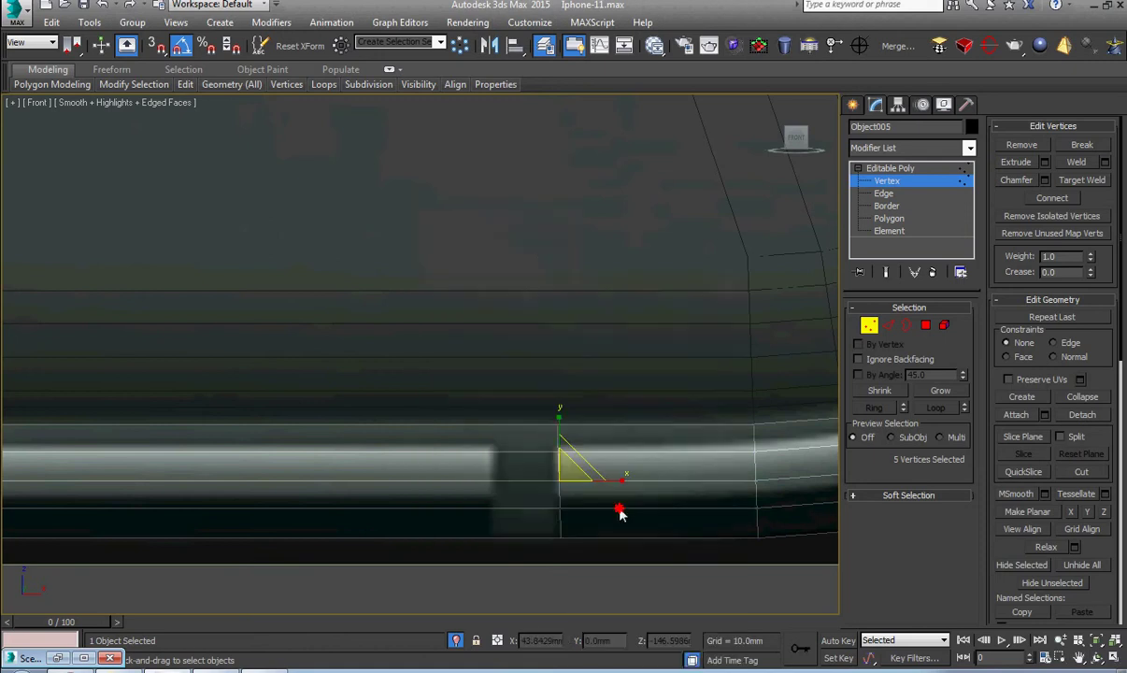
drag(626, 482, 586, 477)
key(alt+1)
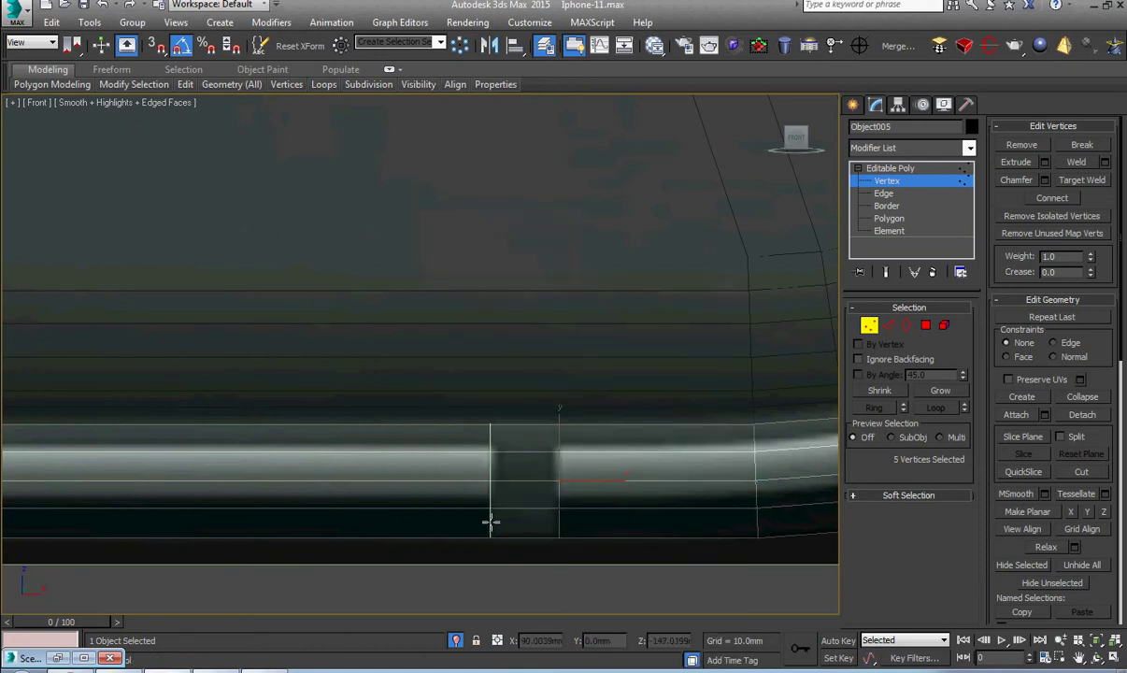
click(490, 522)
right_click(492, 524)
Insert a cross edge loop on the frame's left side along the lower edge of the antenna band near the bottom corner
scroll(507, 509, down, 5)
middle_drag(462, 507, 694, 475)
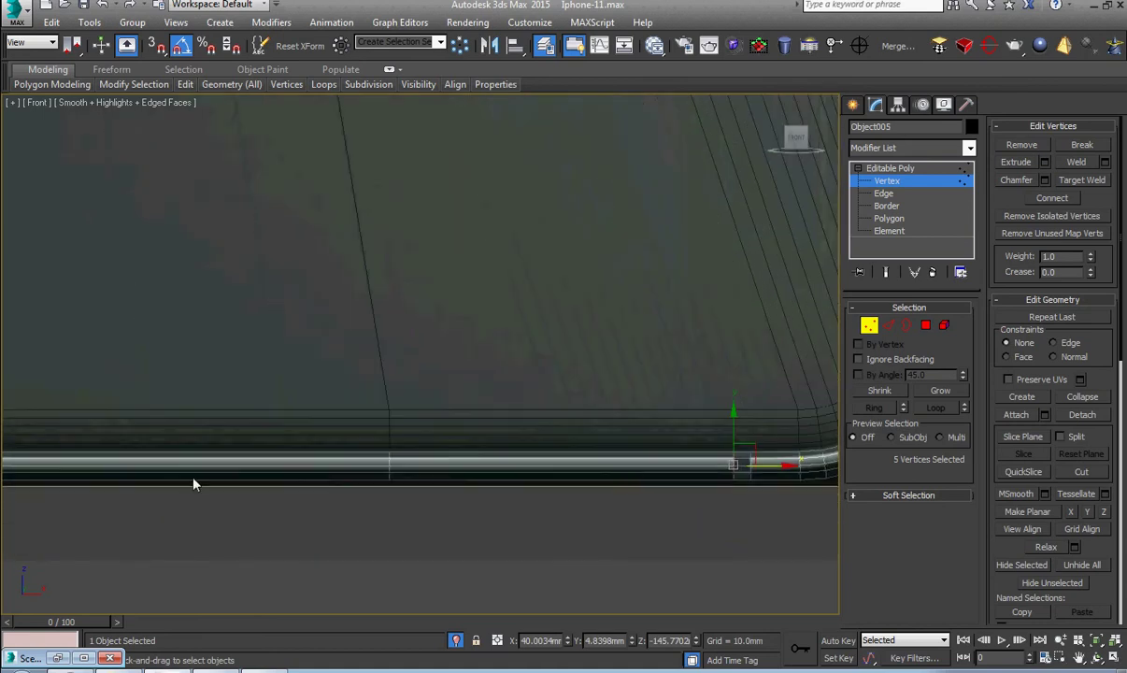
middle_drag(193, 476, 653, 471)
middle_drag(325, 322, 357, 382)
scroll(333, 320, up, 6)
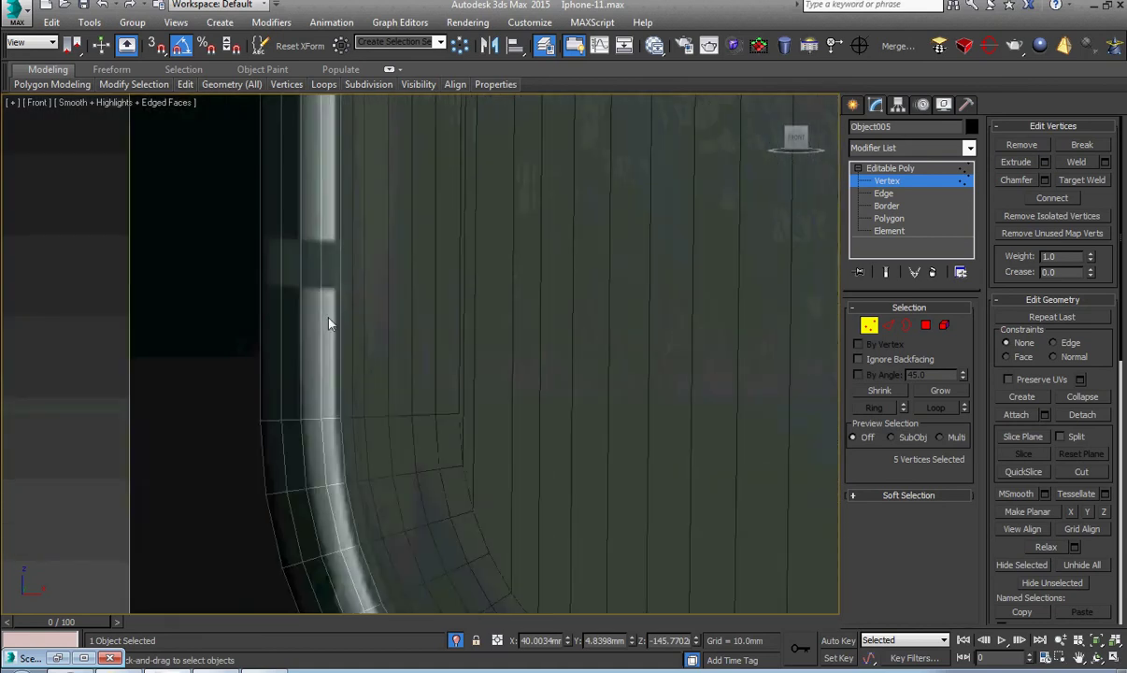
middle_drag(330, 322, 390, 382)
key(alt+1)
click(382, 349)
right_click(382, 350)
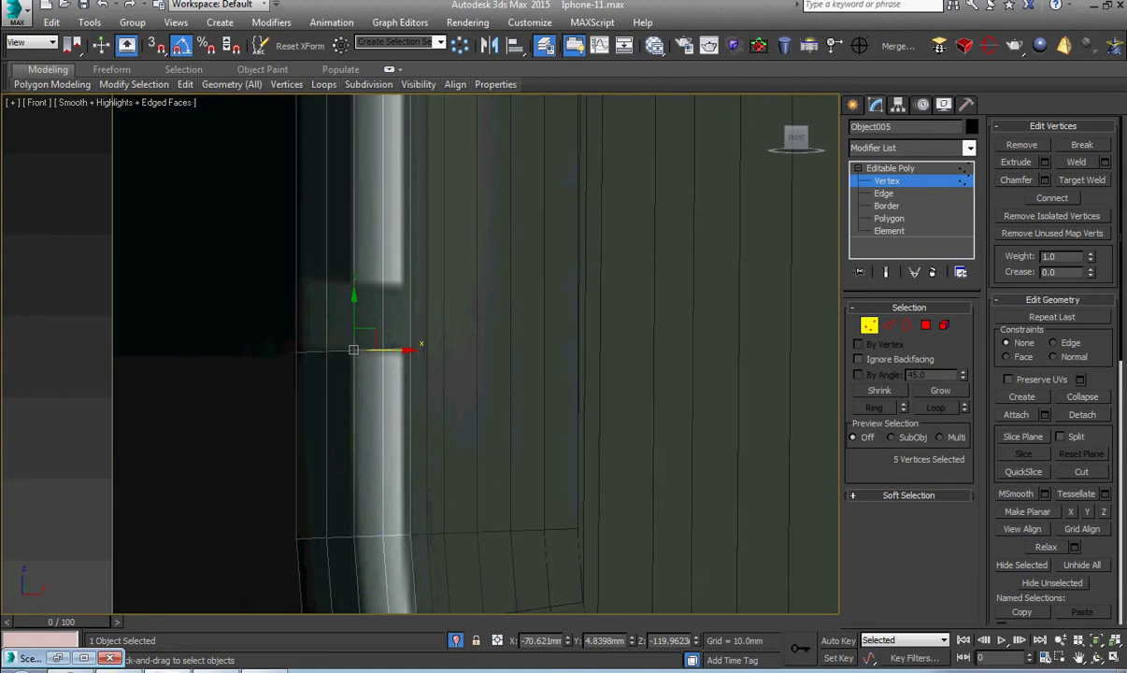
Make the selected left-side loop planar in Z and insert a second cross edge loop along the lower antenna band's upper edge
click(1104, 511)
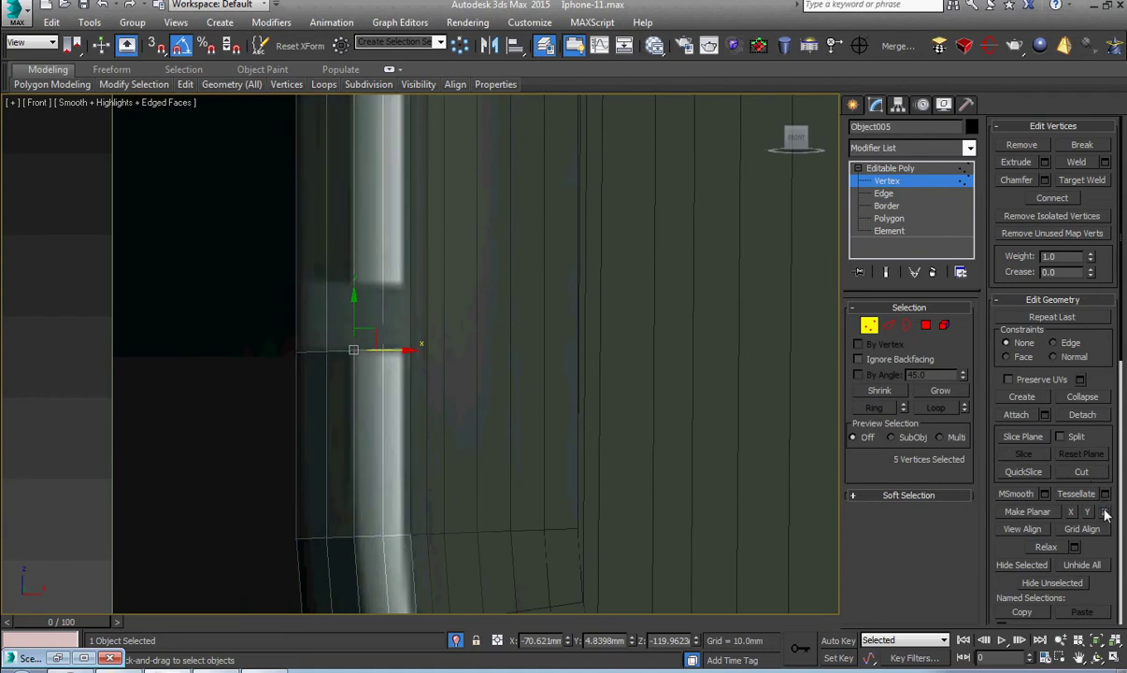
scroll(586, 480, down, 2)
scroll(586, 479, down, 2)
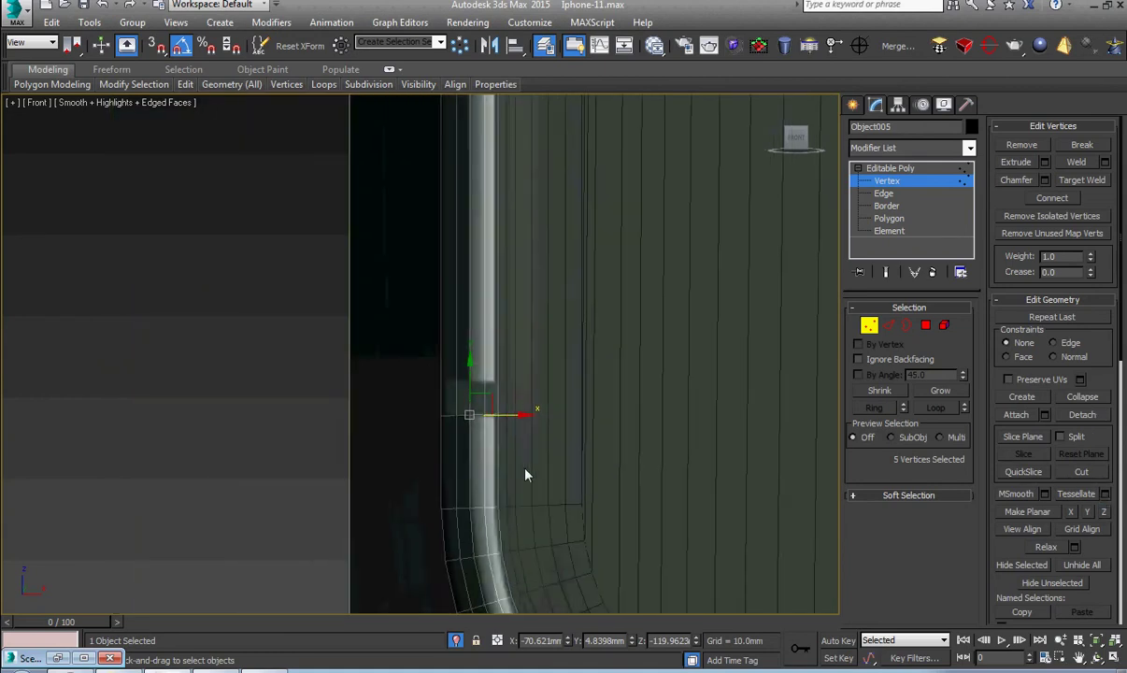
alt+middle_drag(525, 468, 562, 497)
scroll(550, 464, down, 2)
key(z)
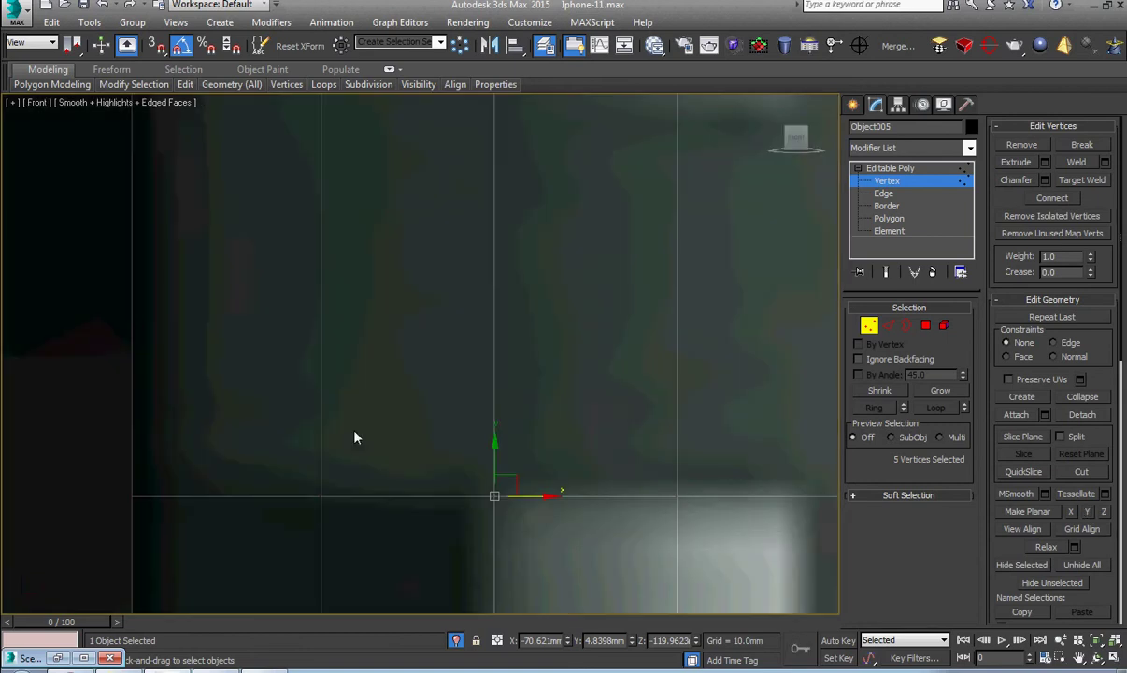
scroll(373, 455, down, 4)
middle_drag(382, 386, 453, 454)
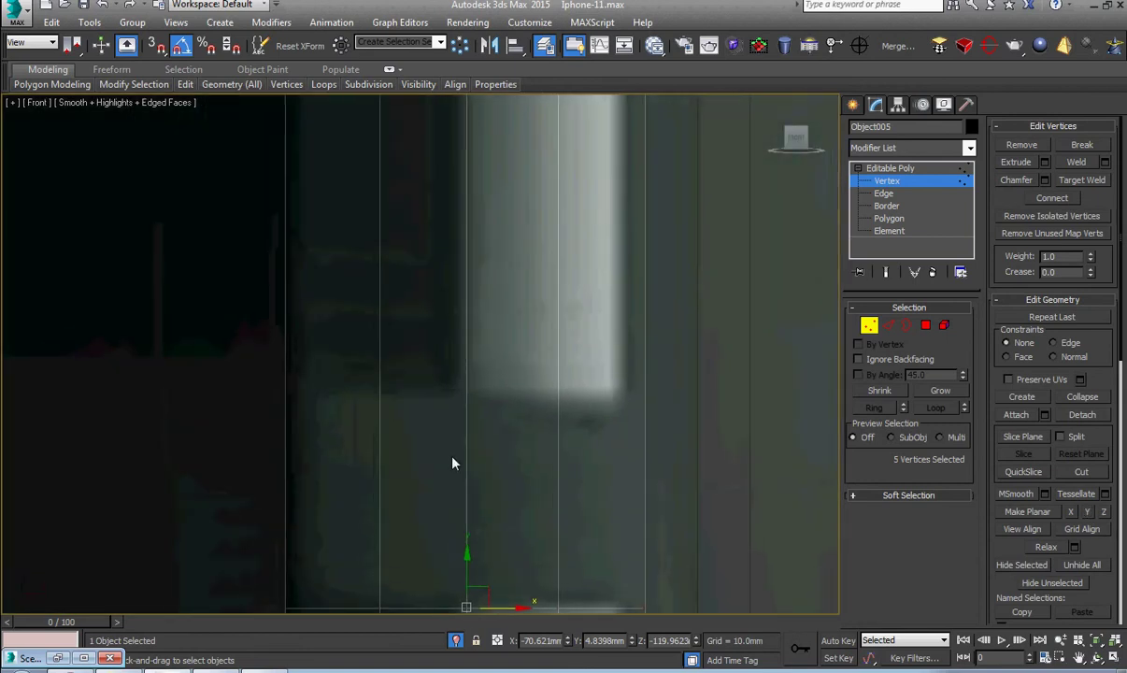
key(alt+s)
click(501, 400)
right_click(501, 399)
Insert a cross edge loop on the left side along the lower edge of the antenna band near the top corner and make it planar in Y
scroll(494, 414, down, 12)
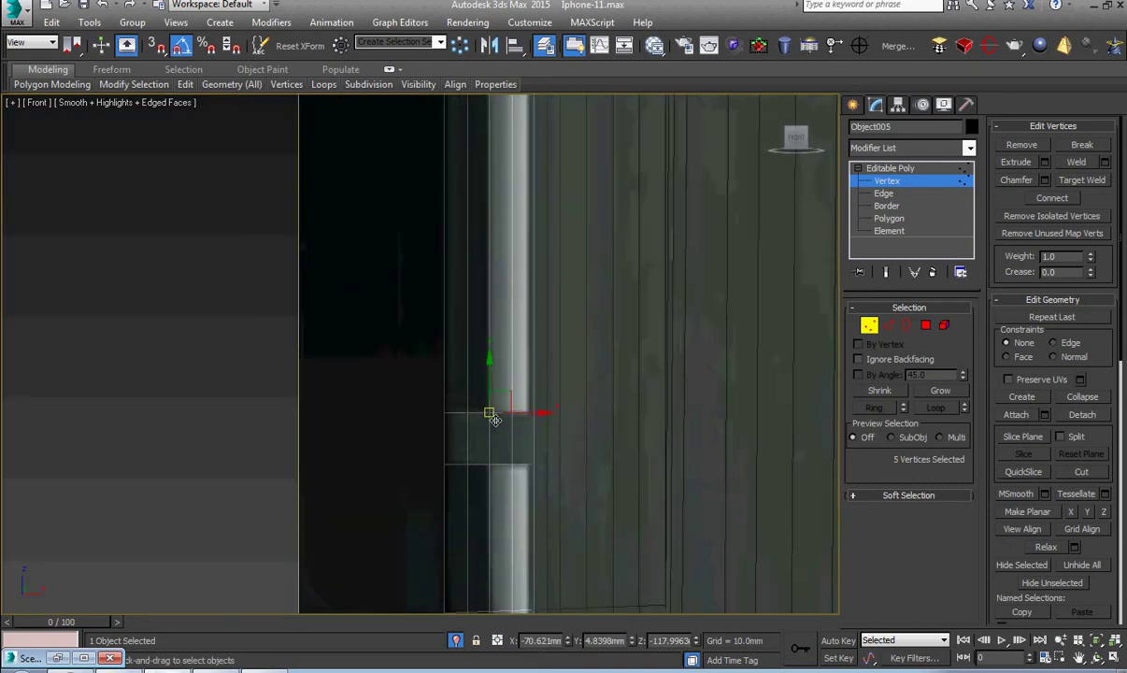
middle_drag(500, 346, 507, 563)
scroll(512, 423, down, 4)
scroll(512, 342, down, 4)
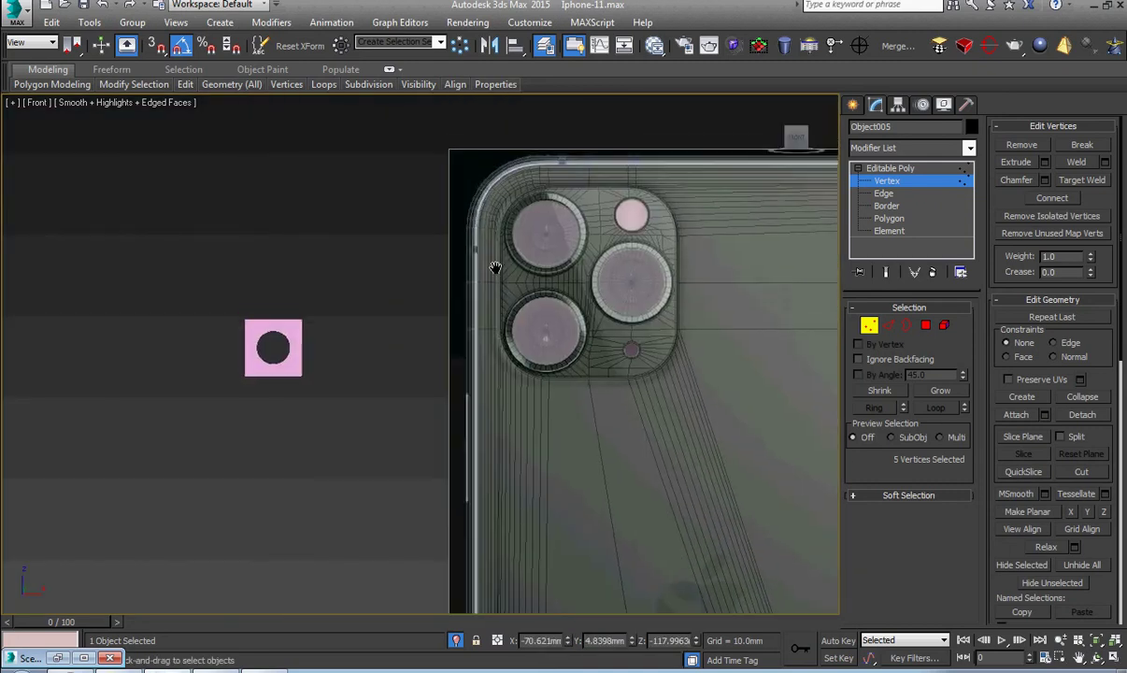
scroll(485, 351, up, 9)
scroll(485, 352, up, 4)
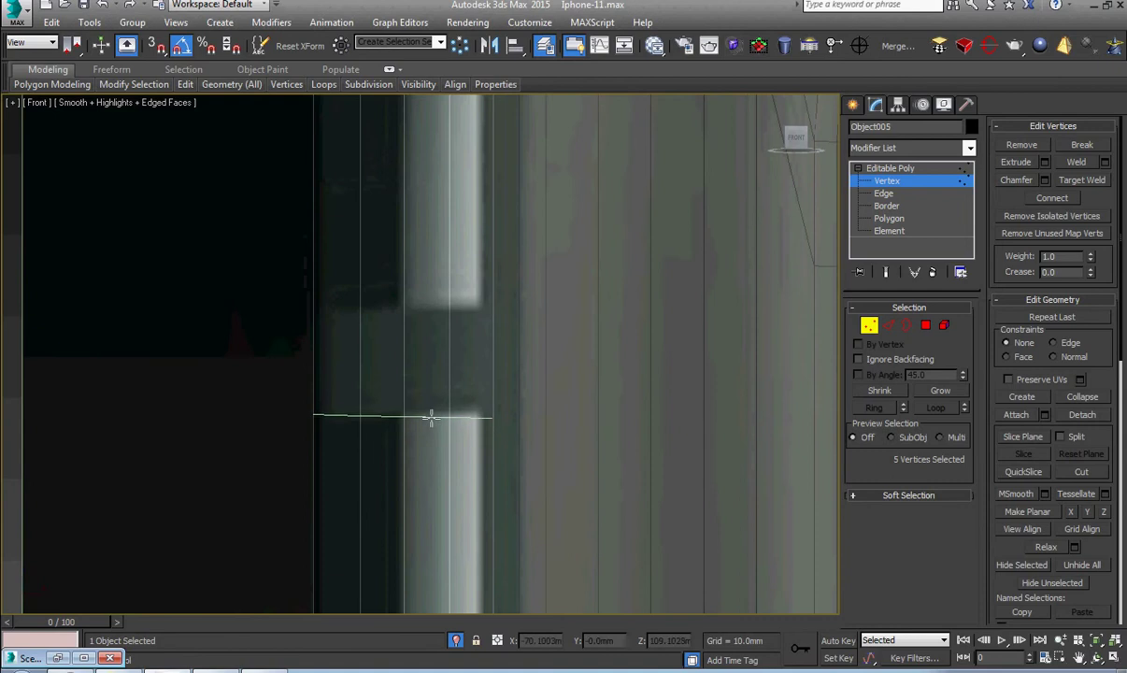
click(1087, 512)
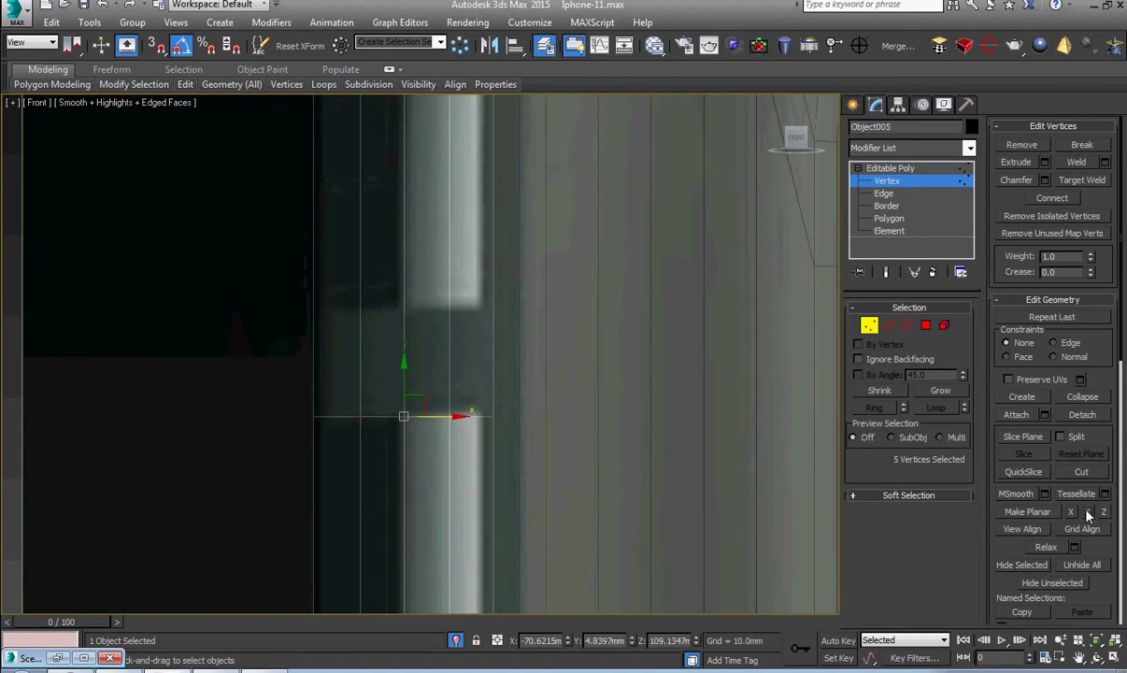
Insert a second cross edge loop along the upper edge of that top-corner band and flatten it into a straight line
middle_drag(478, 479, 492, 503)
key(alt+1)
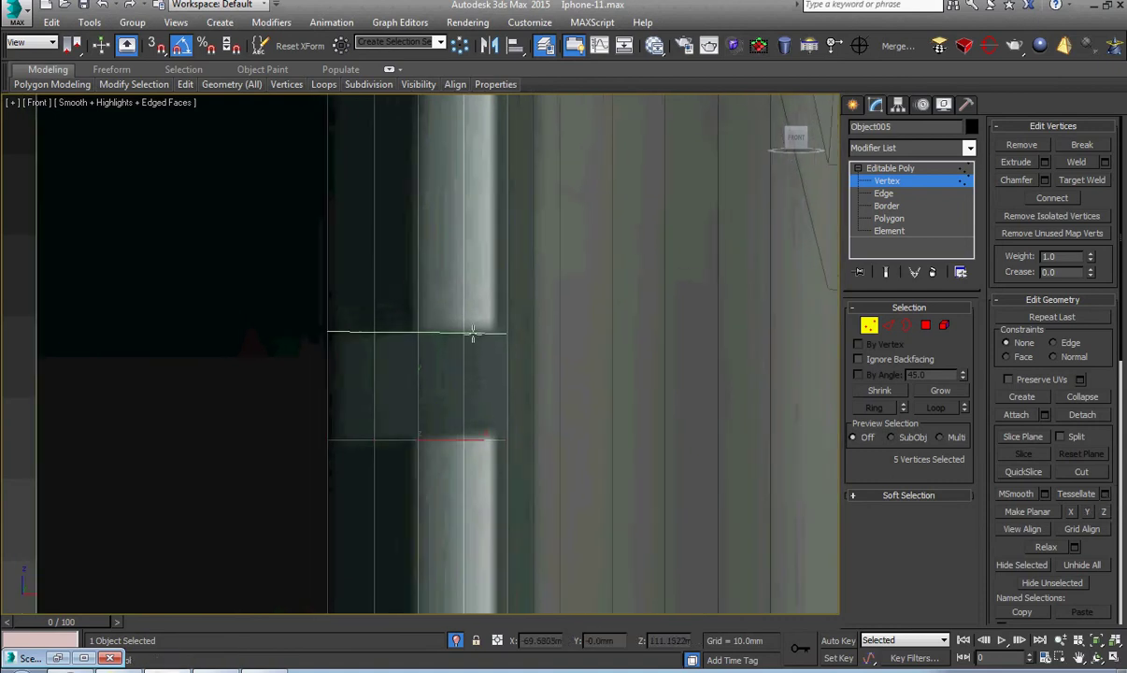
click(472, 334)
right_click(472, 333)
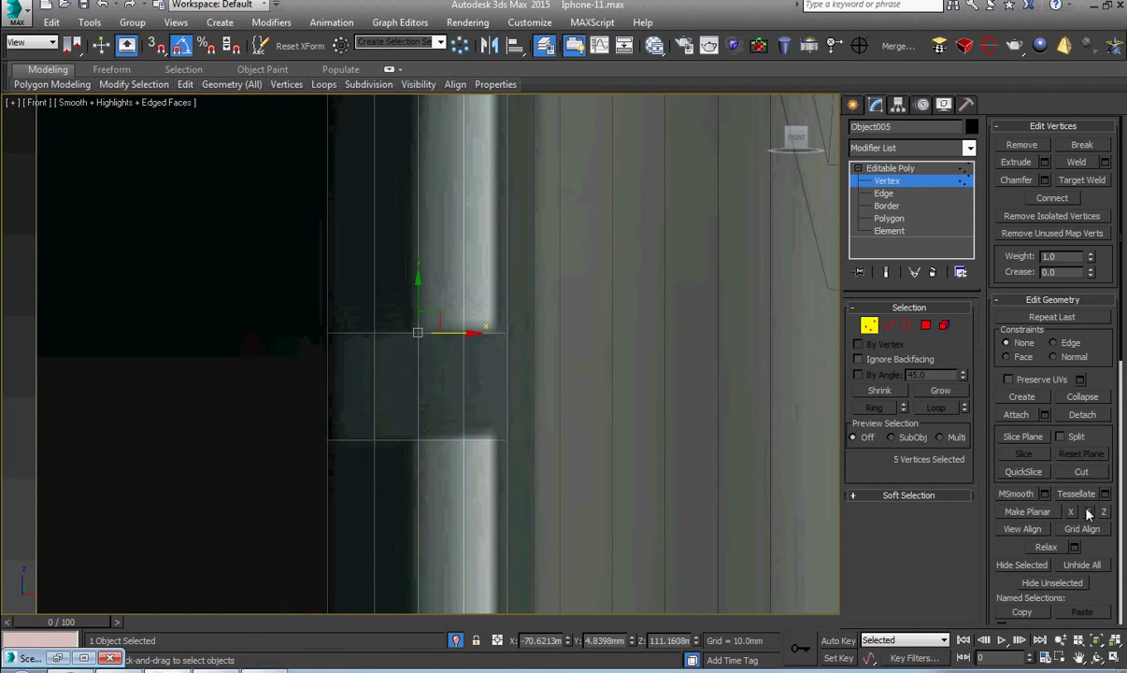
click(184, 670)
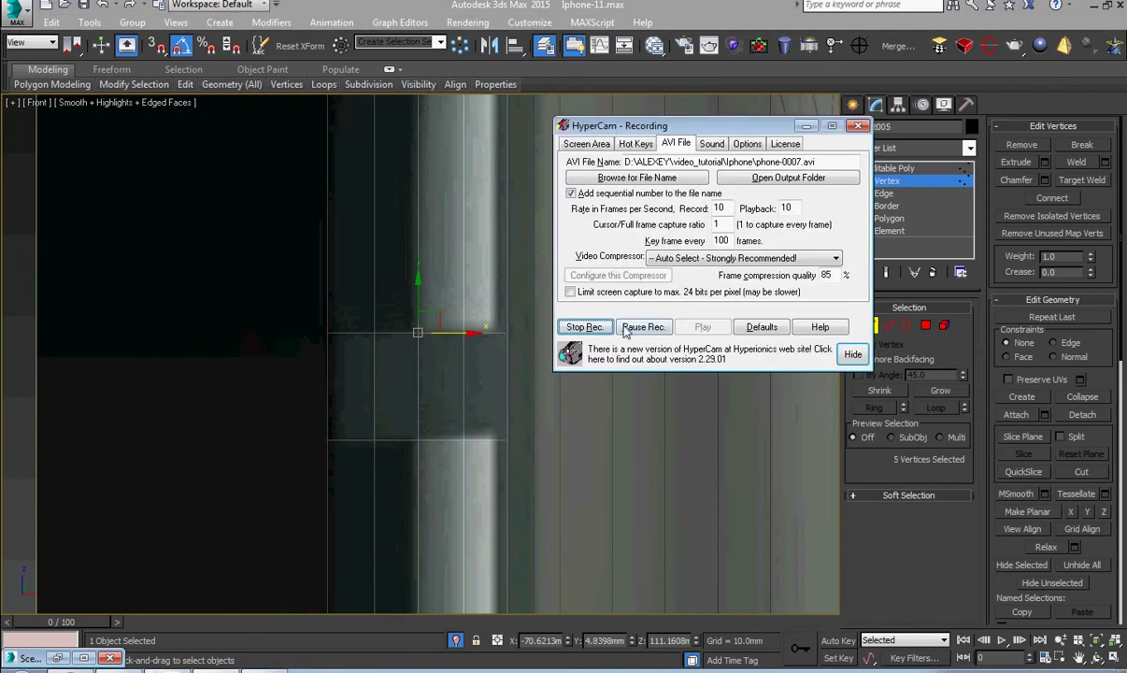
click(711, 14)
scroll(647, 368, down, 9)
middle_drag(649, 261, 525, 423)
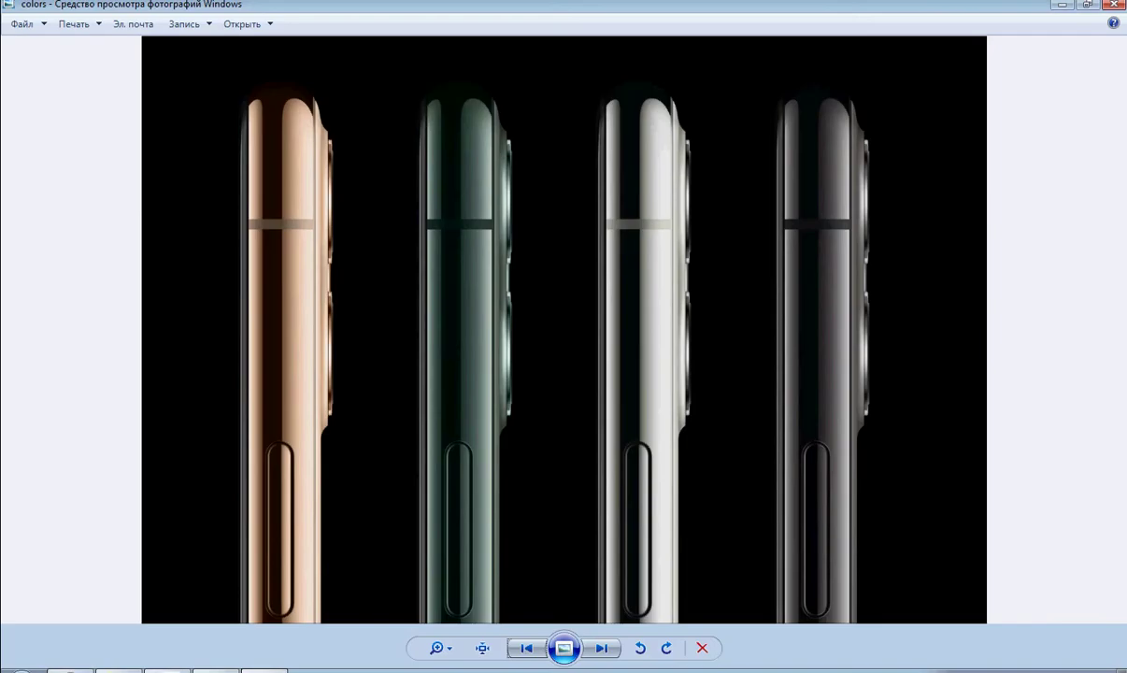
Browse the reference photos in Windows Photo Viewer and examine the phone's side frame, antenna bands and side button
click(536, 650)
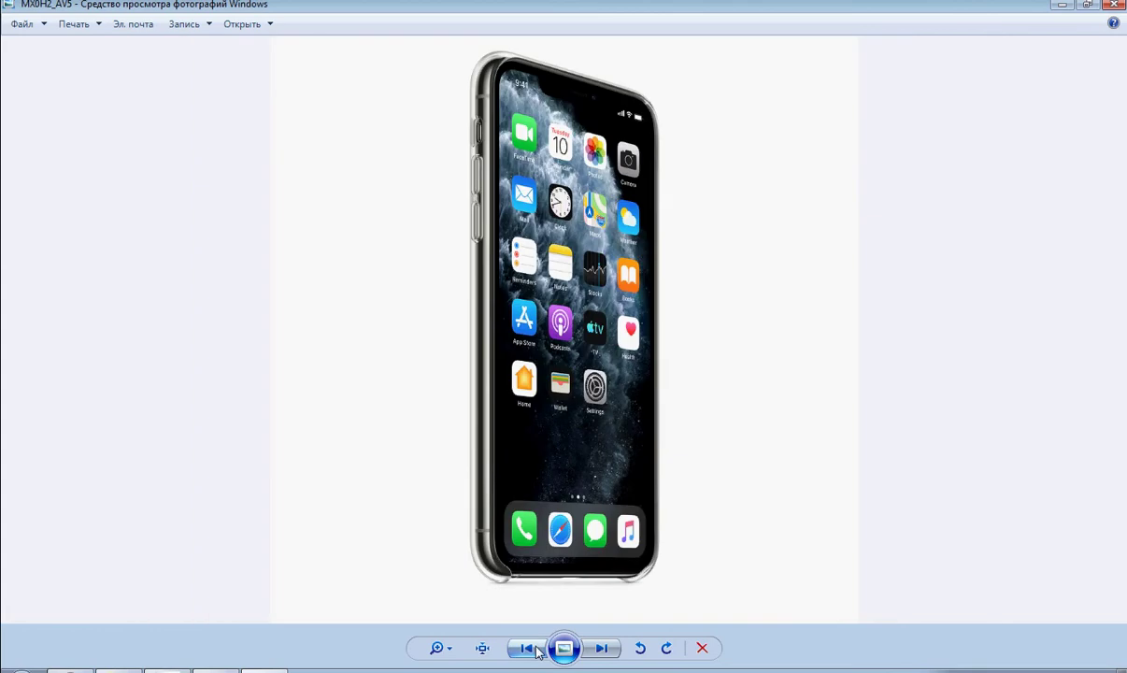
click(530, 644)
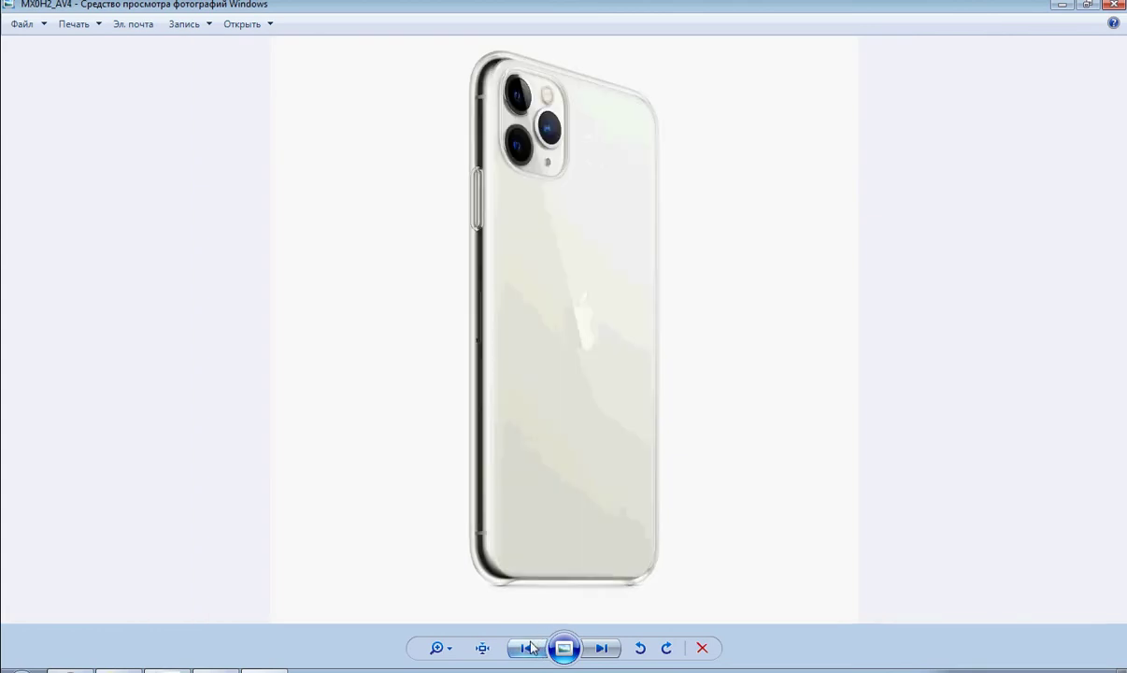
scroll(470, 178, up, 4)
drag(472, 180, 542, 432)
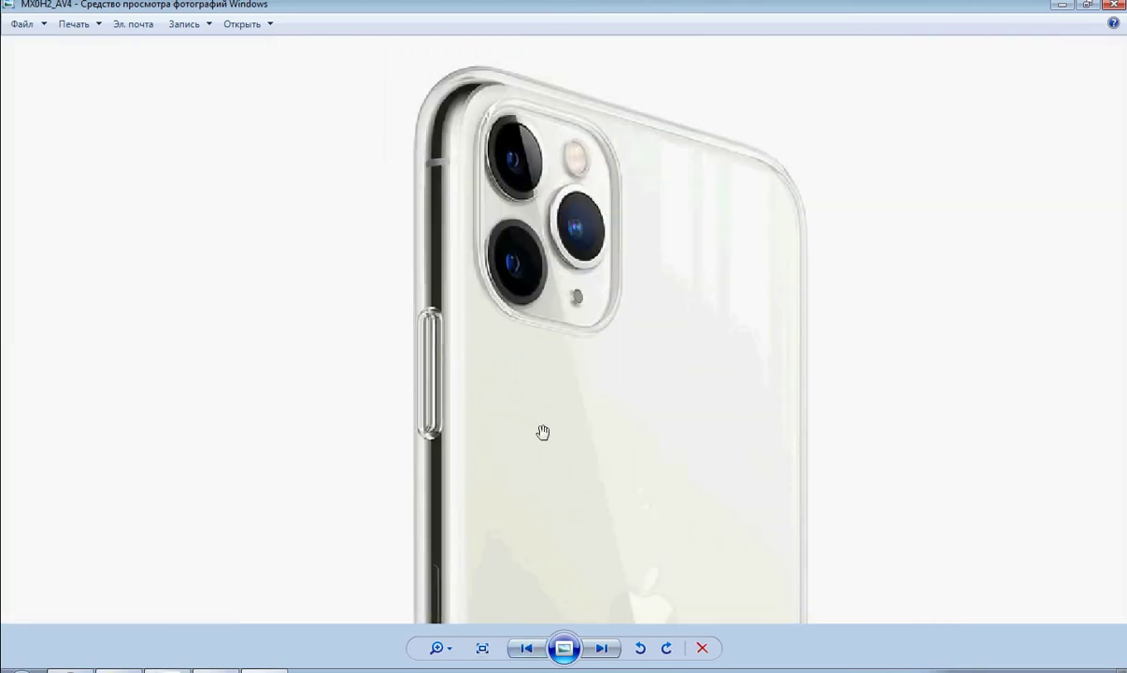
click(613, 656)
click(613, 655)
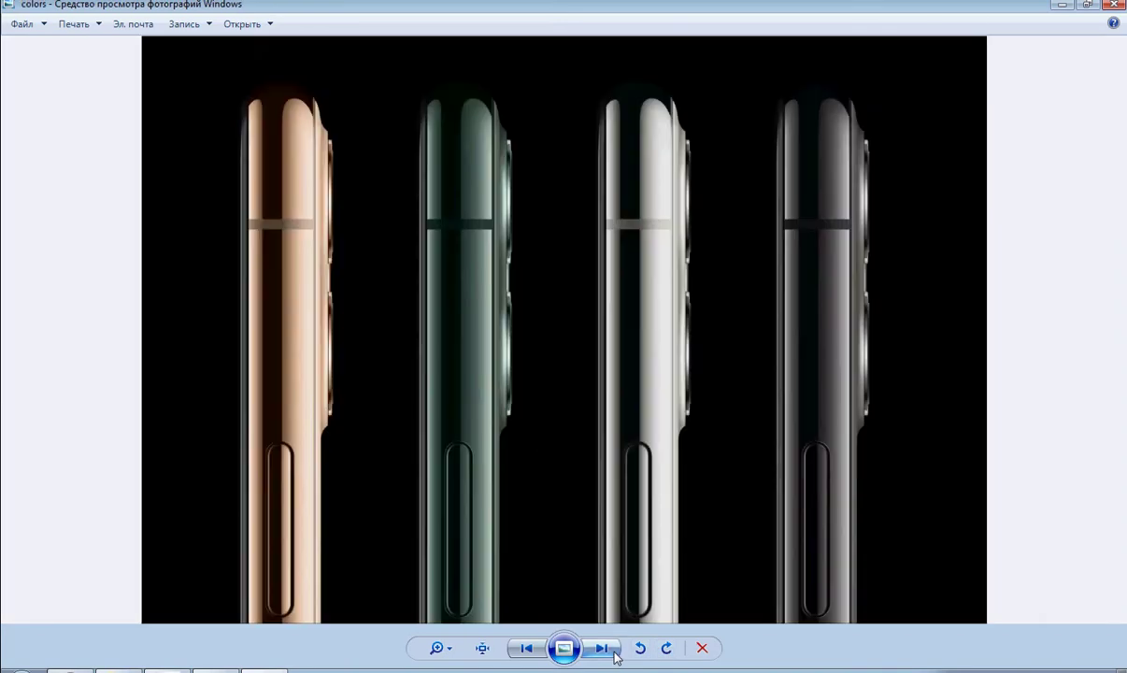
click(614, 656)
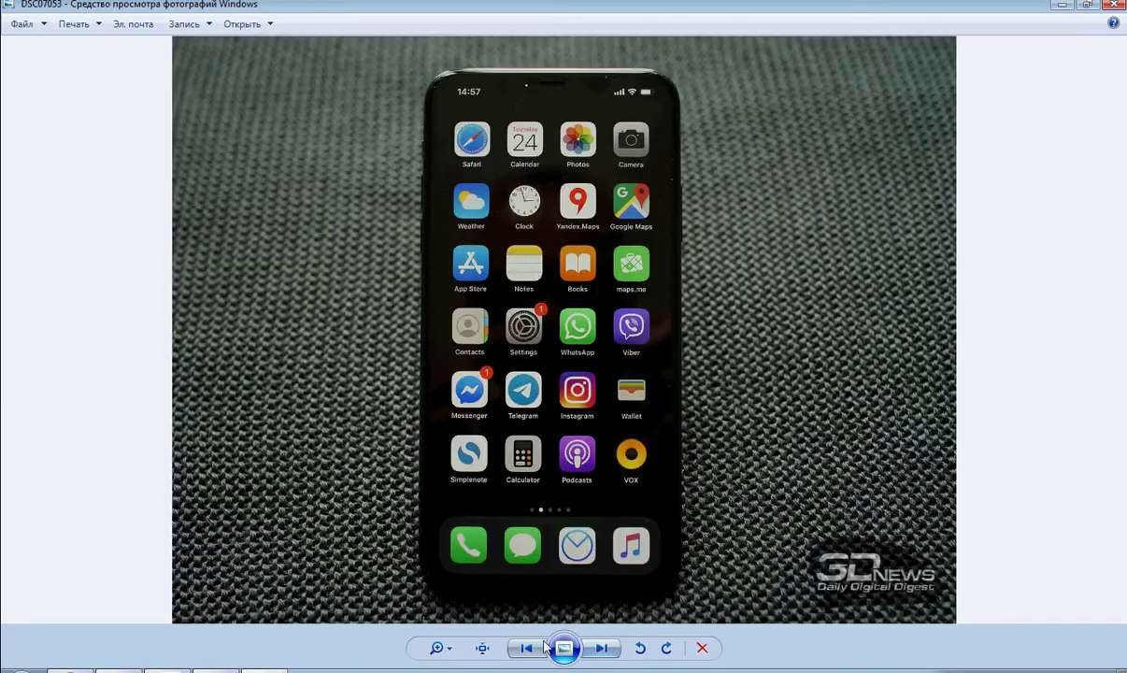
click(531, 645)
scroll(532, 157, up, 1)
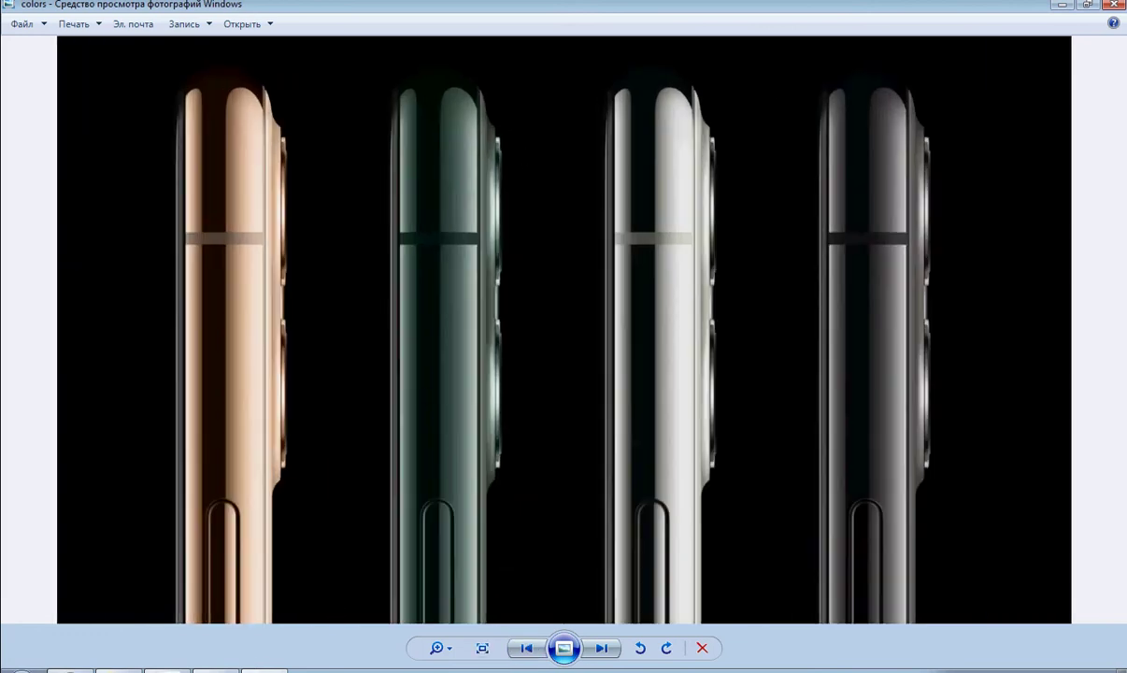
click(167, 670)
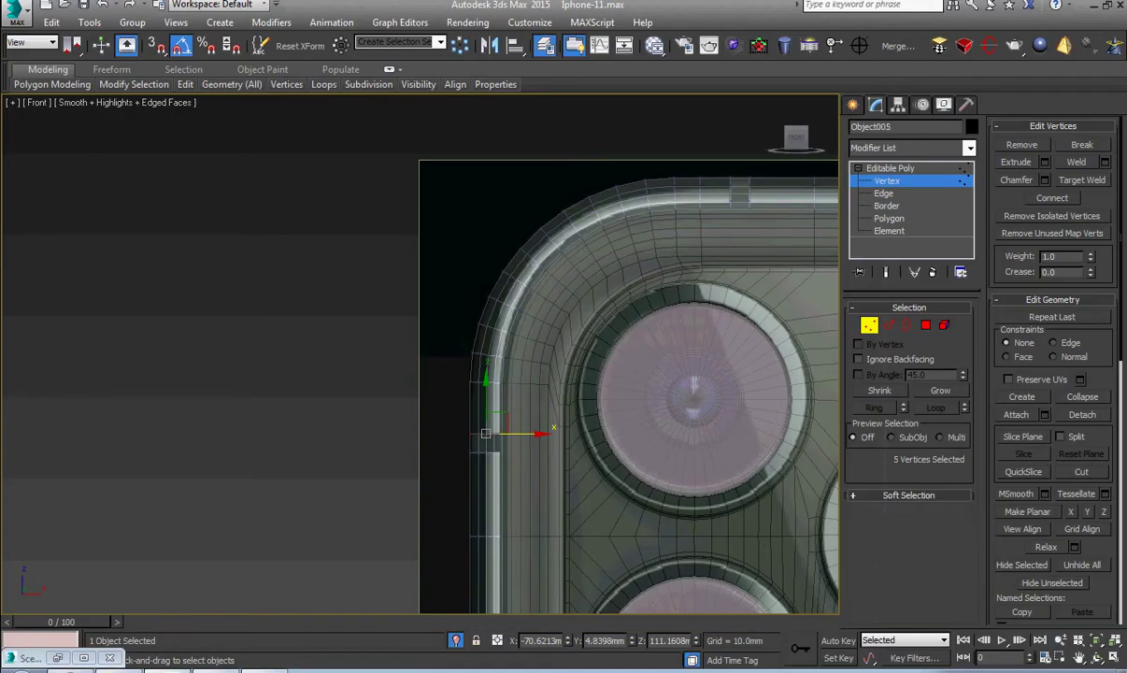
Select the frame's open outer border and move it about 0.81 mm along Y in the Top view
scroll(561, 322, up, 4)
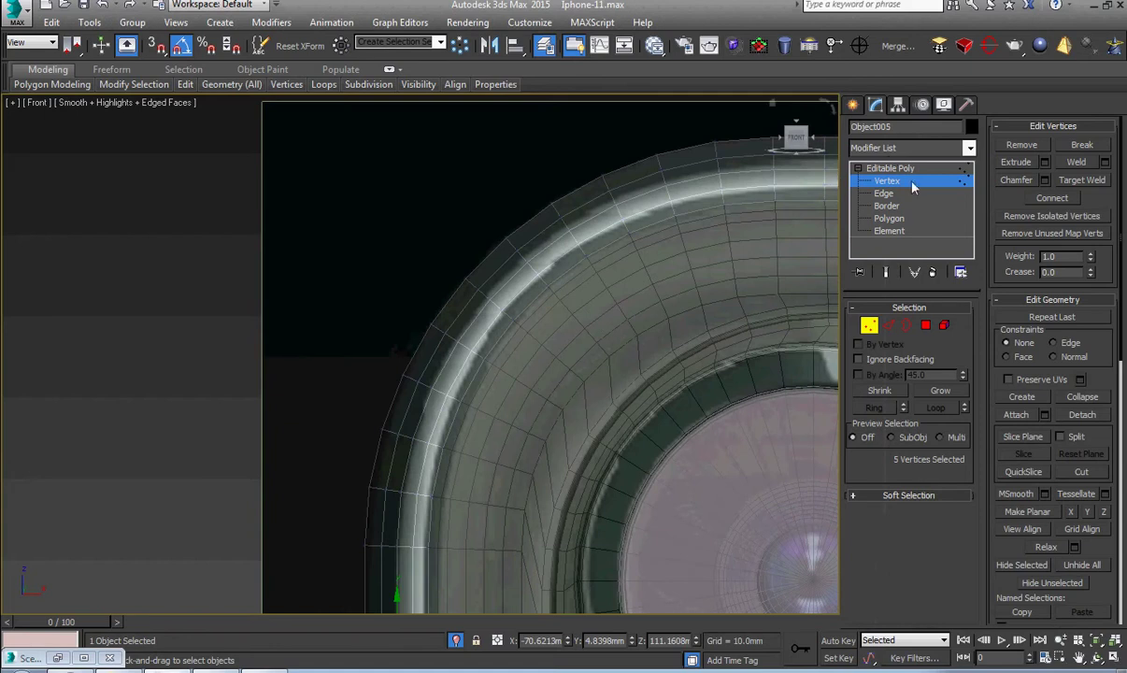
click(890, 206)
click(690, 147)
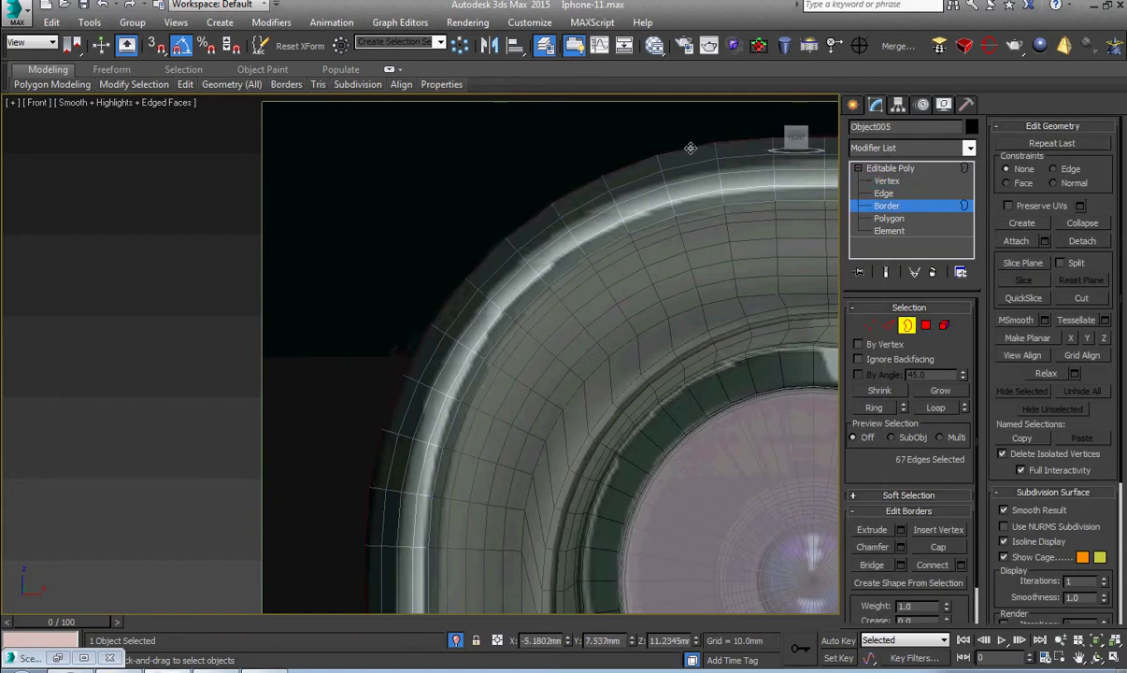
scroll(689, 148, down, 3)
middle_drag(666, 222, 530, 223)
scroll(531, 222, down, 5)
alt+middle_drag(533, 276, 613, 395)
scroll(614, 395, up, 3)
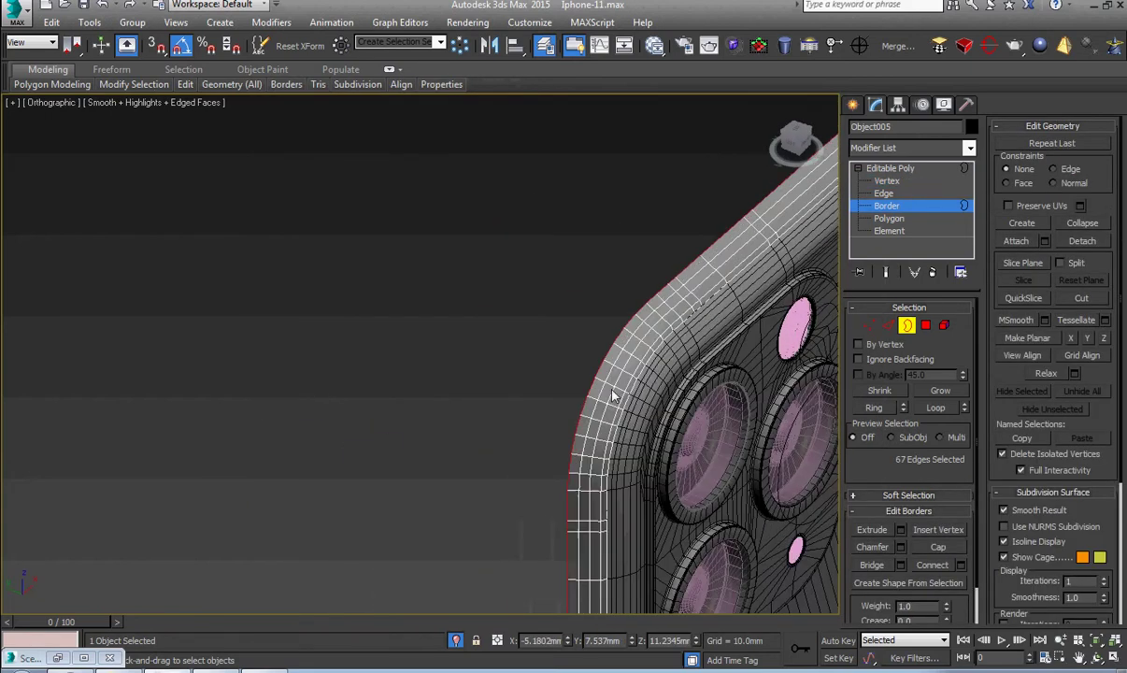
middle_drag(658, 439, 523, 250)
key(t)
scroll(389, 336, up, 5)
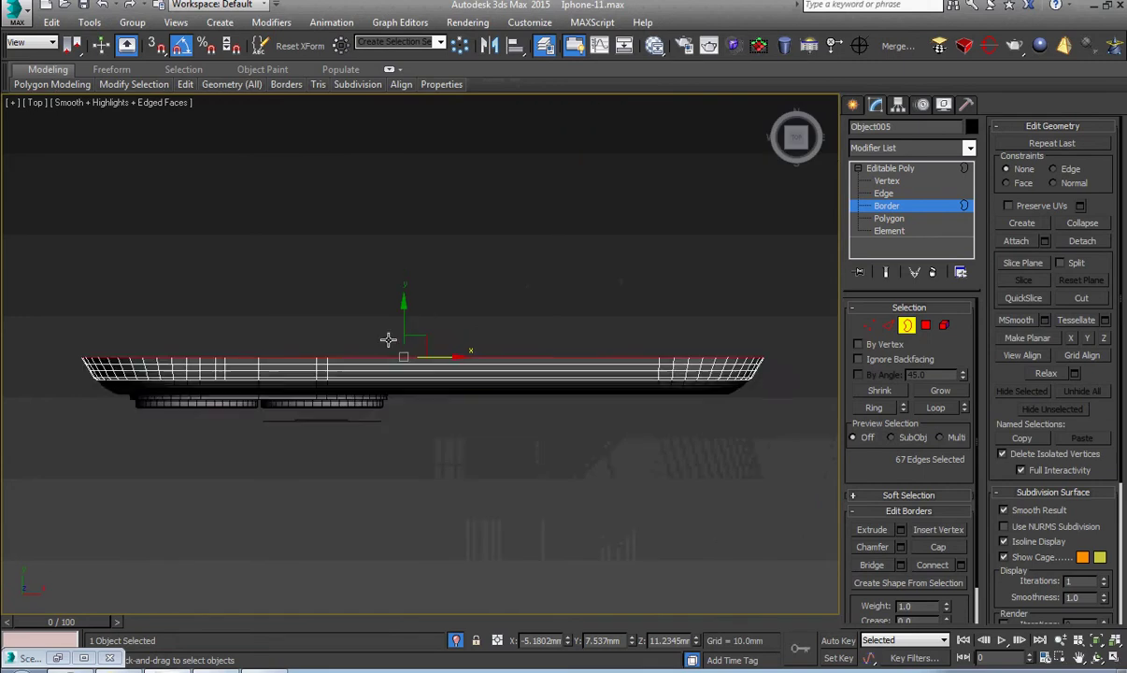
scroll(421, 353, down, 3)
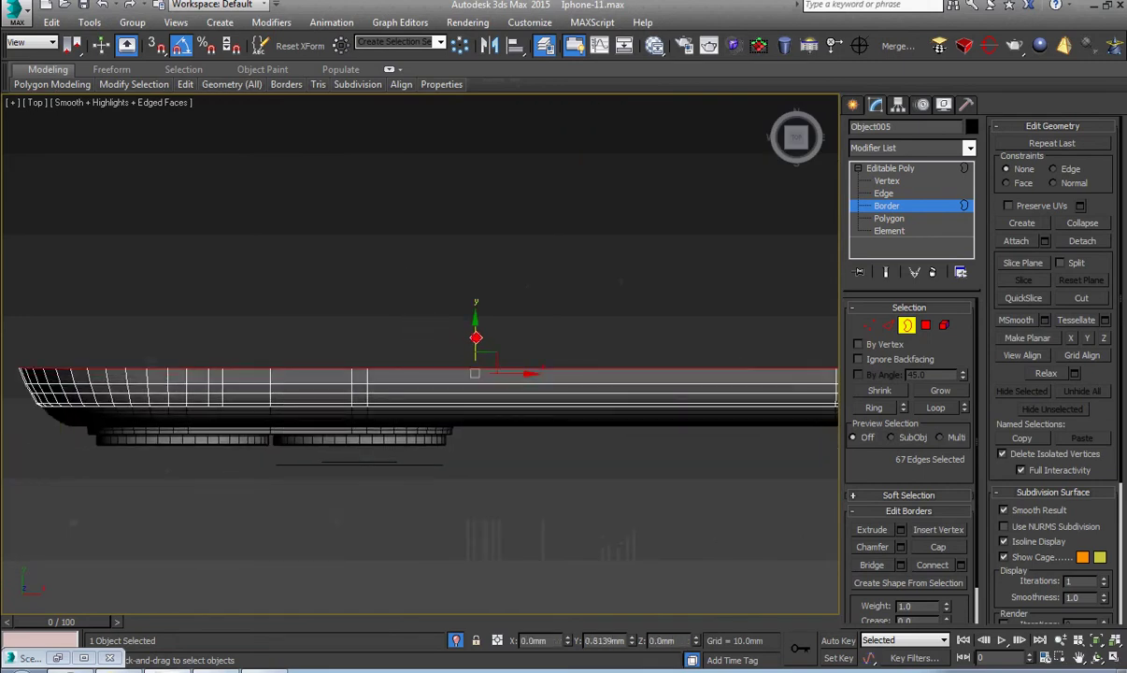
Select the border vertices at the frame's right end and shift them about 0.24 mm inward along X
scroll(476, 344, down, 3)
middle_drag(724, 359, 676, 369)
scroll(682, 371, up, 4)
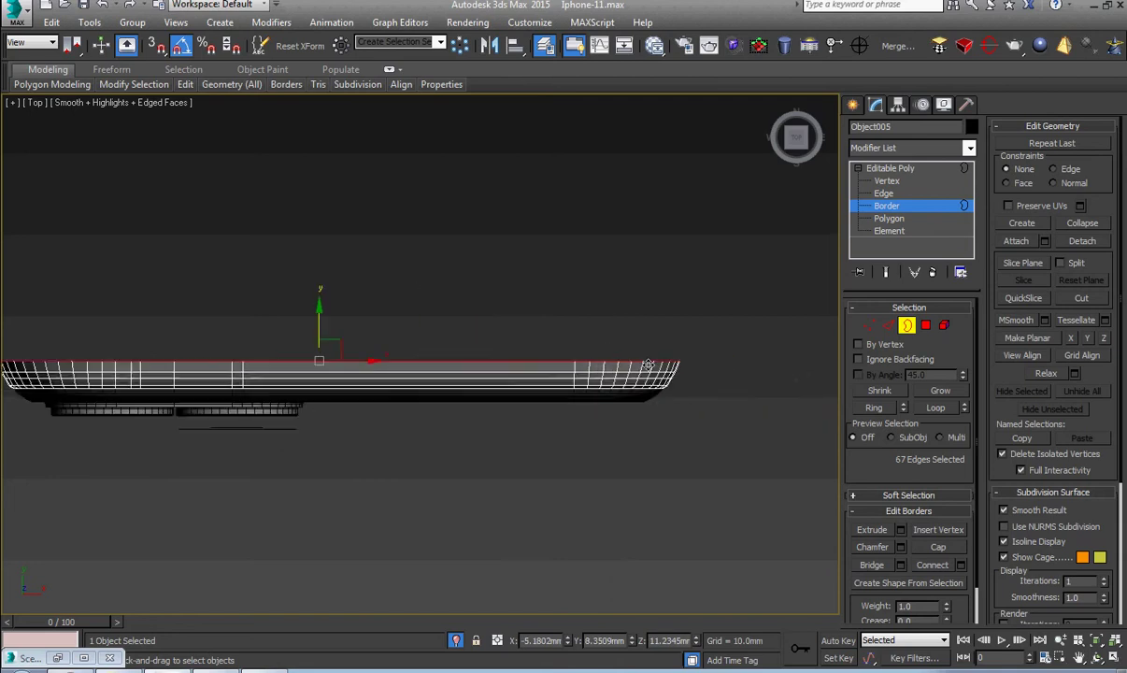
key(1)
drag(712, 331, 520, 363)
scroll(622, 360, up, 3)
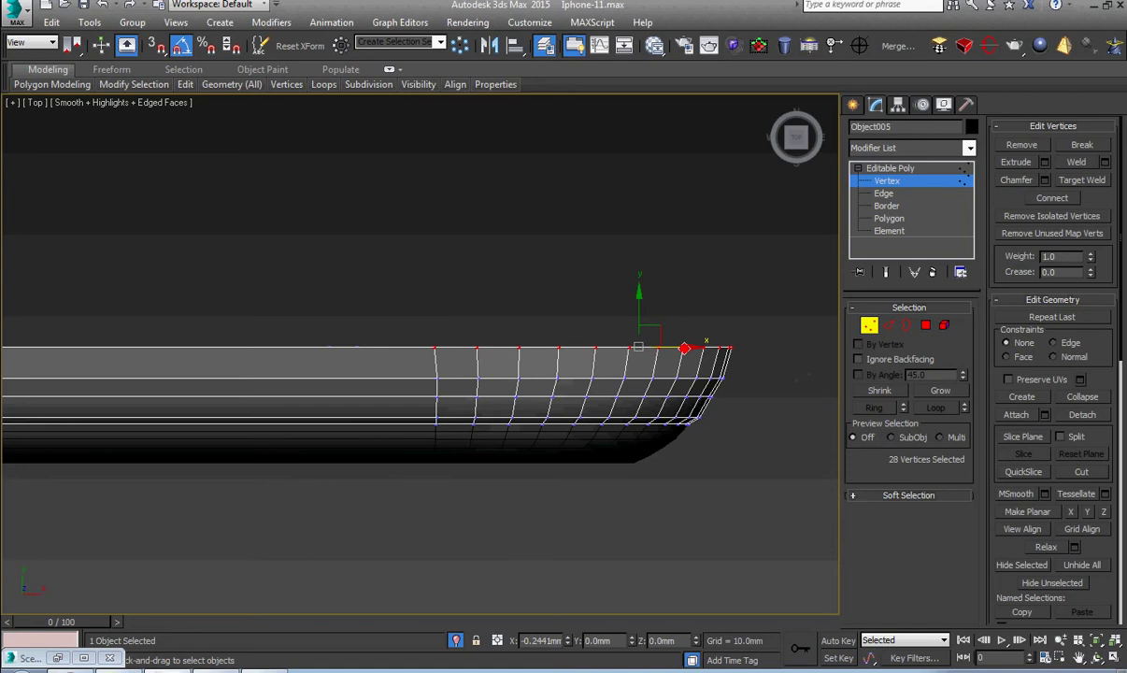
Shift the border vertices at the frame's left end slightly inward along X, excluding those on the single loop farther in, and leave vertex editing
scroll(513, 396, down, 2)
middle_drag(301, 376, 455, 367)
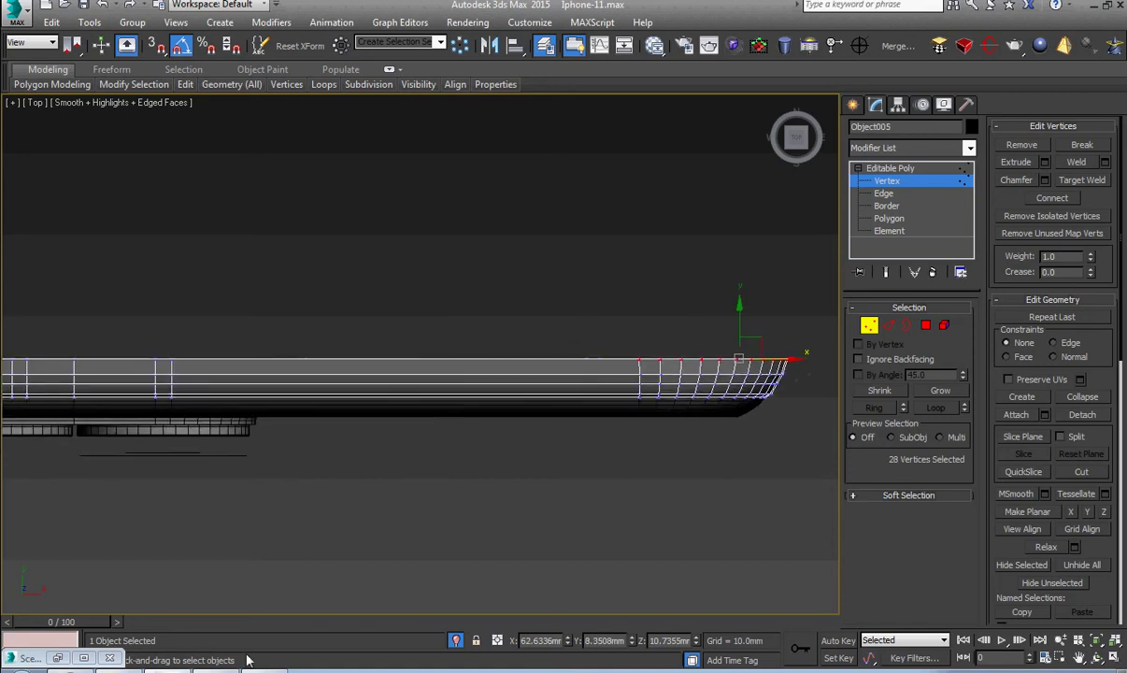
middle_drag(239, 484, 608, 520)
scroll(212, 385, up, 3)
scroll(211, 393, down, 1)
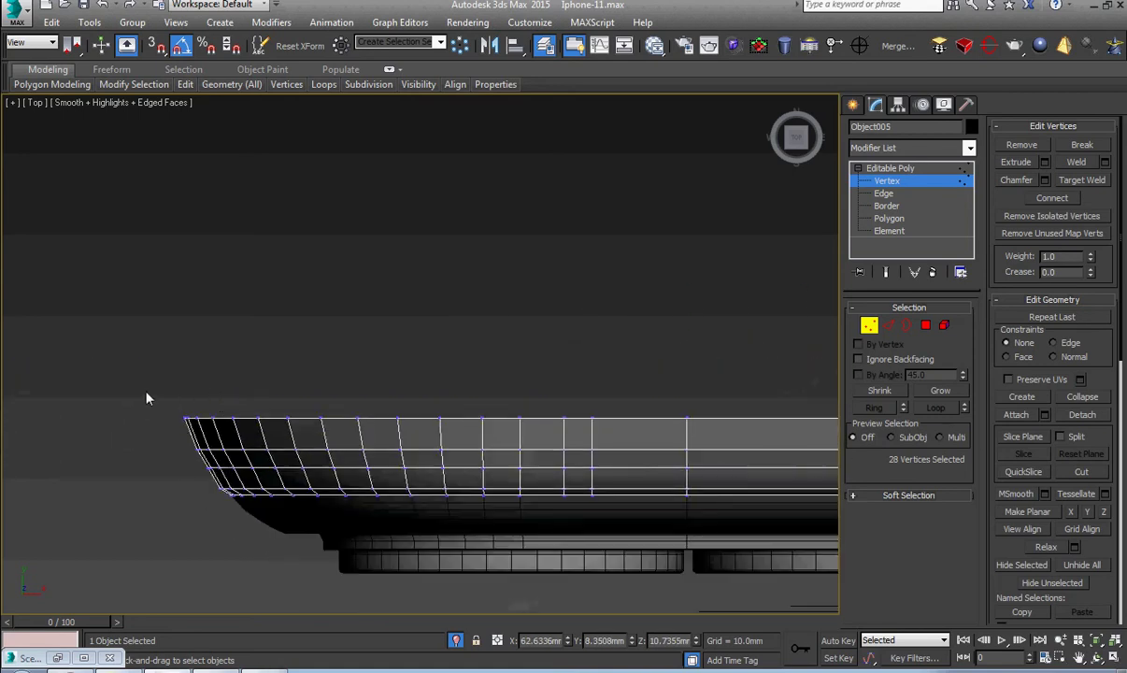
drag(145, 391, 733, 439)
drag(347, 418, 350, 418)
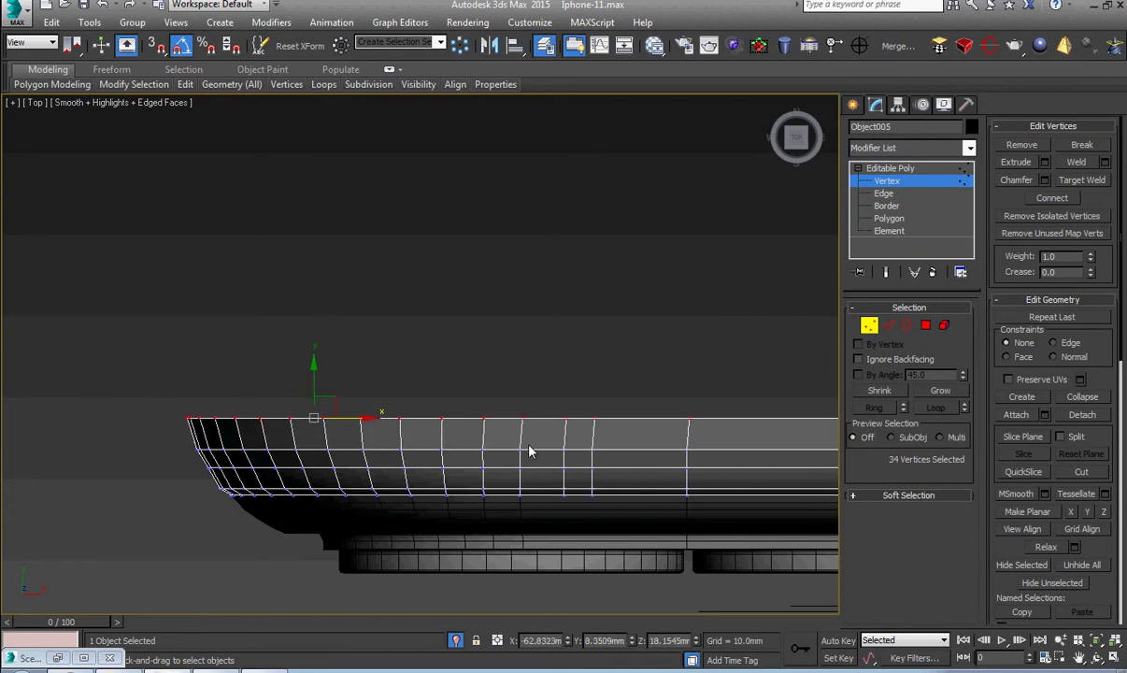
key(ctrl+z)
alt+drag(671, 388, 730, 427)
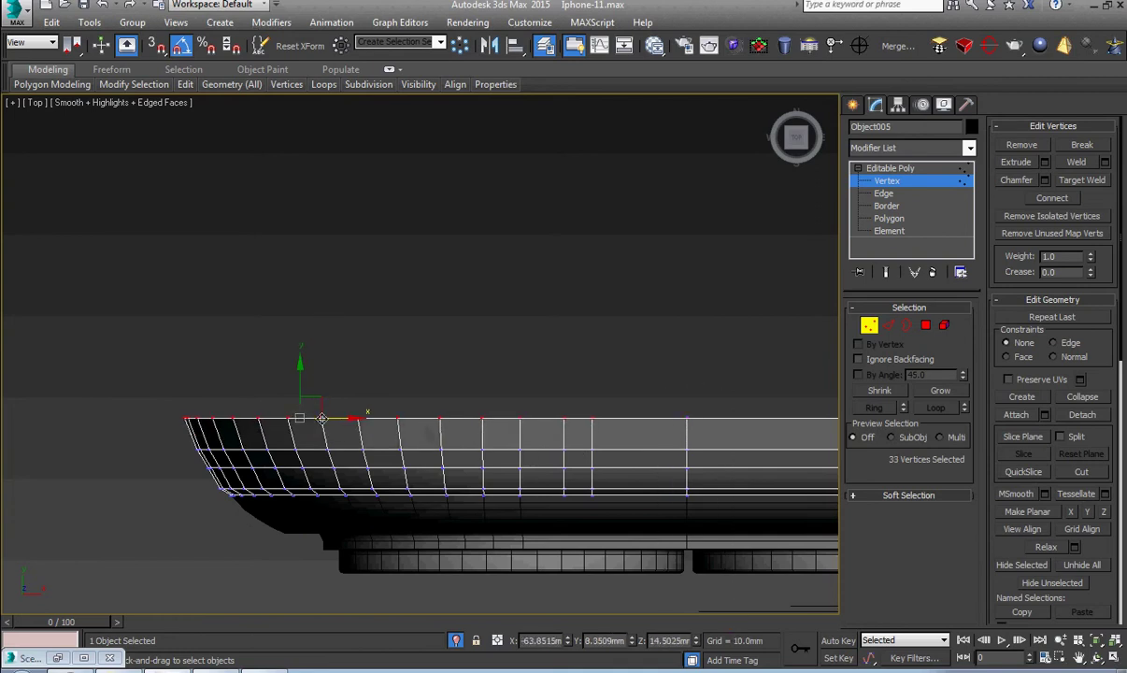
scroll(354, 446, down, 5)
alt+middle_drag(355, 448, 408, 476)
click(914, 169)
Examine the side button area against the back reference and the side-view photo, and bring up the frame in the Left view
alt+middle_drag(553, 367, 350, 523)
alt+middle_drag(420, 499, 501, 358)
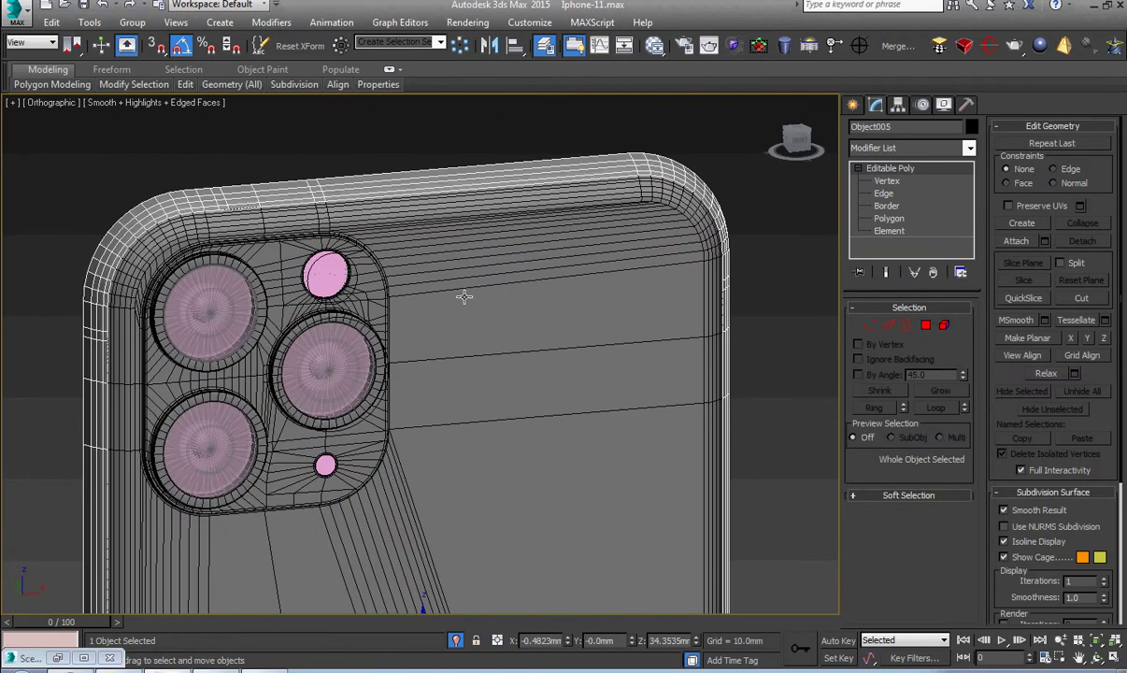
key(f)
key(z)
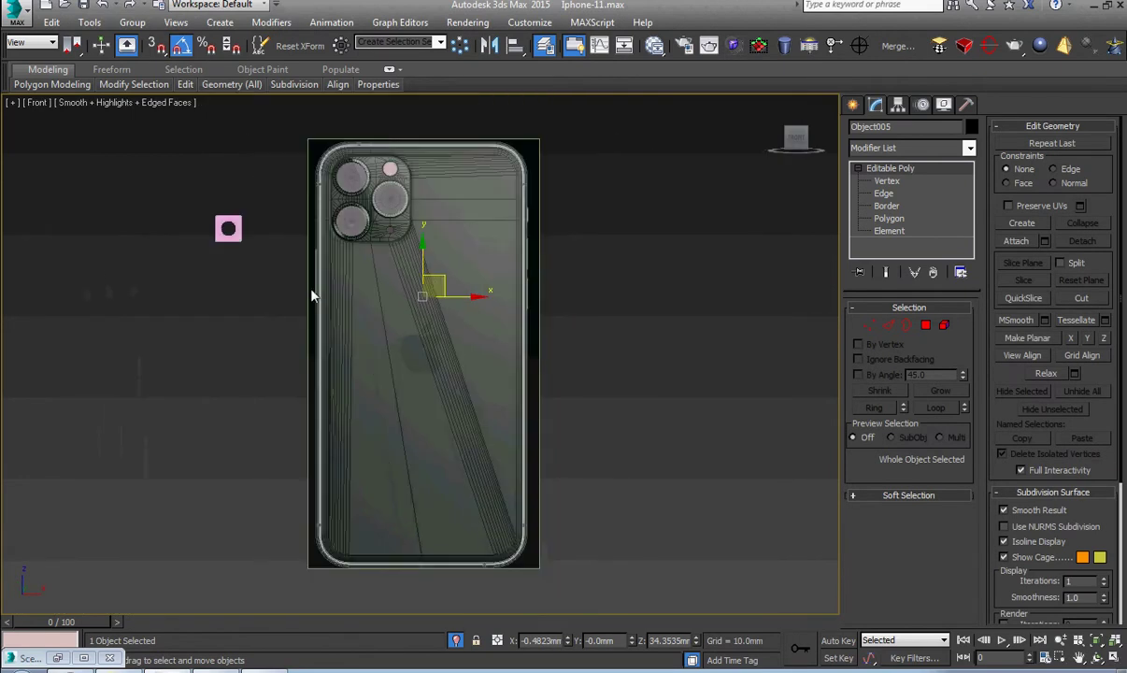
scroll(313, 294, up, 6)
middle_drag(331, 300, 363, 415)
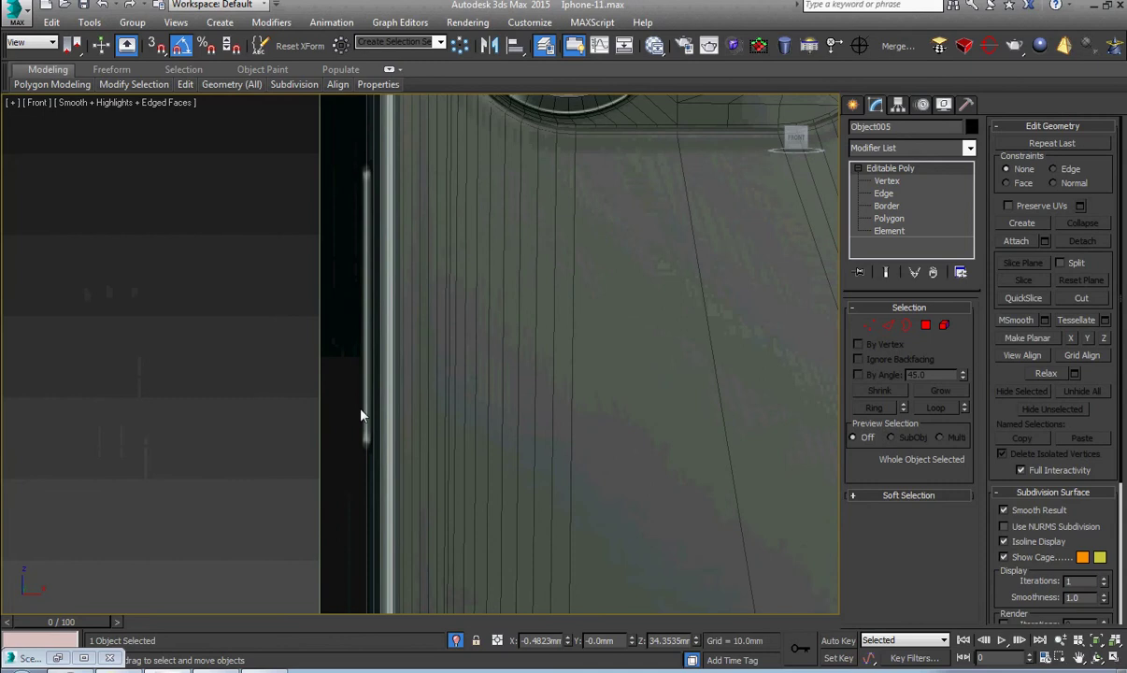
click(265, 670)
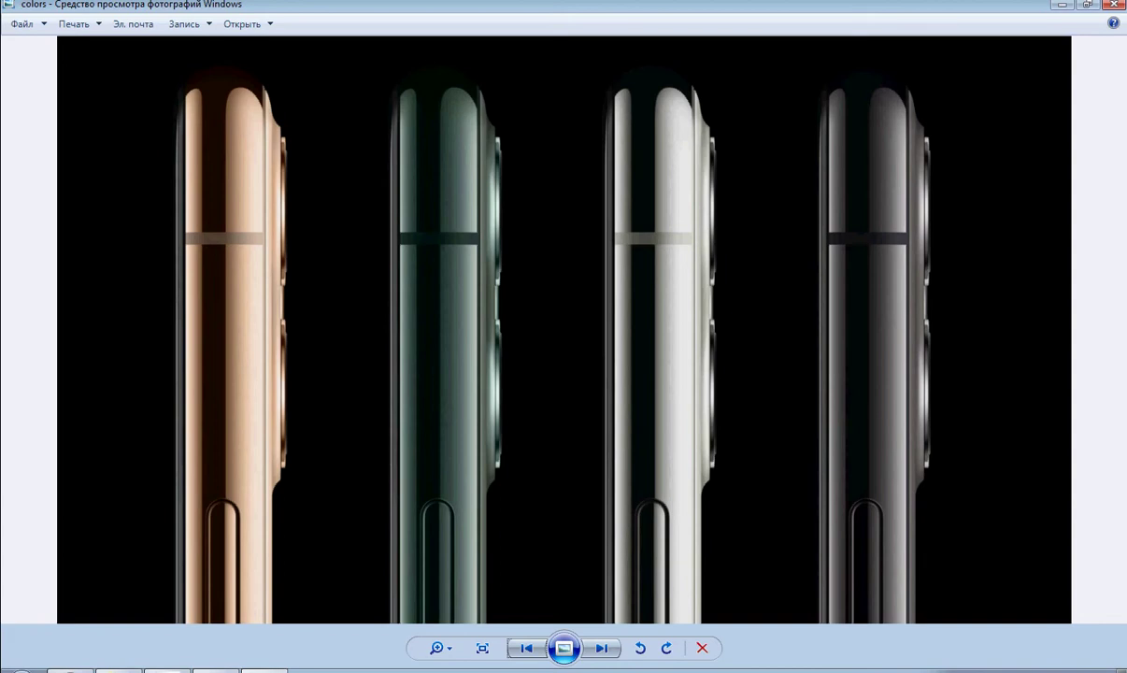
click(175, 670)
middle_drag(469, 388, 520, 470)
key(l)
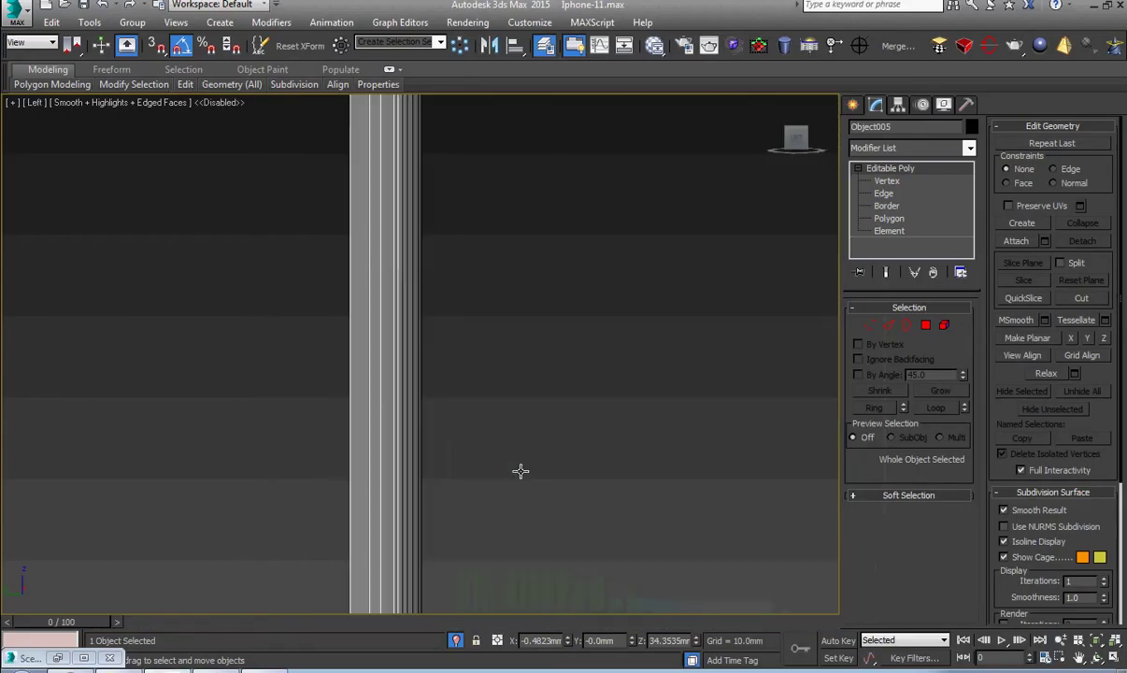
Select the frame's open outer border loop in the Left view and extend it about 2.4 mm outward along the frame's thickness
scroll(520, 471, down, 4)
middle_drag(475, 254, 485, 523)
middle_drag(462, 357, 486, 529)
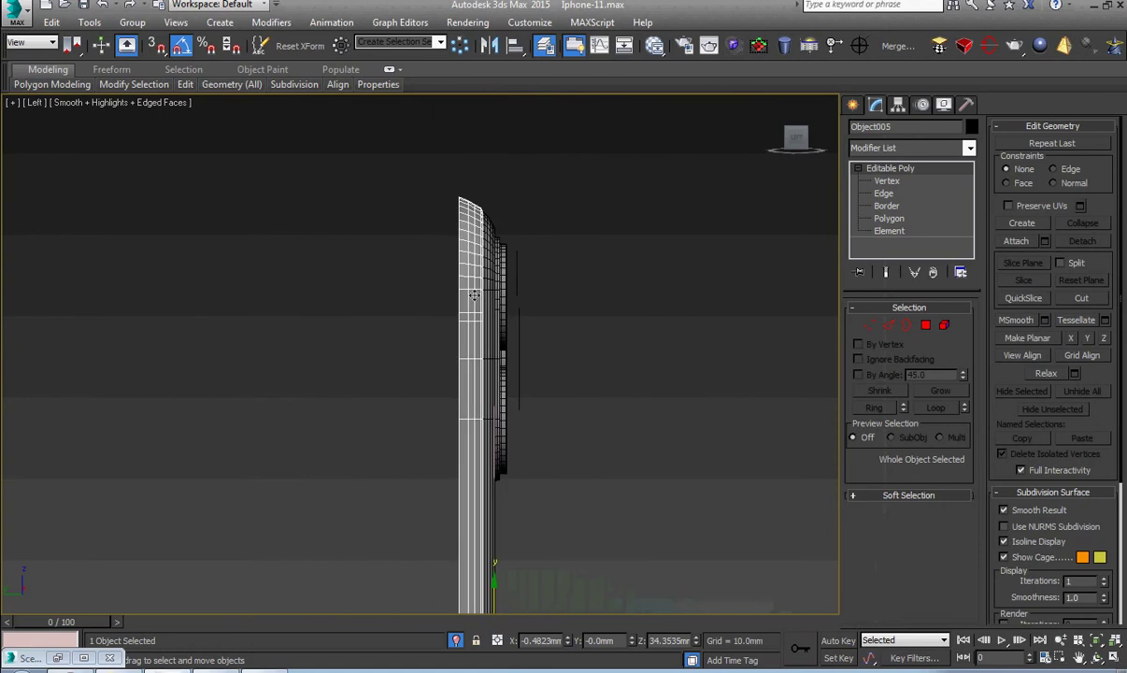
scroll(474, 295, up, 3)
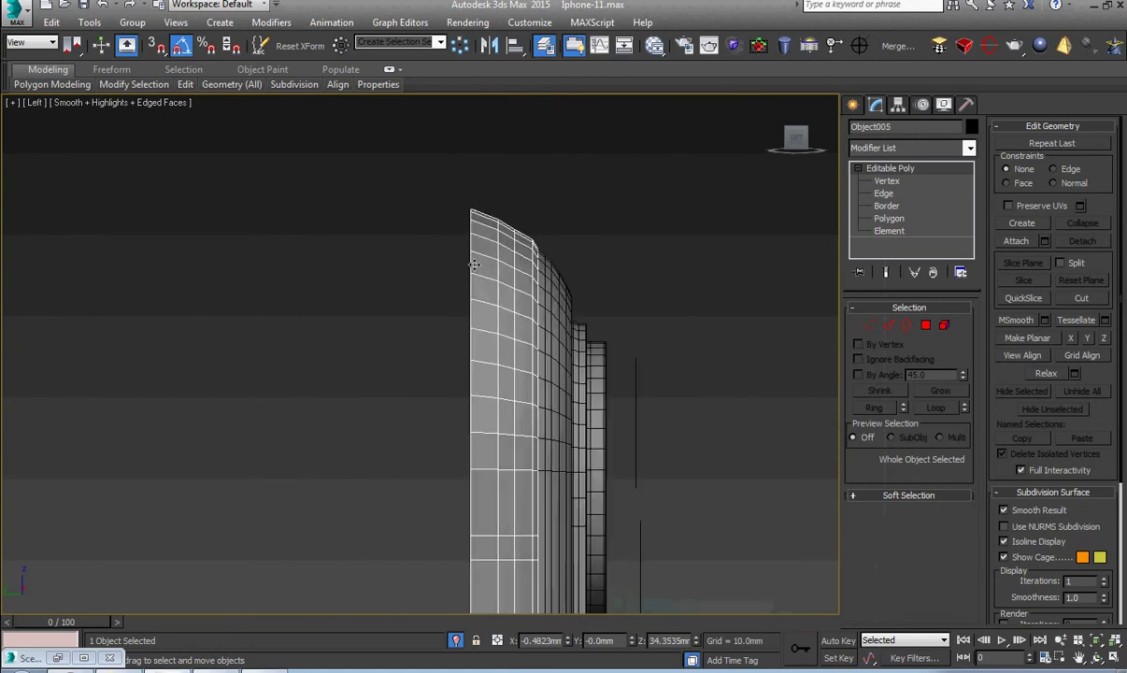
key(2)
double_click(471, 262)
right_click(471, 262)
click(484, 274)
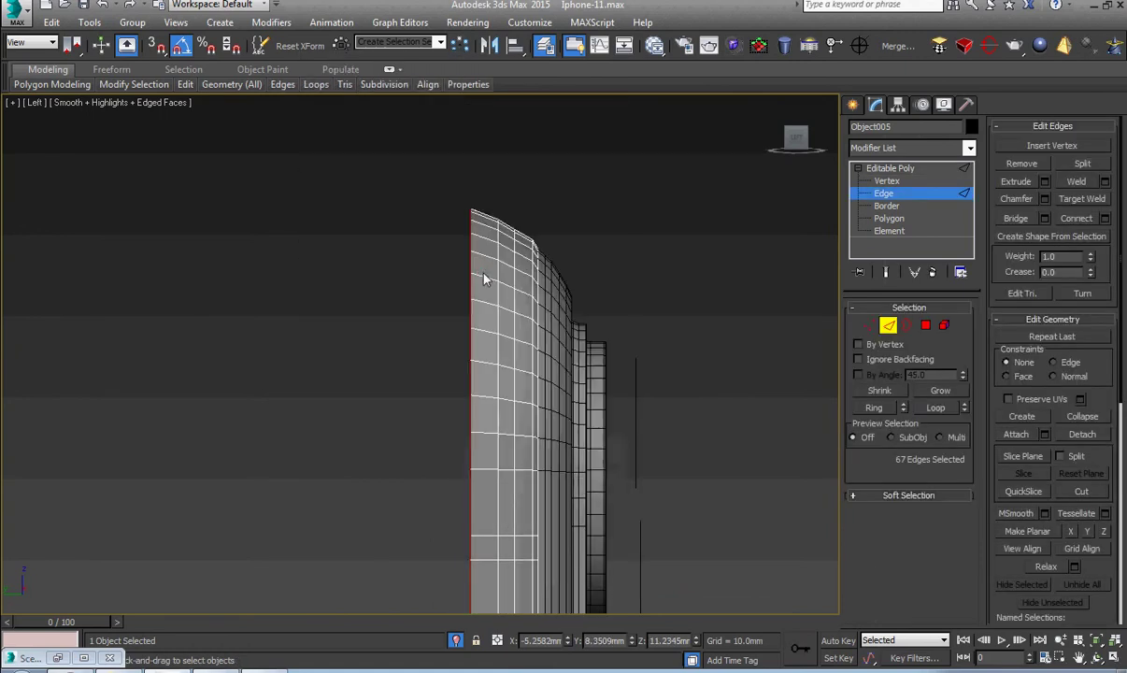
scroll(482, 297, up, 2)
scroll(480, 301, down, 1)
key(z)
scroll(425, 357, up, 3)
scroll(438, 282, up, 4)
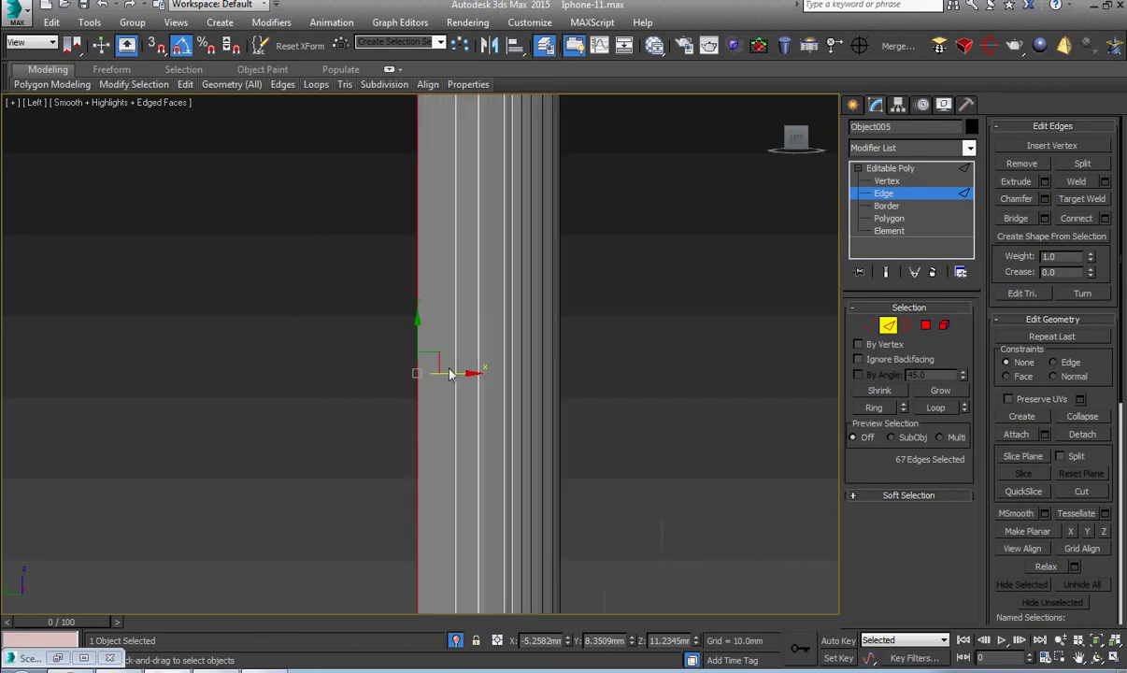
shift+drag(450, 372, 406, 372)
scroll(431, 367, down, 4)
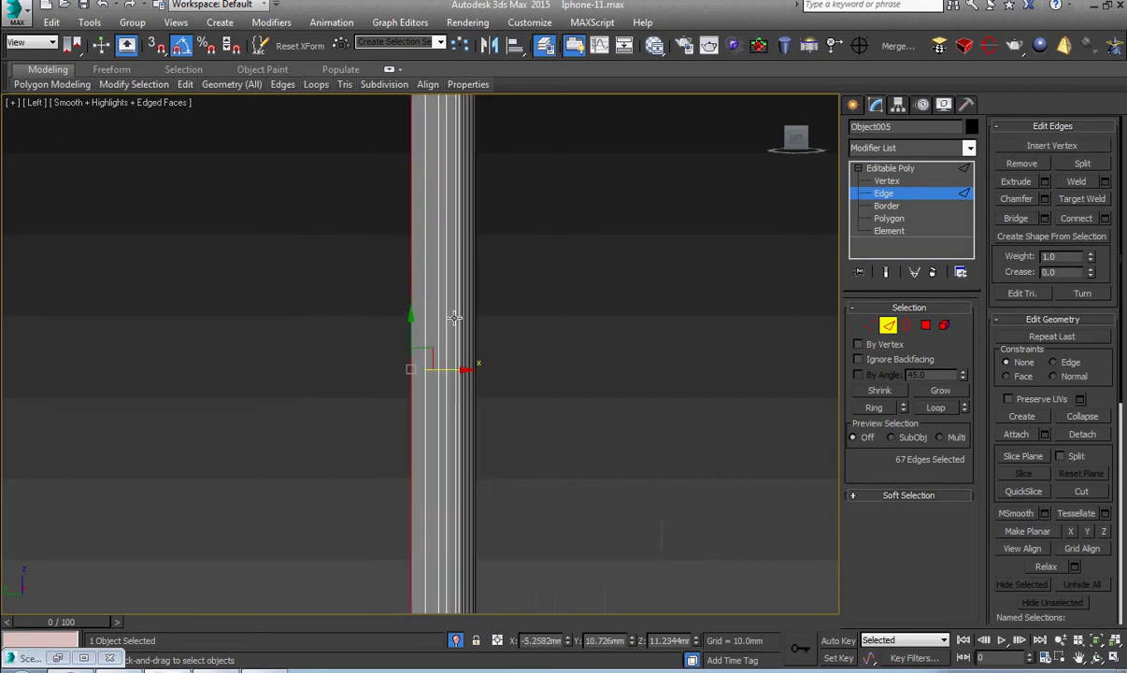
scroll(454, 318, down, 6)
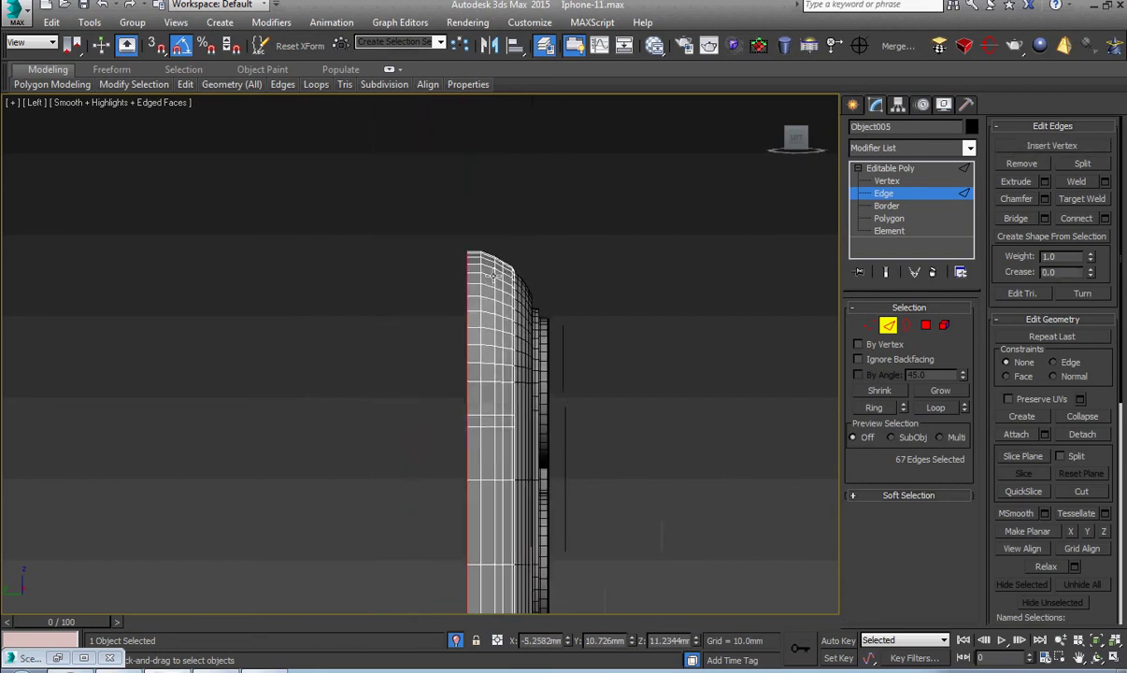
Compare the extended frame with the side-view color photo, leave edge editing and frame the whole object in the Left view
middle_drag(493, 275, 496, 169)
click(265, 669)
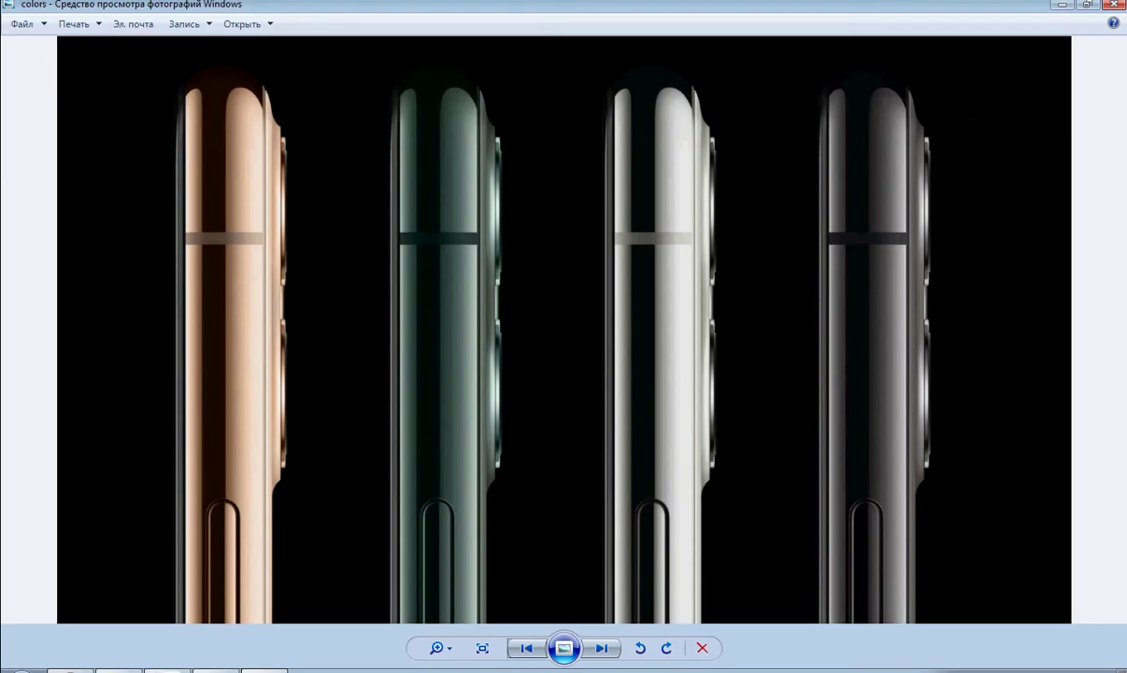
click(265, 669)
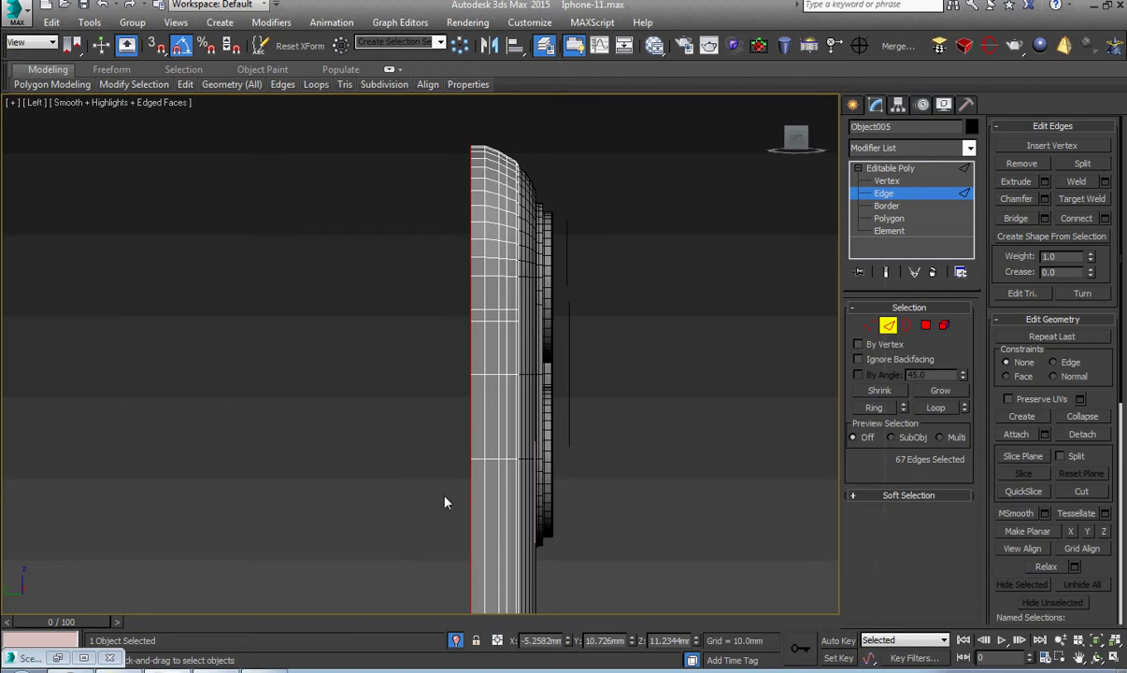
middle_drag(450, 386, 457, 429)
key(z)
scroll(411, 327, up, 6)
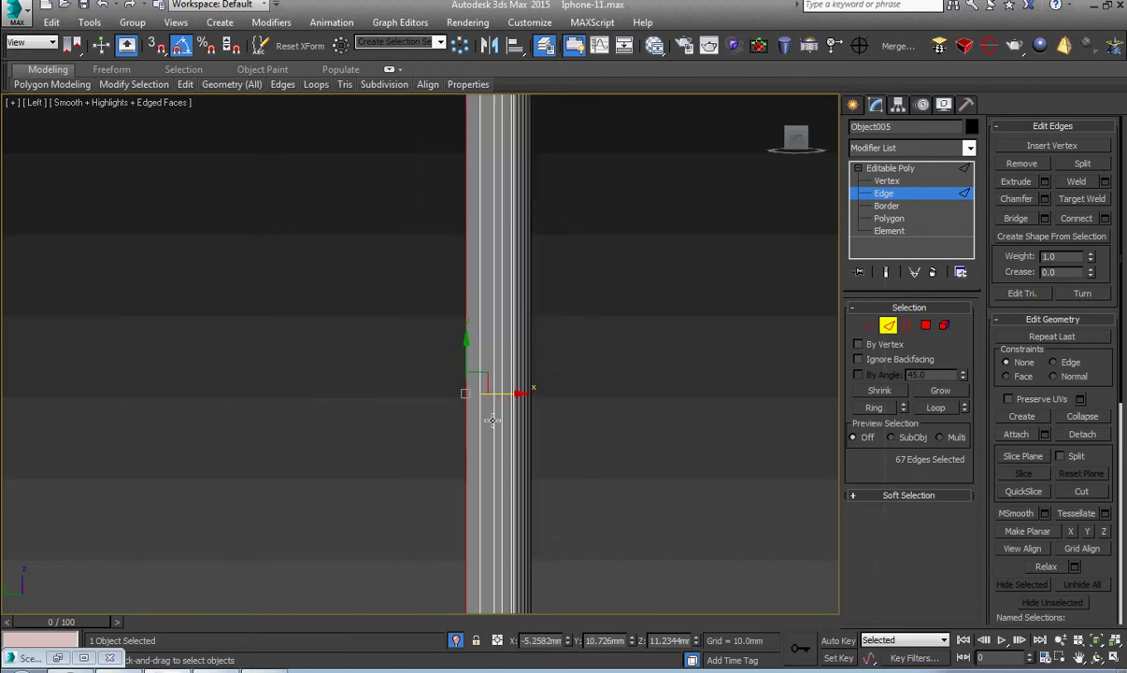
scroll(497, 411, down, 2)
click(892, 170)
key(z)
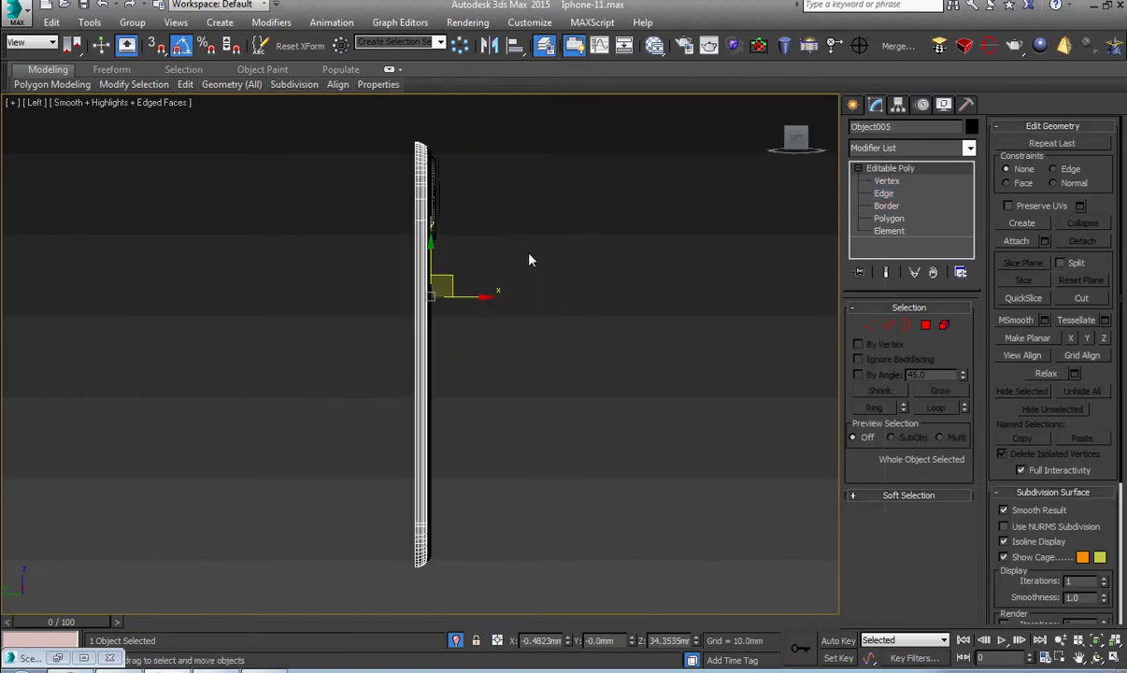
Move only the frame's pivot along the thickness onto the extended outer border, at Y about 10.74 mm
middle_drag(529, 260, 577, 285)
scroll(515, 328, up, 4)
middle_drag(516, 329, 559, 368)
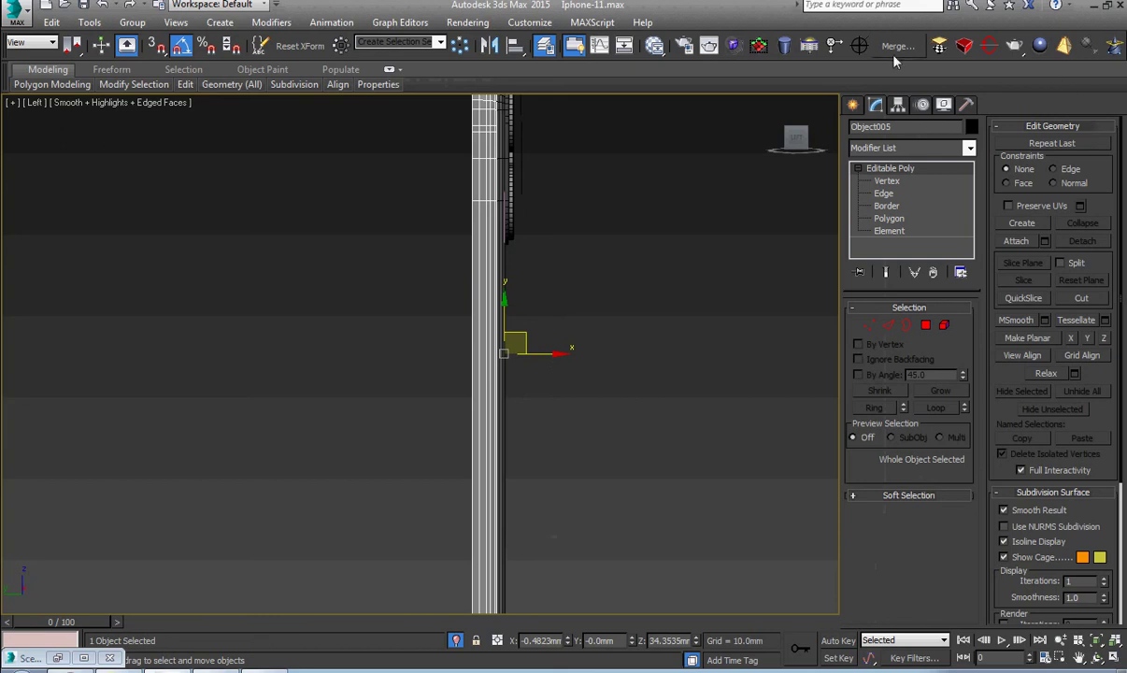
click(832, 51)
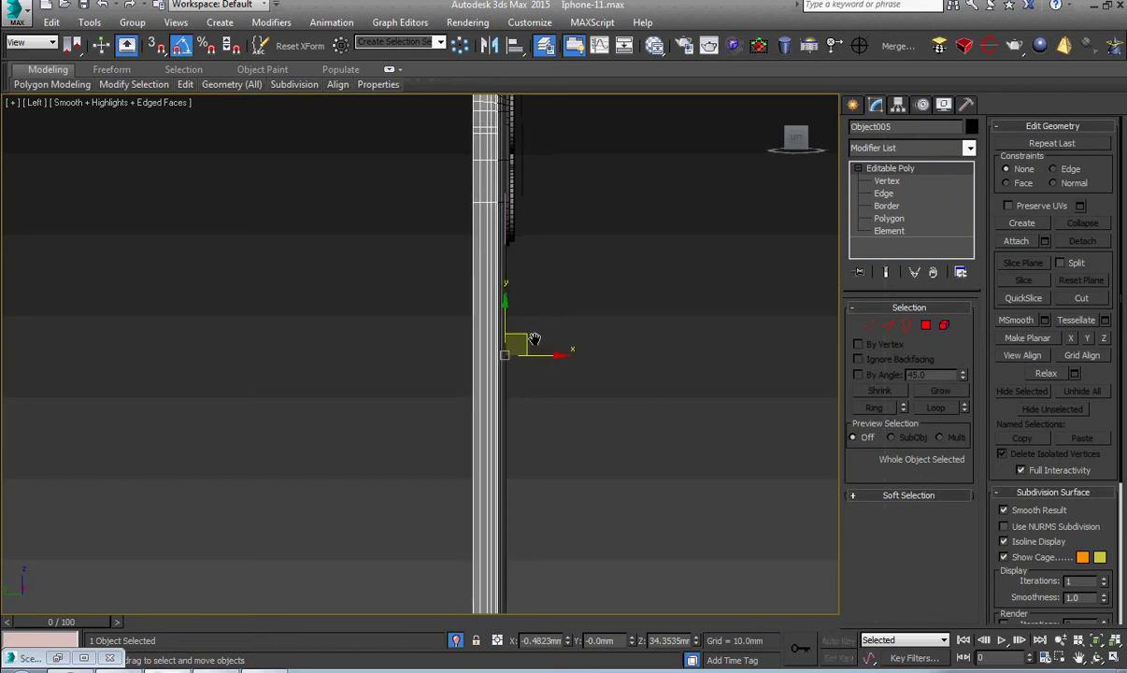
scroll(535, 339, up, 6)
middle_drag(542, 383, 504, 439)
drag(517, 460, 388, 466)
click(834, 50)
scroll(550, 369, down, 5)
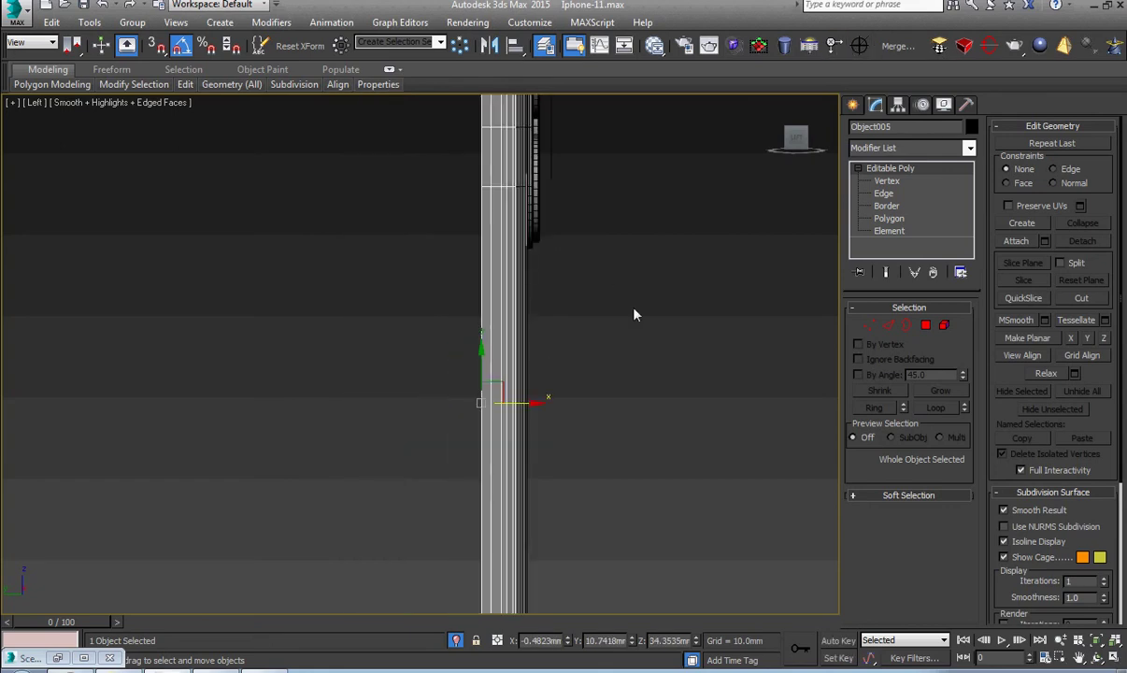
Add a Symmetry modifier to the frame with Z as the mirror axis and convert the result to Editable Poly
click(990, 51)
middle_drag(593, 317, 509, 353)
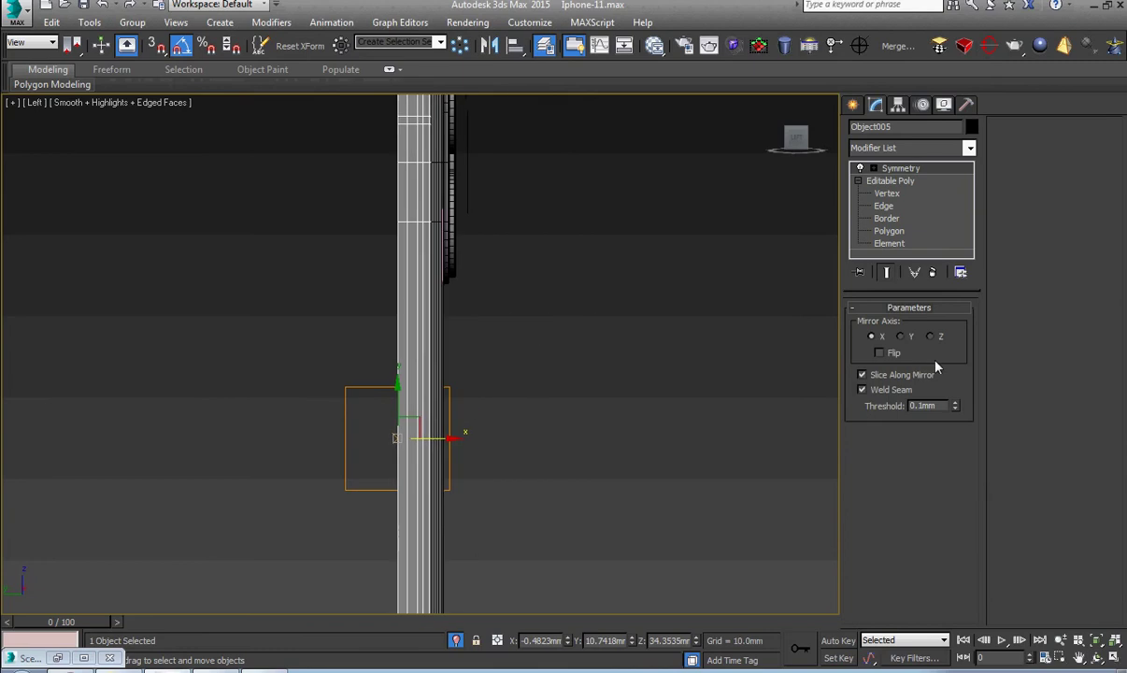
click(902, 338)
click(930, 337)
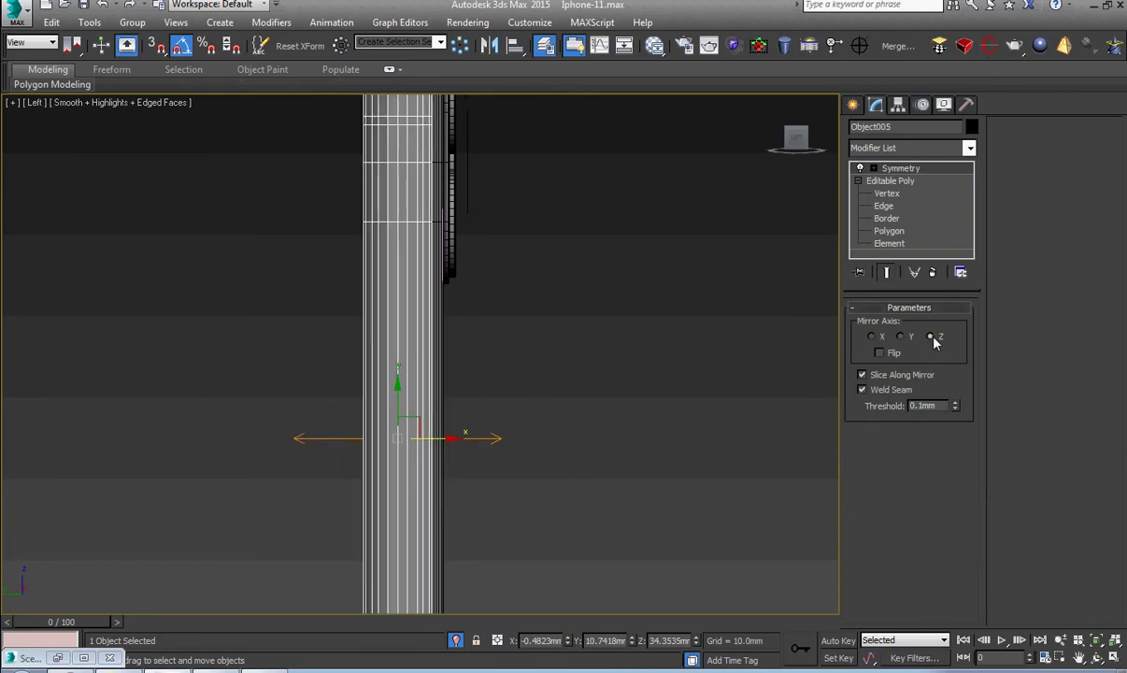
right_click(451, 225)
mouse_move(598, 388)
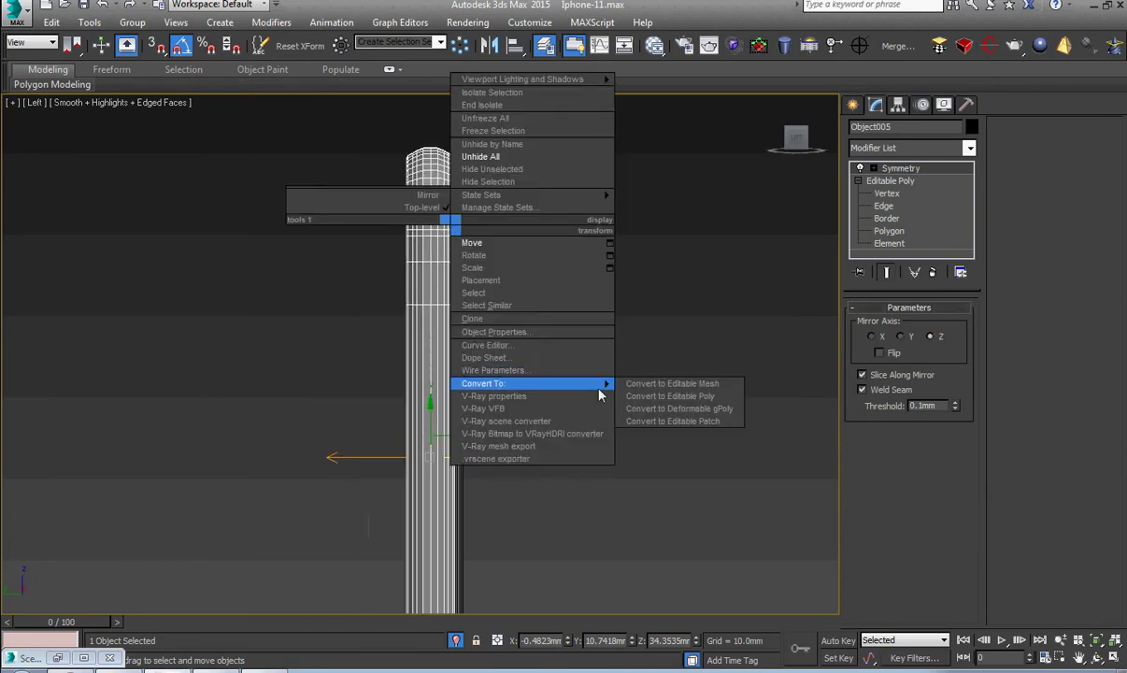
click(664, 399)
Examine the mirrored frame around the camera corner and in the Front view, comparing it with the side-view color photo
scroll(661, 400, down, 3)
middle_drag(623, 413, 470, 449)
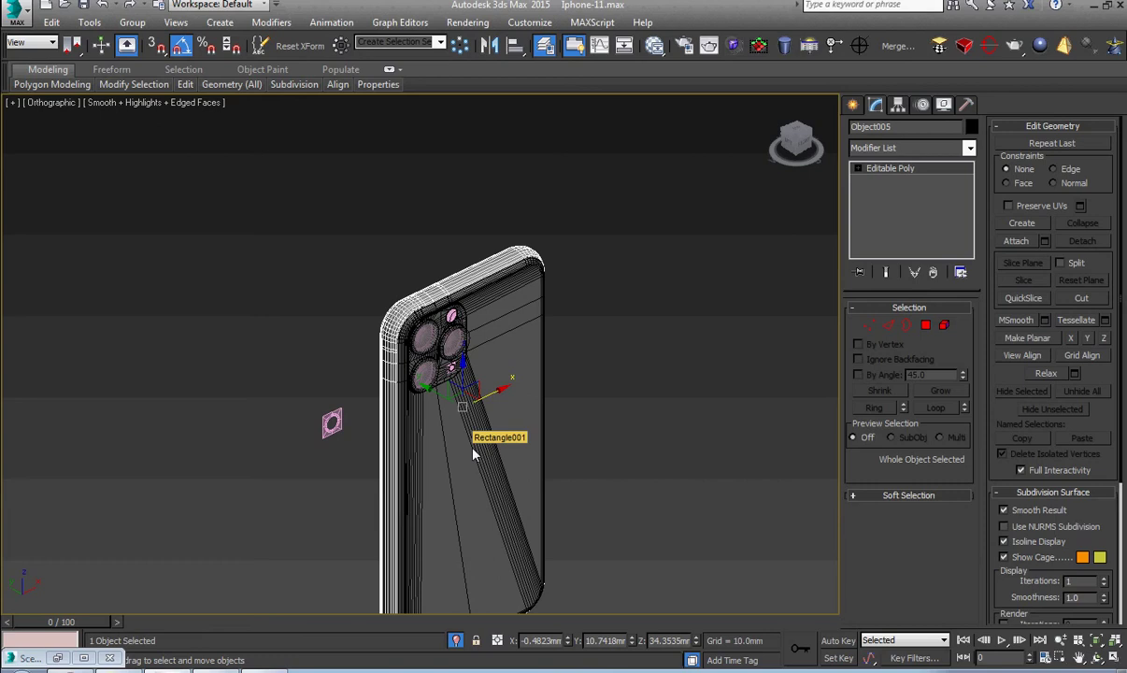
scroll(424, 354, up, 5)
middle_drag(424, 353, 447, 354)
key(f)
scroll(460, 394, down, 4)
scroll(456, 353, down, 3)
click(264, 670)
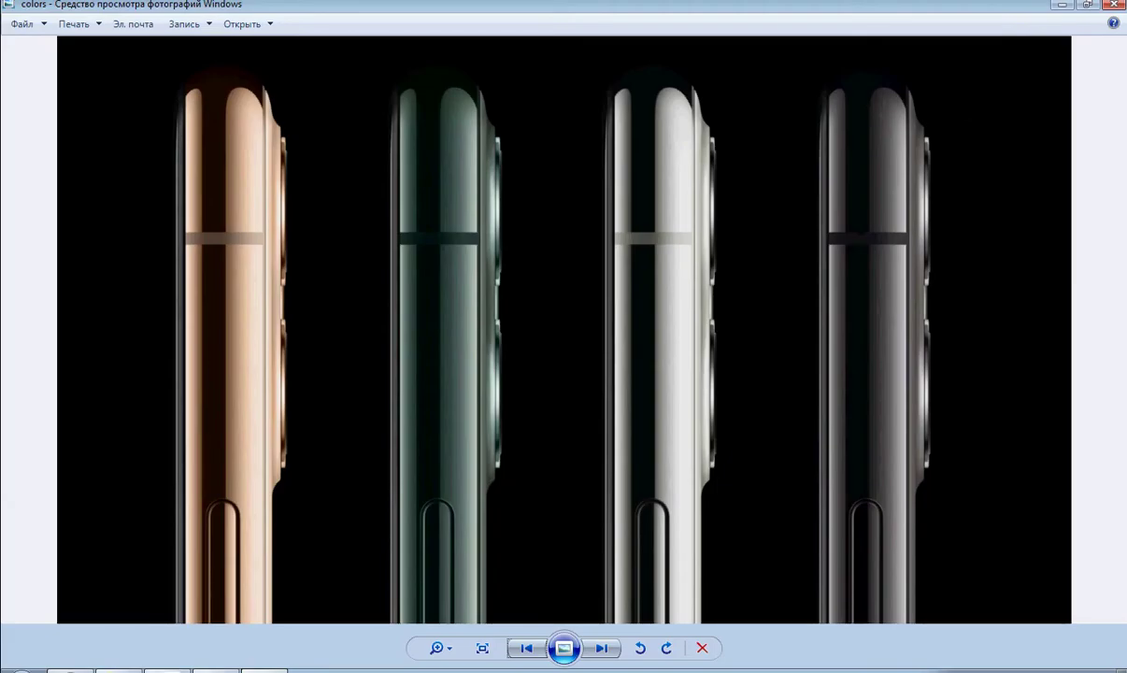
click(265, 669)
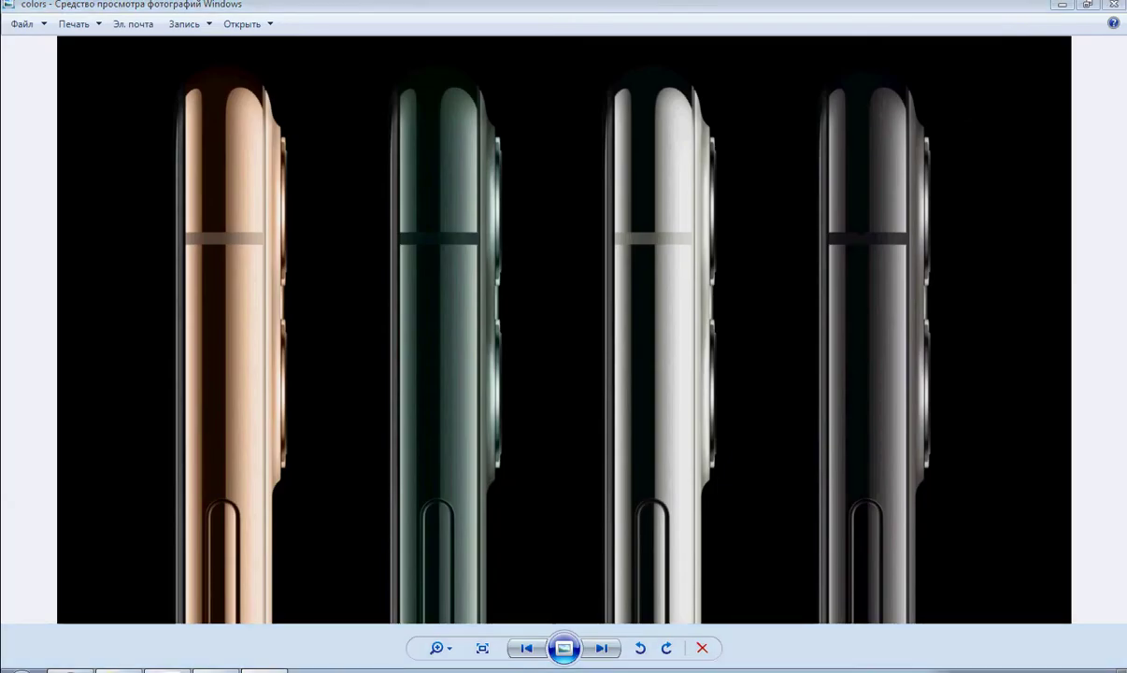
alt+middle_drag(518, 375, 596, 387)
scroll(518, 279, up, 5)
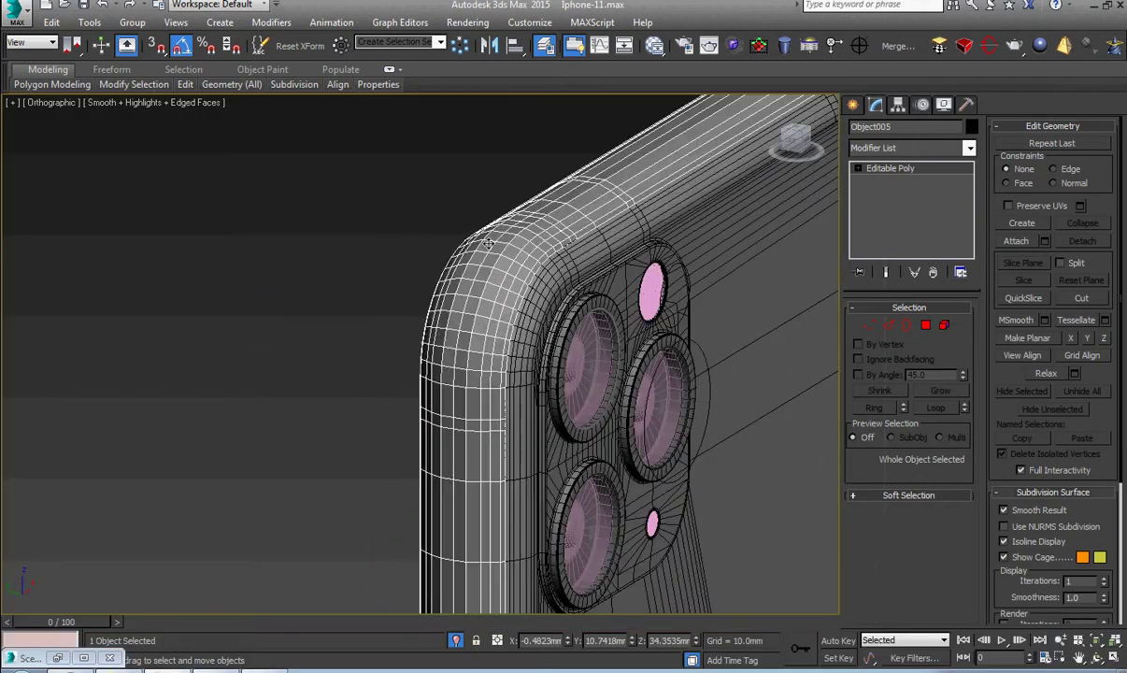
Remove the frame's central seam edge loop together with its vertices
scroll(497, 254, up, 4)
alt+middle_drag(497, 256, 488, 251)
scroll(486, 249, up, 3)
key(2)
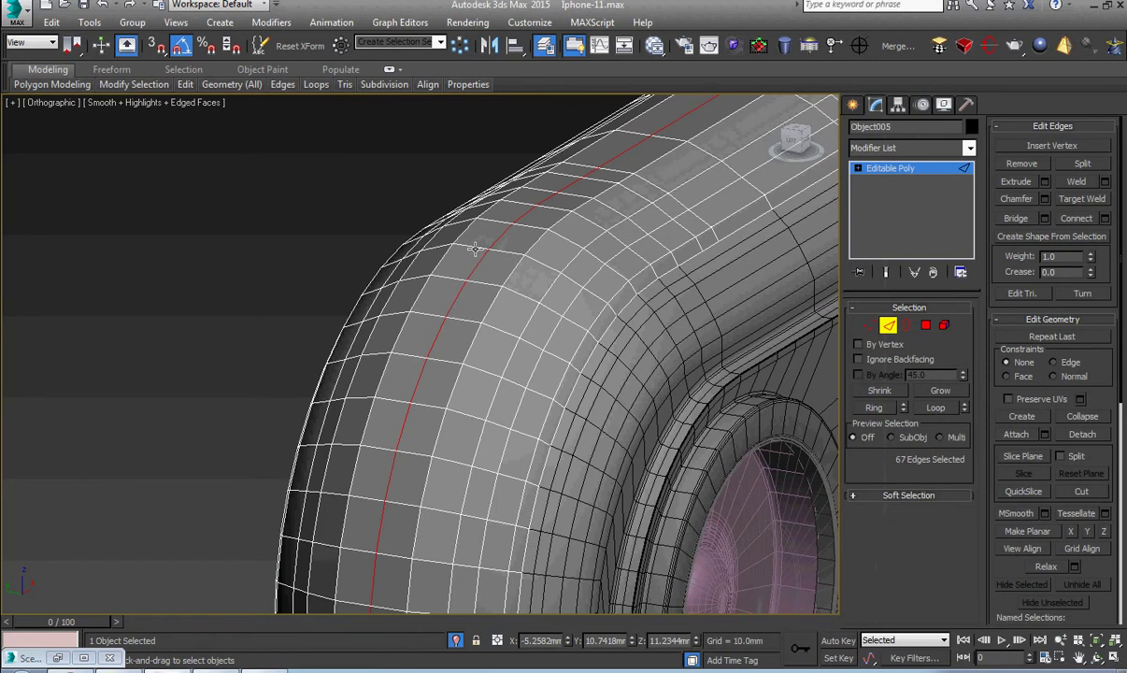
alt+middle_drag(475, 248, 476, 247)
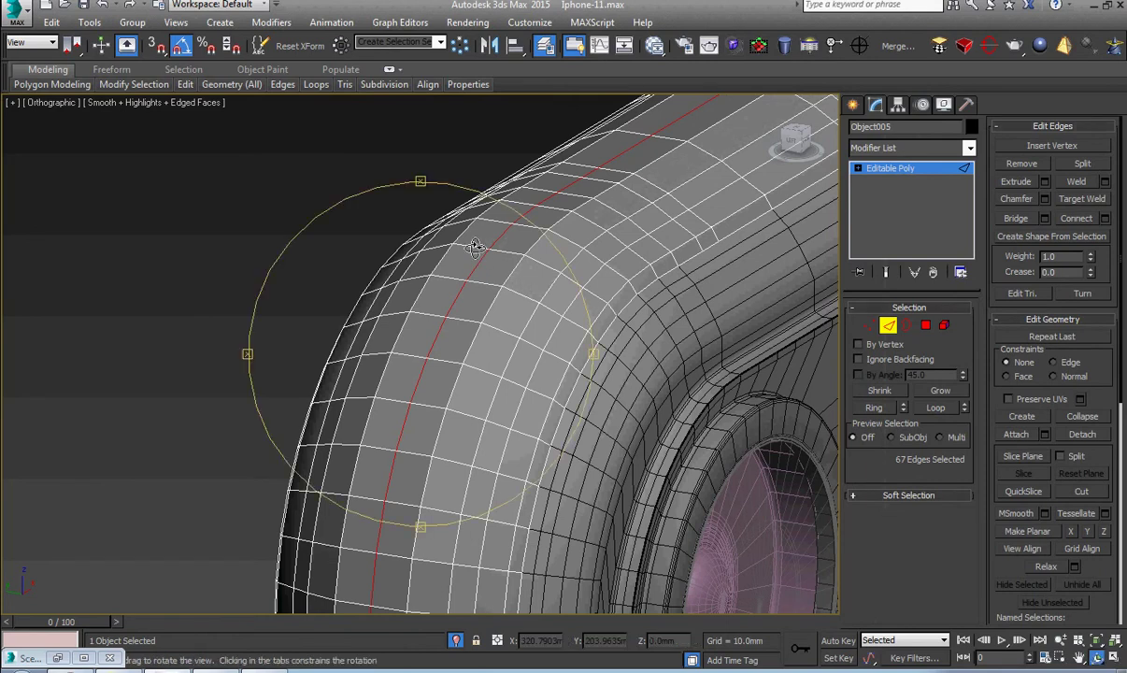
key(ctrl+BackSpace)
Select the whole frame element, smooth its polygons through the smoothing groups and leave element editing
right_click(477, 248)
key(5)
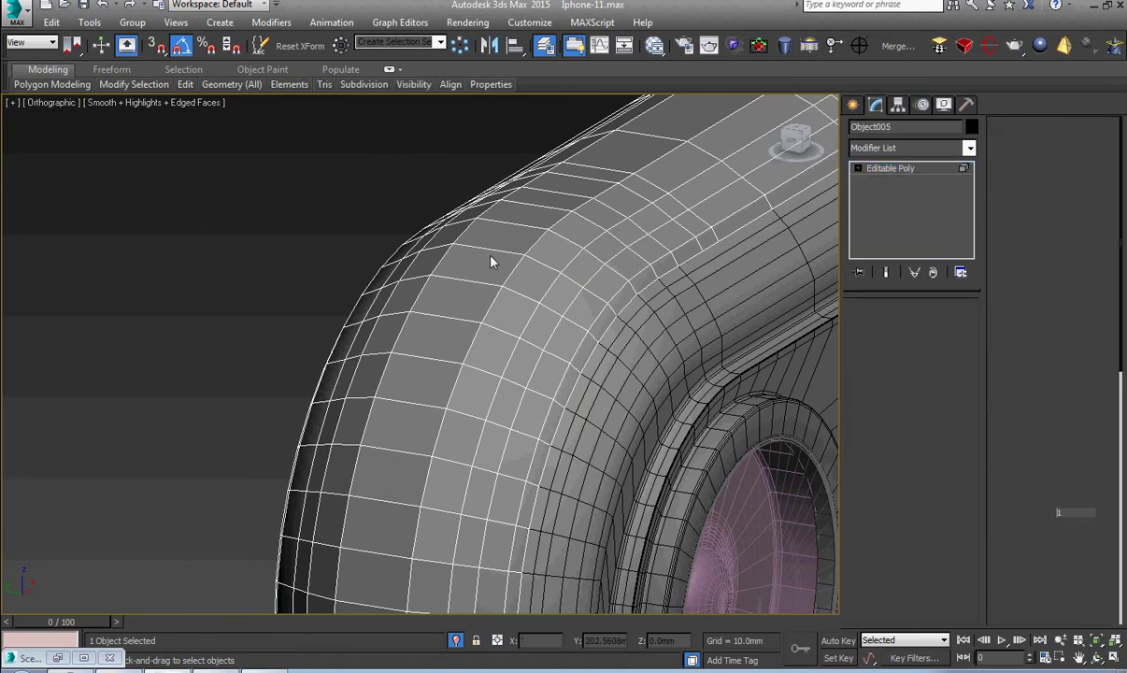
click(490, 257)
click(1106, 493)
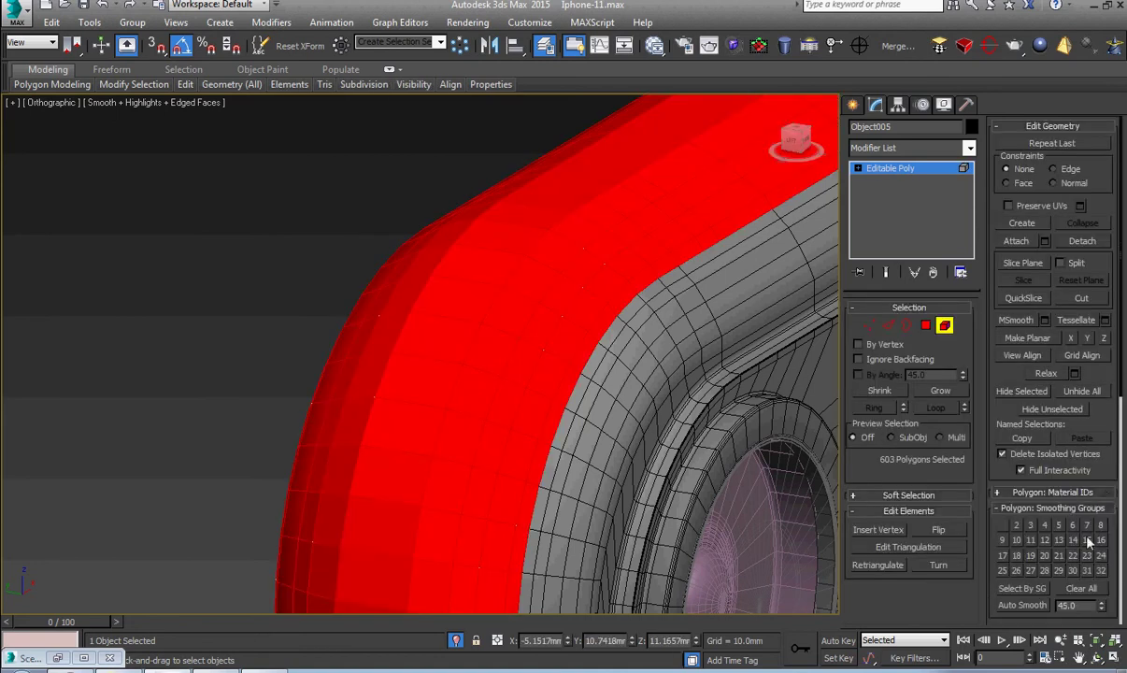
click(870, 172)
Select the ring of edges crossing the middle of the frame and connect it with 1 segment, pinch 0 and slide 0
middle_drag(447, 303, 463, 325)
key(2)
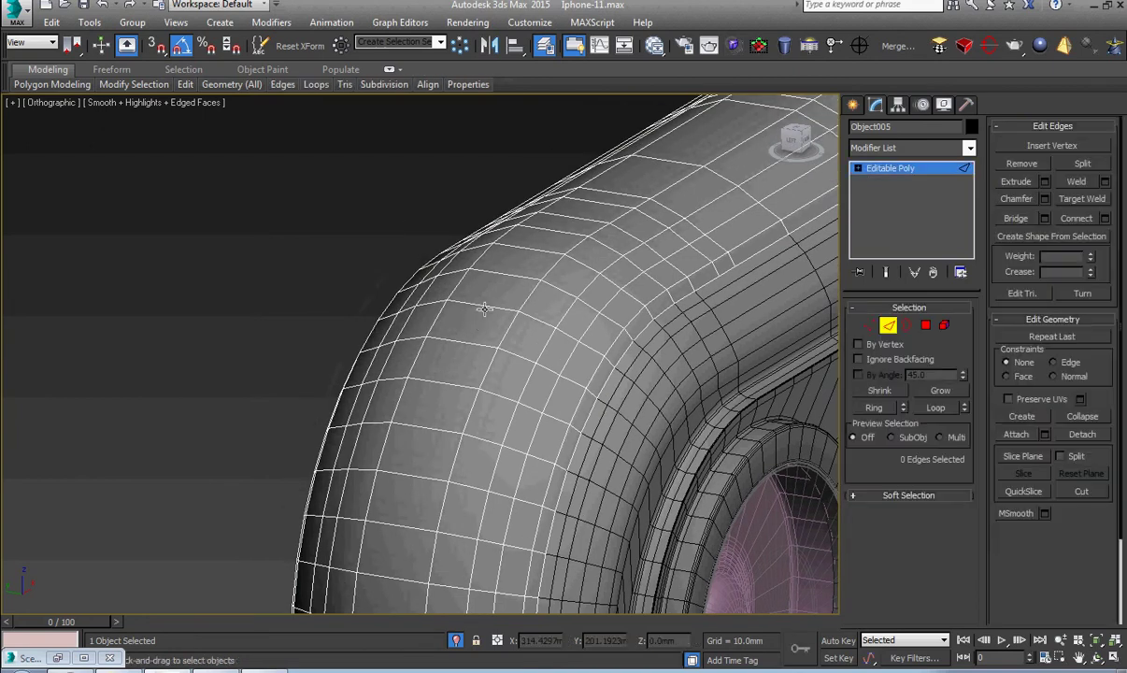
click(479, 299)
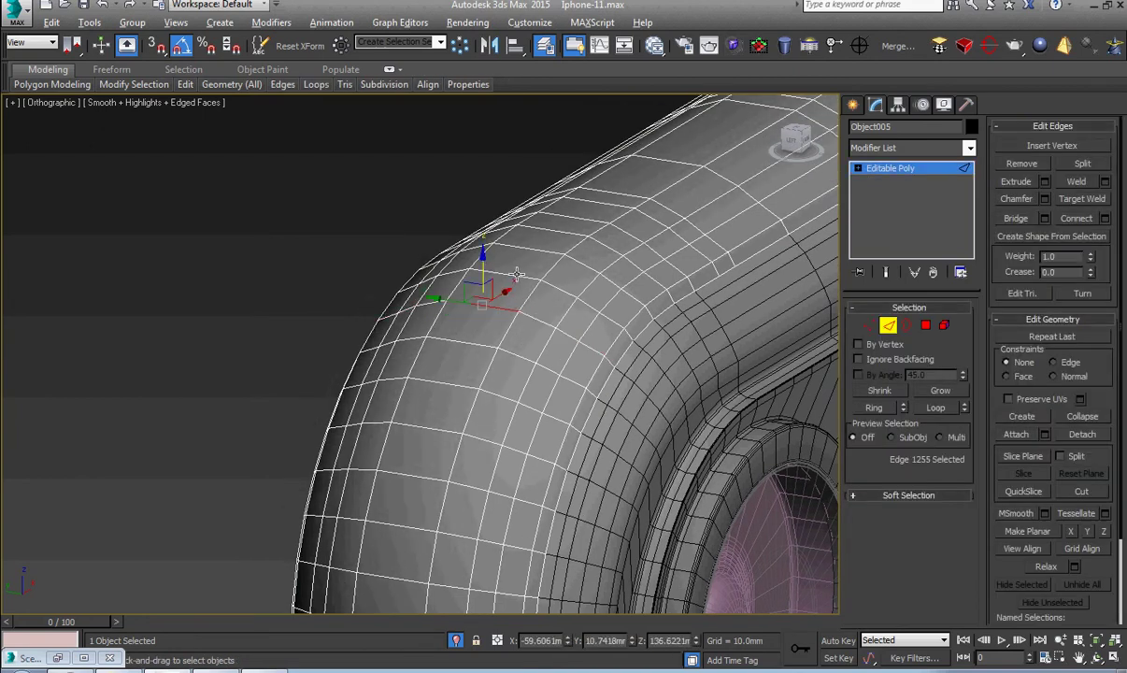
key(alt+r)
scroll(515, 270, up, 4)
right_click(515, 270)
click(357, 329)
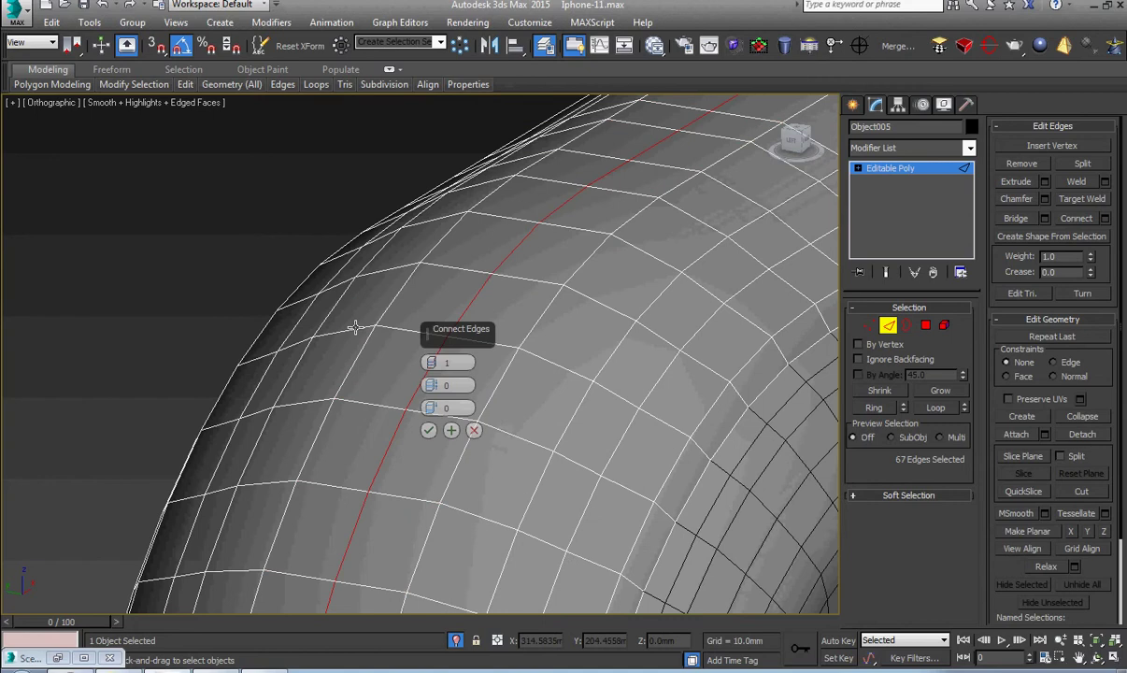
click(431, 427)
Convert the central loop to a vertex selection, scale it slightly outward with the Scale Transform Type-In, and leave vertex editing
right_click(468, 392)
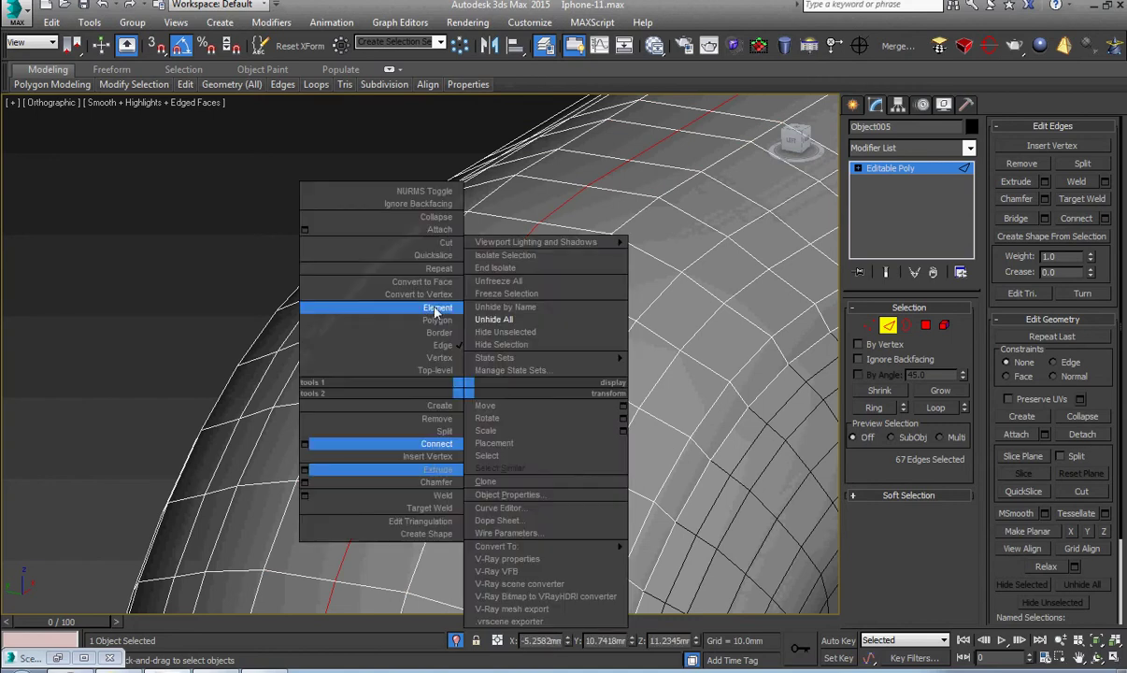
click(435, 295)
right_click(435, 295)
click(591, 334)
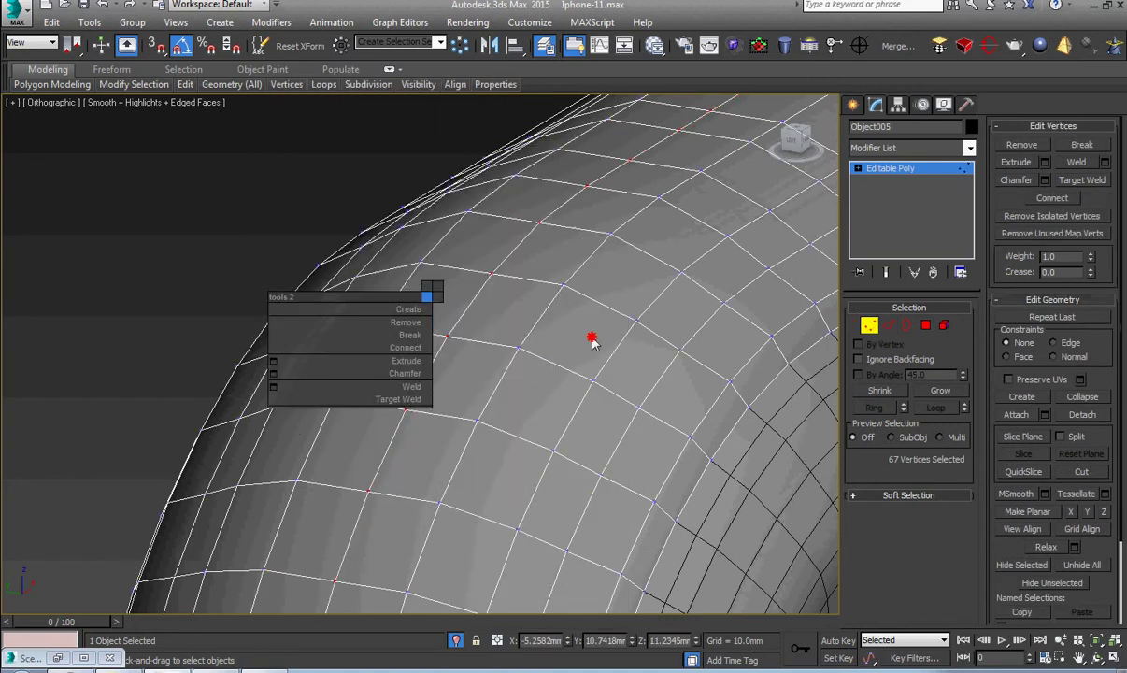
drag(588, 266, 472, 241)
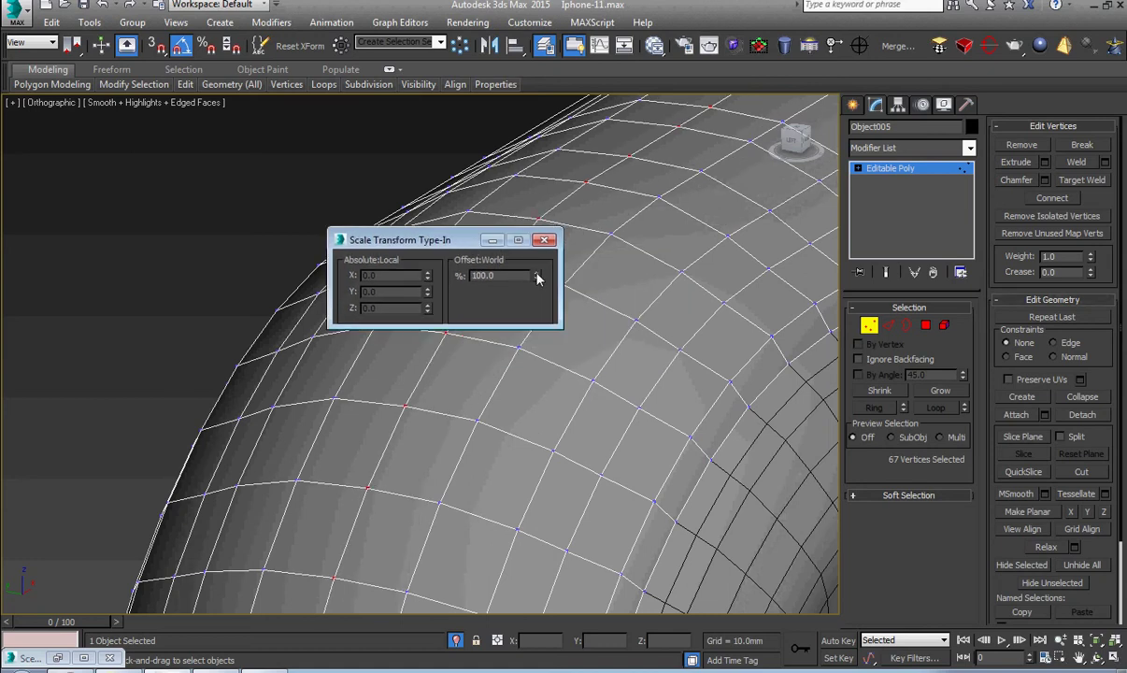
click(546, 241)
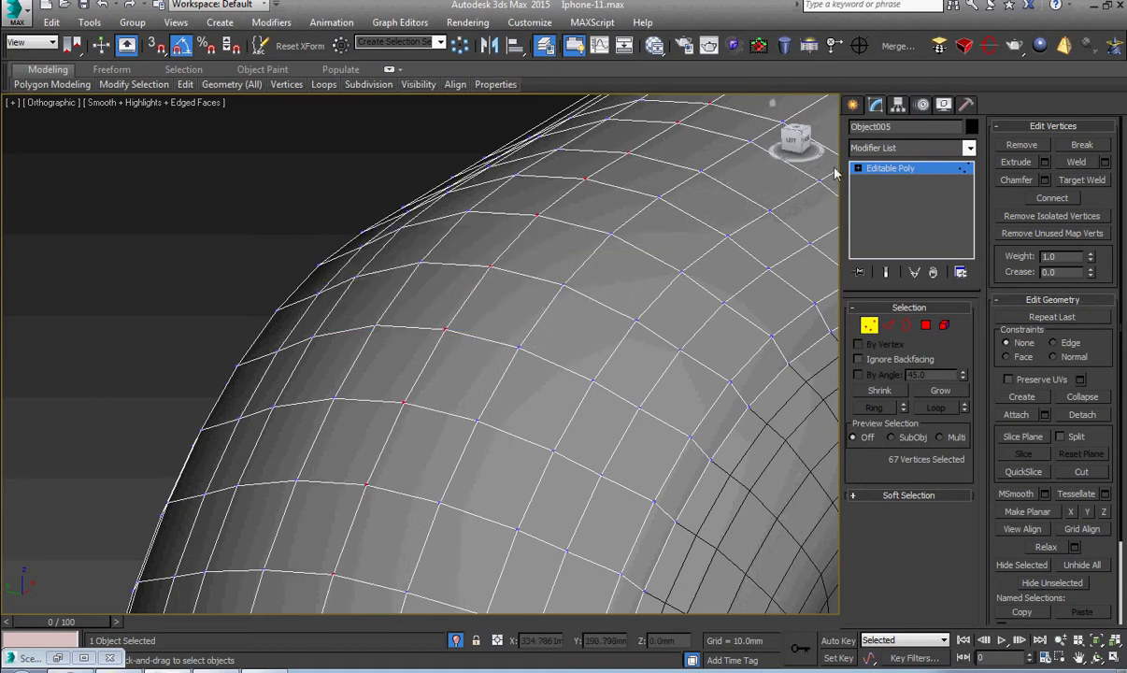
click(857, 169)
click(898, 170)
key(z)
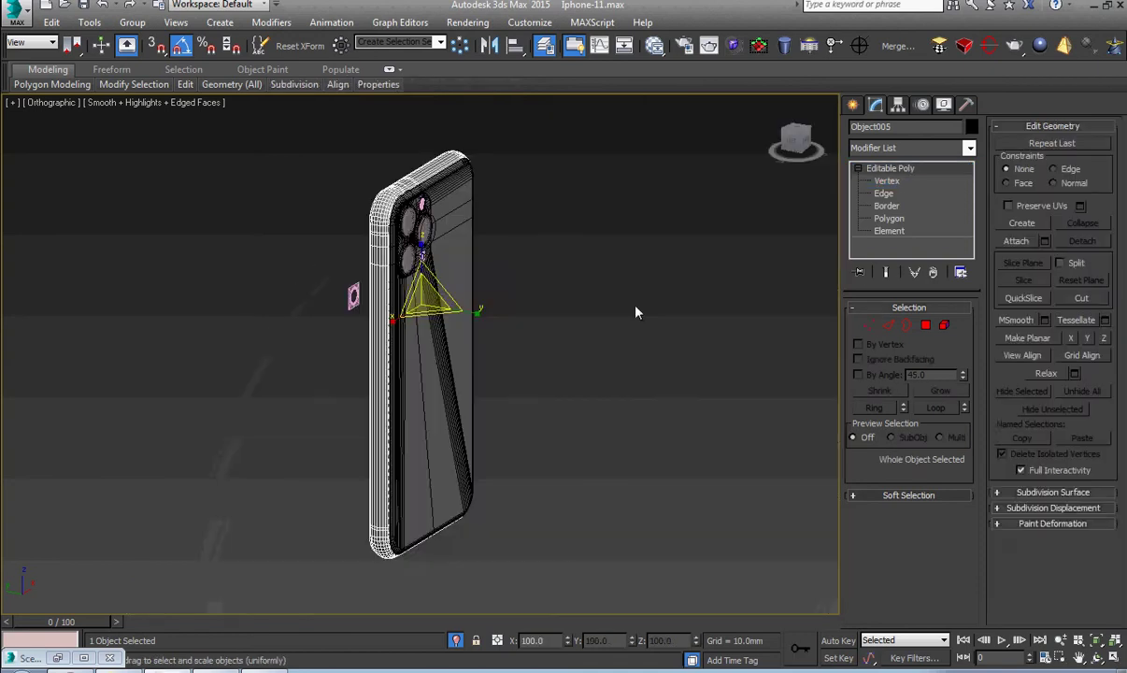
Examine the rounded profile of the frame at the camera corner and at its lower end in the Left view
click(637, 308)
scroll(412, 238, up, 8)
middle_drag(352, 221, 382, 359)
scroll(355, 362, up, 3)
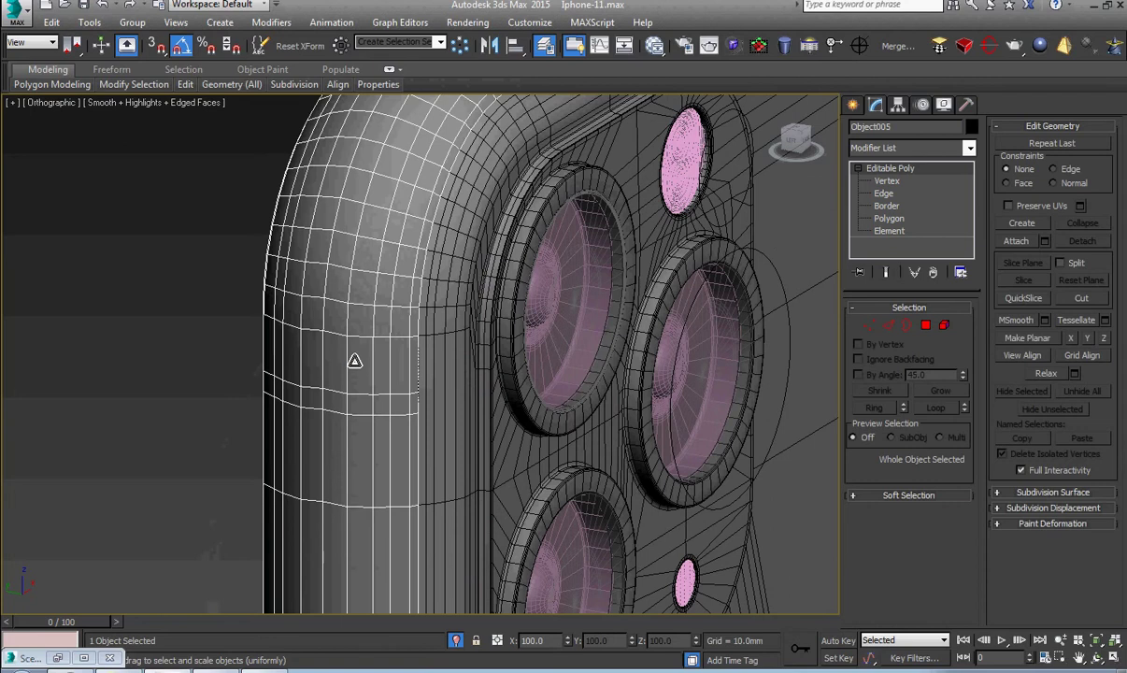
key(l)
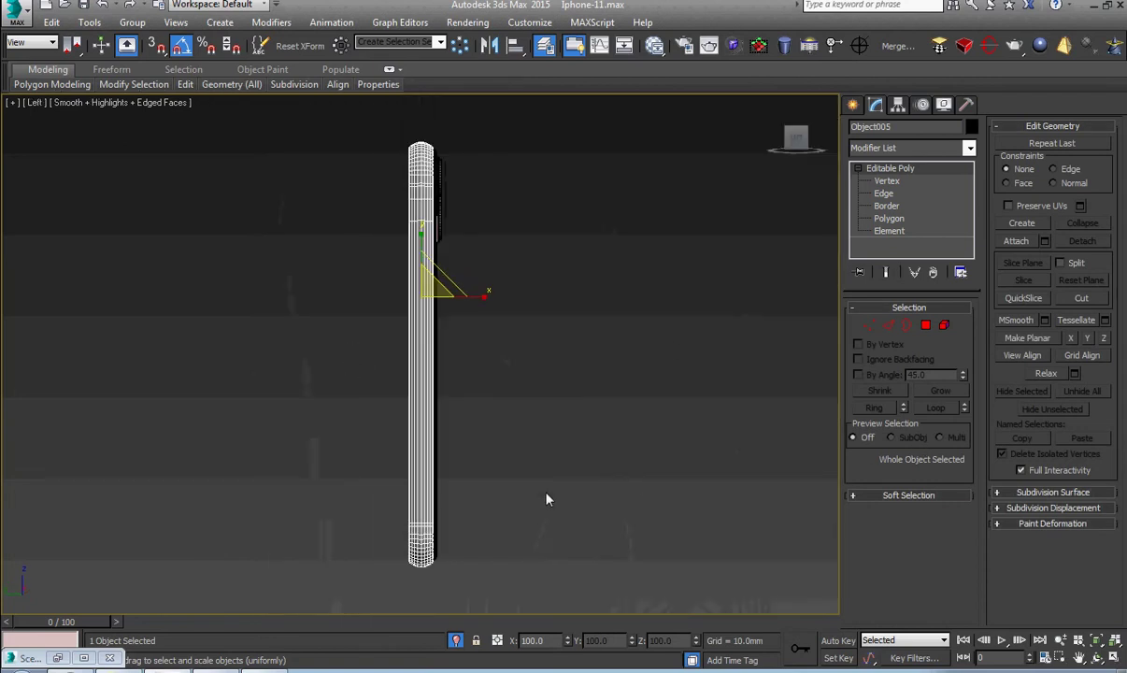
middle_drag(439, 551, 543, 527)
scroll(542, 481, up, 8)
scroll(543, 526, down, 2)
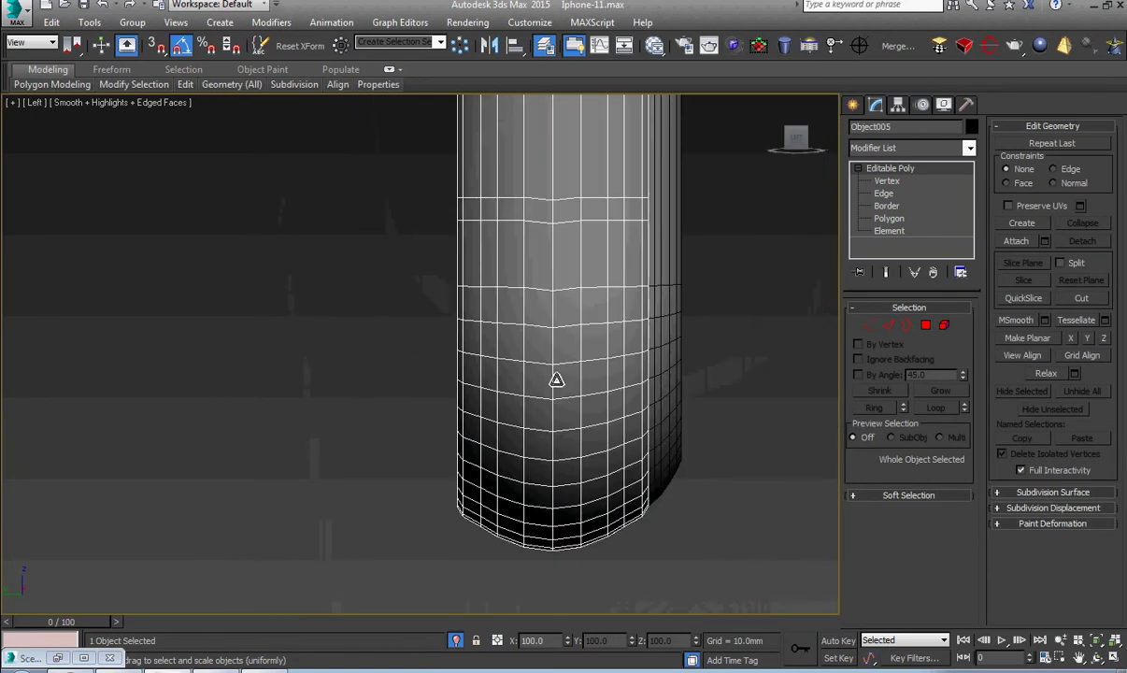
Select the central vertices of the two rows where the frame's lower corner begins and raise them level with their neighbours
scroll(556, 379, up, 2)
key(1)
scroll(559, 366, up, 3)
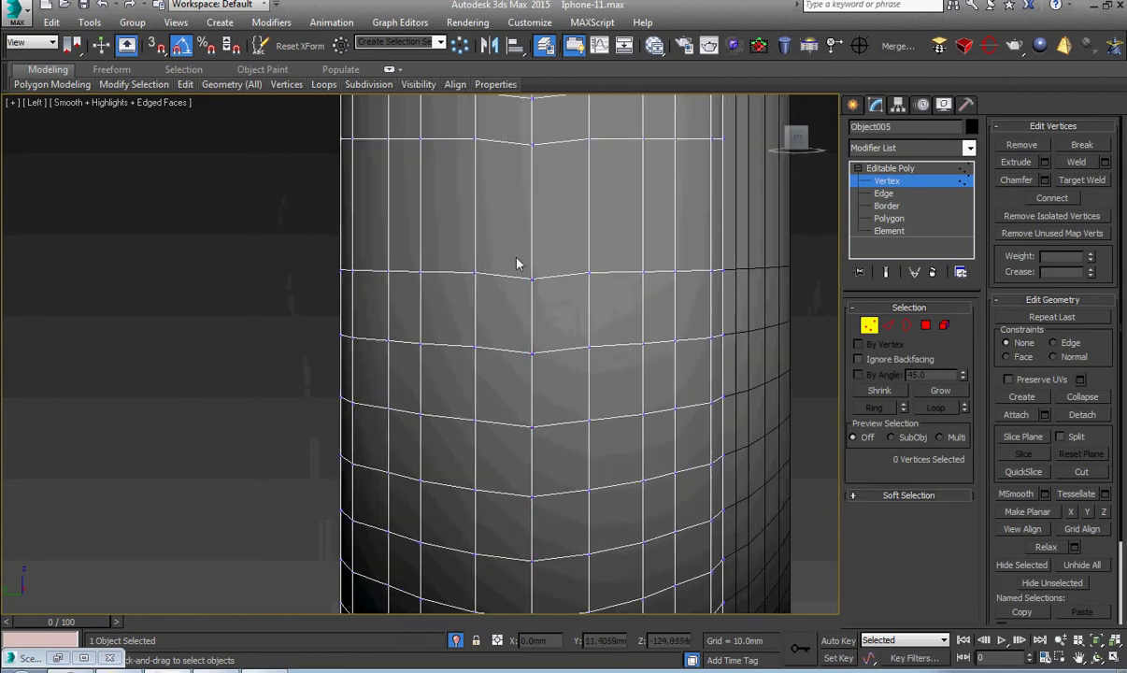
drag(503, 244, 561, 369)
right_click(560, 369)
click(575, 386)
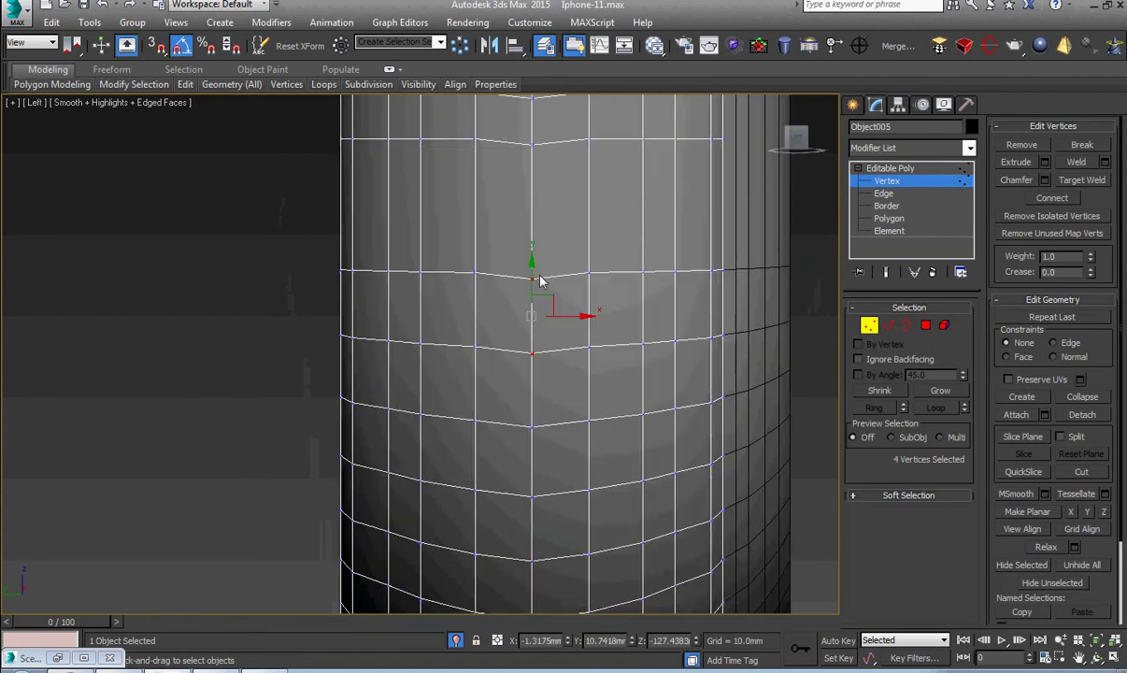
drag(540, 280, 540, 270)
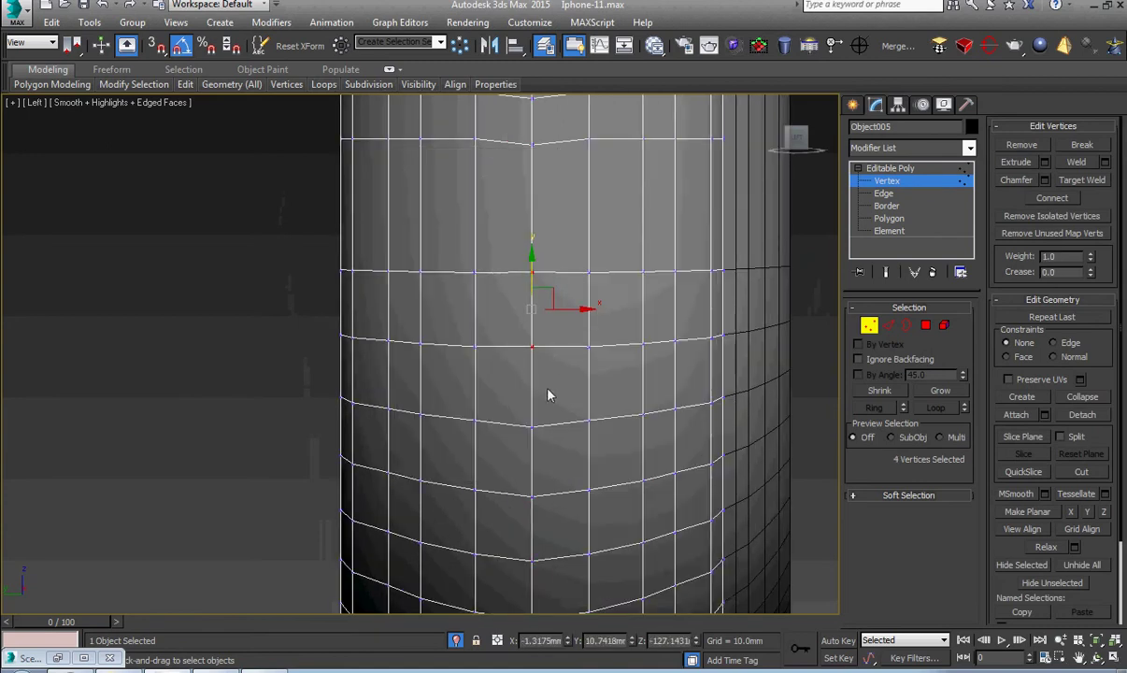
Raise the central vertices of the next row down on the lower corner to straighten its dip
drag(557, 404, 517, 440)
drag(538, 394, 538, 387)
middle_drag(532, 466, 506, 374)
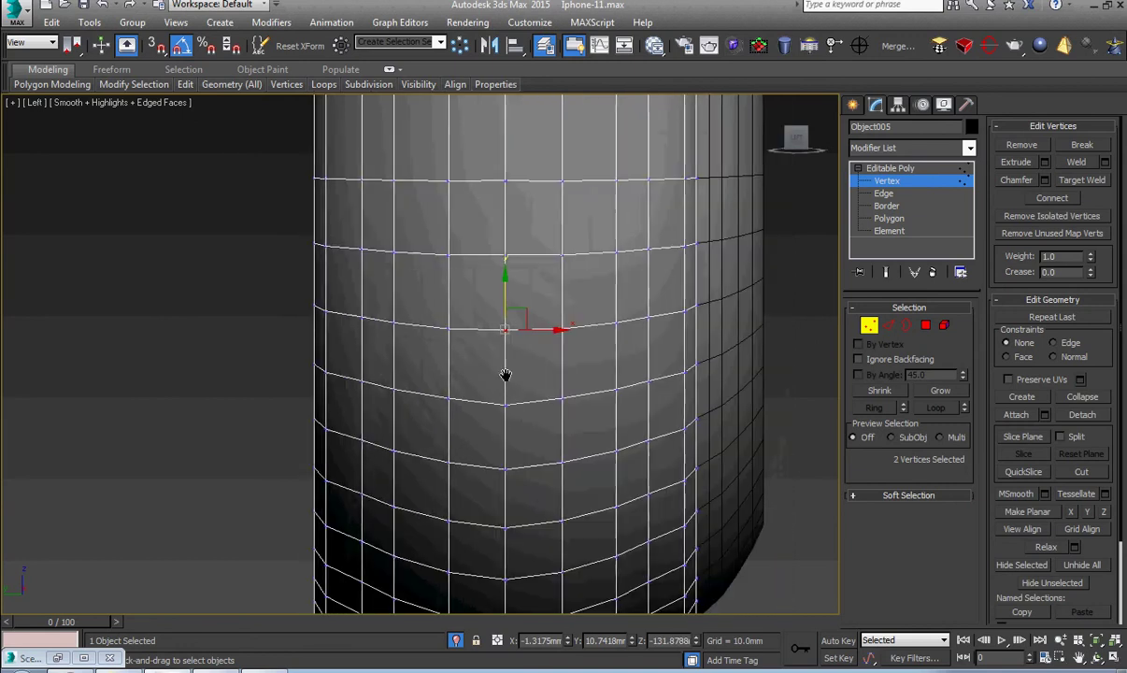
Adjust the central vertices at the lower corner's first row and raise those of the two rows above it to straighten them
middle_drag(509, 191, 517, 381)
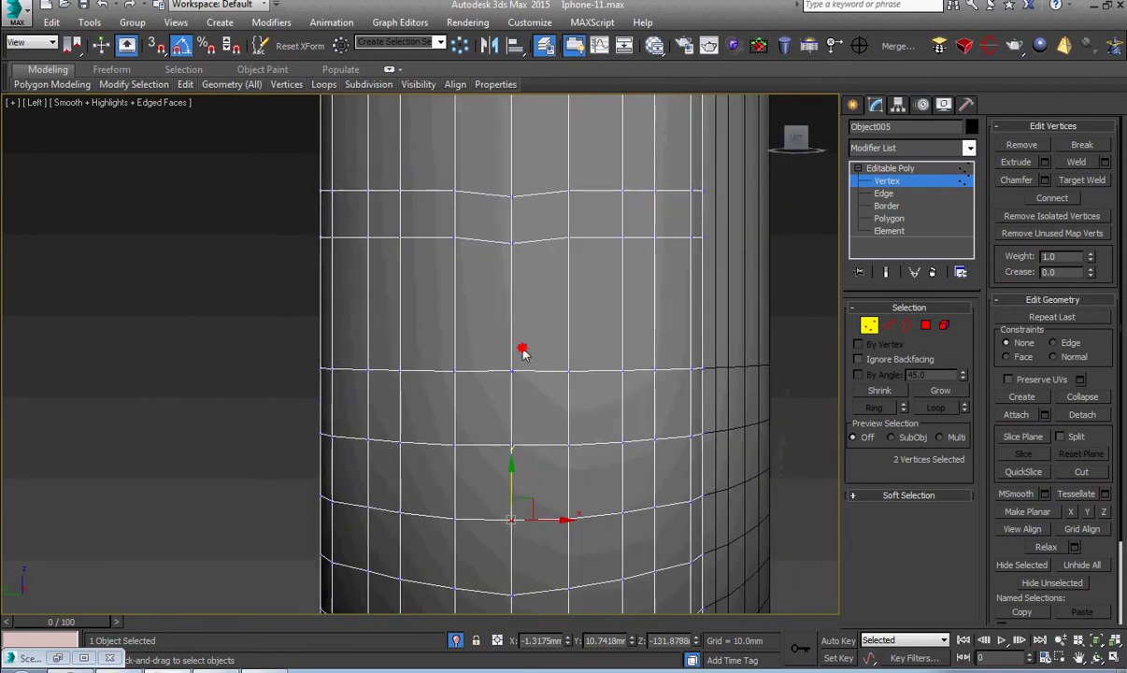
drag(523, 349, 492, 382)
drag(514, 333, 519, 335)
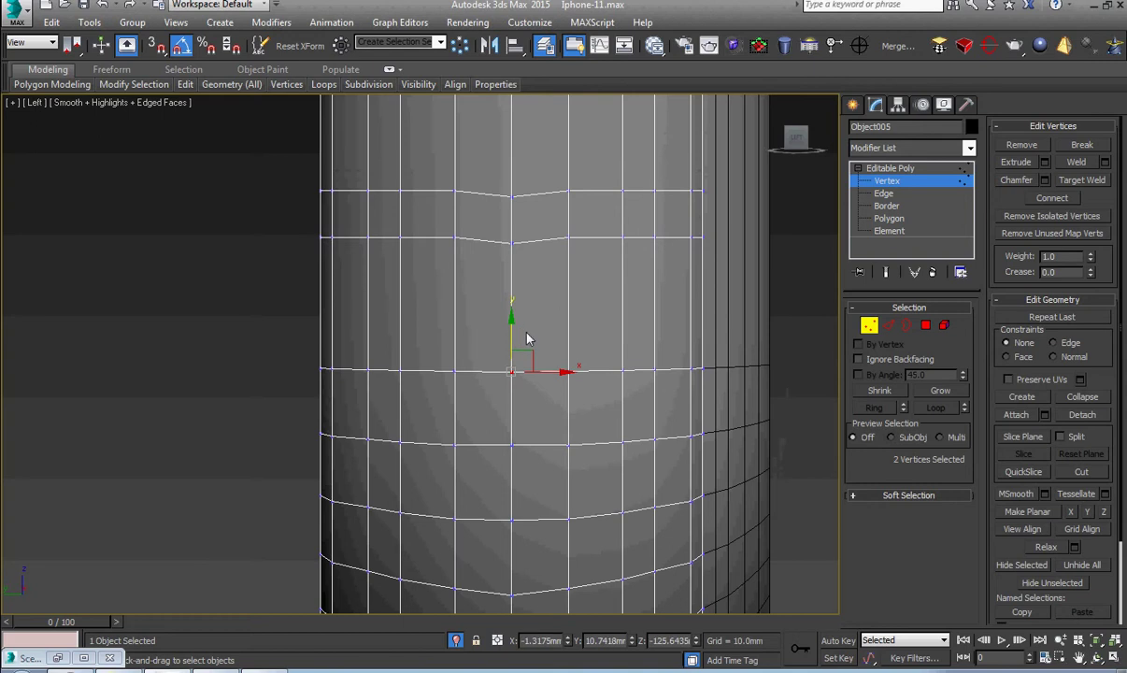
middle_drag(533, 281, 558, 432)
drag(564, 408, 536, 320)
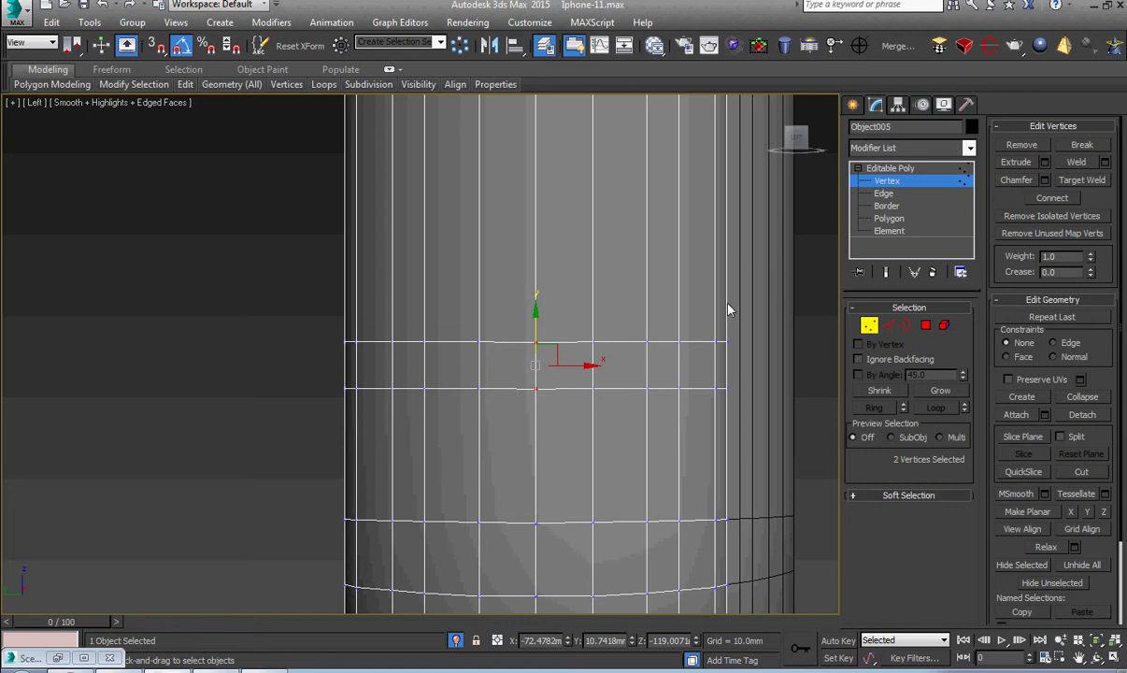
Select the two horizontal edge loops just above the lower corner one after the other and flatten each with Make Planar Z
key(2)
double_click(672, 342)
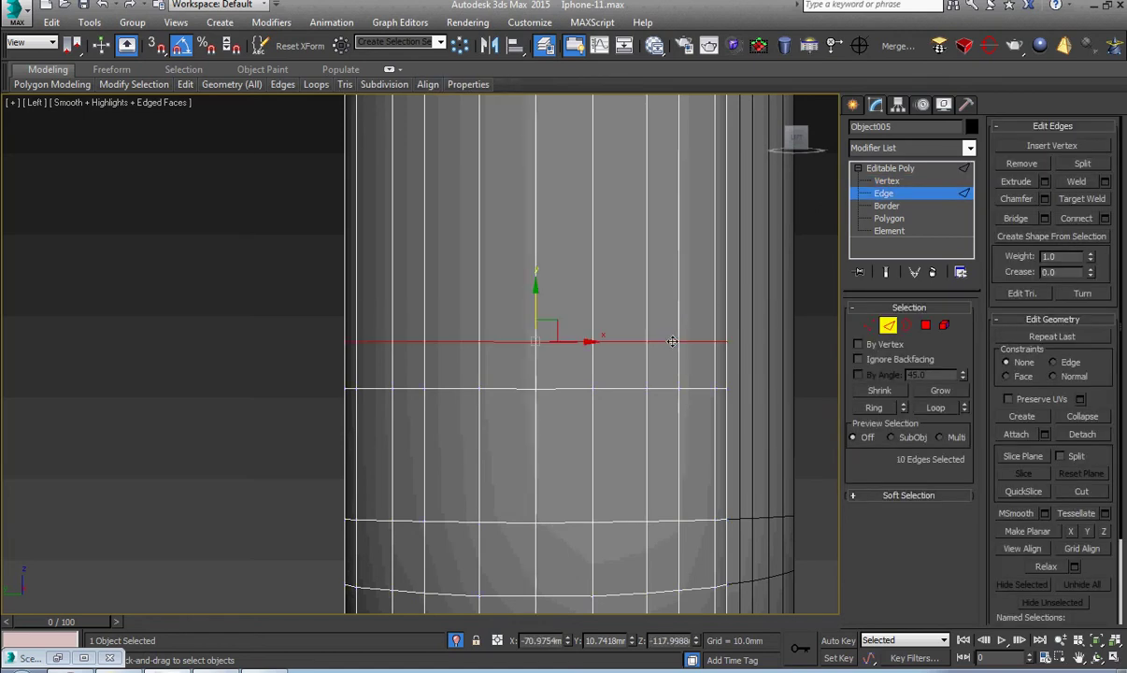
click(1073, 531)
alt+middle_drag(625, 440, 523, 428)
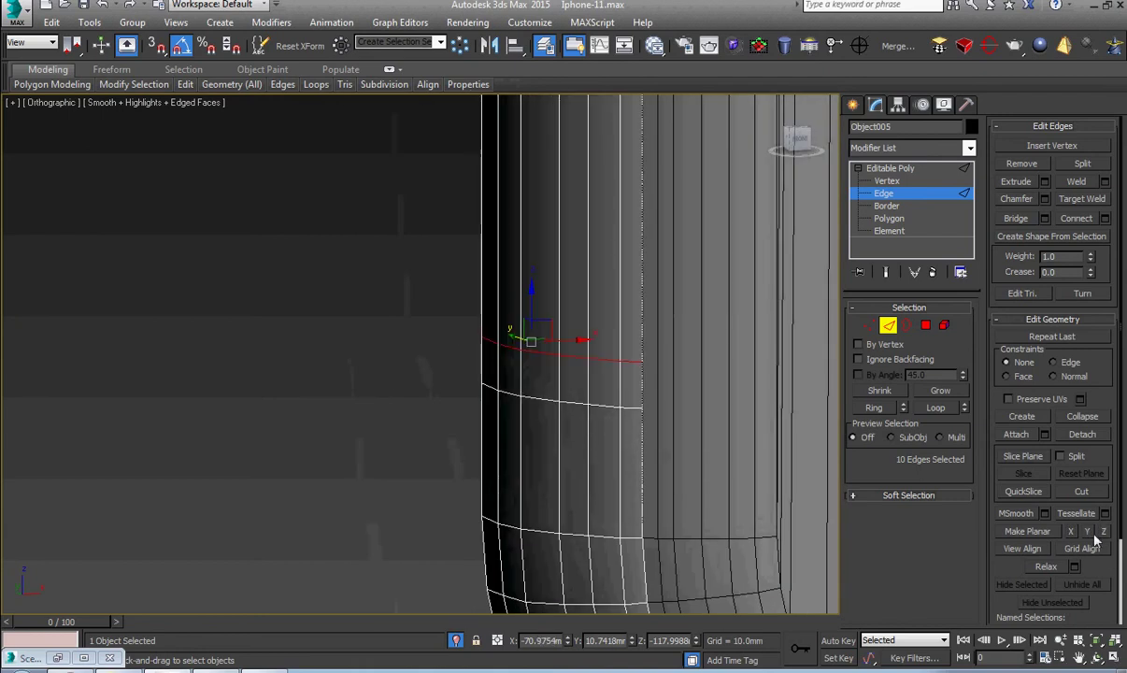
scroll(545, 379, up, 3)
double_click(585, 429)
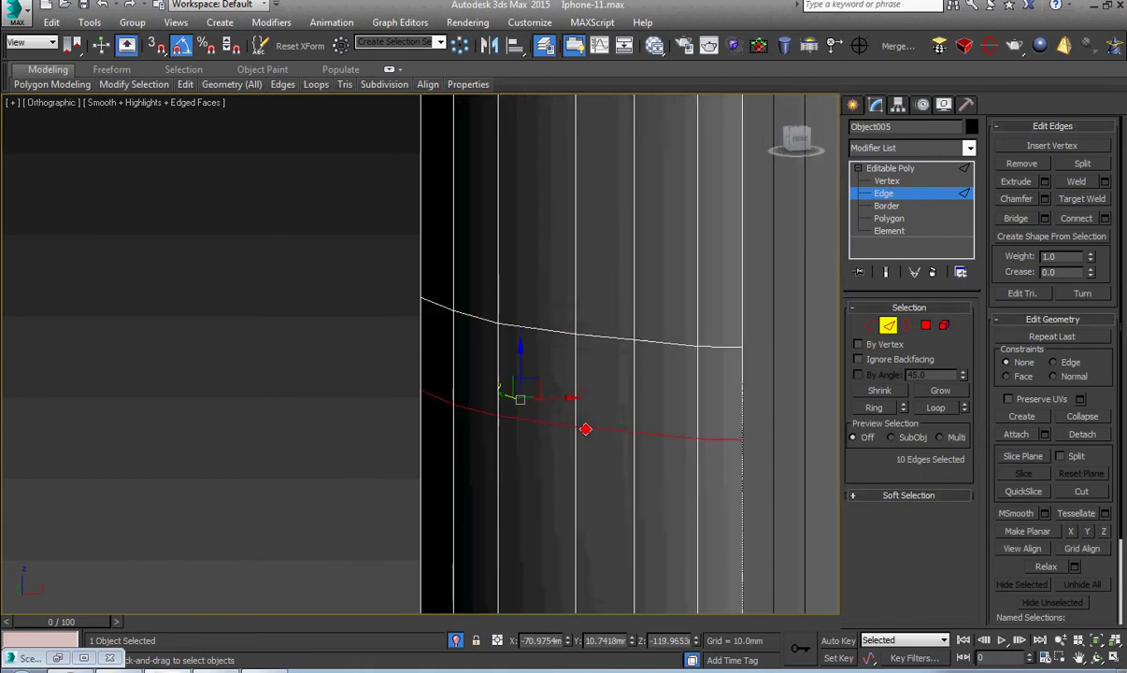
Select the horizontal edge loop on the frame's side beside the camera and flatten it with Make Planar Z
scroll(556, 400, down, 10)
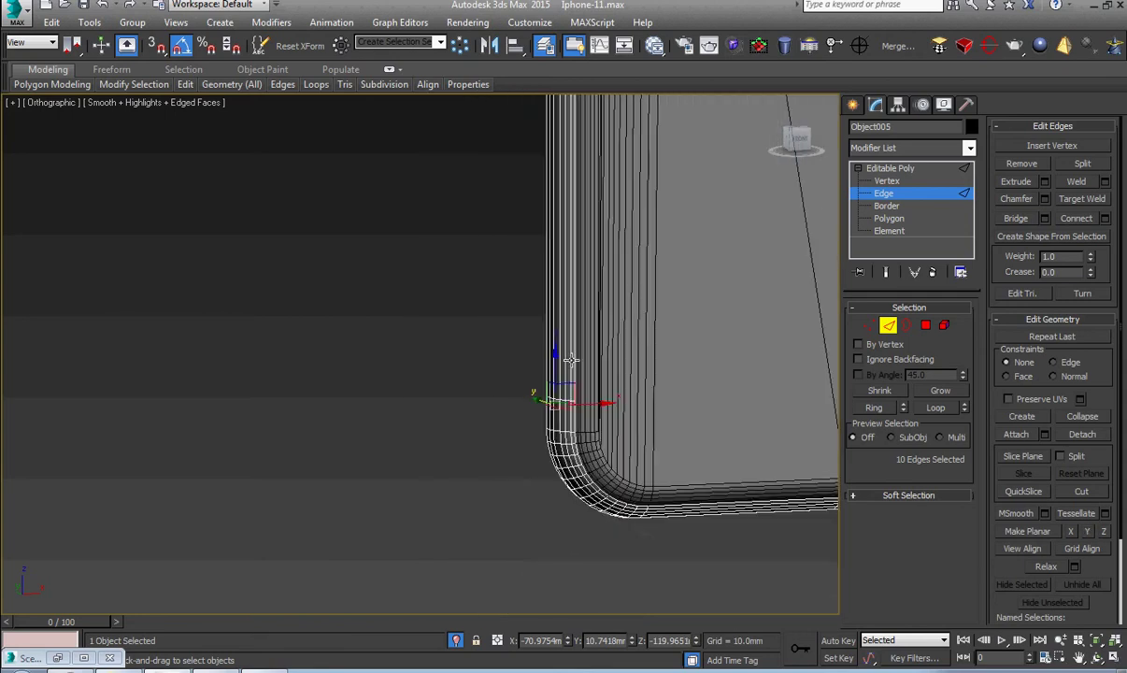
middle_drag(571, 360, 591, 543)
mouse_move(636, 122)
middle_down()
mouse_move(679, 267)
mouse_move(658, 455)
middle_up()
scroll(601, 289, up, 8)
middle_drag(603, 396, 636, 340)
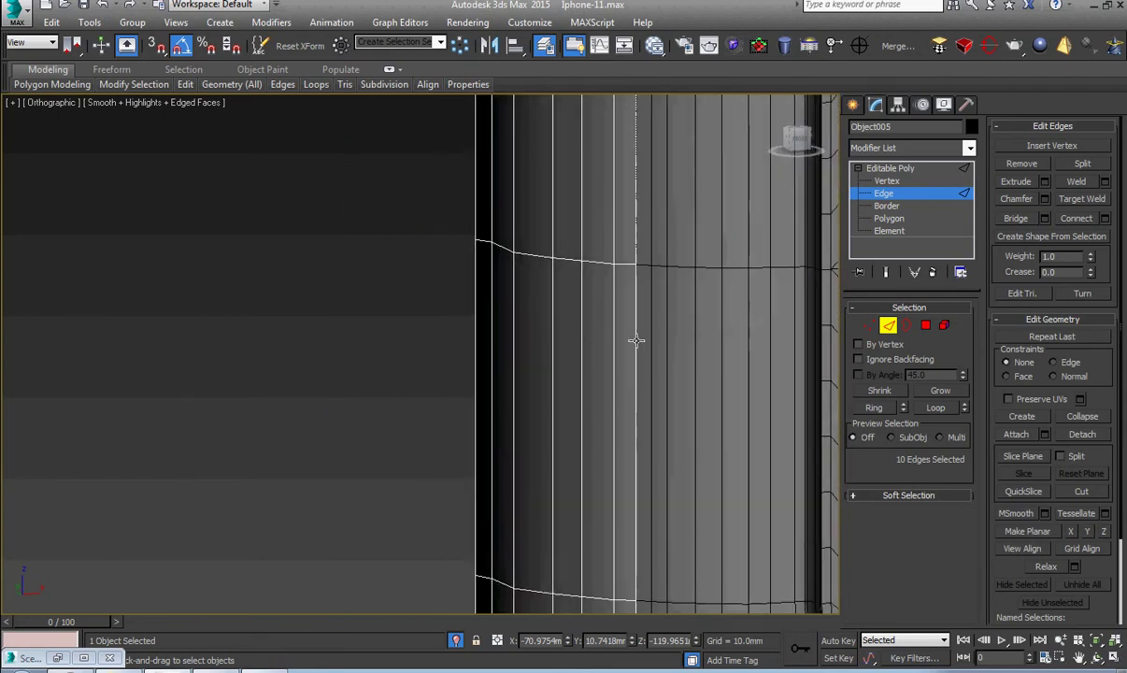
scroll(637, 339, down, 2)
click(606, 281)
double_click(604, 281)
scroll(603, 257, up, 6)
alt+middle_drag(603, 279, 755, 411)
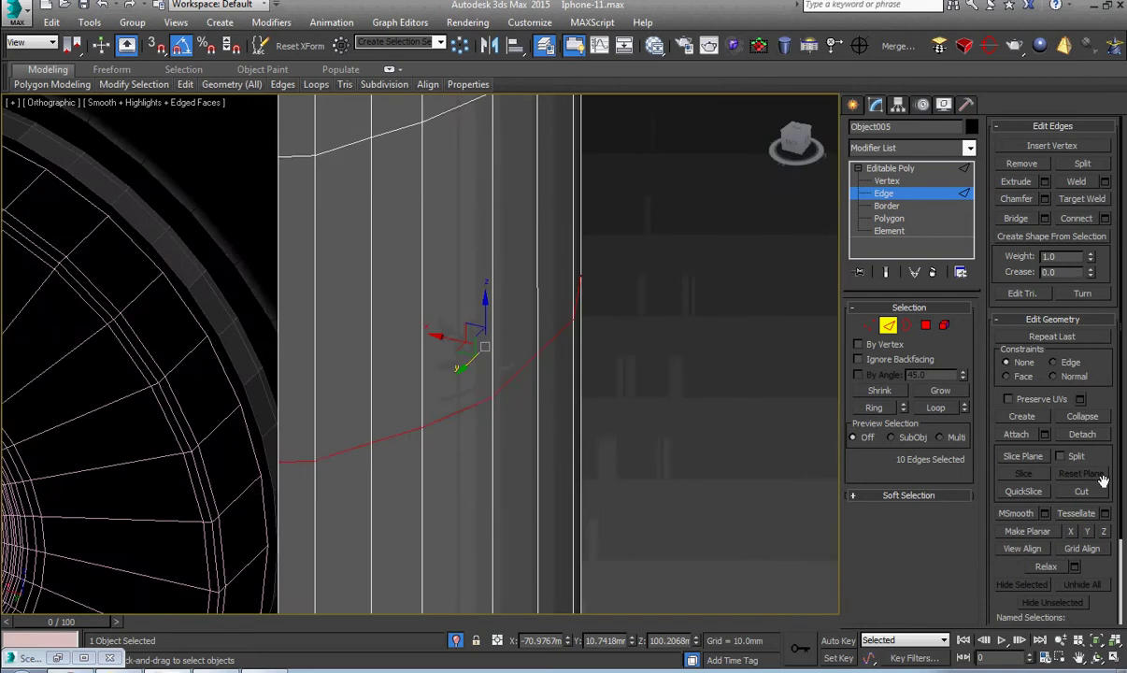
Select the next horizontal edge loop down the frame's side by the camera and flatten it with Make Planar Z
scroll(1029, 519, down, 1)
scroll(515, 458, down, 3)
alt+middle_drag(465, 385, 426, 394)
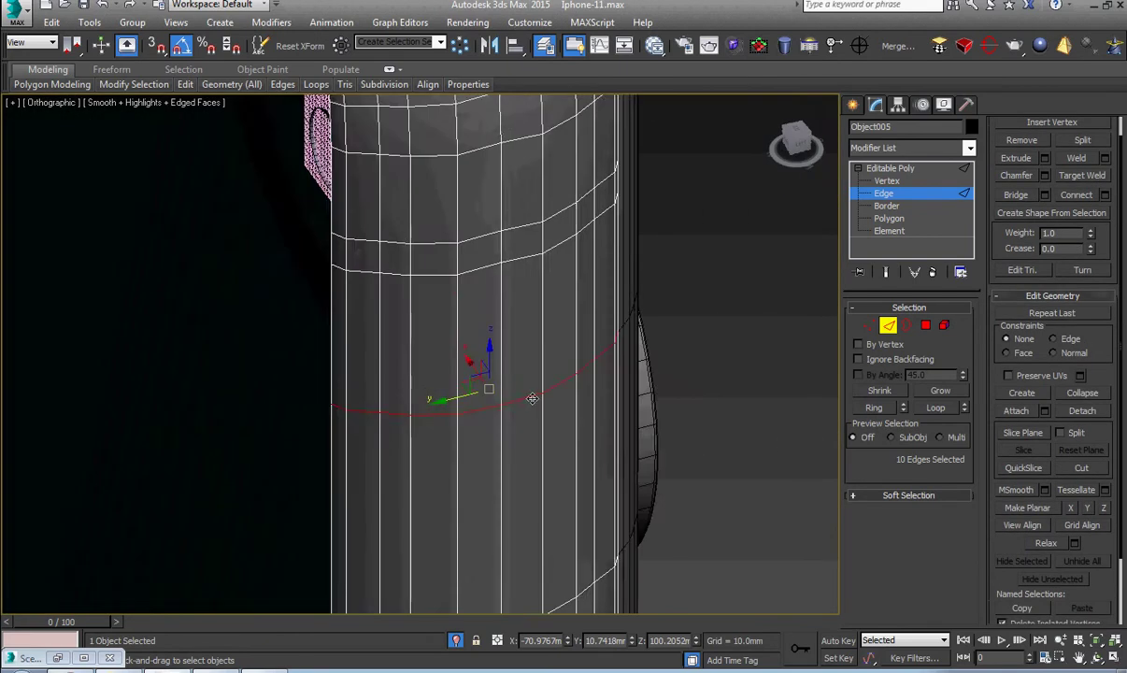
alt+middle_drag(532, 397, 422, 410)
scroll(422, 410, down, 2)
middle_drag(486, 430, 551, 426)
scroll(547, 432, up, 3)
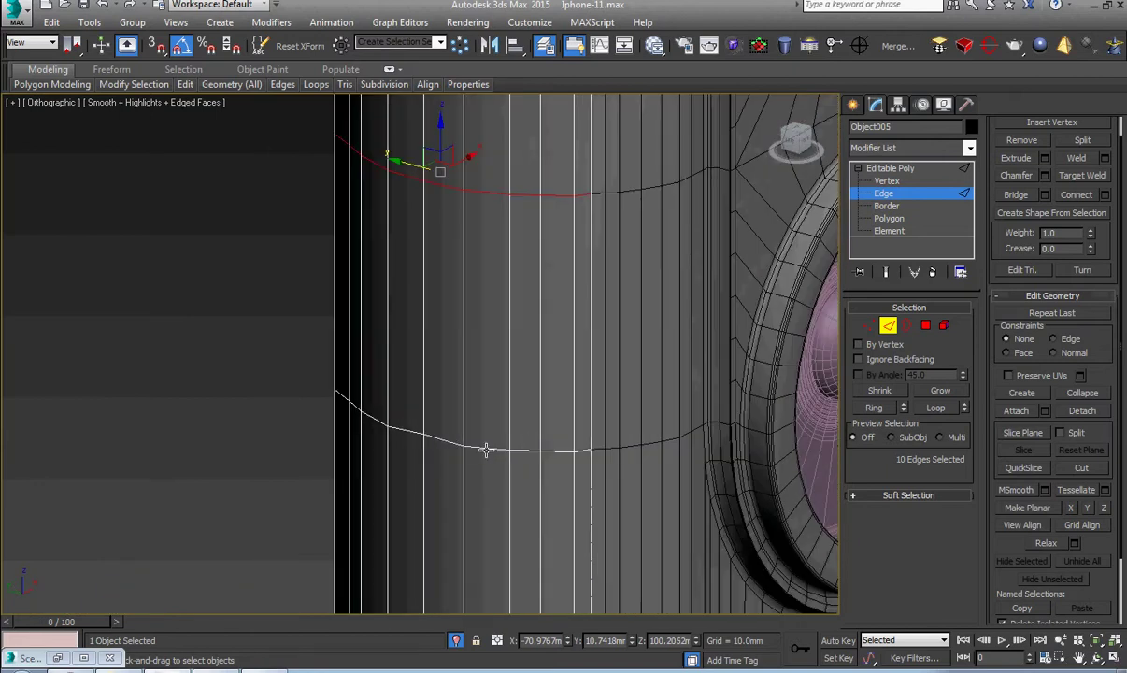
double_click(486, 447)
key(z)
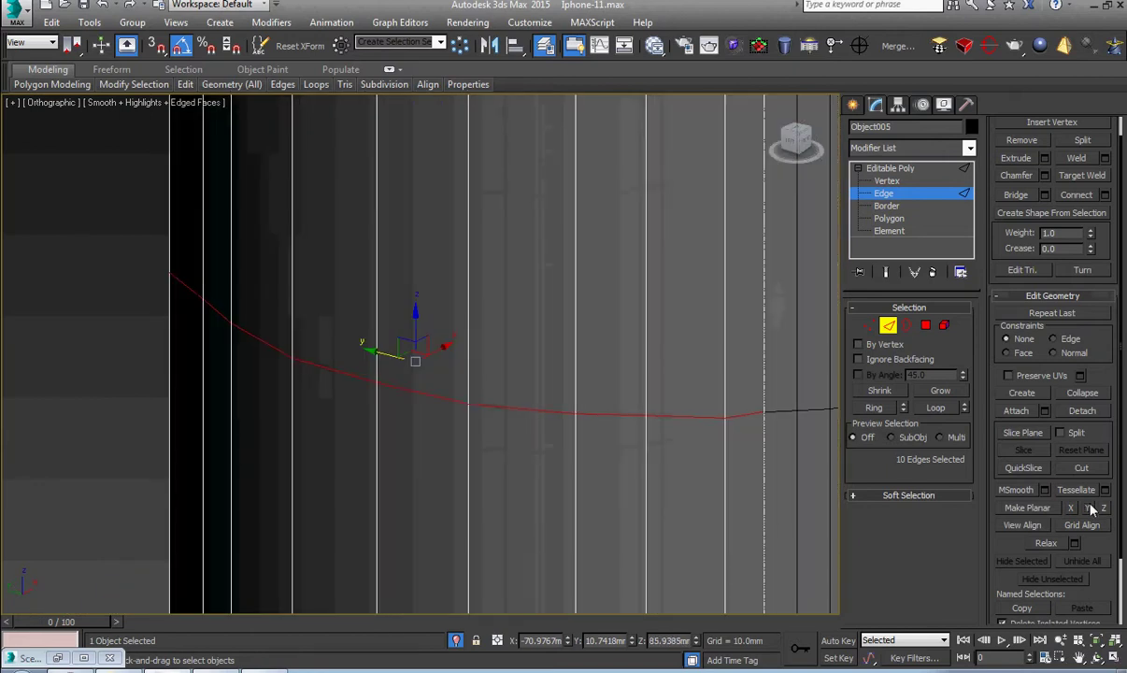
Select the three horizontal edge loops just below the upper corner in turn and flatten each with Make Planar Z
scroll(455, 443, down, 5)
middle_drag(479, 101, 475, 351)
scroll(472, 350, up, 2)
double_click(472, 352)
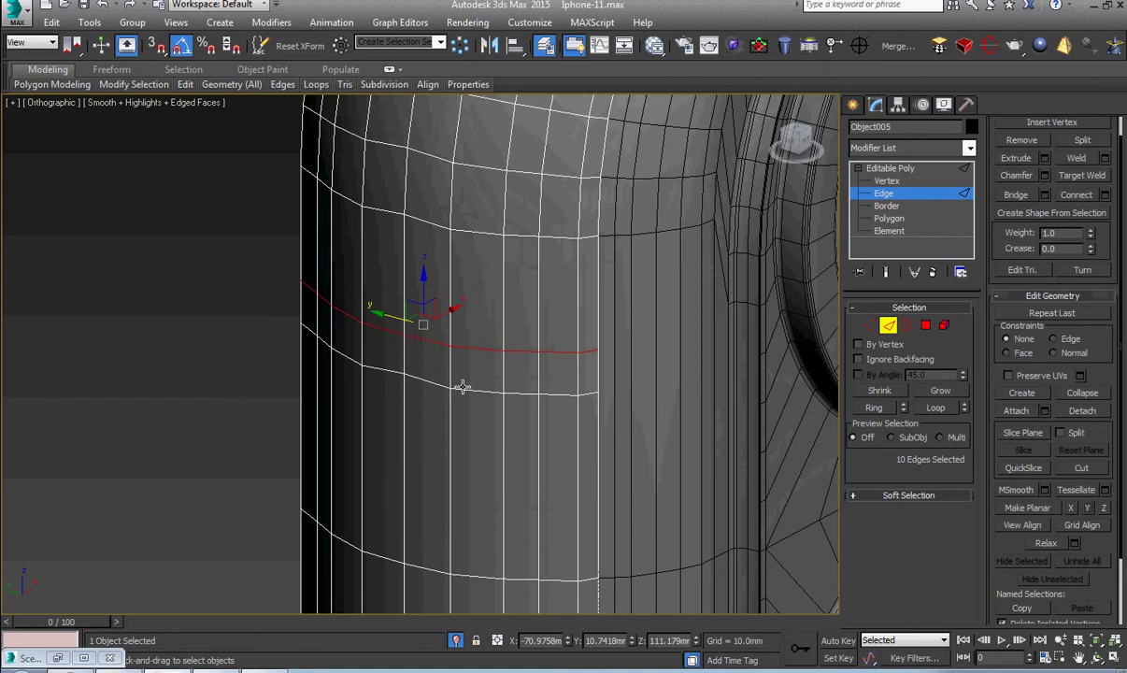
double_click(464, 386)
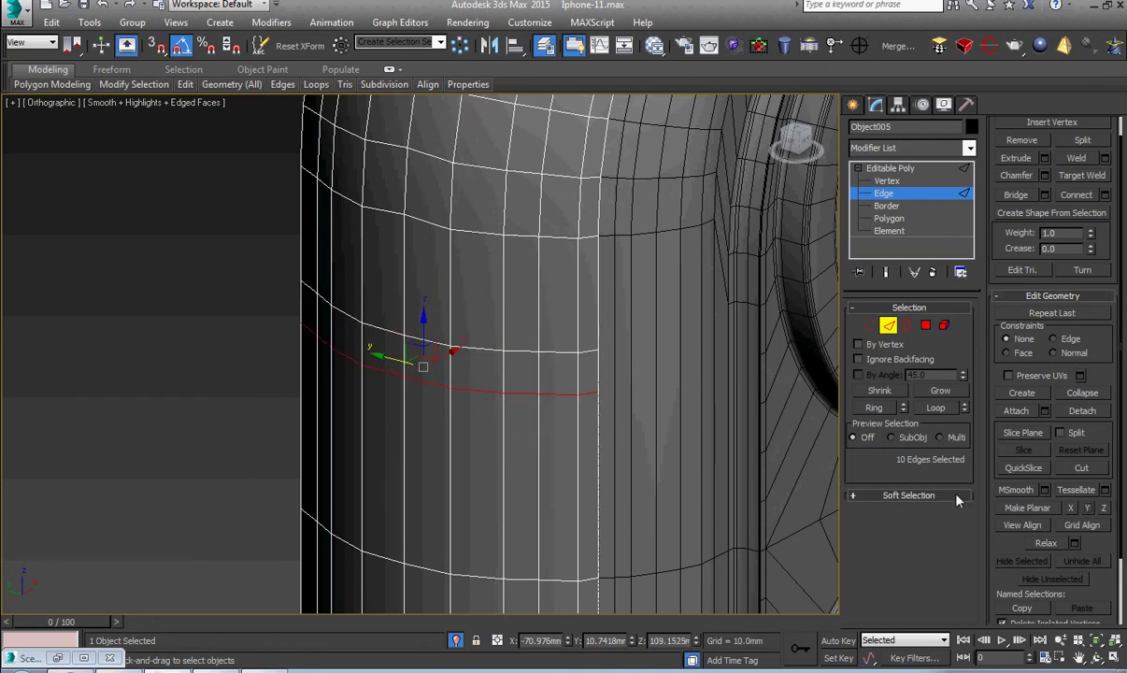
middle_drag(441, 297, 448, 465)
double_click(478, 400)
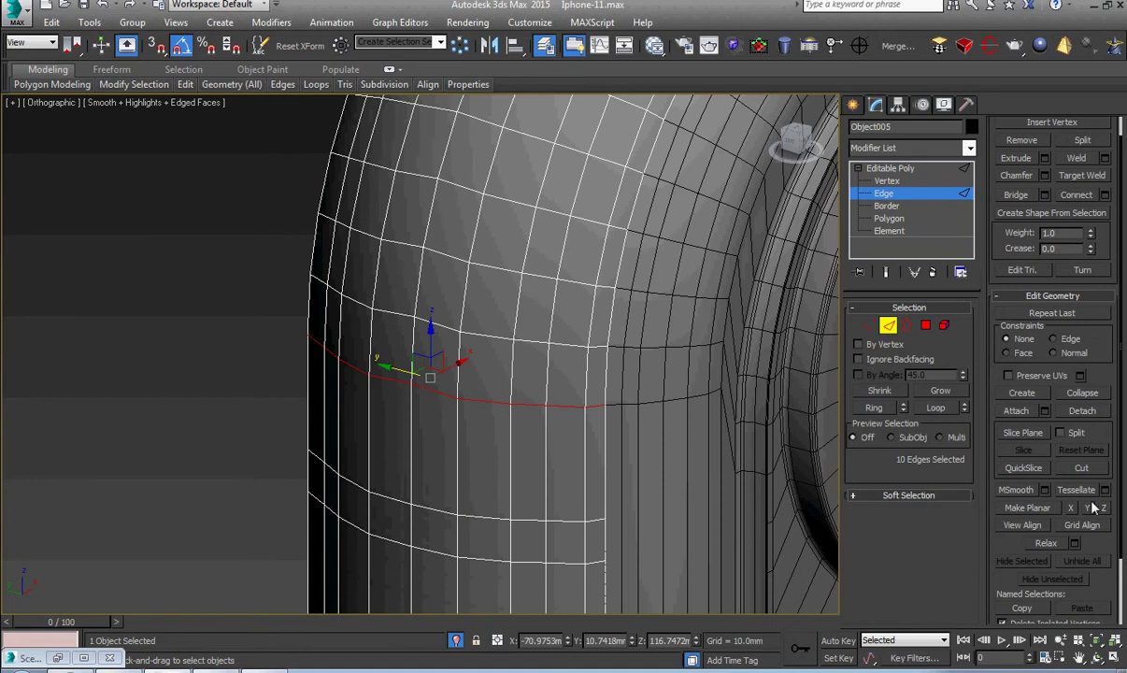
Lower the central vertices of the first two rows on the upper corner so their edges run smoothly
middle_drag(412, 319, 448, 375)
scroll(448, 374, up, 4)
key(1)
click(459, 386)
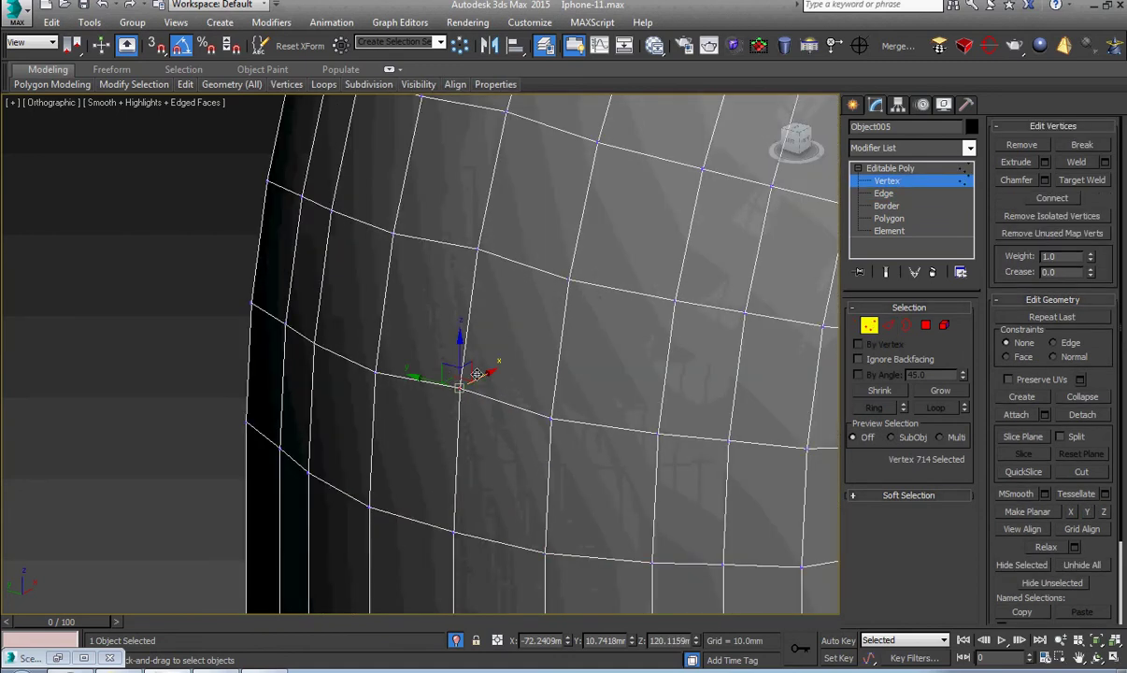
drag(459, 354, 459, 363)
middle_drag(513, 314, 503, 406)
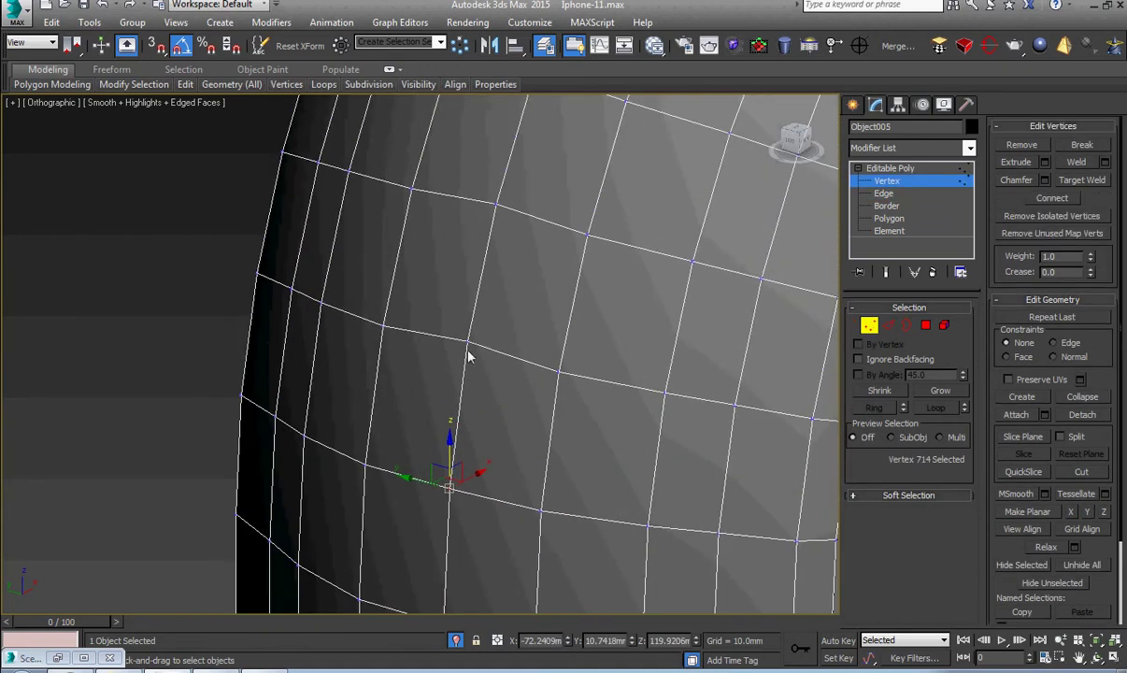
click(467, 341)
drag(467, 306, 467, 318)
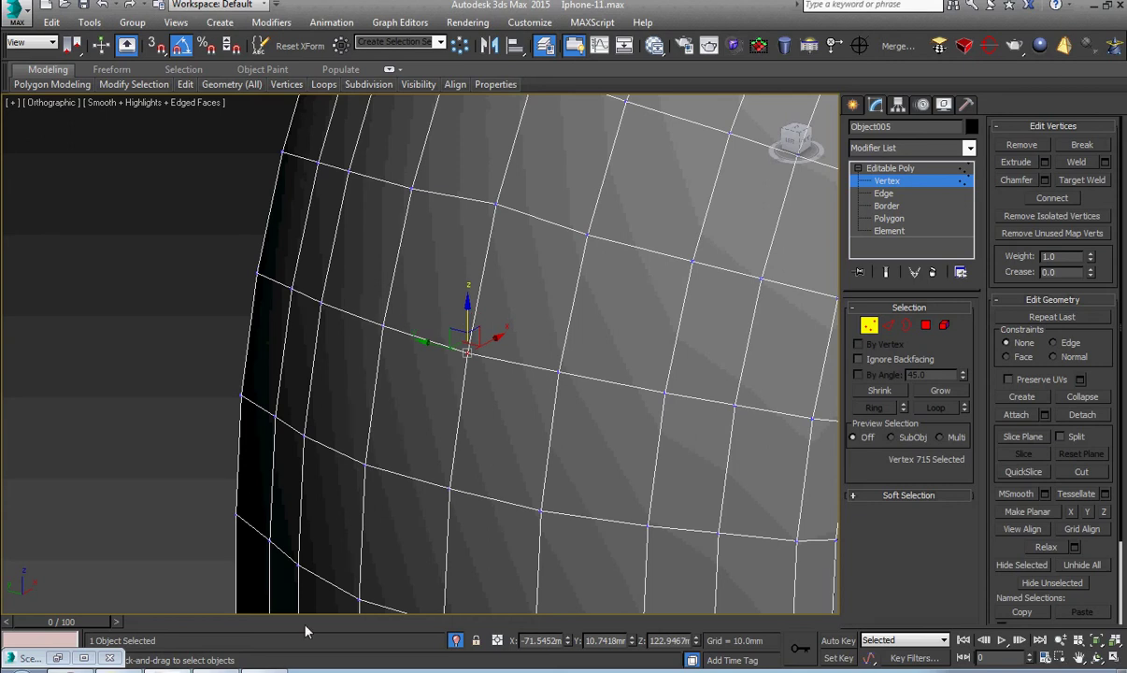
click(555, 671)
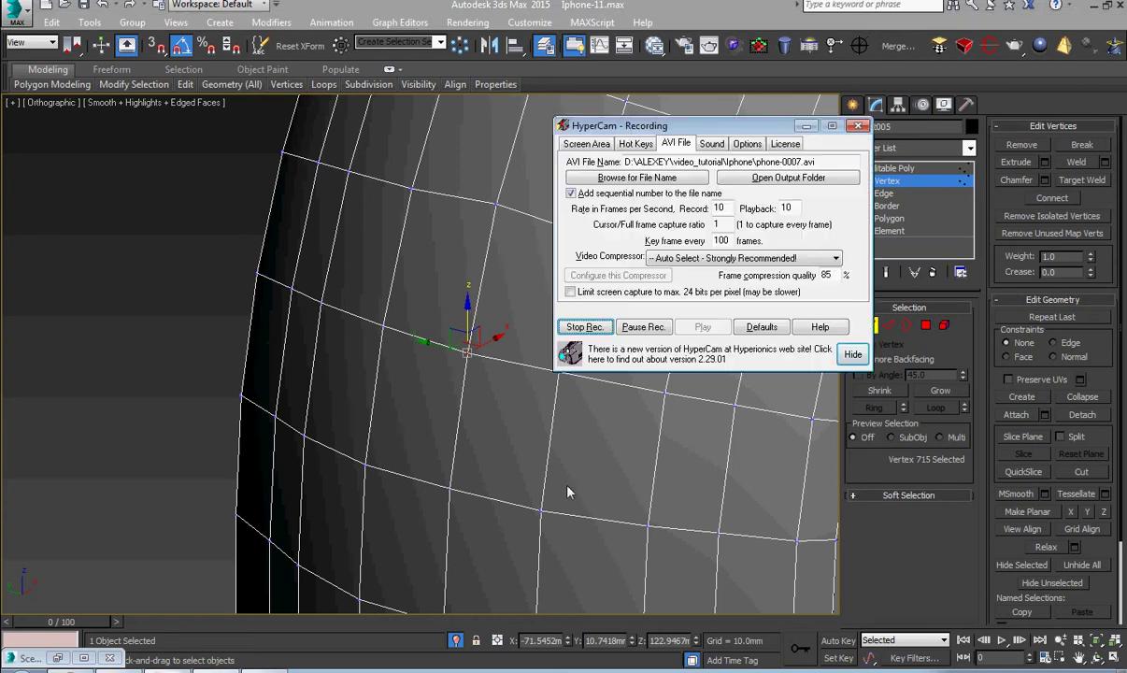
click(636, 327)
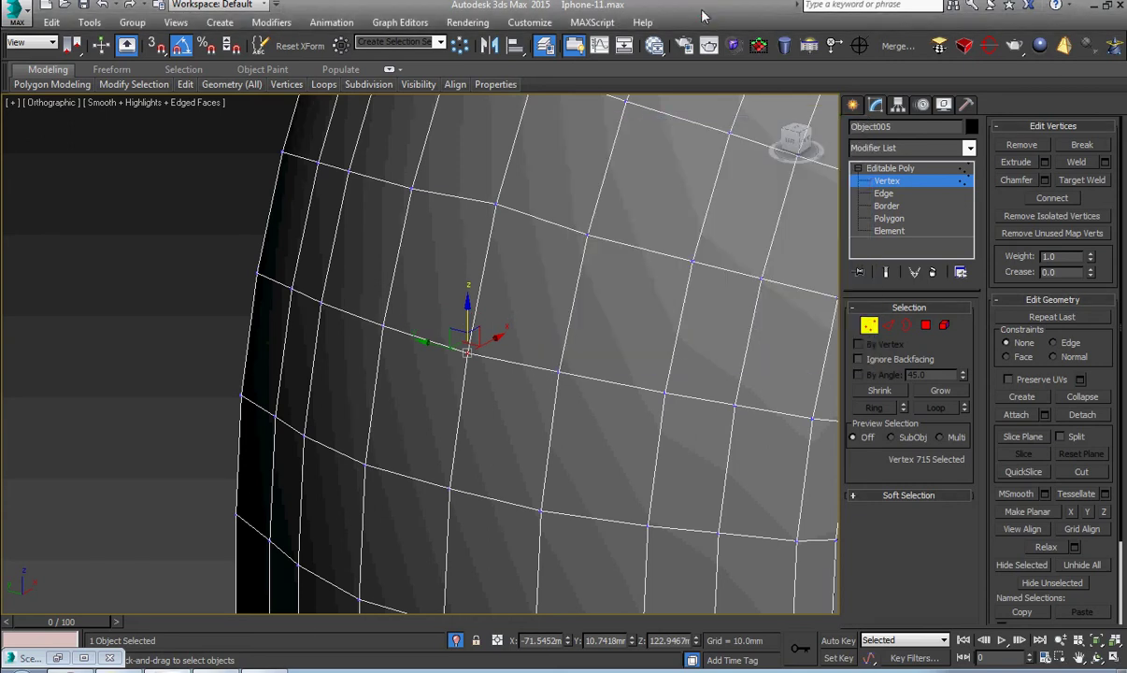
Undo the free move of the third corner row's central vertex, set the constraint to Edge and slide the vertex down
middle_drag(575, 224, 557, 344)
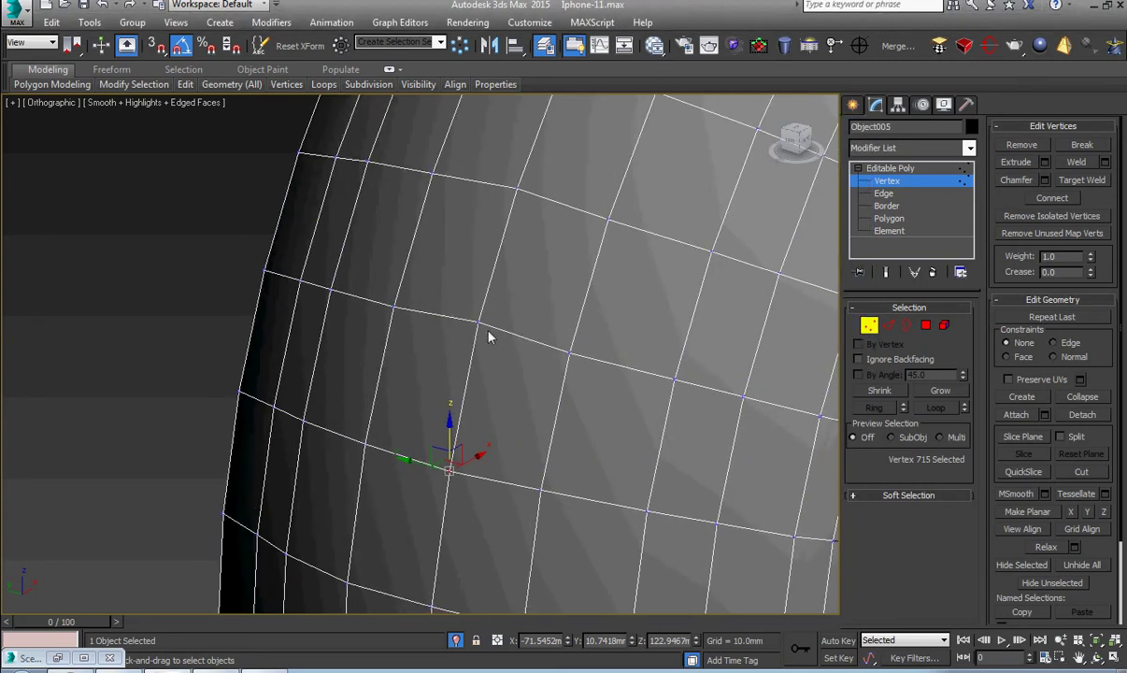
click(477, 323)
scroll(477, 323, up, 5)
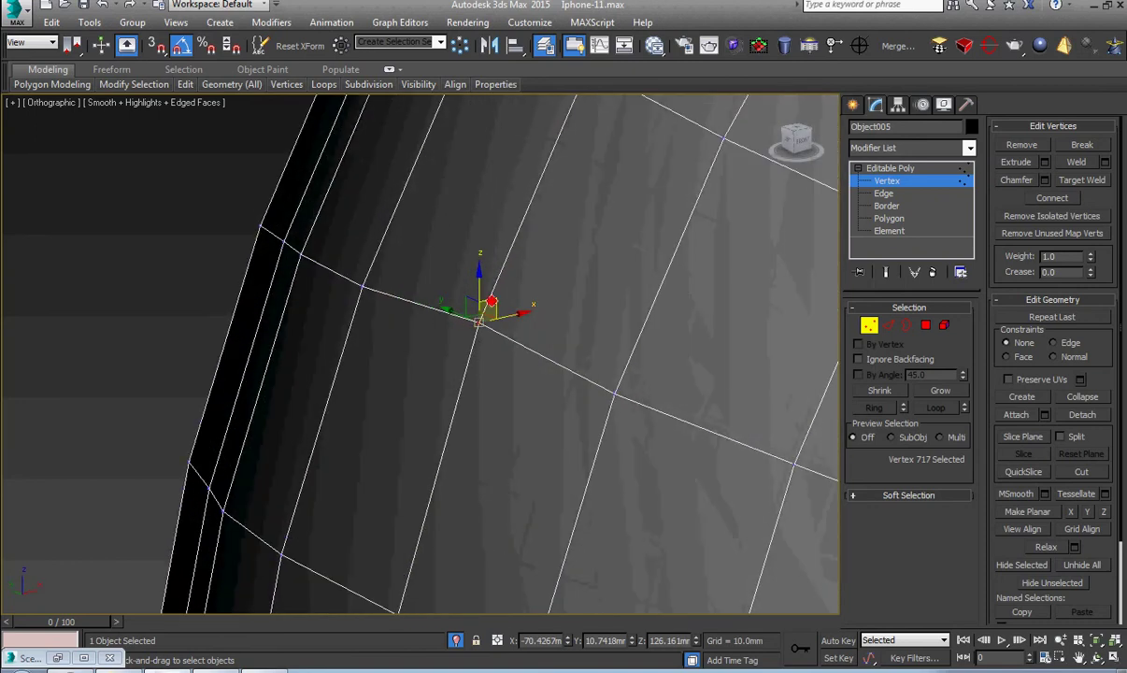
drag(485, 315, 486, 316)
key(ctrl+z)
drag(477, 277, 477, 295)
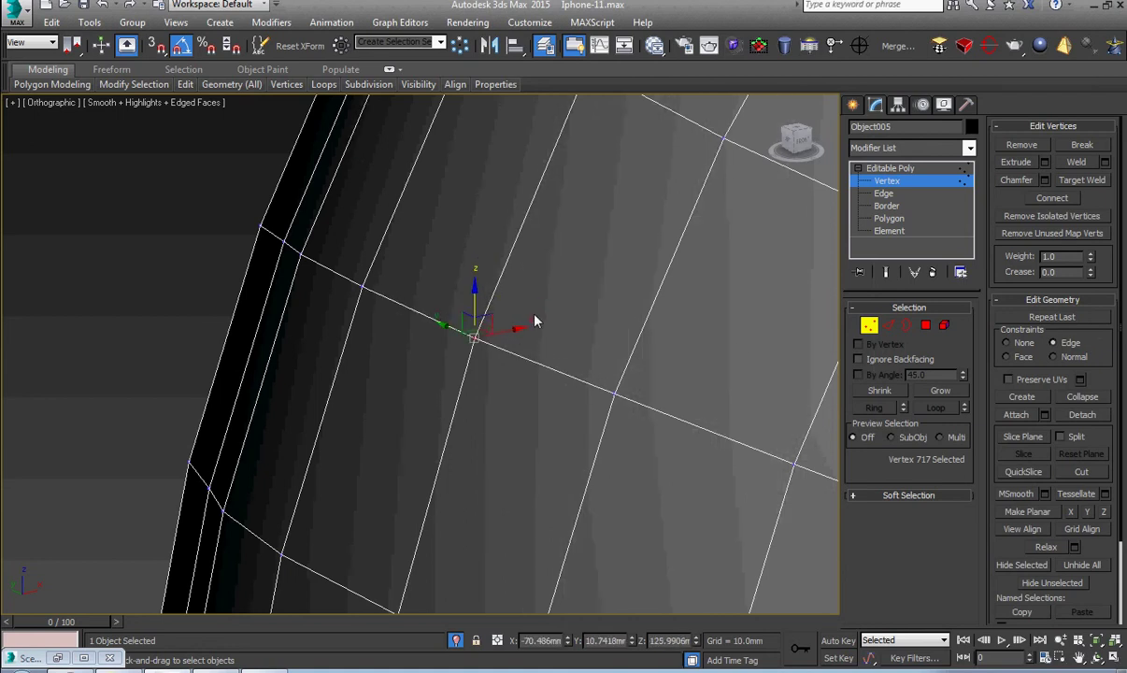
In the Front view, slide the fourth corner row's central vertex down along its edge to line up with its row
key(f)
scroll(502, 292, up, 4)
scroll(528, 266, up, 2)
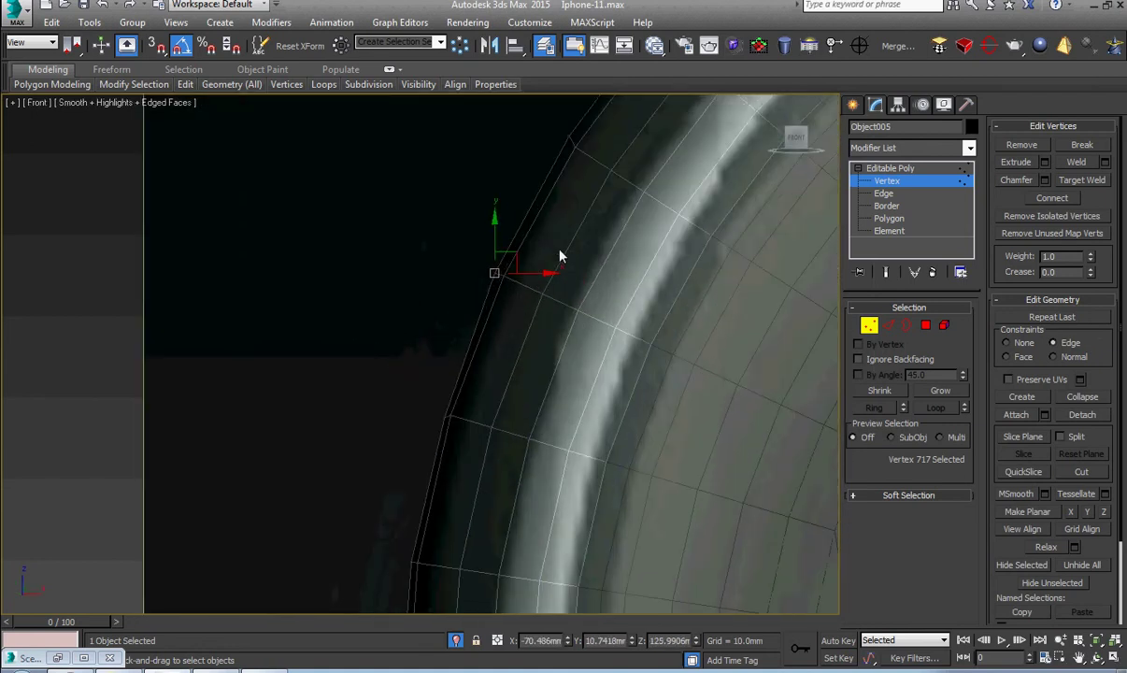
middle_drag(622, 107, 531, 247)
scroll(531, 246, up, 4)
mouse_move(426, 284)
mouse_down()
mouse_move(385, 309)
mouse_move(417, 291)
mouse_up()
Slide the fifth corner row's outermost central vertex down along its edge into line with the row's cross edges
scroll(560, 244, down, 3)
middle_drag(560, 245, 472, 393)
scroll(521, 251, up, 3)
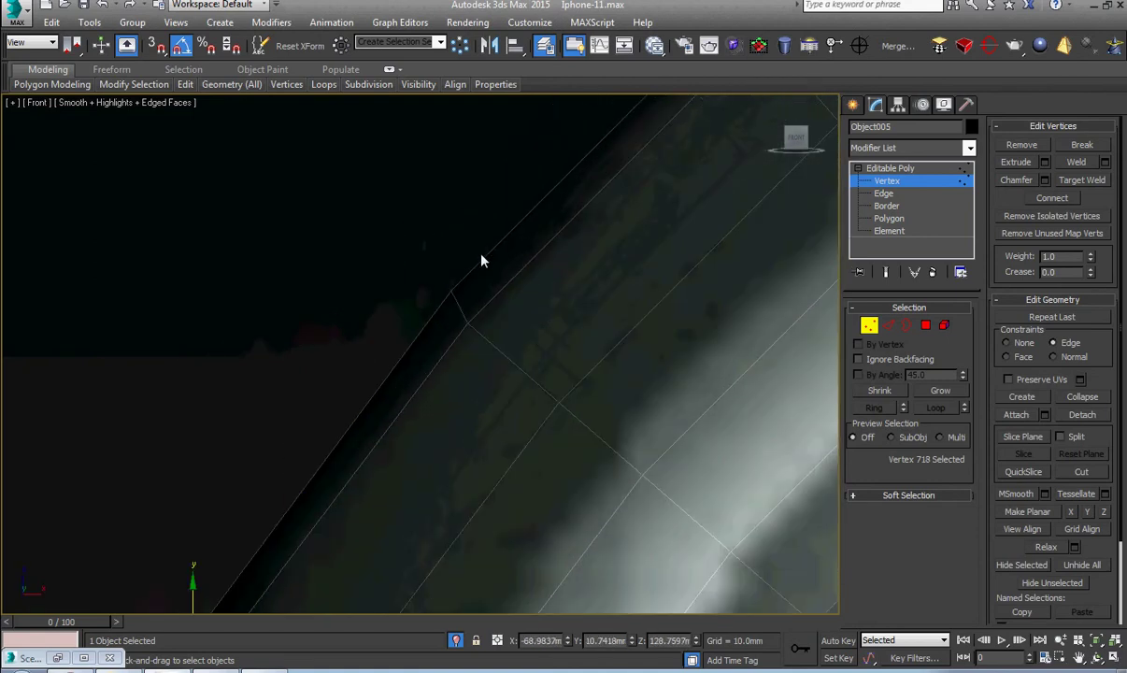
click(455, 292)
scroll(460, 295, up, 3)
drag(458, 270, 448, 285)
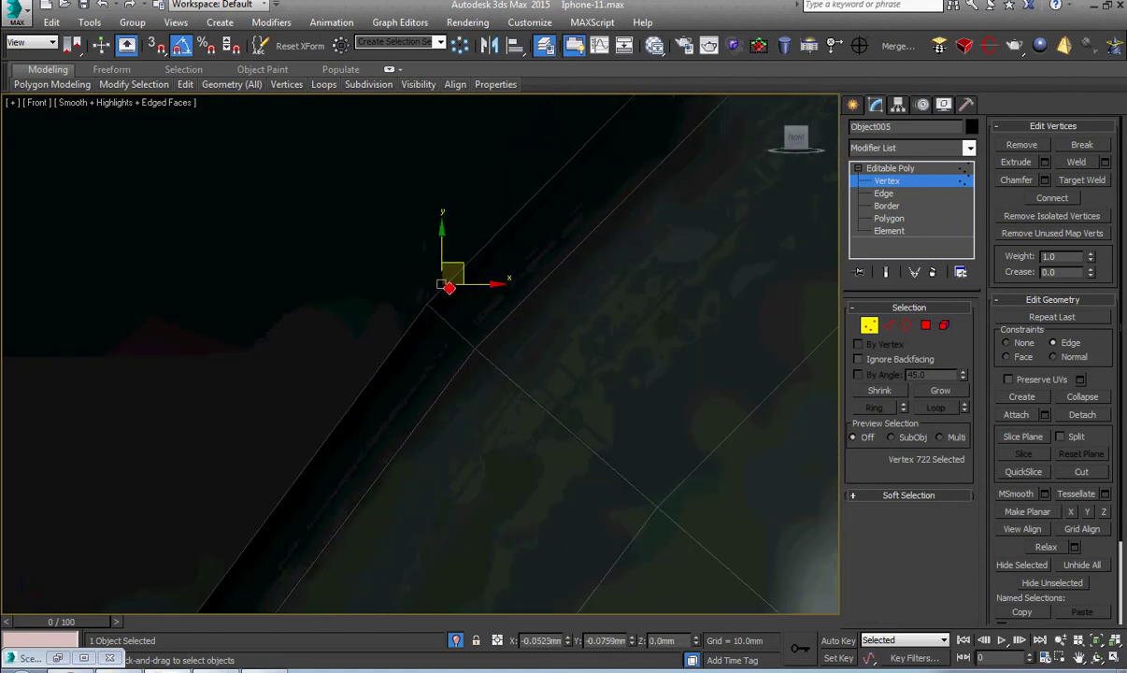
Slide the central vertices of the next two rows around the upper corner back along the edge into line with their rows
scroll(677, 163, down, 3)
middle_drag(677, 164, 400, 423)
scroll(523, 281, up, 3)
drag(465, 203, 361, 287)
drag(416, 250, 407, 265)
scroll(417, 276, down, 3)
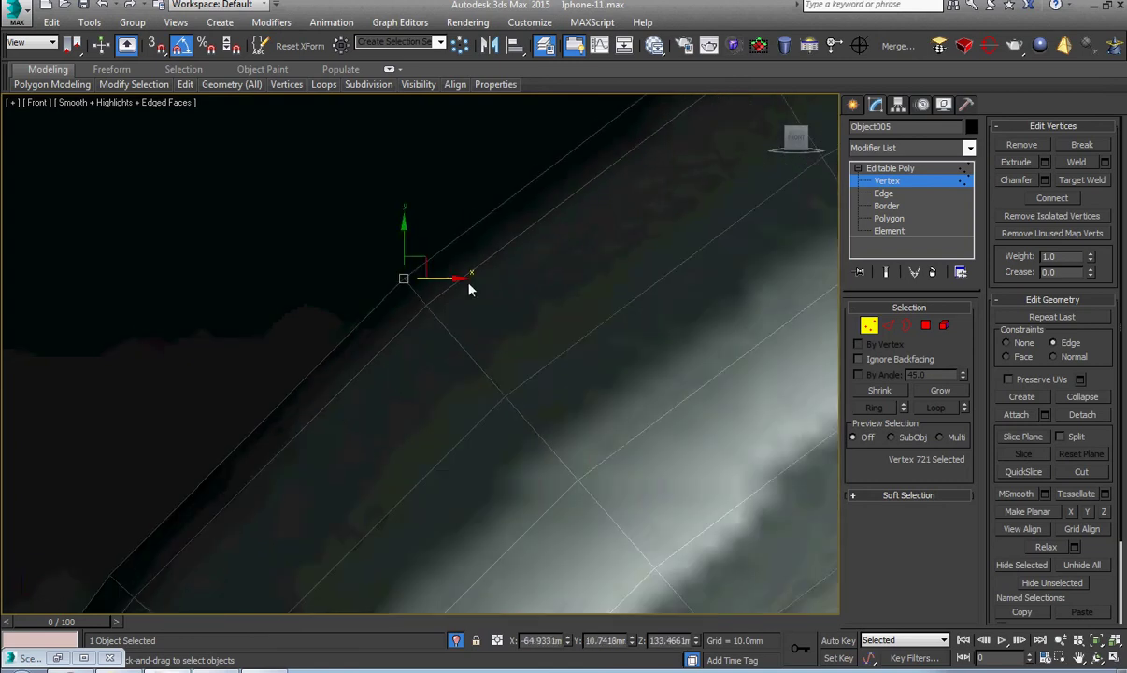
middle_drag(715, 126, 492, 313)
scroll(558, 242, up, 3)
click(481, 225)
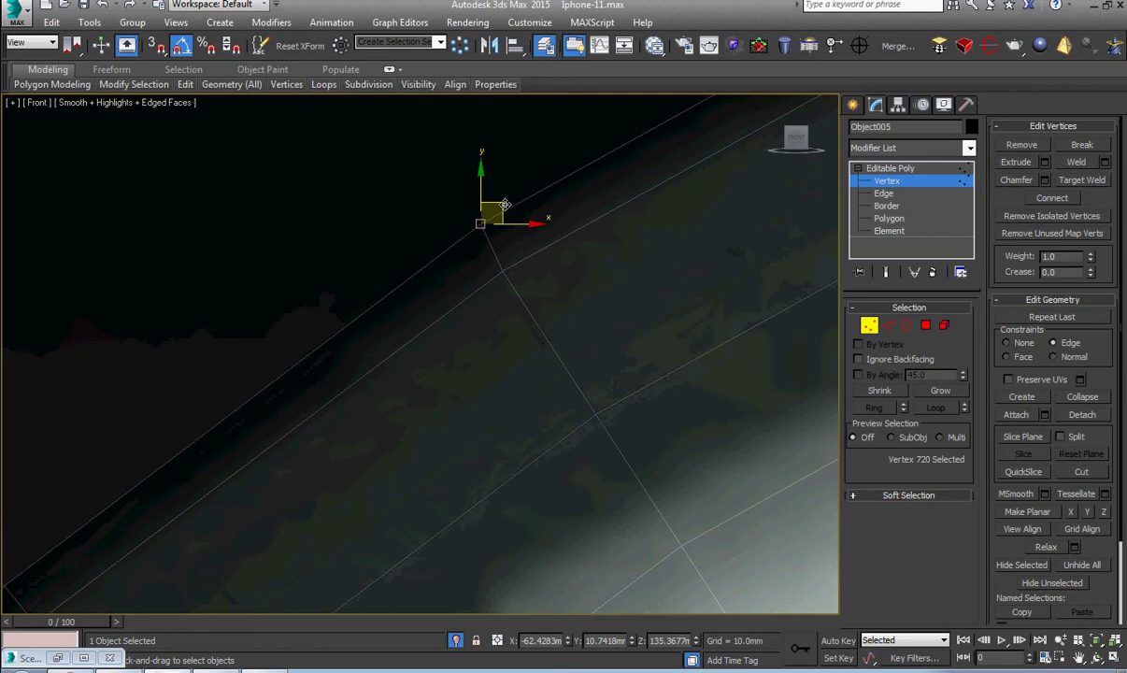
drag(503, 205, 502, 212)
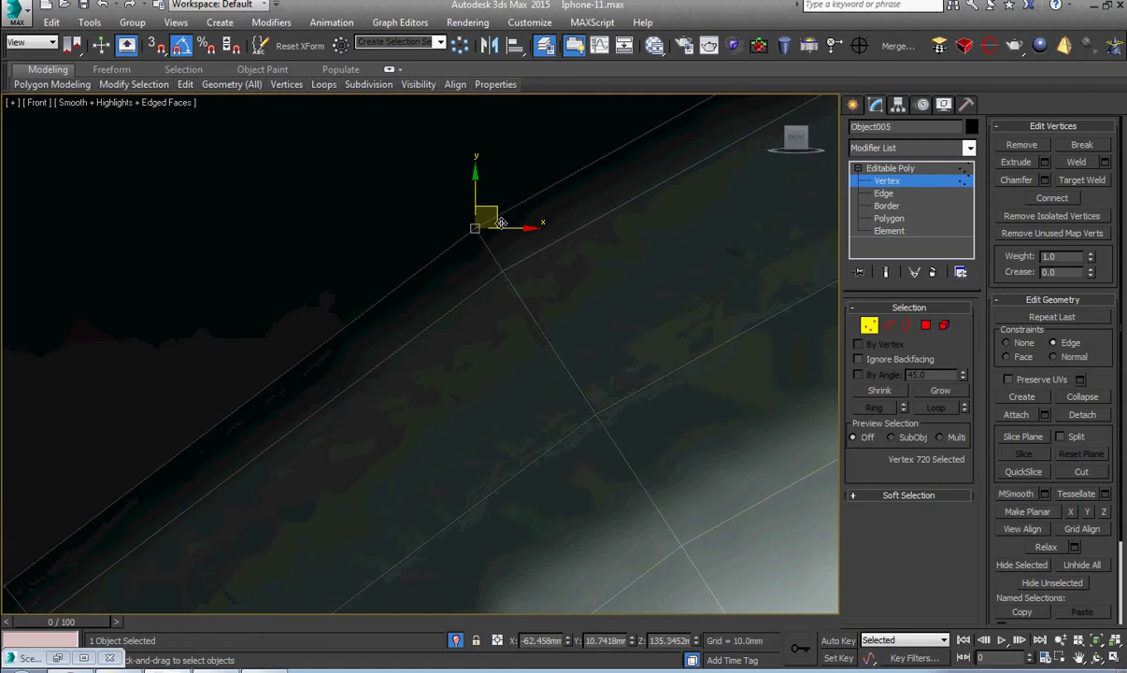
Align the outer central vertex where the upper corner flattens into the top side by sliding it along its edge
scroll(560, 232, down, 4)
middle_drag(656, 205, 461, 305)
scroll(481, 285, up, 4)
scroll(519, 284, down, 3)
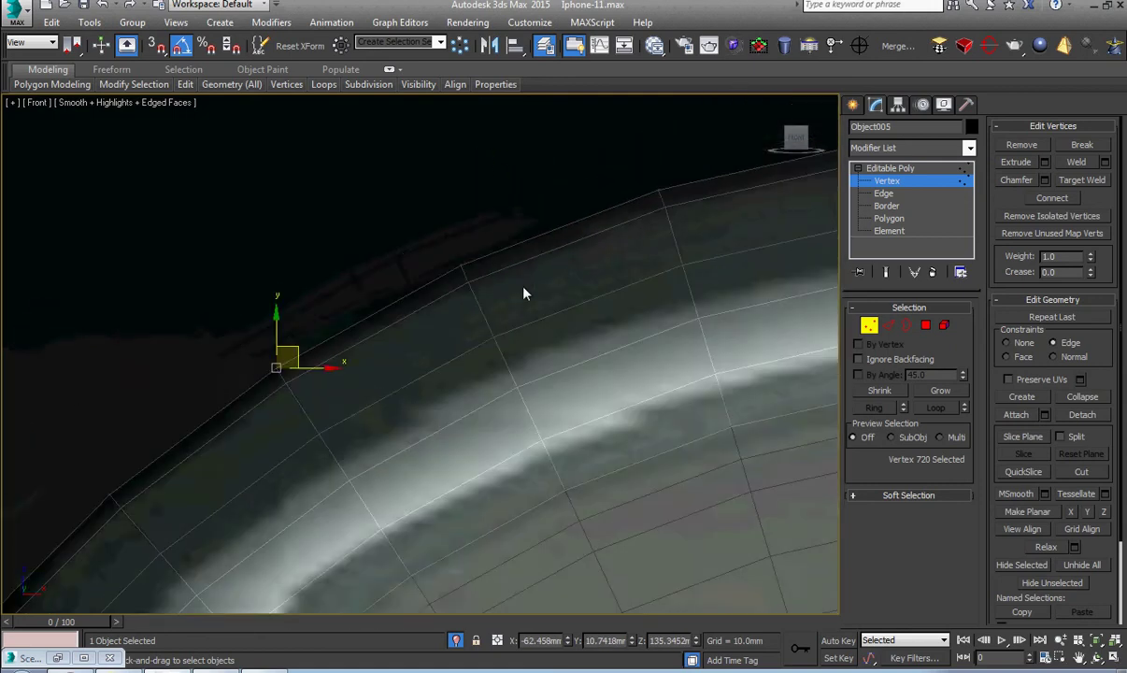
scroll(523, 287, down, 2)
middle_drag(523, 288, 377, 309)
scroll(607, 273, down, 2)
middle_drag(617, 273, 531, 301)
scroll(565, 268, up, 5)
drag(533, 217, 525, 251)
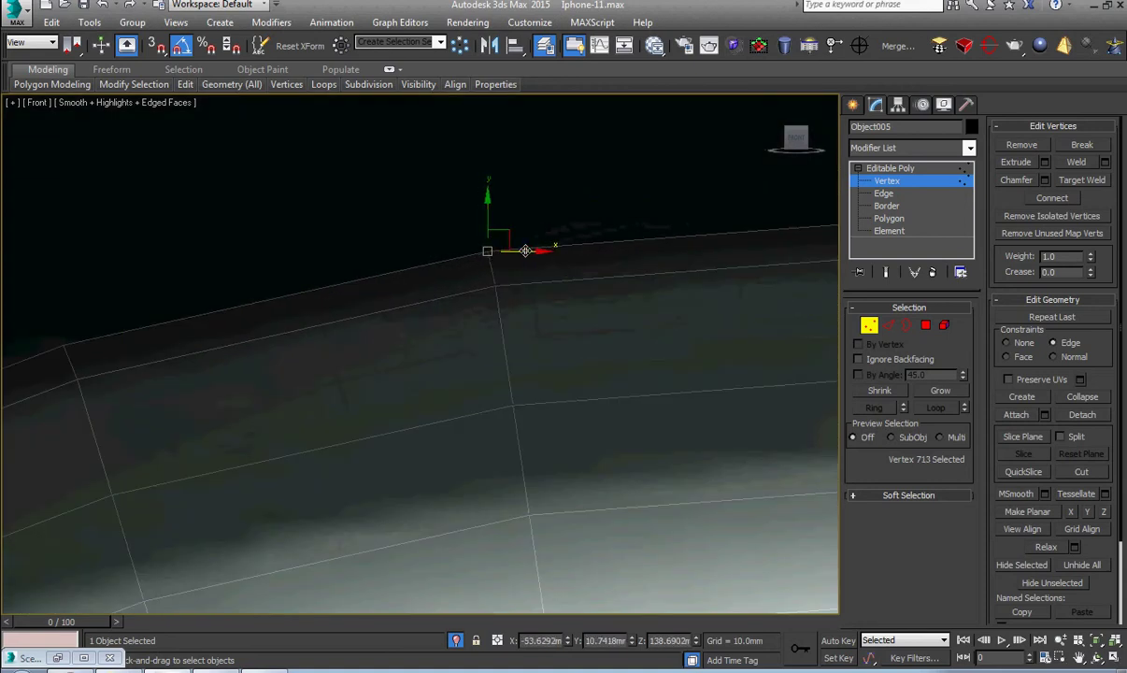
Slide the outermost central vertex of the row where the corner ends and the straight top side begins into line with its row
scroll(558, 266, down, 5)
middle_drag(571, 274, 581, 259)
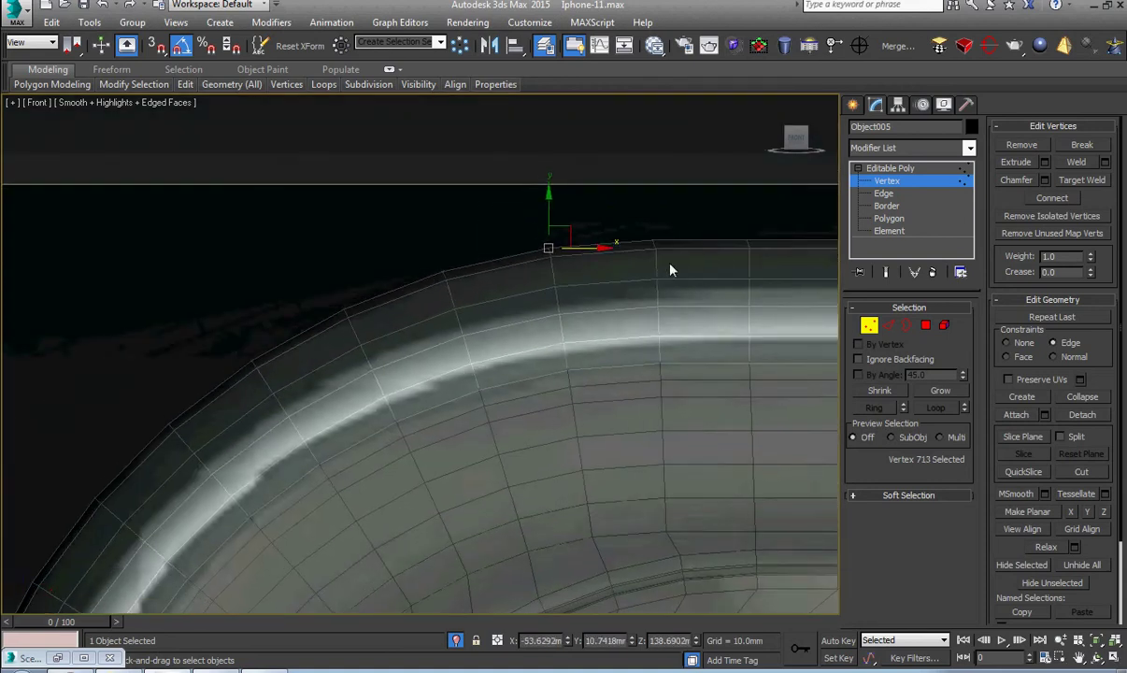
scroll(668, 260, up, 5)
drag(665, 180, 585, 222)
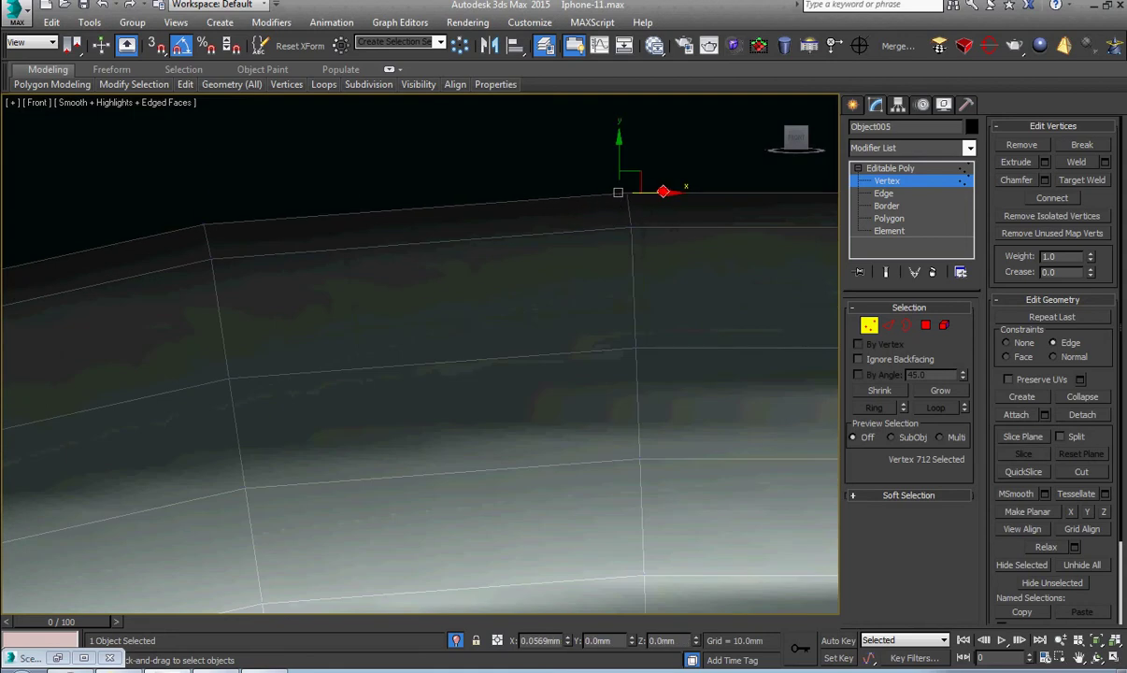
drag(665, 191, 666, 192)
Slide the outermost central vertex of the next row on the straight top side along its edge into line with its row
middle_drag(787, 210, 472, 307)
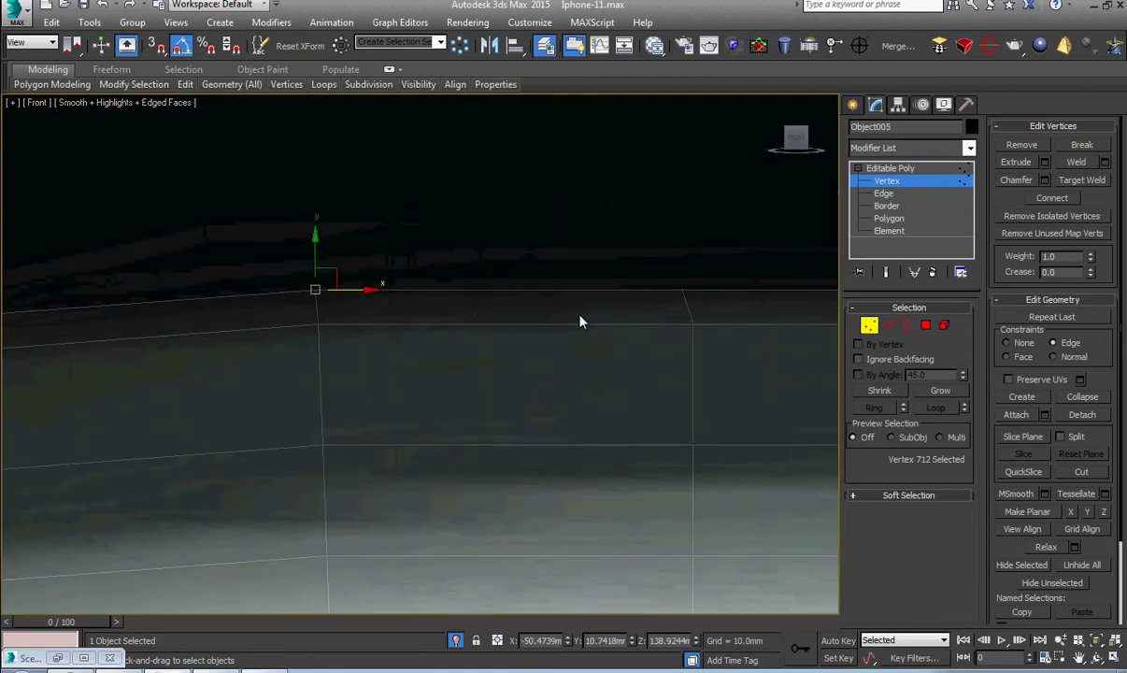
scroll(580, 317, up, 3)
middle_drag(727, 288, 402, 286)
drag(409, 248, 520, 267)
scroll(528, 273, down, 5)
middle_drag(685, 296, 446, 311)
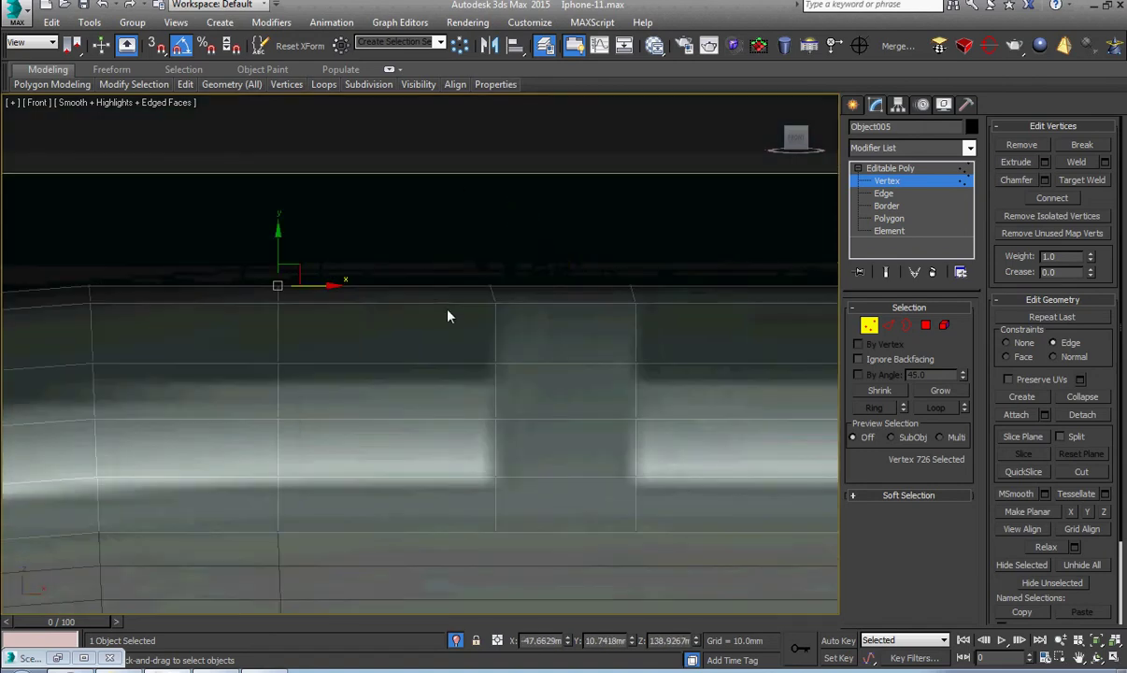
Select the two edge loops bounding the top antenna band and make each planar in X
scroll(476, 290, up, 2)
scroll(527, 297, down, 1)
middle_drag(528, 297, 444, 270)
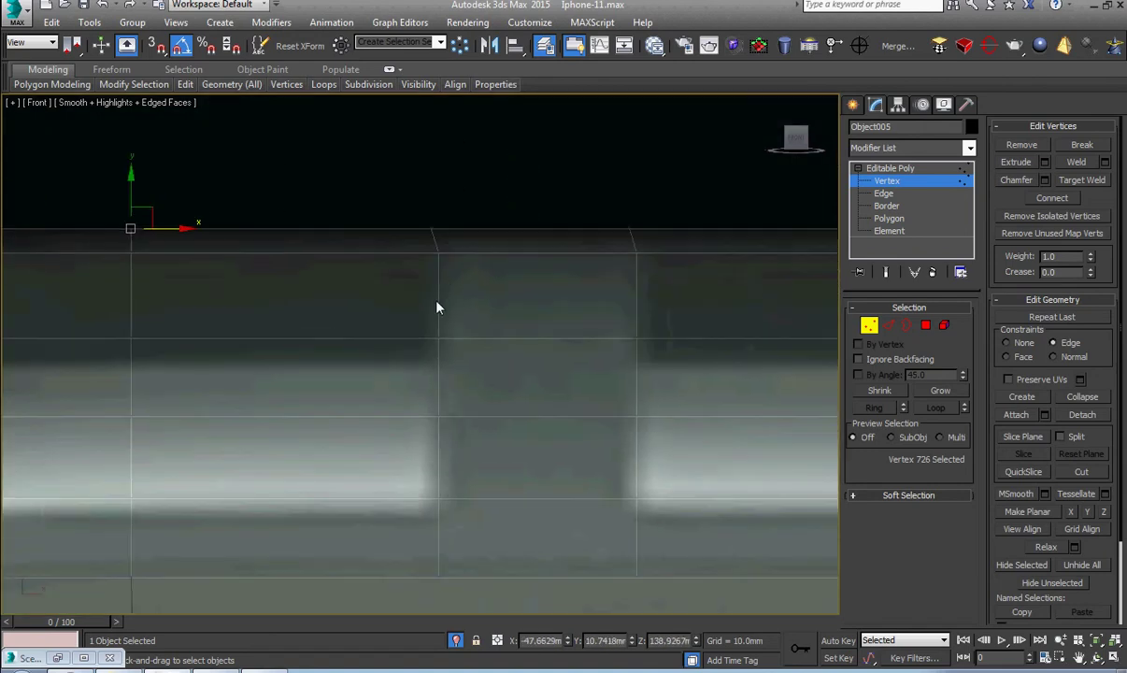
key(2)
double_click(437, 304)
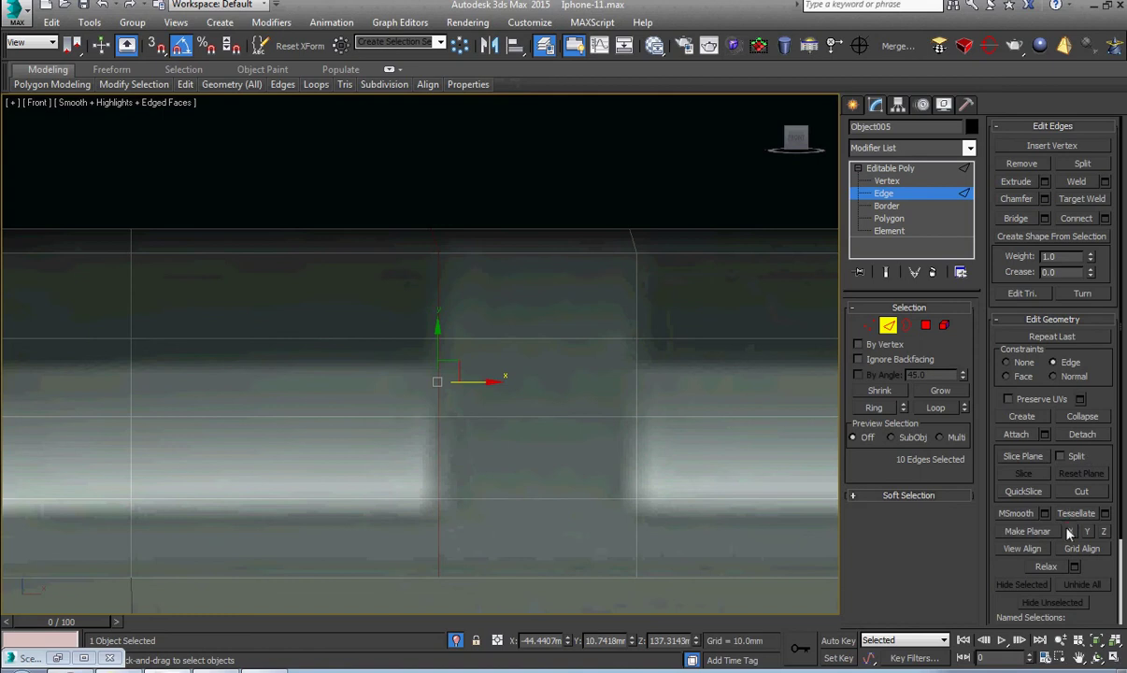
double_click(638, 397)
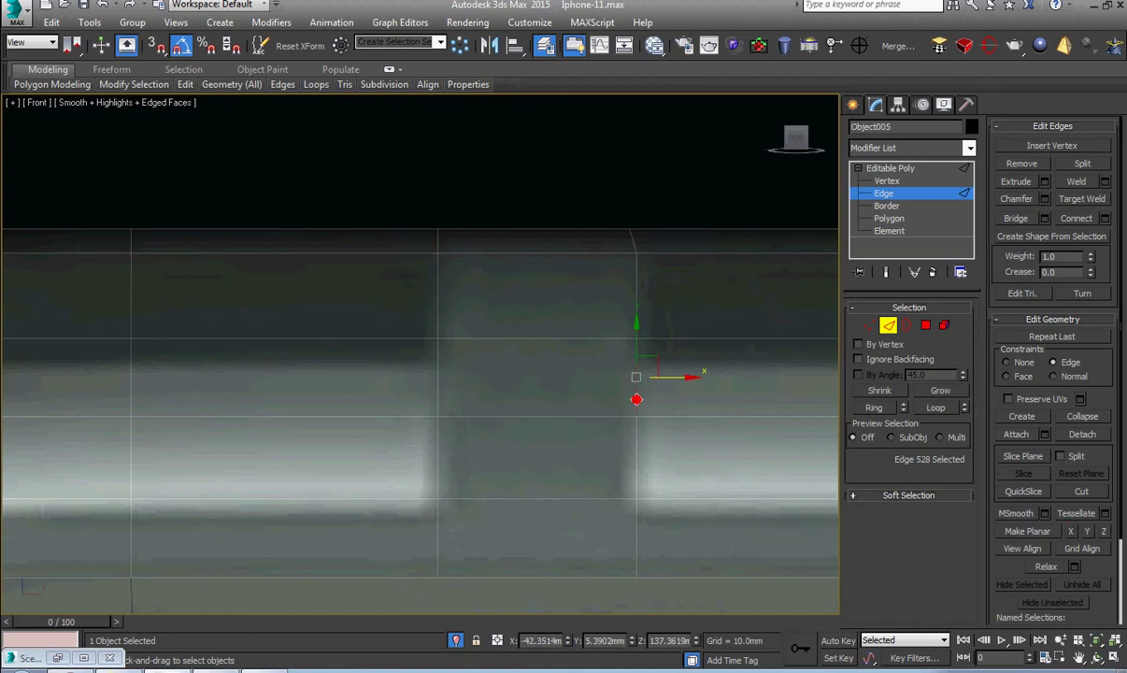
click(1072, 531)
Make the first edge loop past the top antenna band planar in X
scroll(589, 477, down, 2)
middle_drag(635, 446, 397, 423)
middle_drag(648, 420, 462, 408)
scroll(495, 384, up, 1)
double_click(526, 388)
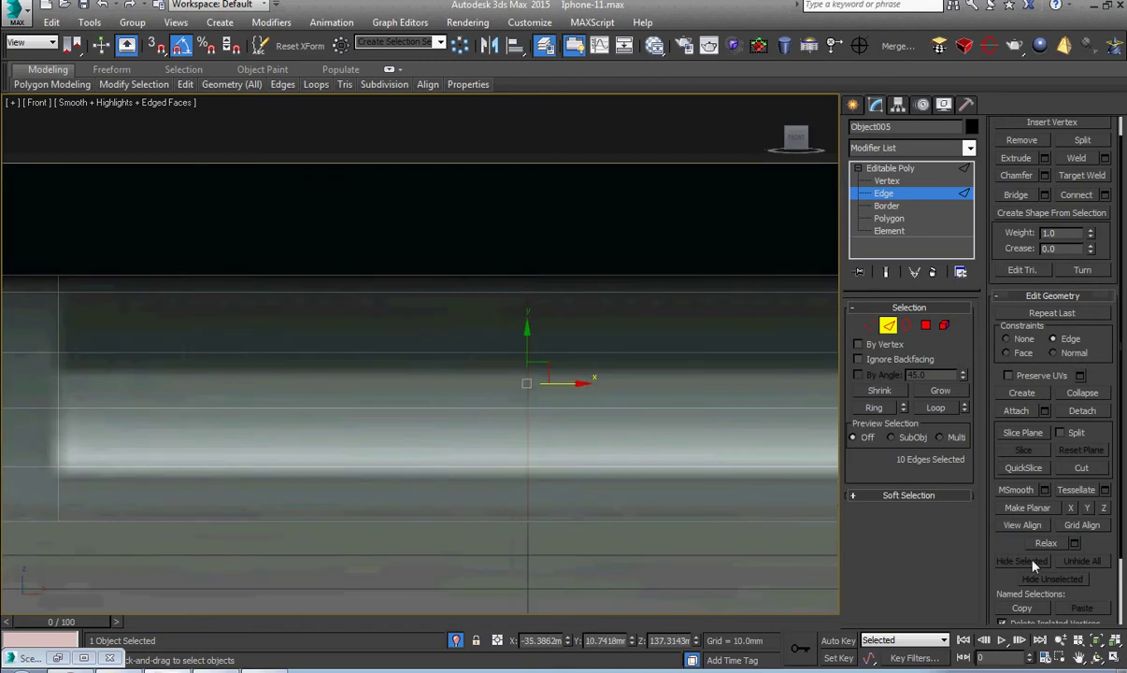
Make the next two neighbouring edge loops farther along the top side planar in X
scroll(616, 463, down, 3)
middle_drag(666, 465, 458, 450)
middle_drag(757, 450, 568, 435)
click(558, 399)
double_click(559, 399)
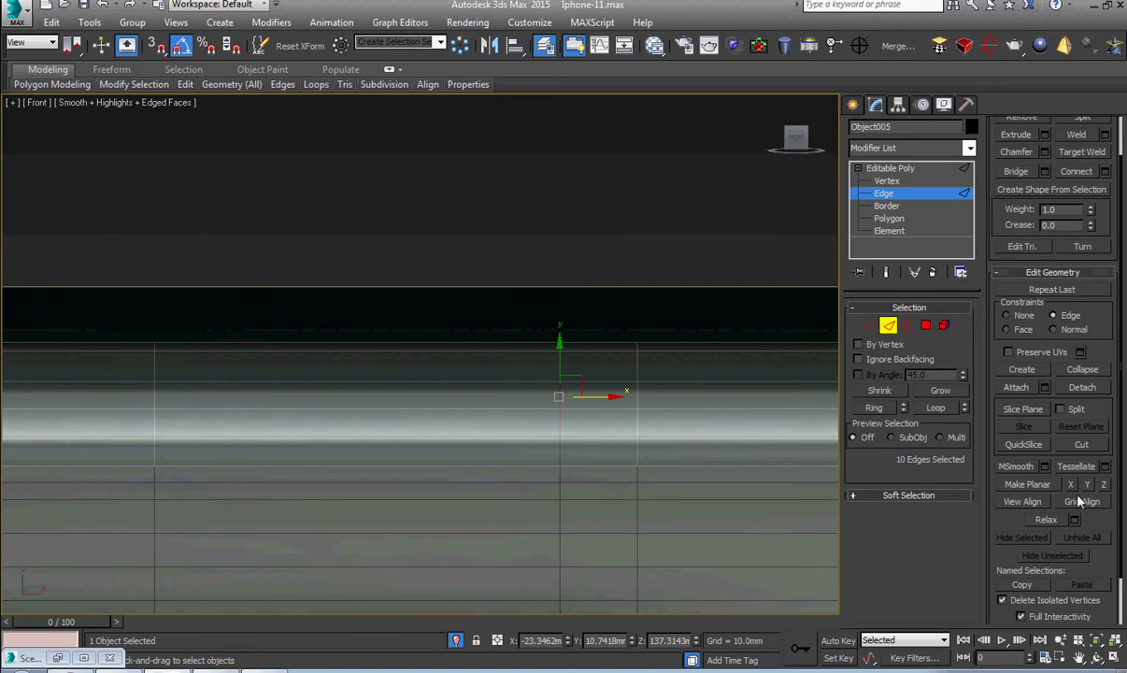
middle_drag(696, 469, 588, 451)
double_click(529, 386)
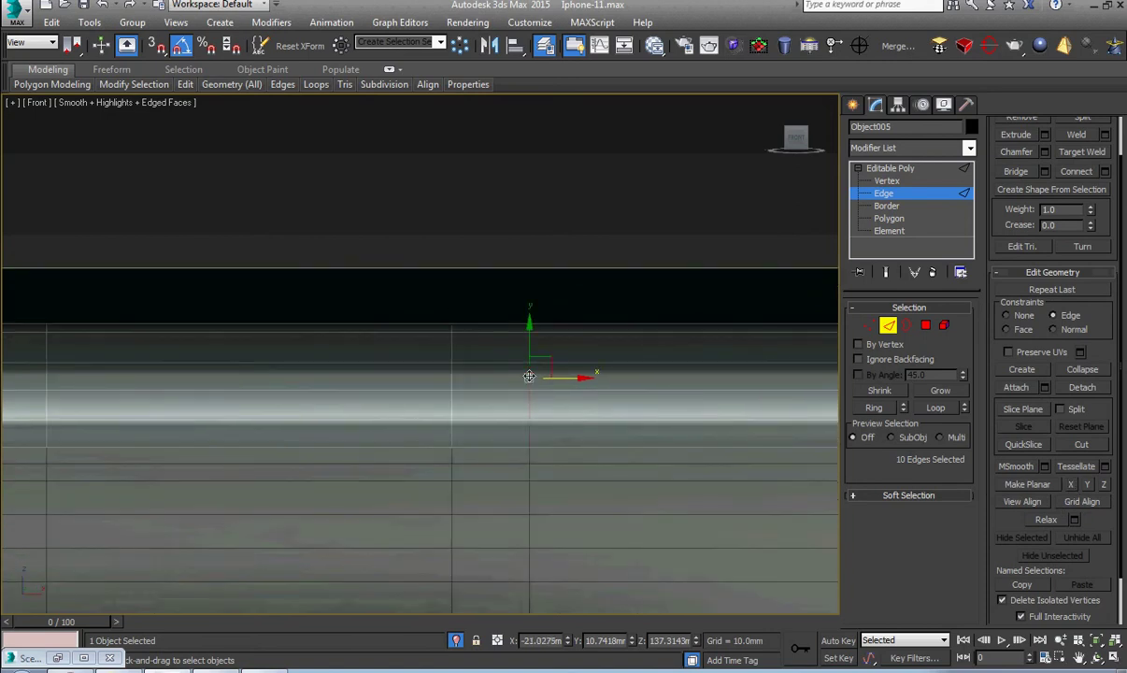
alt+middle_drag(529, 388, 513, 476)
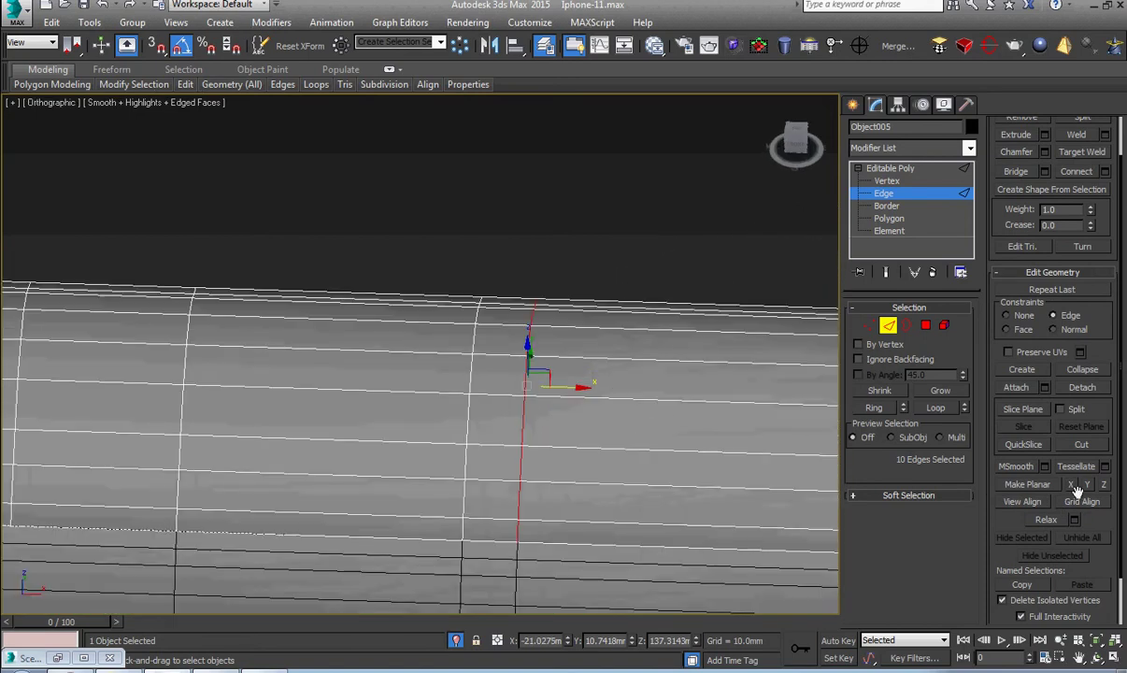
In the Front view, make the edge loop where the top side meets the opposite corner planar in X
scroll(1013, 458, down, 1)
scroll(645, 472, down, 2)
middle_drag(622, 479, 551, 450)
scroll(551, 450, down, 3)
middle_drag(551, 450, 324, 415)
scroll(586, 425, up, 2)
scroll(586, 424, up, 2)
double_click(509, 392)
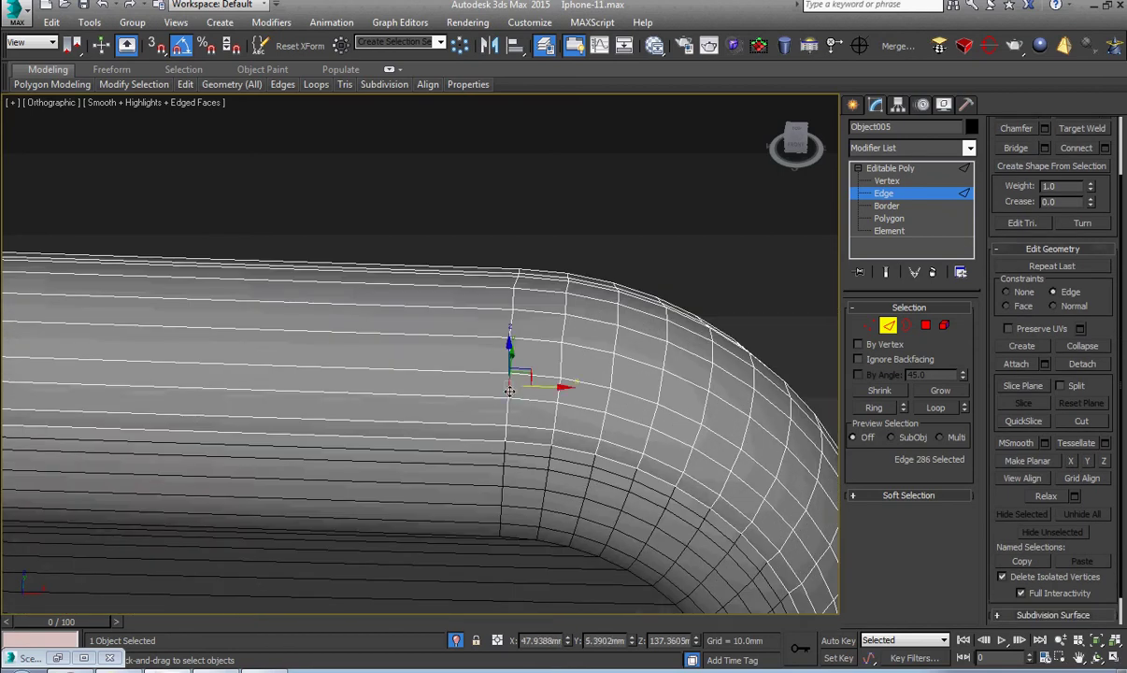
key(f)
key(z)
scroll(508, 392, down, 2)
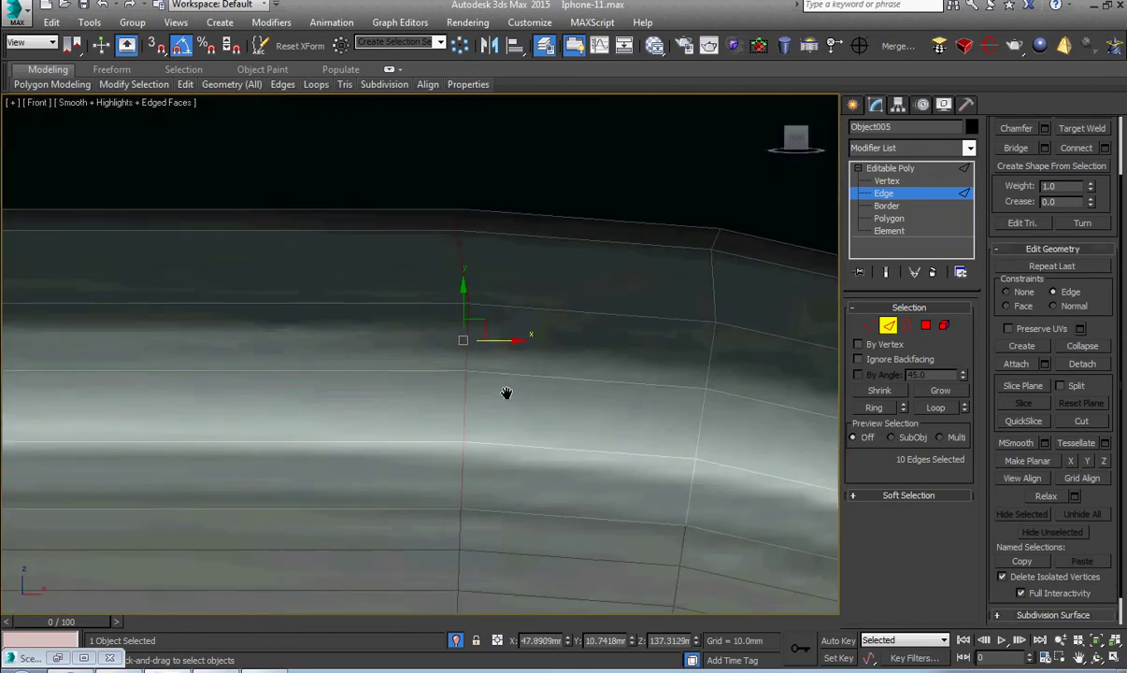
click(1087, 461)
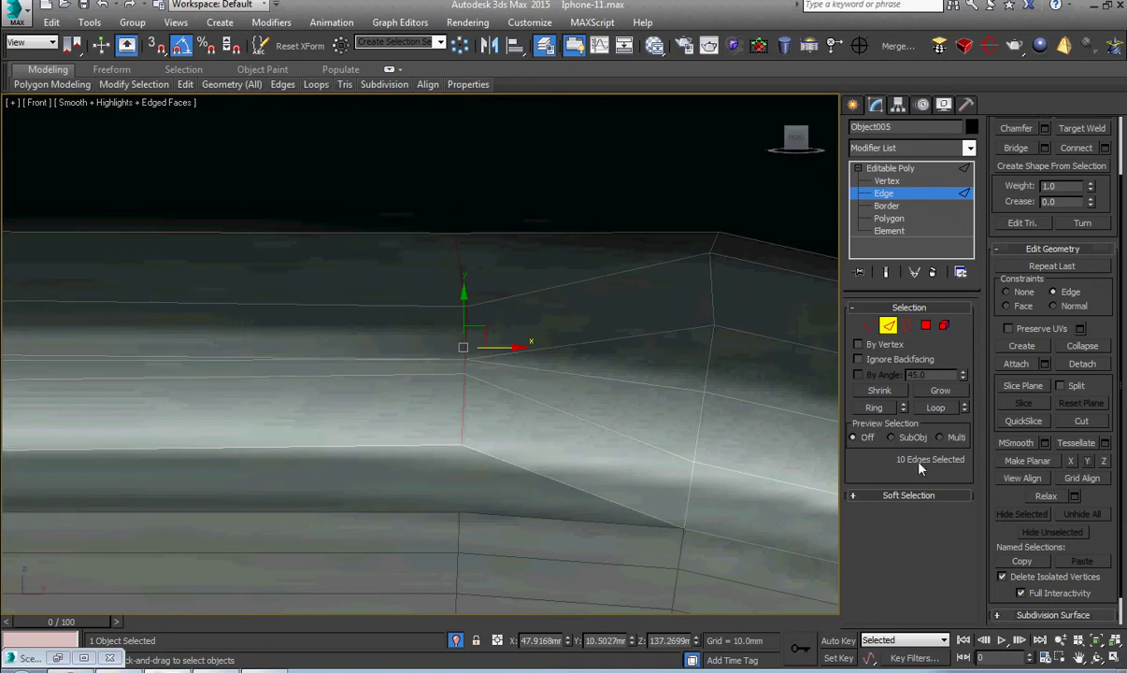
click(1086, 462)
Slide the rim and outermost vertices of the opposite corner's first row along their edges to straighten the row
middle_drag(685, 459, 572, 444)
middle_drag(614, 271, 581, 297)
scroll(608, 282, up, 3)
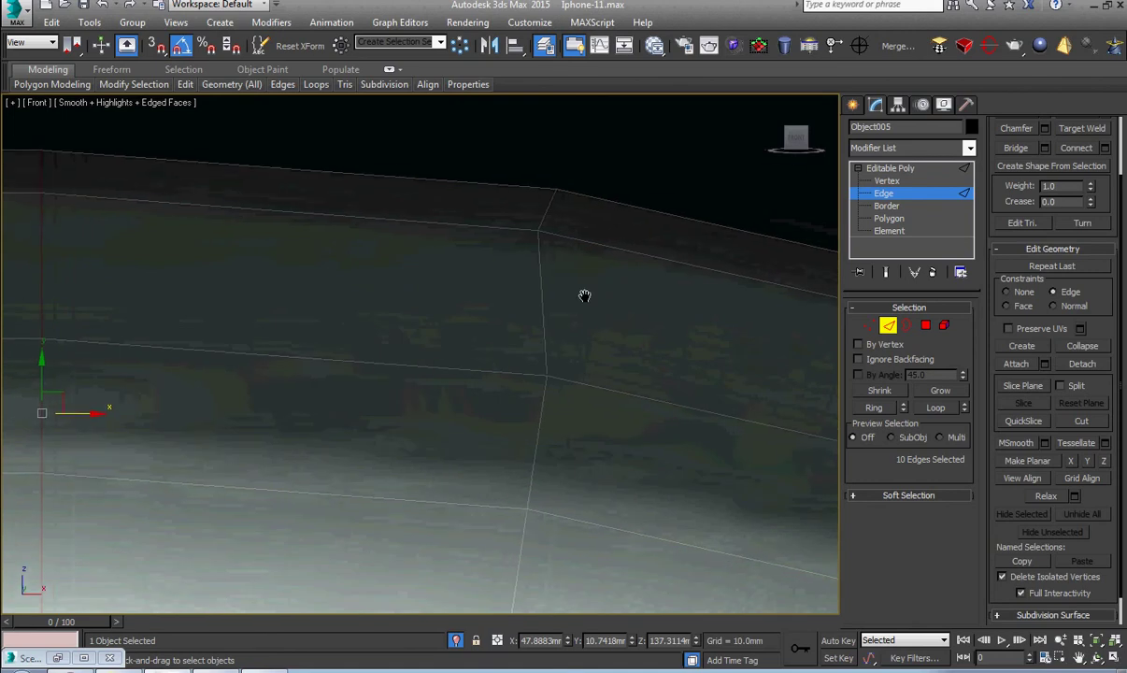
key(1)
drag(513, 263, 578, 168)
drag(580, 217, 612, 224)
click(604, 176)
mouse_move(604, 176)
mouse_down()
mouse_move(577, 207)
mouse_move(609, 189)
mouse_up()
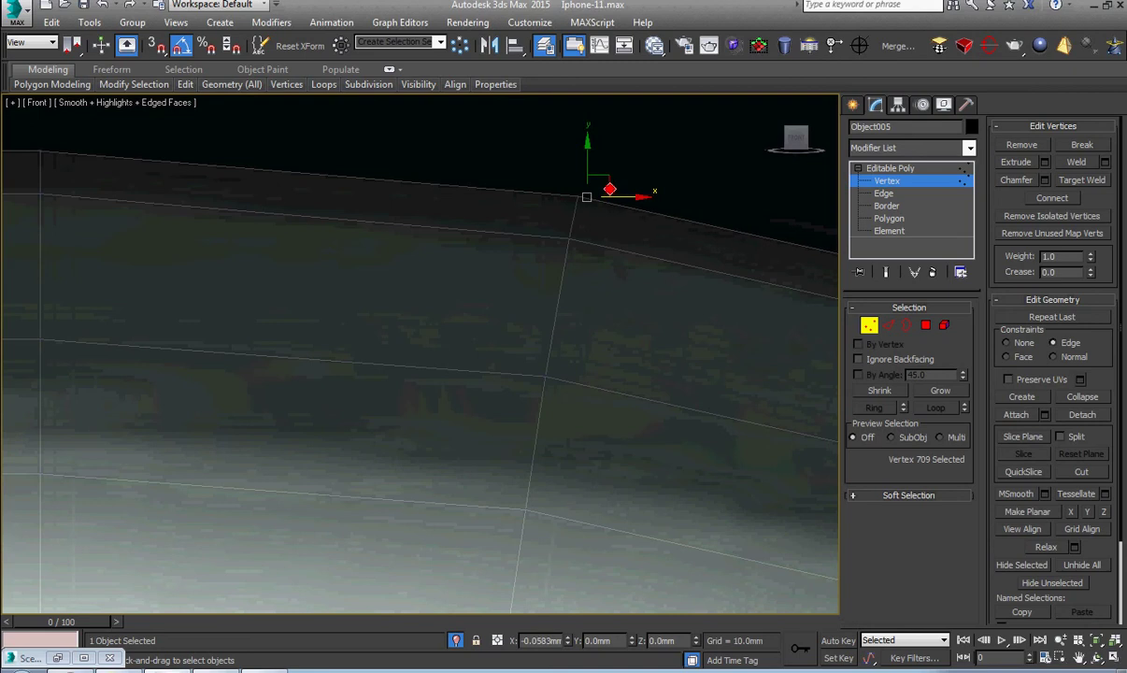
Align the outer vertices of the opposite corner's second row by sliding them along their edges
scroll(630, 259, down, 5)
middle_drag(643, 276, 594, 254)
scroll(593, 255, up, 3)
middle_drag(646, 280, 434, 265)
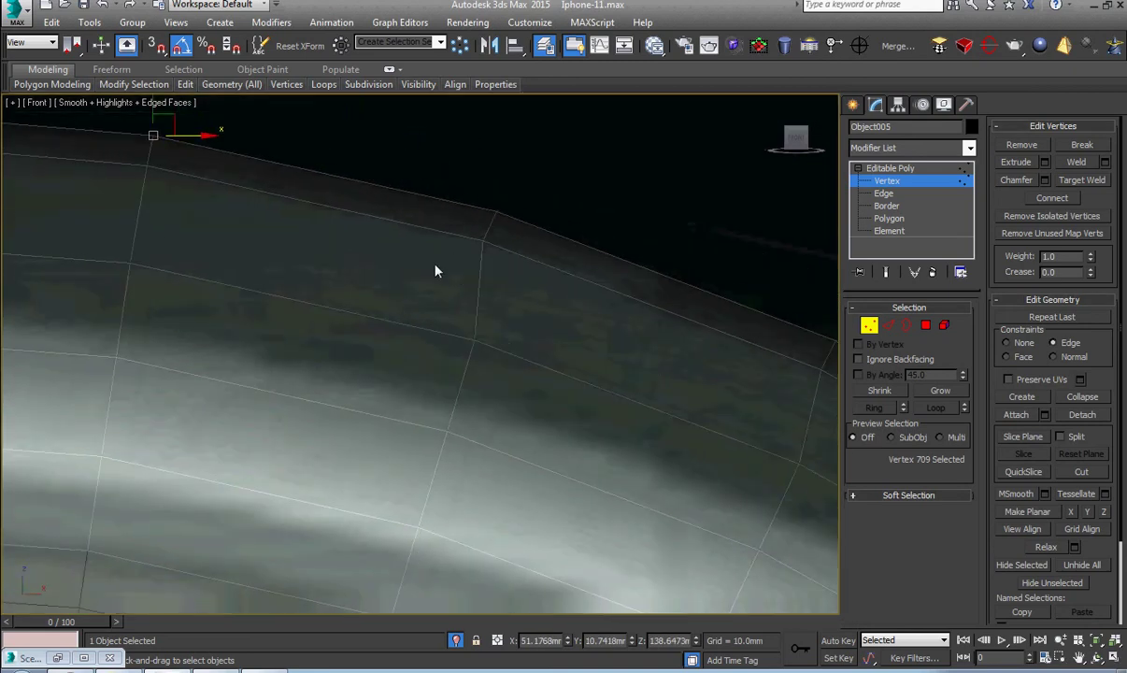
drag(435, 265, 520, 213)
click(546, 222)
scroll(545, 221, up, 3)
Select the three outer vertices of the opposite corner's third row and slide them into line
scroll(521, 213, down, 6)
middle_drag(551, 239, 382, 186)
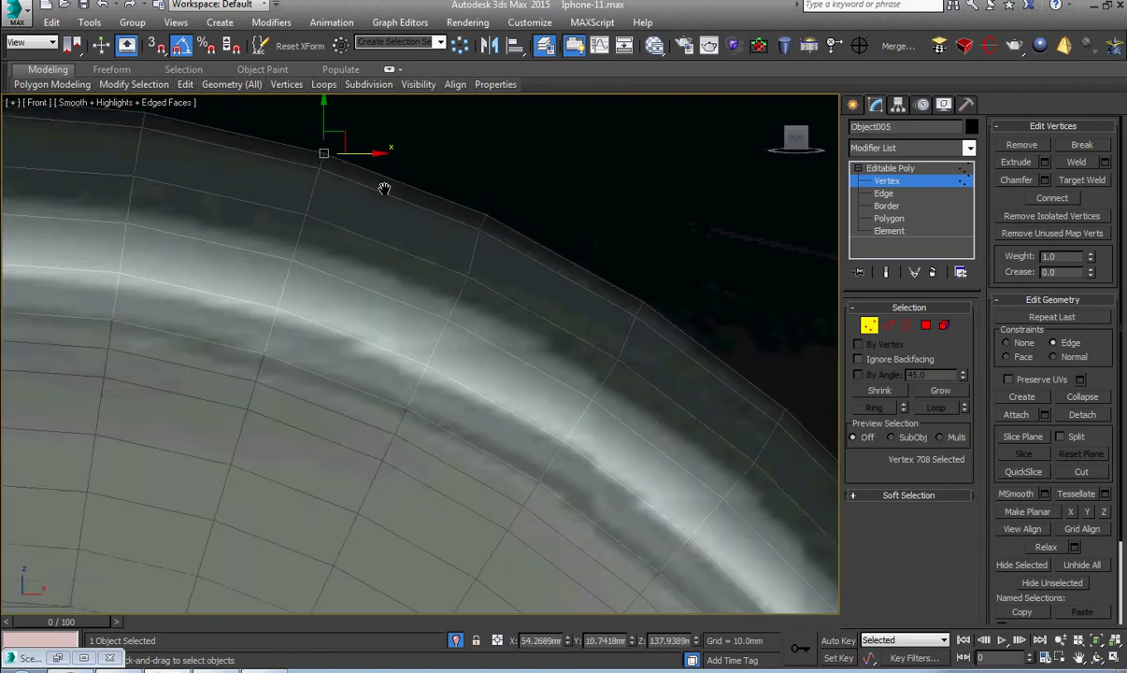
scroll(382, 186, up, 4)
scroll(533, 211, up, 2)
drag(461, 259, 528, 236)
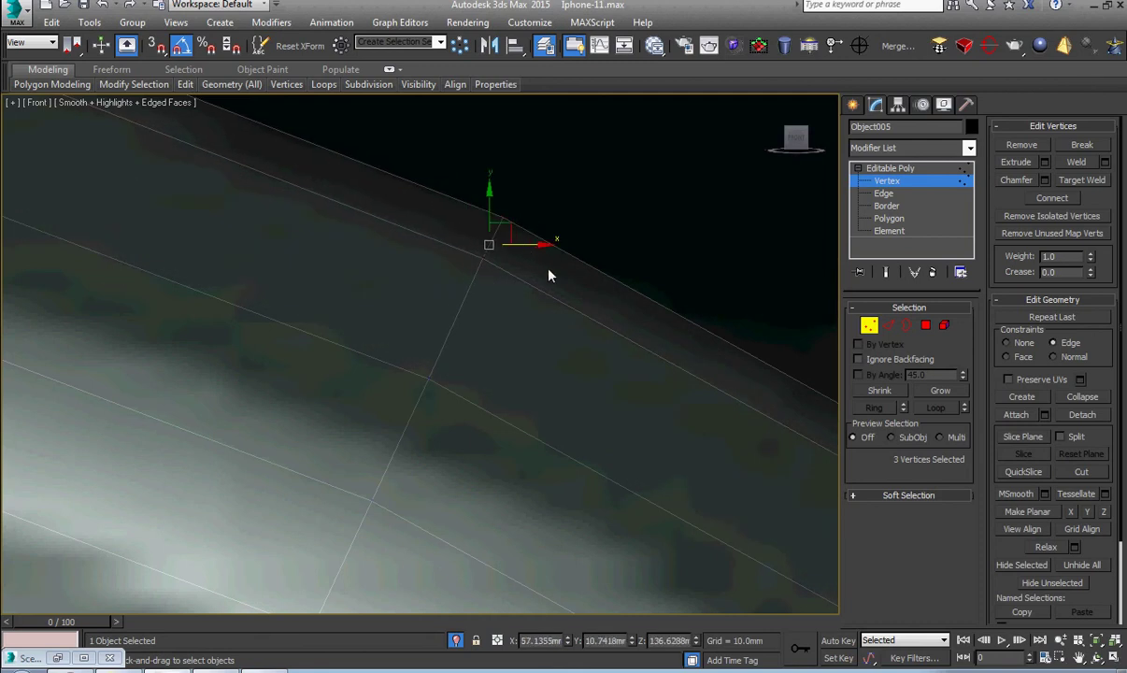
Slide the three outer vertices of the opposite corner's fourth row along their edges into line with the row
scroll(548, 269, down, 6)
middle_drag(565, 294, 299, 168)
scroll(415, 214, up, 6)
drag(438, 221, 603, 331)
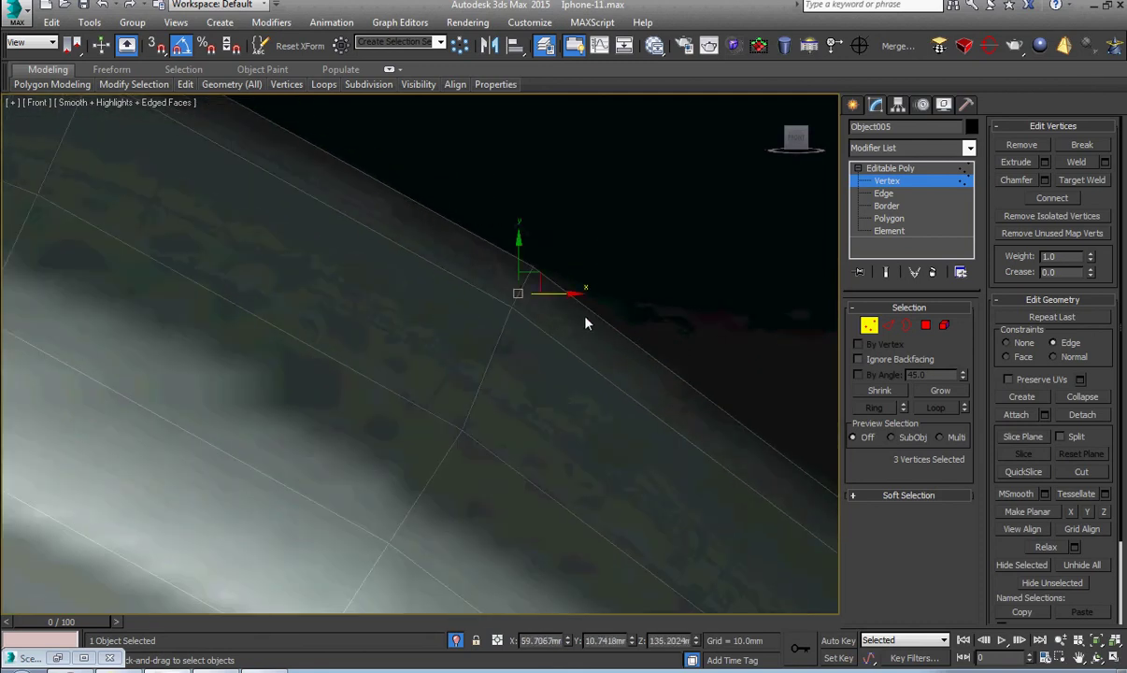
drag(555, 292, 573, 300)
scroll(604, 357, down, 6)
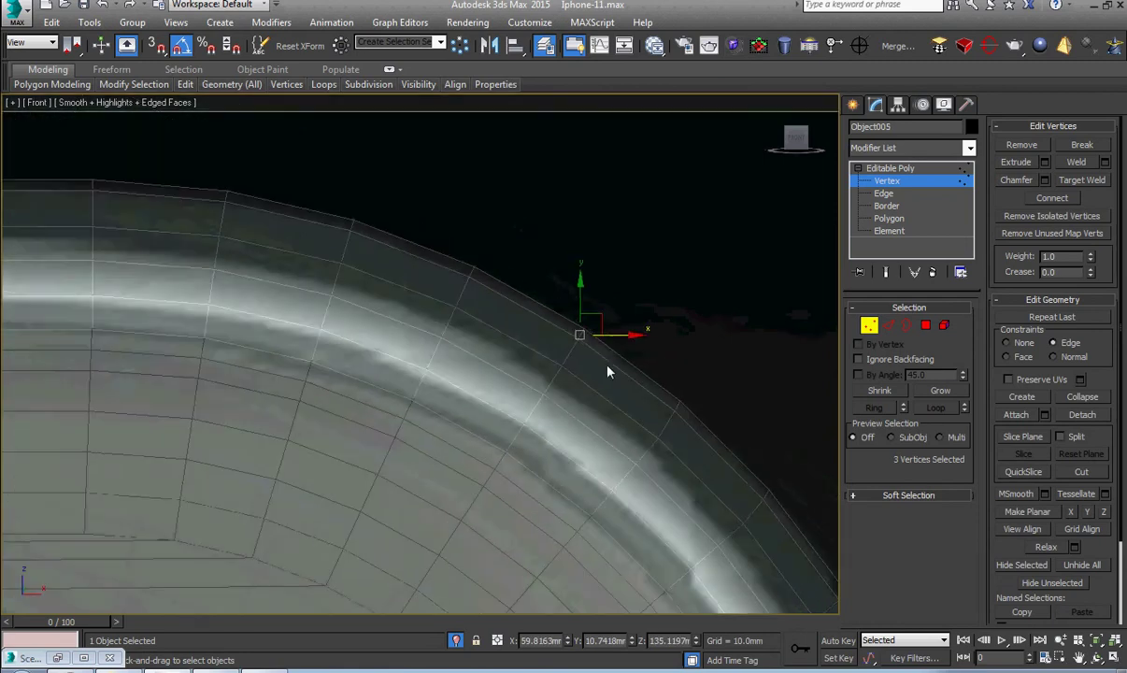
Straighten the opposite corner's fifth row by sliding its rim vertices and outermost central vertex along their edges
middle_drag(607, 365, 419, 270)
scroll(496, 296, up, 5)
drag(475, 316, 554, 362)
scroll(563, 415, down, 4)
scroll(551, 397, up, 6)
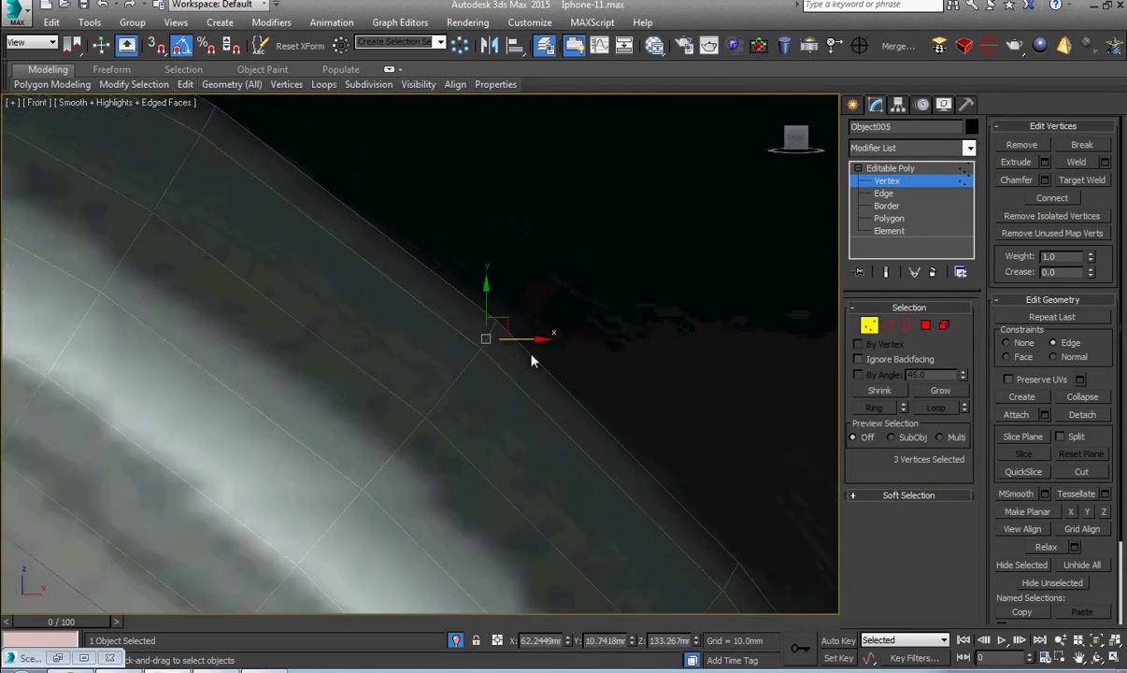
drag(514, 278, 453, 335)
scroll(534, 339, up, 2)
scroll(533, 334, up, 2)
drag(469, 277, 475, 278)
Slide the sixth corner row's three rim vertices, and its outermost central vertex separately, into line with the row
scroll(553, 403, down, 4)
scroll(559, 412, down, 4)
middle_drag(563, 418, 402, 239)
scroll(473, 404, up, 4)
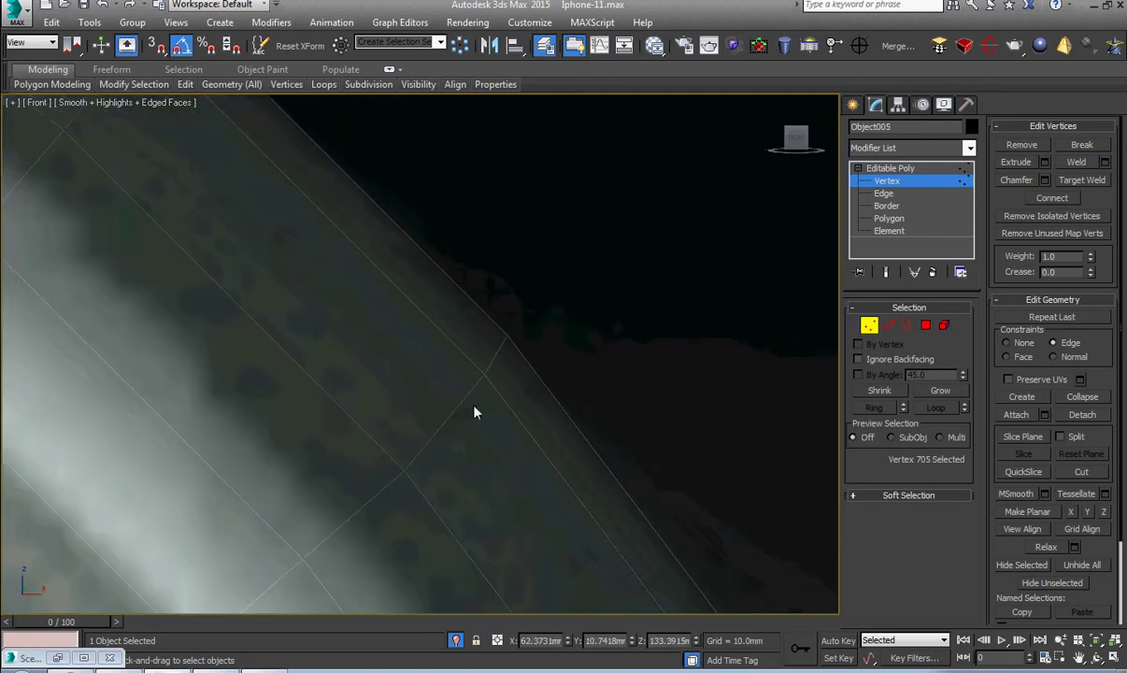
drag(465, 399, 529, 320)
drag(525, 362, 535, 367)
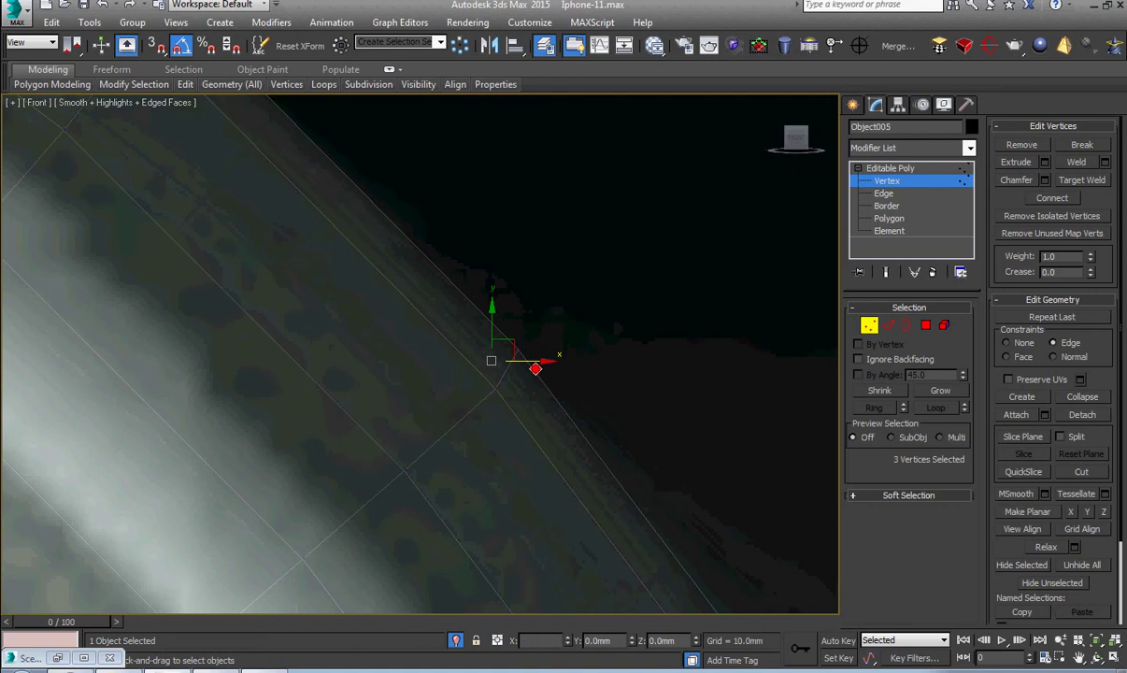
click(548, 396)
drag(547, 316, 475, 360)
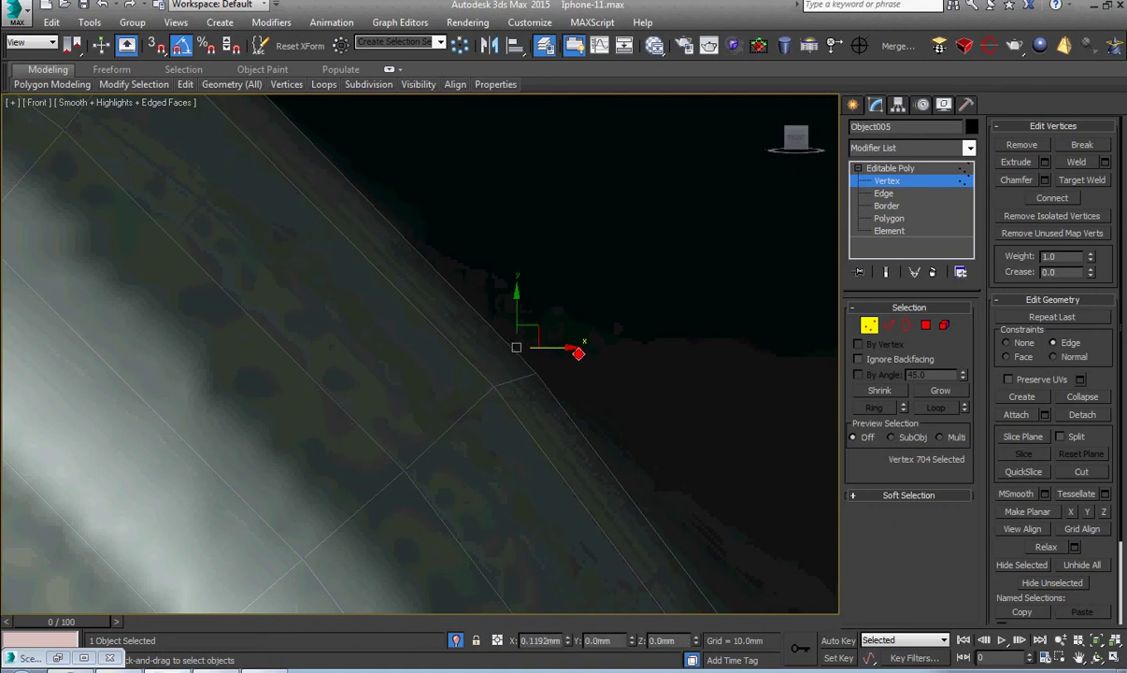
drag(566, 345, 568, 346)
Align the seventh corner row's three rim vertices and outermost central vertex by sliding them along their edges
scroll(580, 410, down, 4)
middle_drag(581, 412, 472, 269)
scroll(548, 347, up, 4)
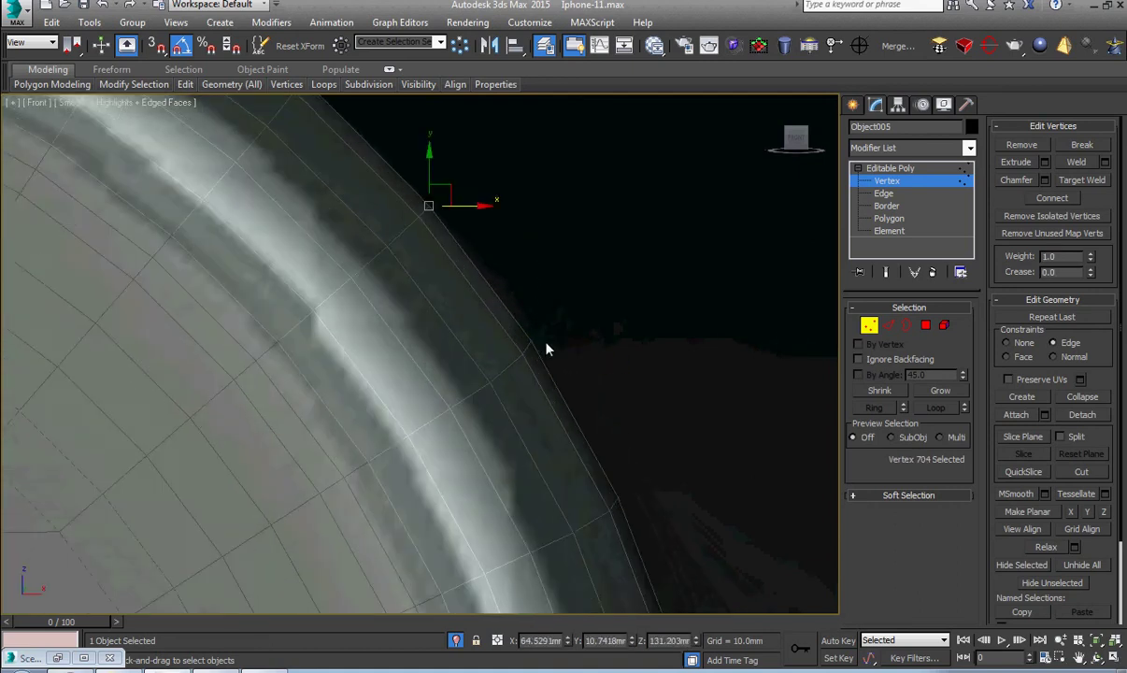
drag(547, 299, 474, 399)
scroll(506, 385, up, 2)
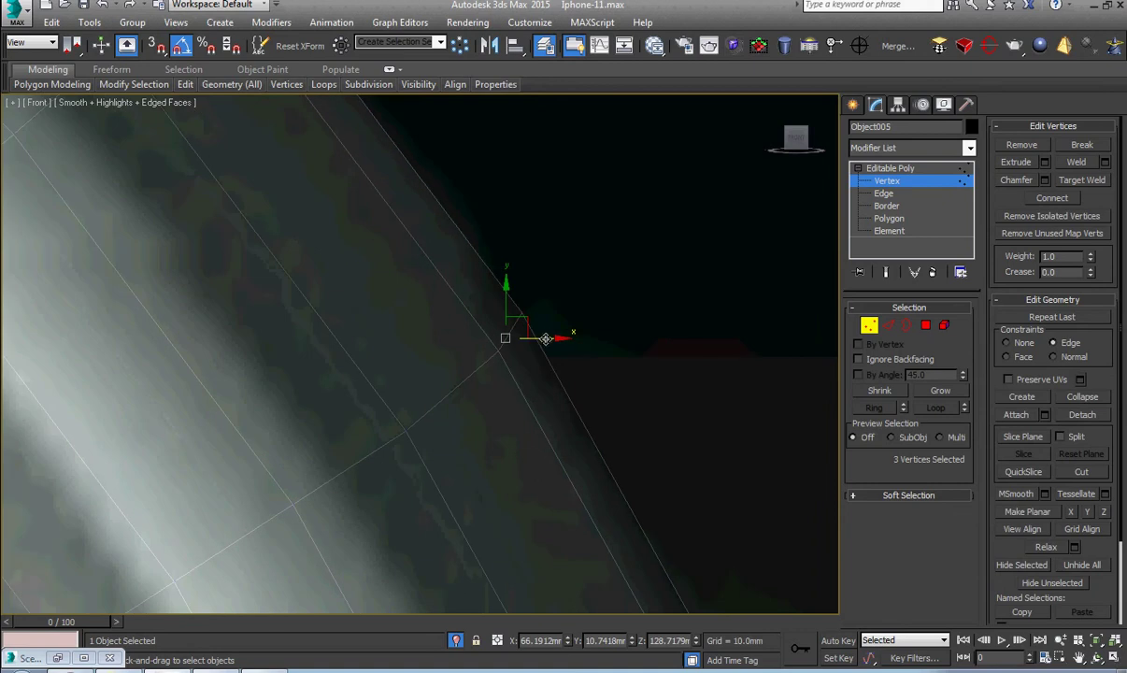
drag(546, 338, 558, 346)
drag(567, 296, 576, 342)
Slide the eighth corner row's rim vertices and outermost central vertex down along their edges to straighten the row
scroll(579, 351, down, 4)
middle_drag(588, 387, 505, 270)
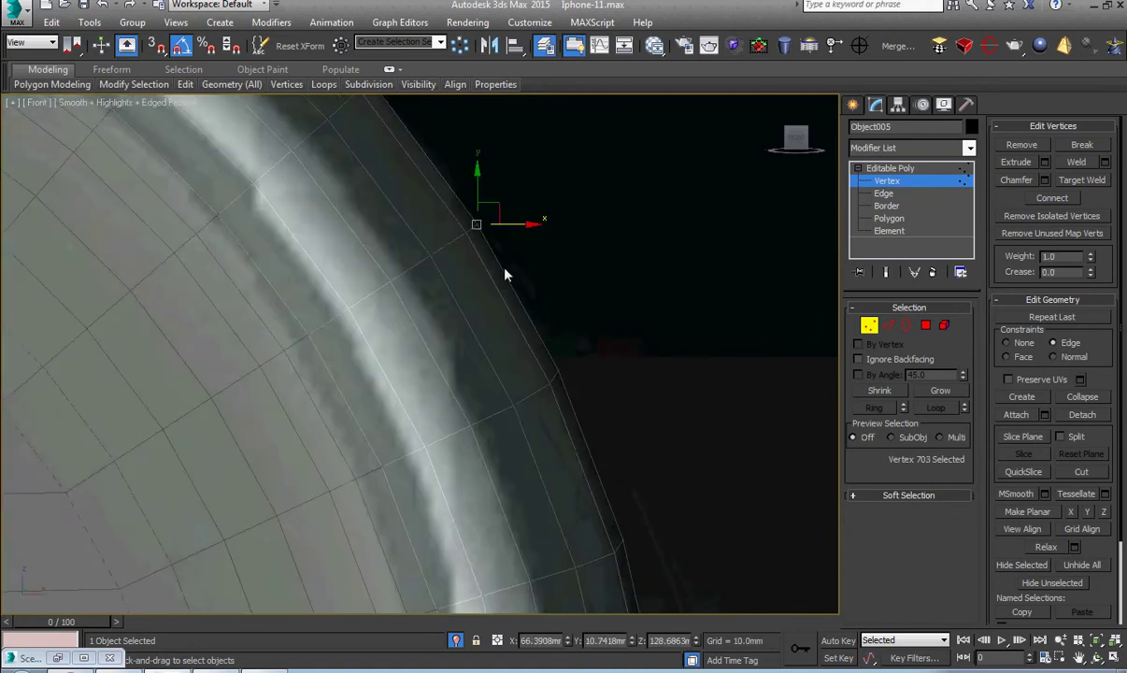
scroll(543, 388, up, 5)
drag(526, 395, 628, 282)
drag(593, 347, 622, 352)
click(620, 307)
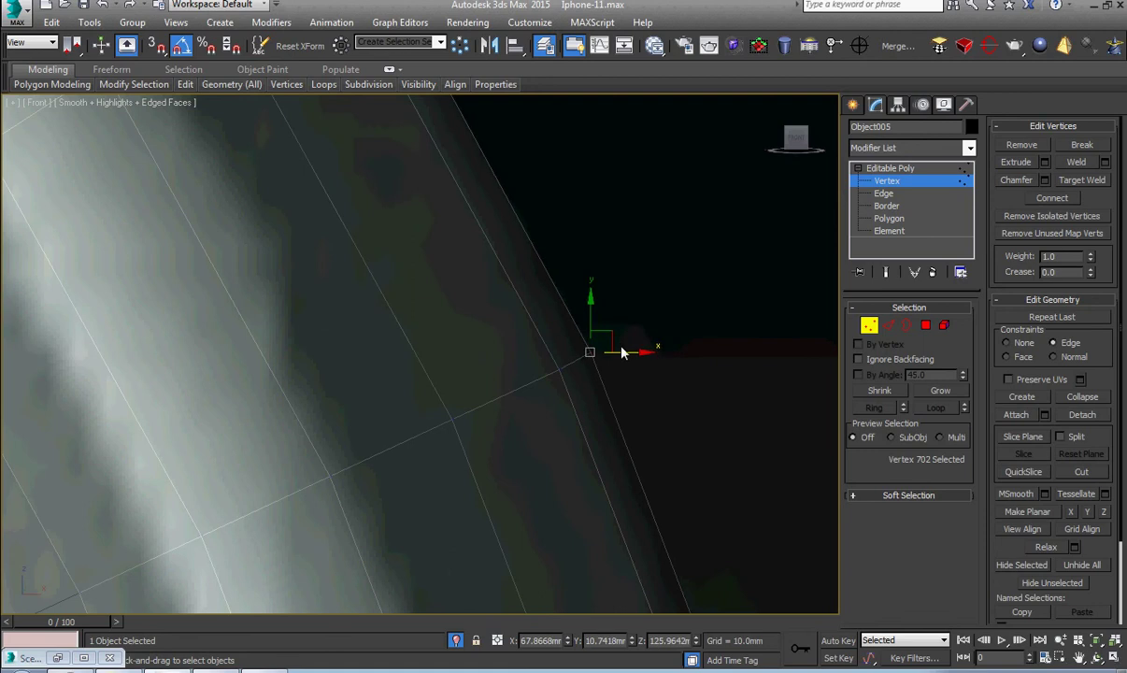
Slide the ninth corner row's outermost central vertex down along its edge into line with the row
scroll(621, 354, down, 5)
middle_drag(619, 383, 556, 284)
scroll(603, 434, up, 2)
scroll(604, 428, up, 3)
drag(665, 346, 656, 379)
Slide the tenth corner row's outermost central vertex down along its edge to line up with its cross edges
scroll(658, 382, down, 5)
middle_drag(665, 482, 566, 342)
scroll(566, 343, up, 5)
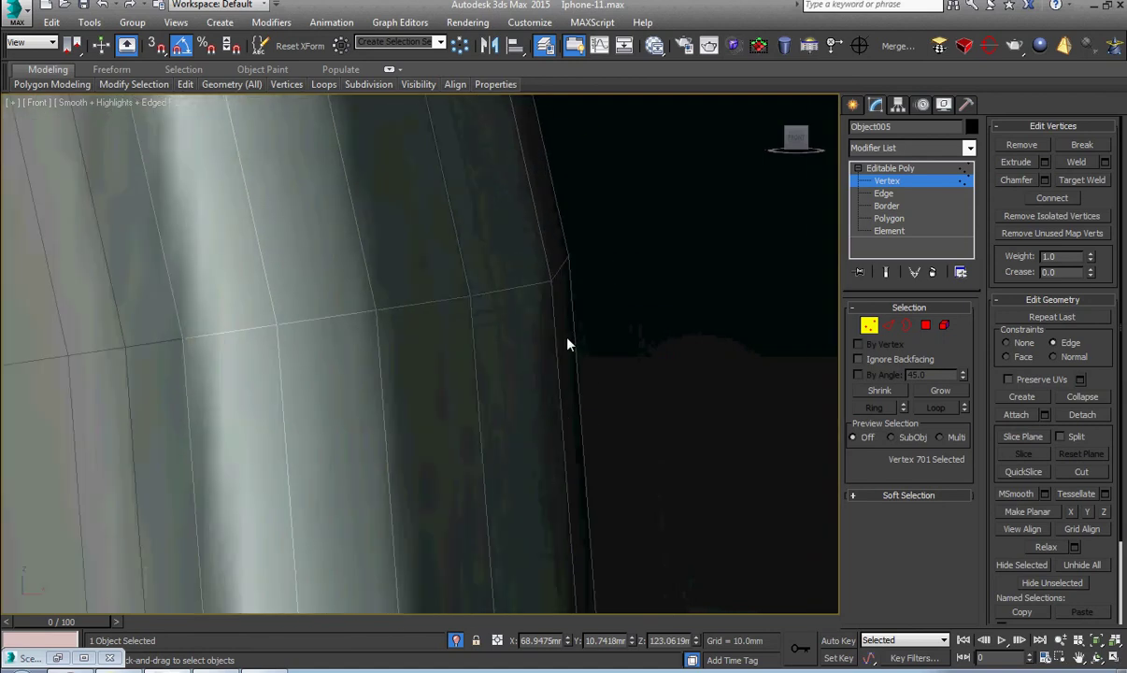
click(571, 262)
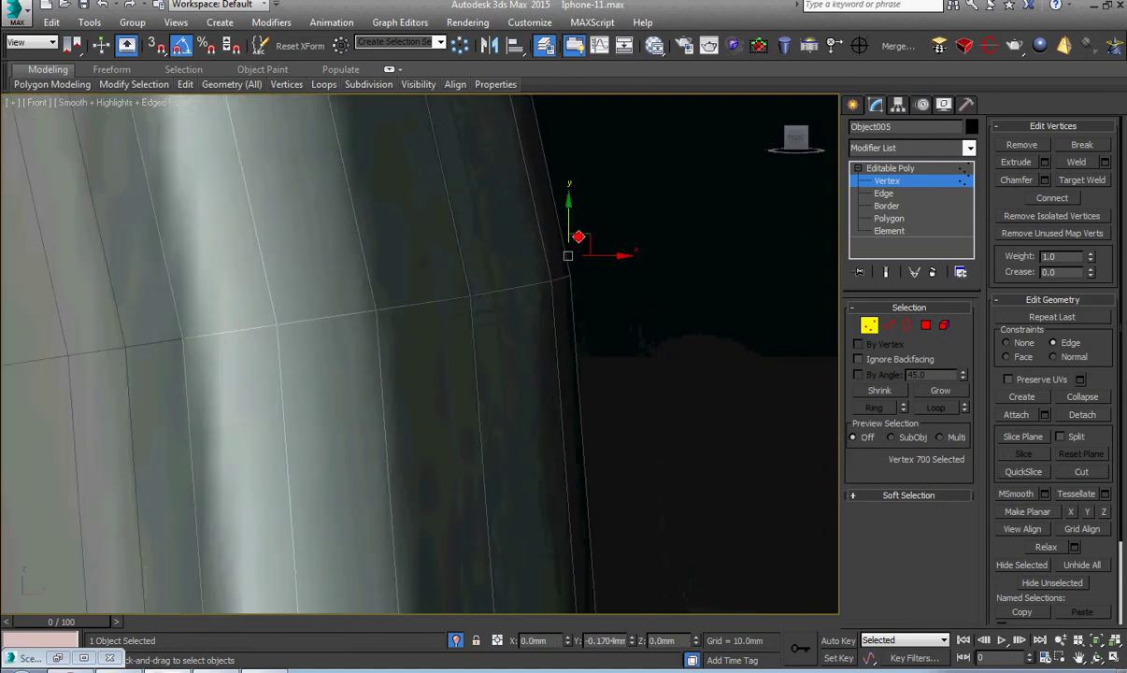
drag(579, 237, 579, 239)
Align the outermost central vertex where the corner meets the straight long side by sliding it down along its edge
scroll(583, 360, down, 5)
middle_drag(585, 435, 559, 294)
scroll(558, 294, up, 7)
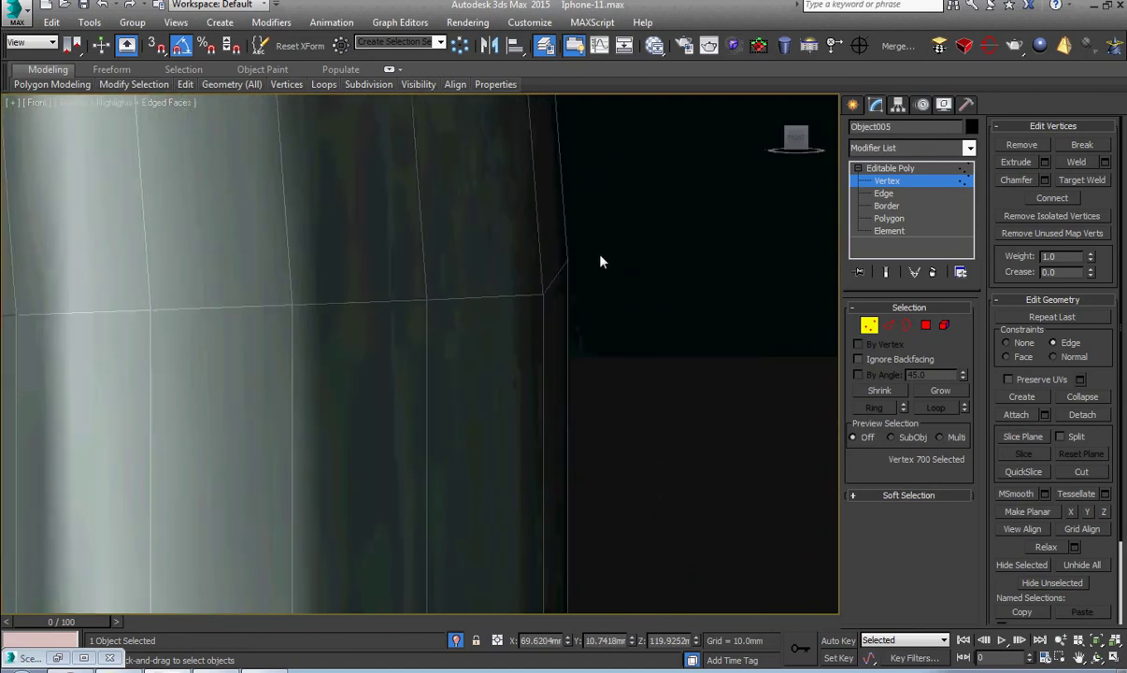
click(568, 261)
drag(568, 216, 580, 253)
Select the upper cross edge row of the antenna band on the long side, just below the corner
scroll(580, 254, down, 5)
middle_drag(574, 329, 558, 202)
scroll(553, 383, up, 3)
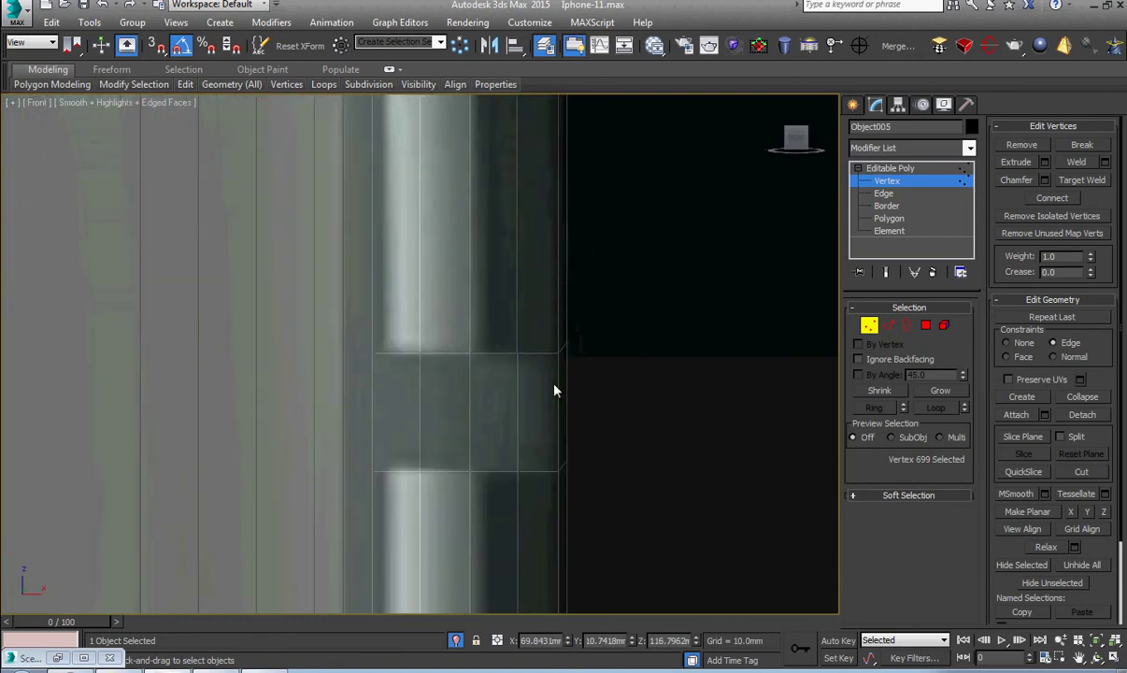
drag(628, 291, 379, 430)
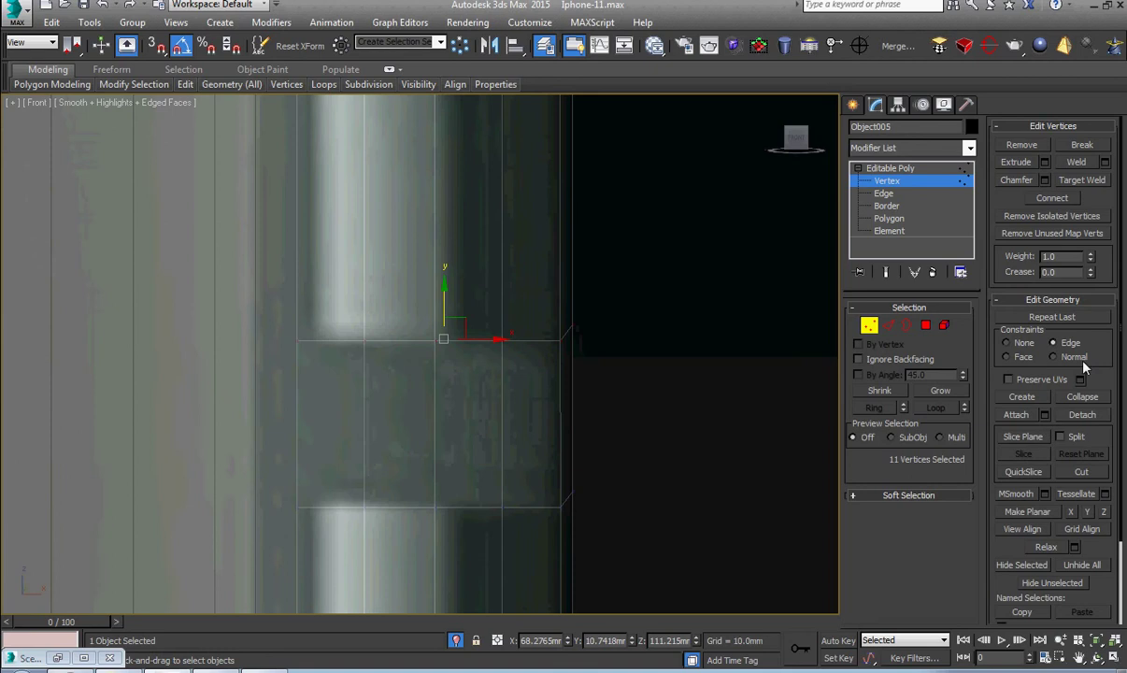
scroll(572, 411, down, 3)
key(alt+x)
alt+middle_drag(623, 422, 568, 431)
key(2)
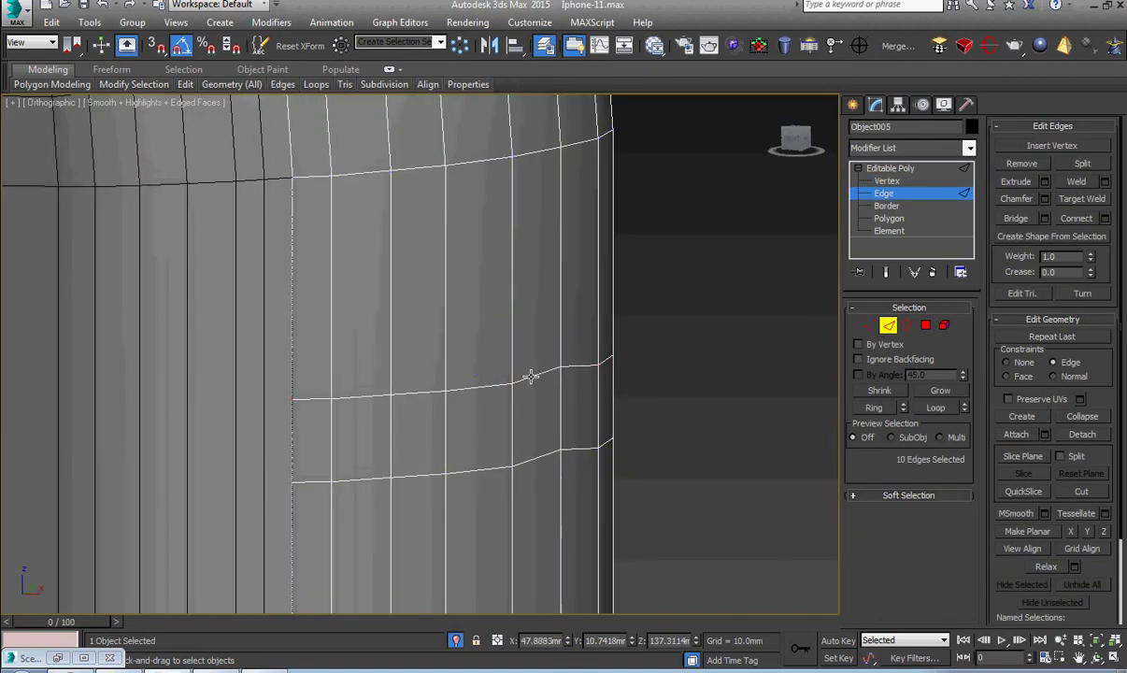
double_click(529, 376)
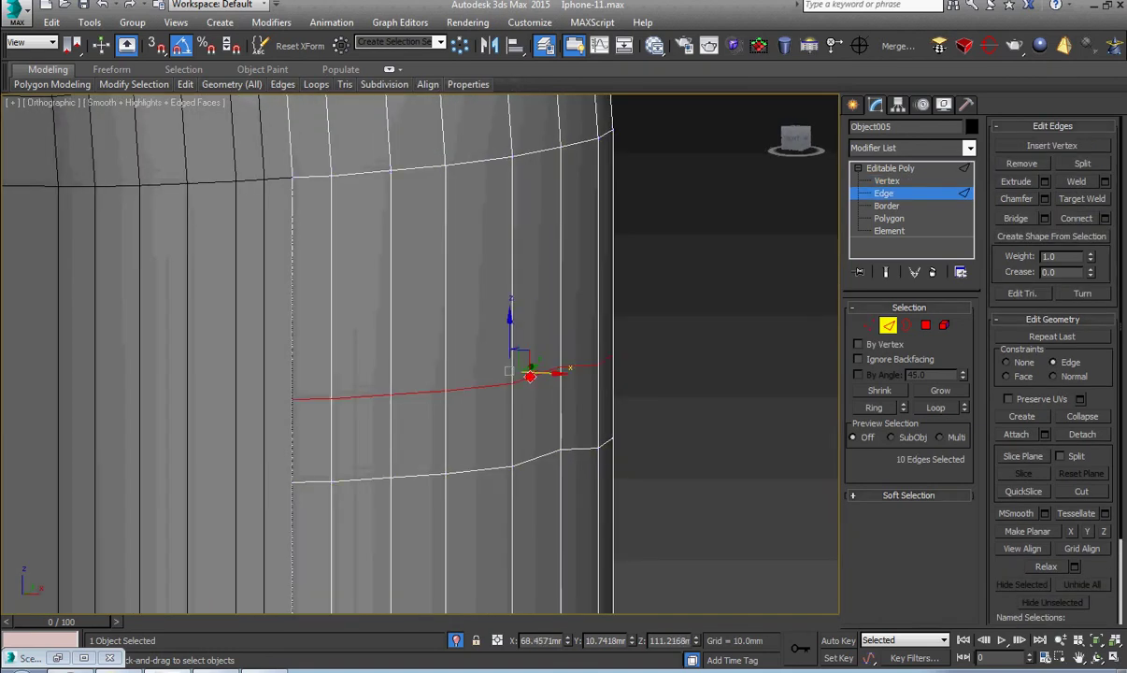
click(1071, 532)
middle_drag(469, 494, 453, 442)
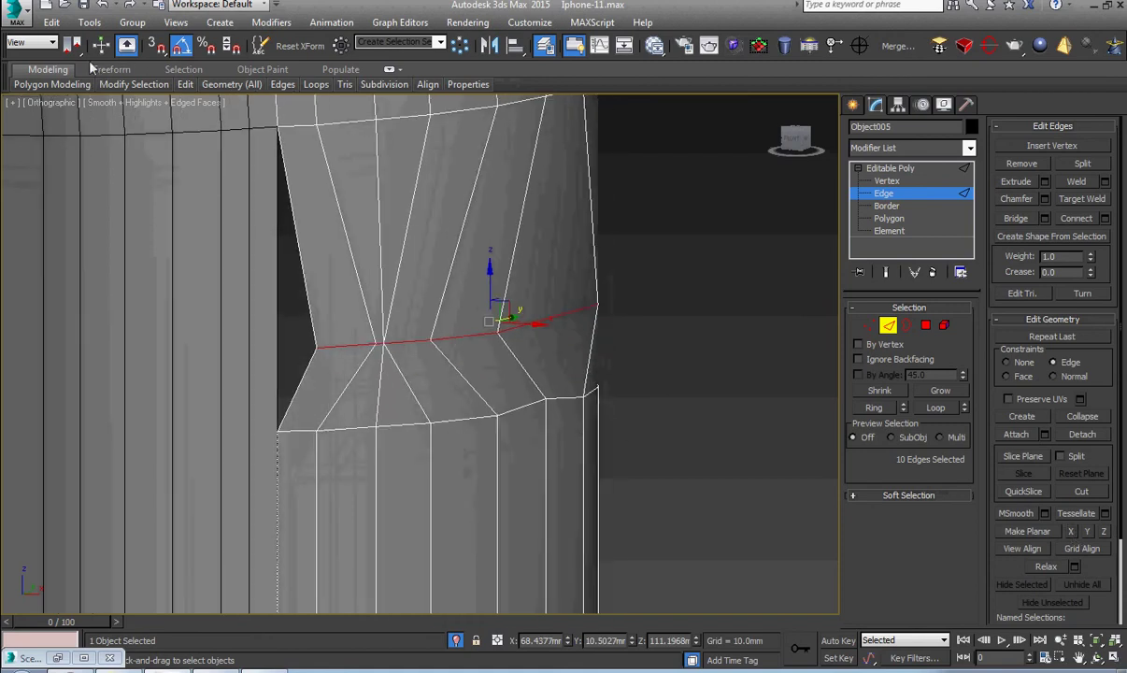
click(103, 6)
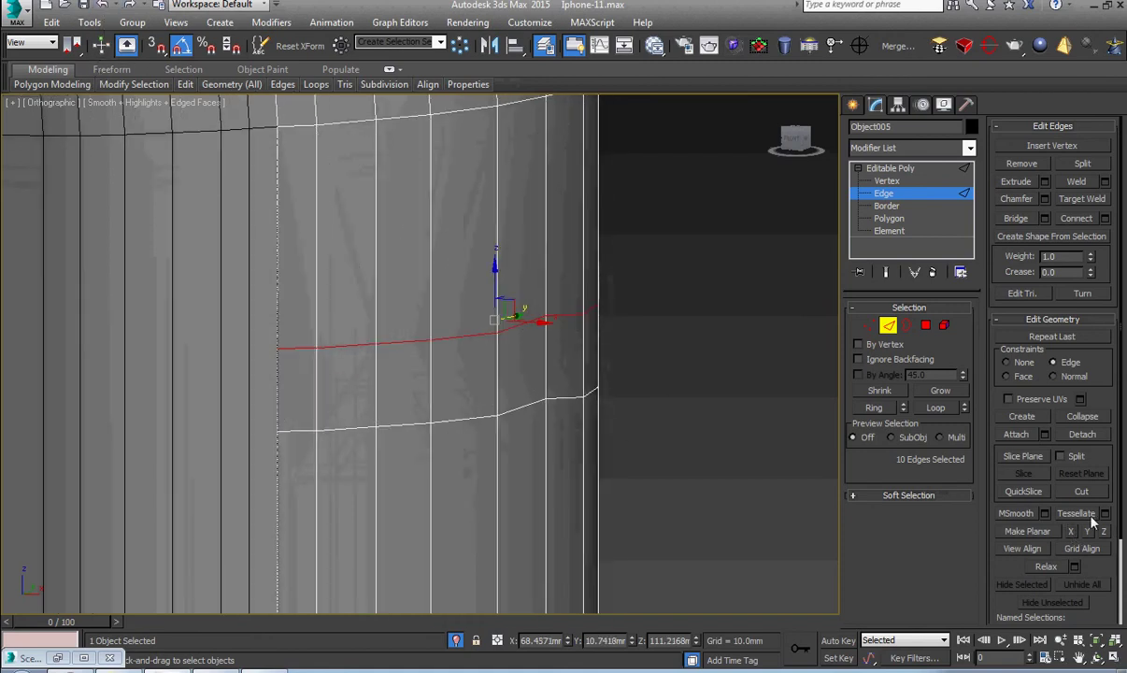
Make the long side's antenna band rows planar in Z, flattening the upper cross edge row and then the lower one
double_click(525, 406)
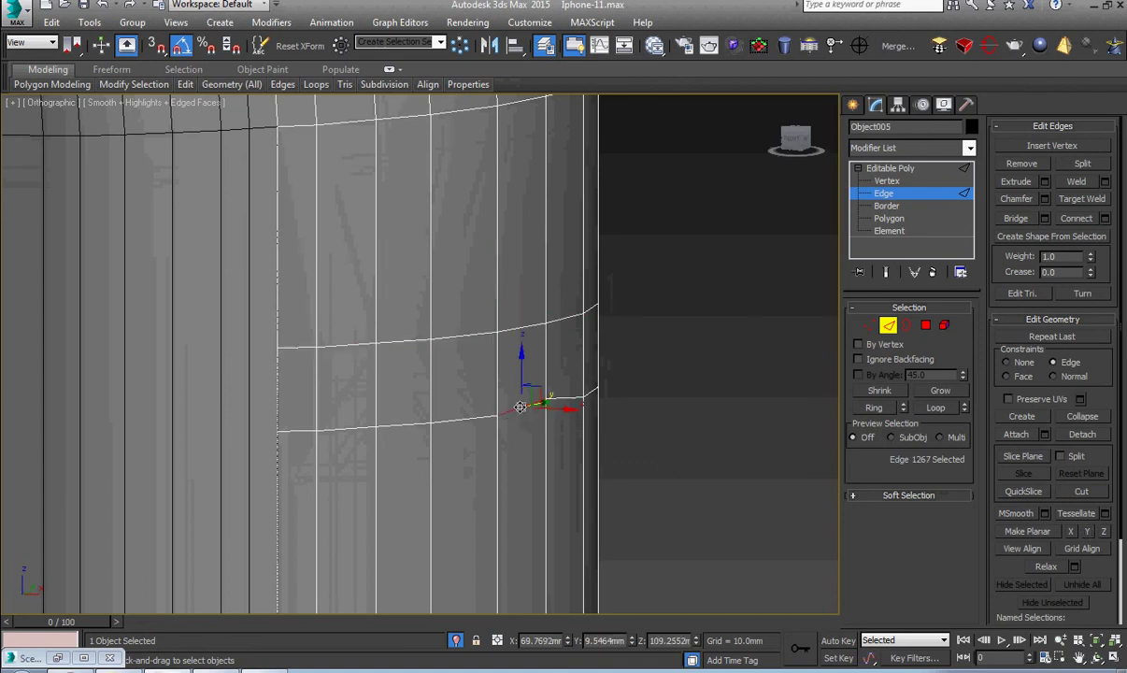
click(1089, 536)
scroll(595, 470, down, 6)
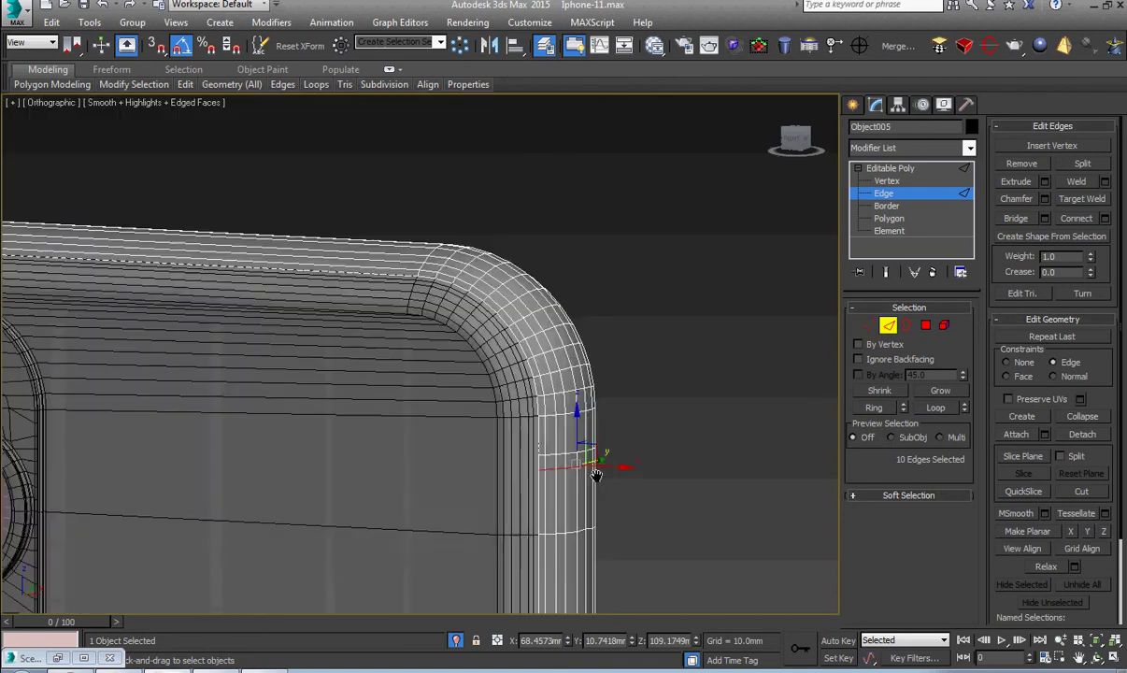
Make the first cross edge row below the antenna band on the long side planar in Z
scroll(593, 468, up, 3)
middle_drag(581, 569, 541, 430)
scroll(540, 428, up, 2)
double_click(521, 448)
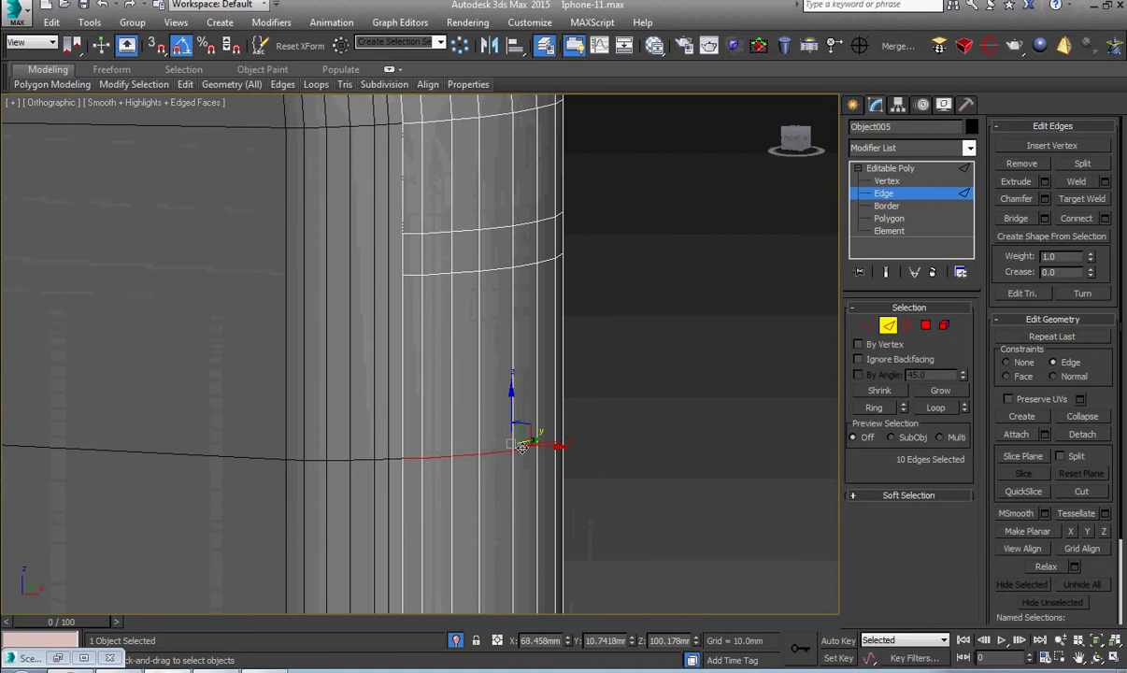
click(1092, 534)
Make the second cross edge row below the antenna band on the long side planar in Z
middle_drag(603, 542, 526, 402)
scroll(534, 444, down, 2)
scroll(538, 453, up, 2)
middle_drag(467, 551, 559, 402)
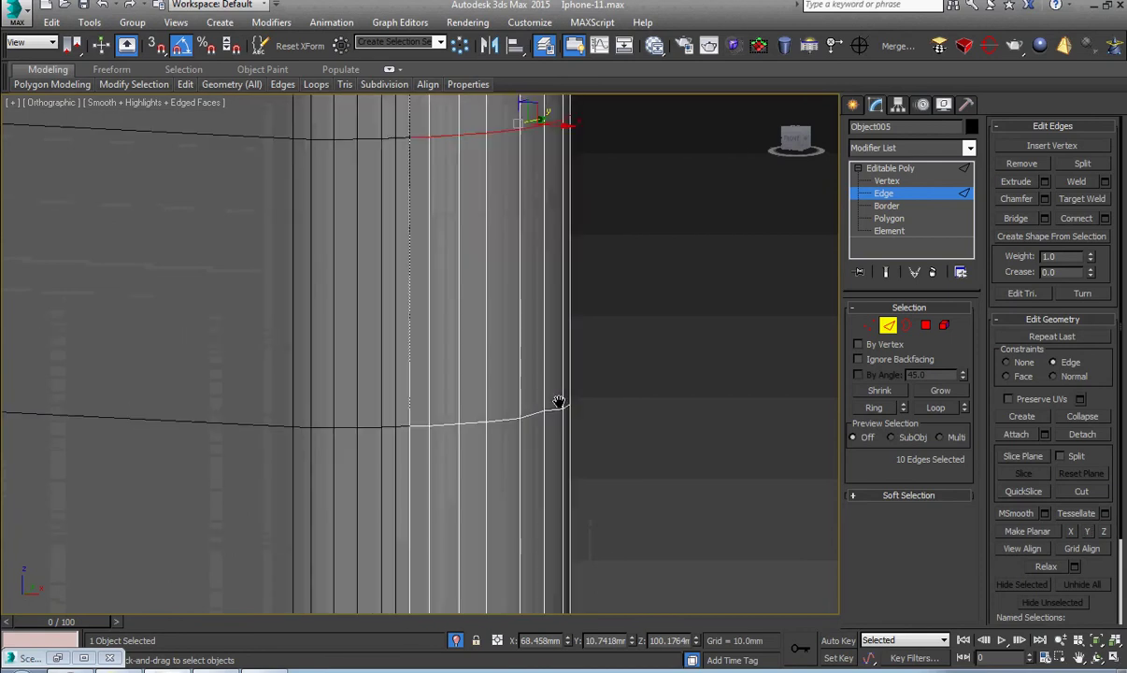
scroll(537, 421, up, 2)
double_click(527, 412)
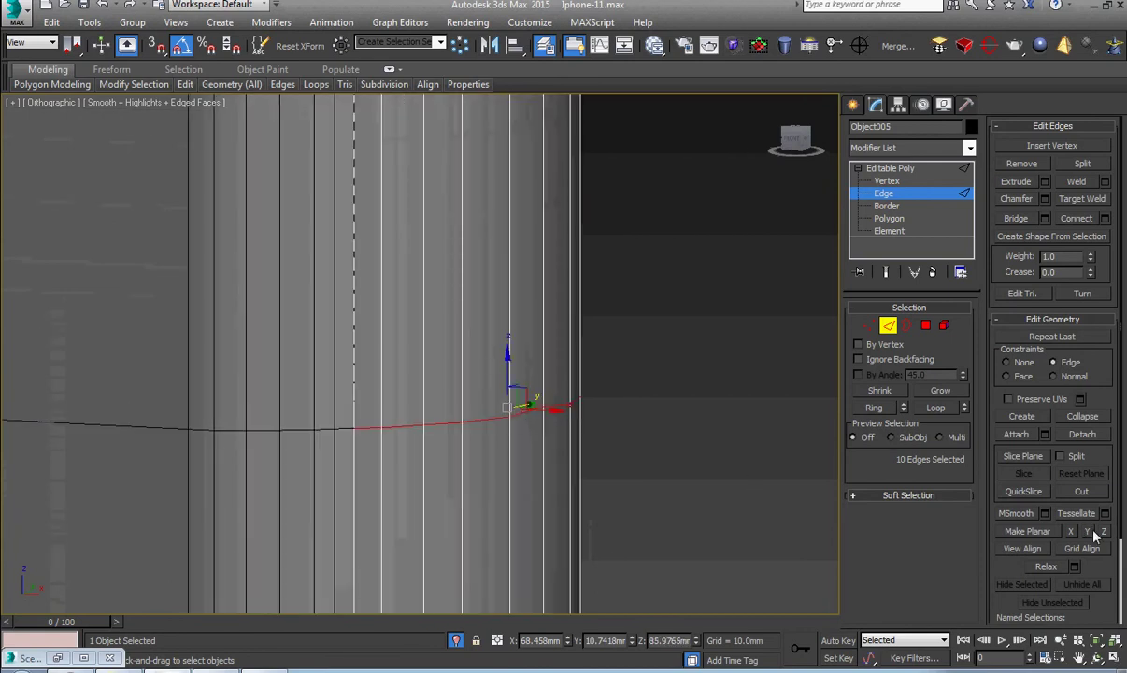
Flatten the cross edge row where the long side meets the lower corner by making it planar in Z
scroll(469, 525, down, 3)
middle_drag(504, 518, 467, 359)
scroll(462, 488, down, 3)
middle_drag(467, 495, 571, 252)
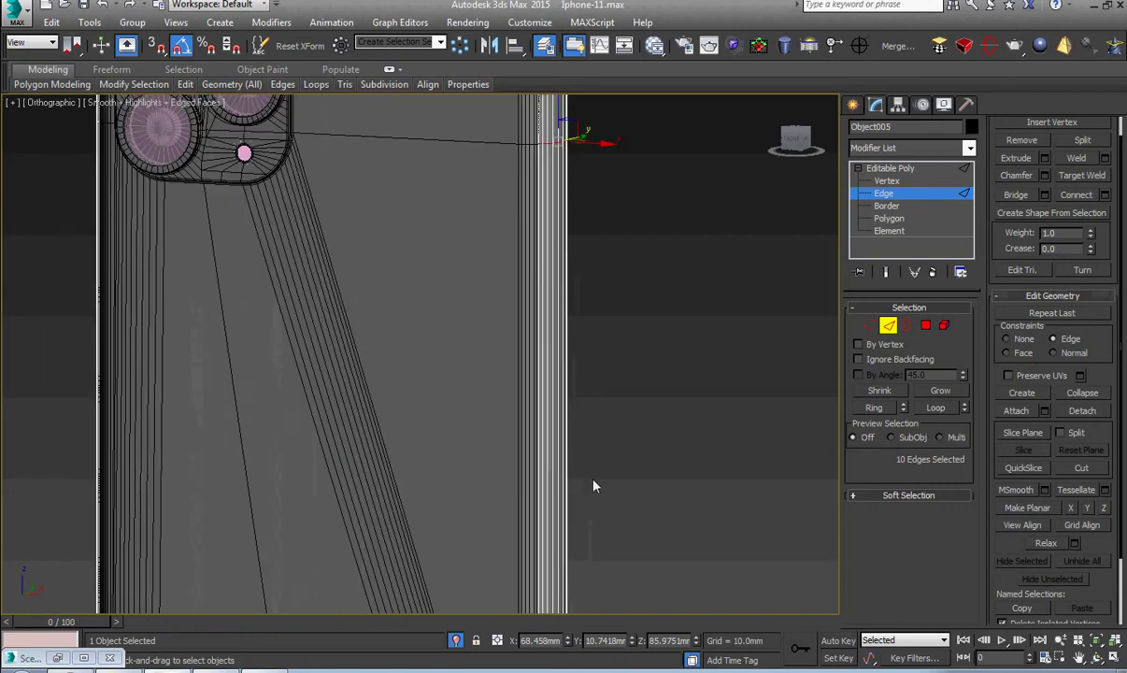
middle_drag(593, 483, 579, 234)
middle_drag(550, 487, 570, 308)
scroll(561, 336, up, 6)
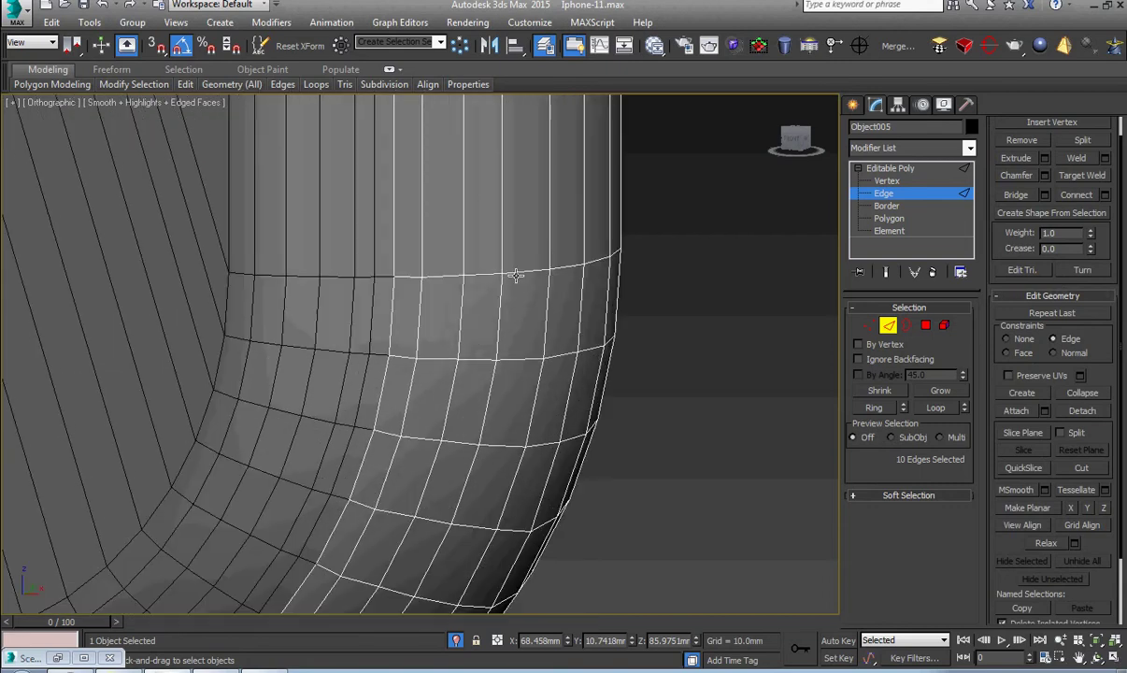
double_click(518, 273)
click(1100, 507)
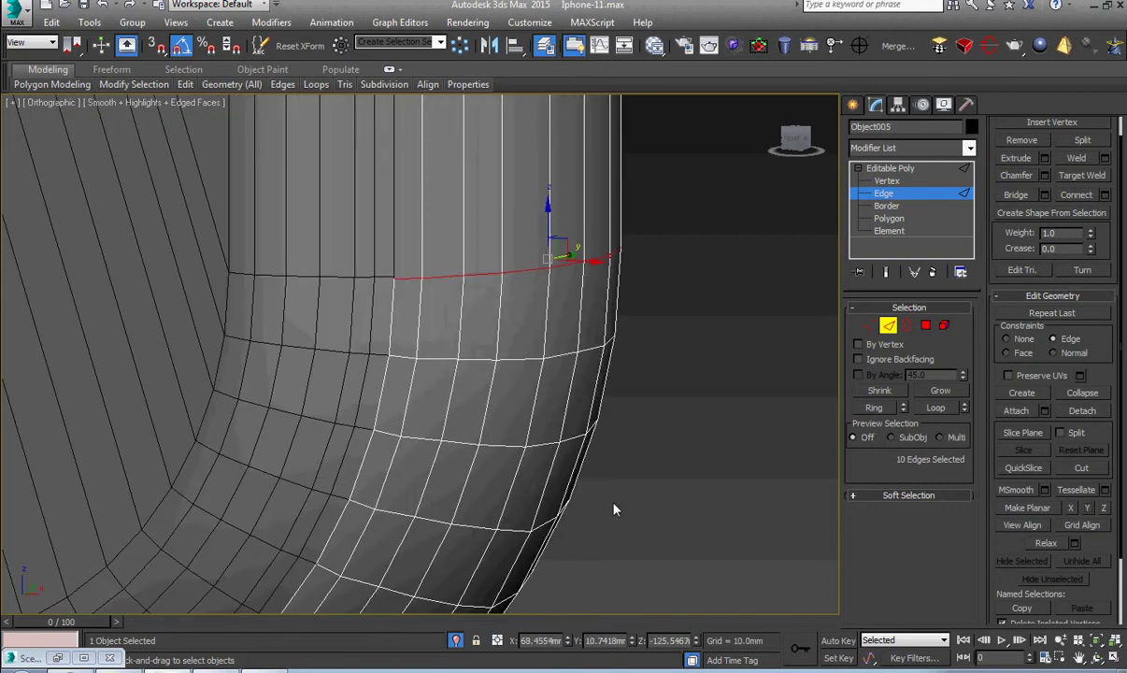
In the front view, slide the outermost central vertex of the lower corner's first row along its edge into line with the row
scroll(497, 471, down, 2)
key(l)
key(z)
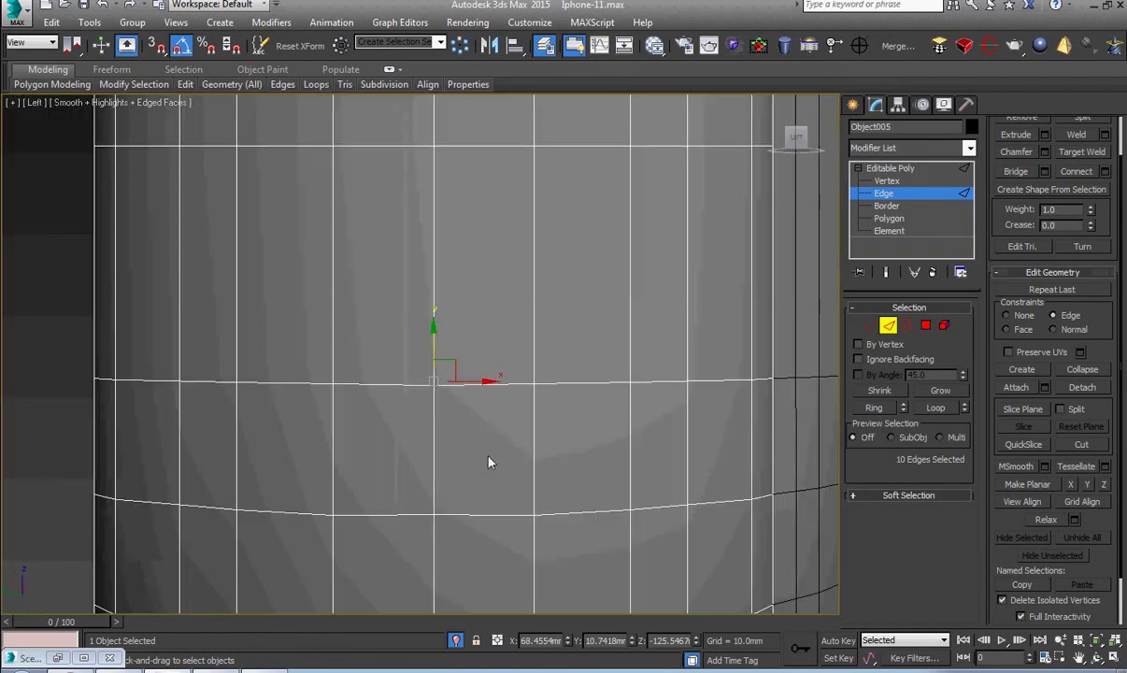
key(f)
key(z)
scroll(505, 485, down, 5)
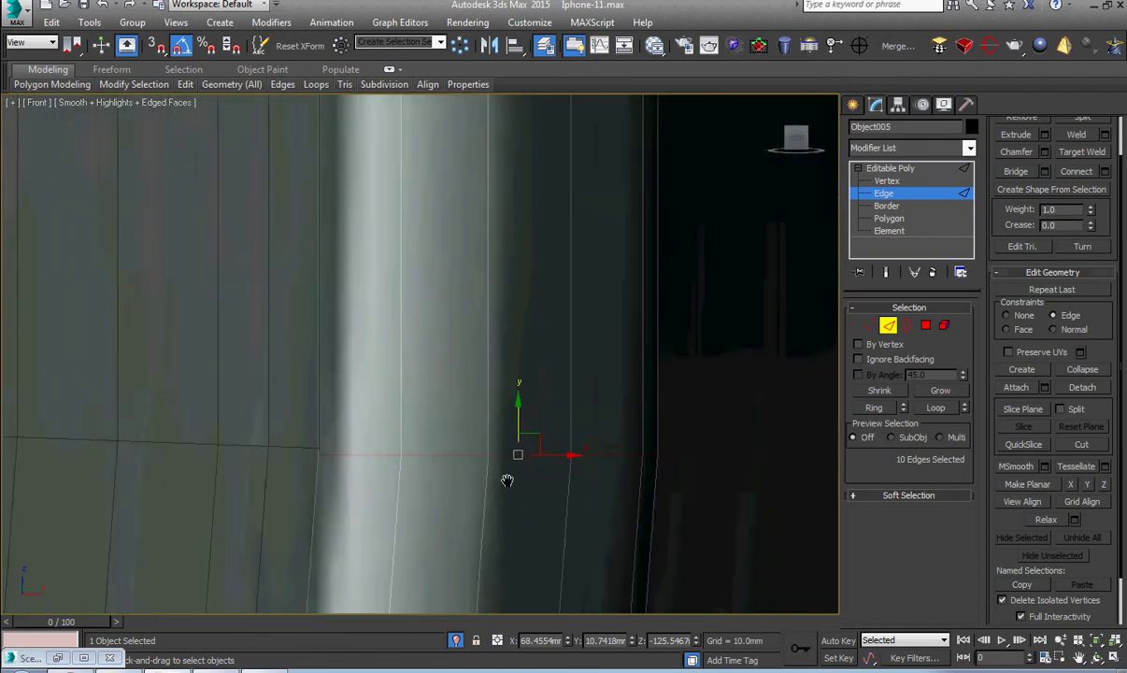
scroll(599, 350, up, 6)
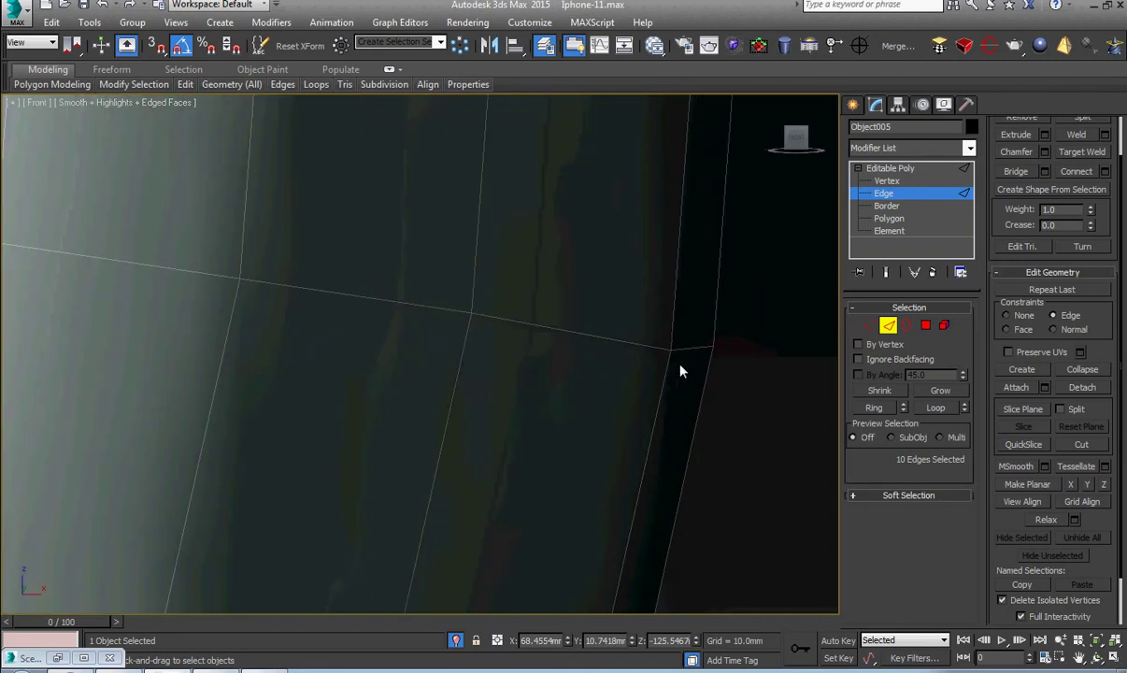
middle_drag(680, 366, 685, 388)
key(1)
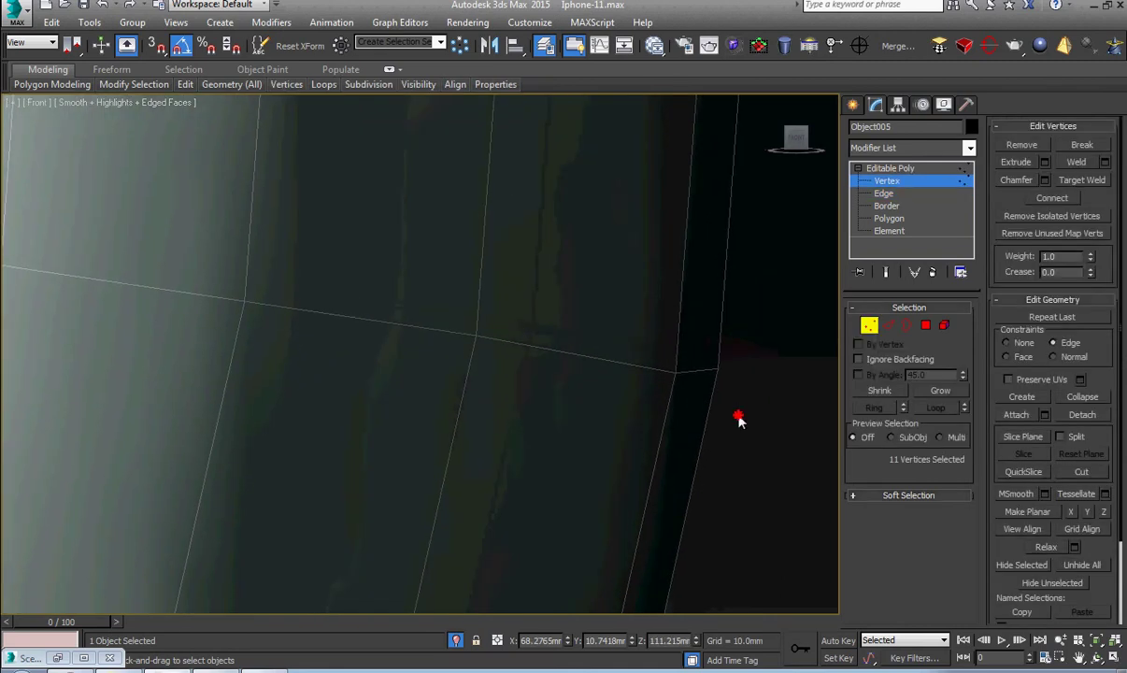
drag(738, 413, 708, 375)
drag(719, 318, 725, 325)
Straighten the lower corner's second row by sliding its rim vertices along their edges
scroll(692, 364, down, 3)
middle_drag(689, 374, 672, 319)
scroll(625, 408, up, 2)
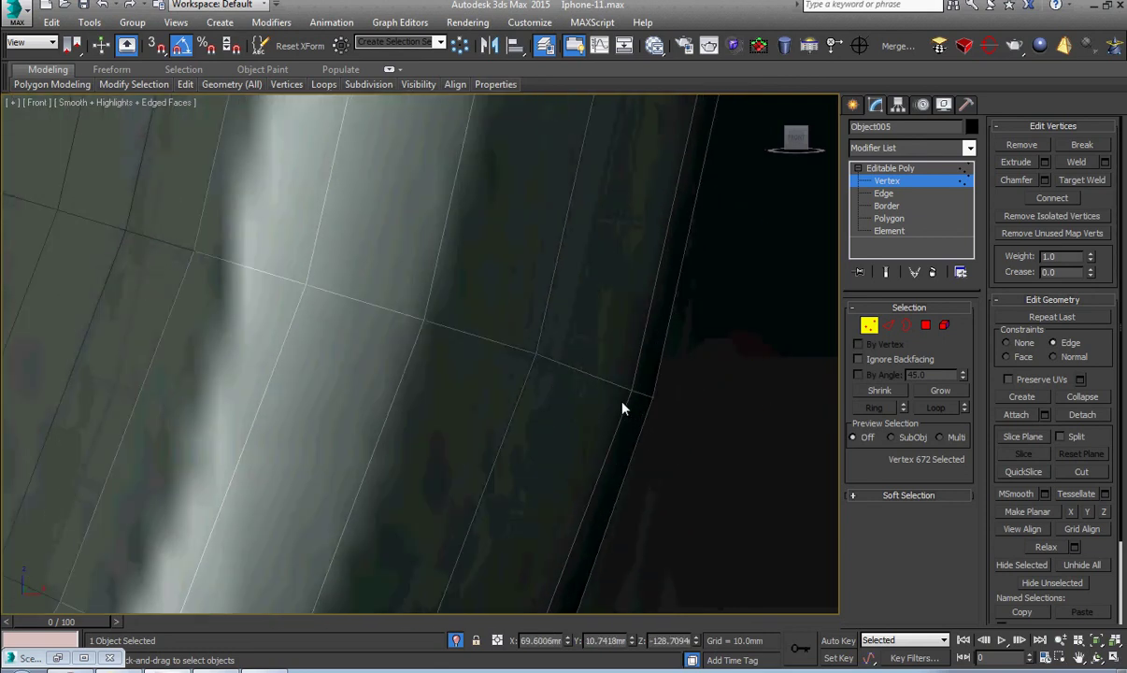
drag(618, 419, 646, 357)
Slide the lower corner's third row rim vertices, then its outermost central vertex, up along their edges to straighten the row
scroll(644, 360, down, 3)
middle_drag(641, 385, 658, 310)
middle_drag(575, 443, 647, 370)
scroll(647, 370, up, 3)
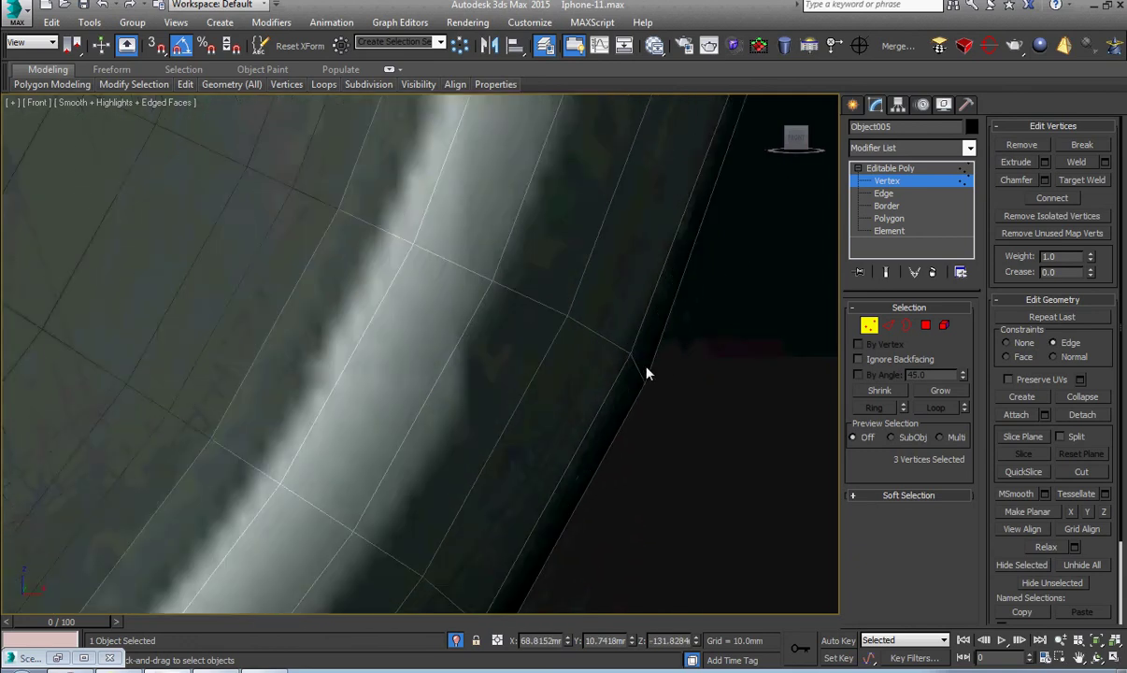
drag(674, 363, 625, 415)
scroll(626, 415, up, 2)
middle_drag(626, 415, 523, 467)
drag(681, 472, 495, 332)
drag(547, 372, 559, 360)
drag(592, 403, 524, 447)
drag(573, 397, 599, 373)
Straighten the lower corner's fourth row by sliding its rim vertices and outermost central vertex up along their edges
scroll(597, 379, down, 3)
middle_drag(458, 597, 574, 370)
scroll(573, 370, up, 1)
drag(580, 350, 492, 434)
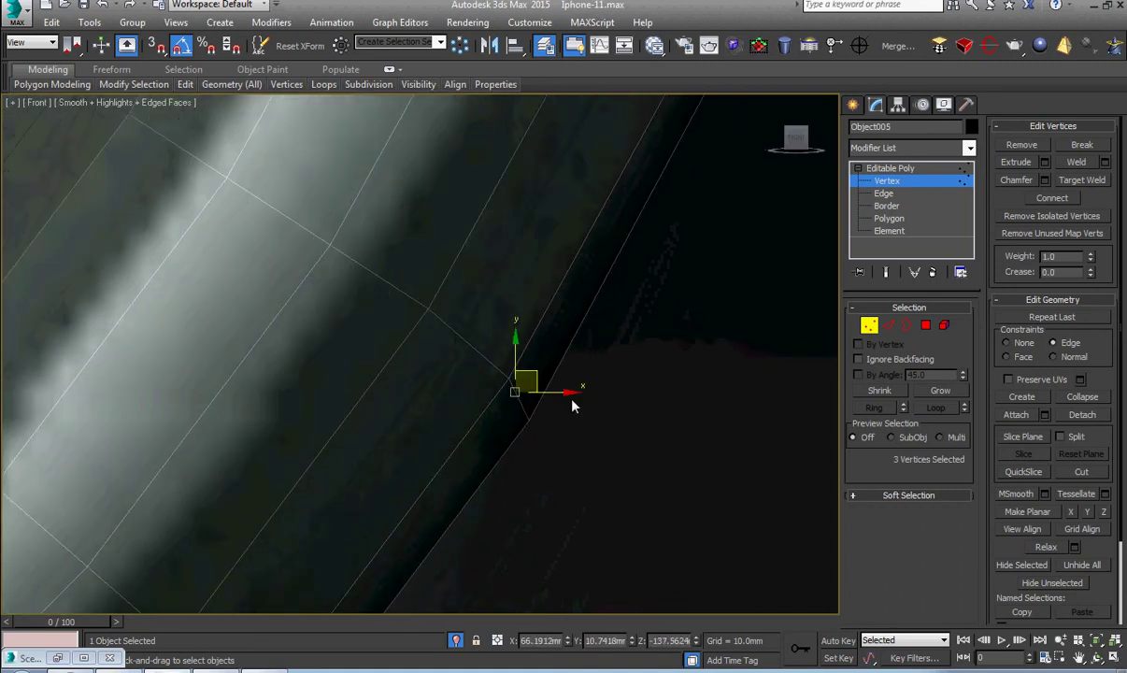
drag(533, 375, 547, 363)
drag(556, 412, 568, 369)
Align the rim vertices and outermost central vertex of the lower corner's fifth row by sliding them up along their edges
scroll(572, 384, down, 5)
middle_drag(499, 495, 576, 356)
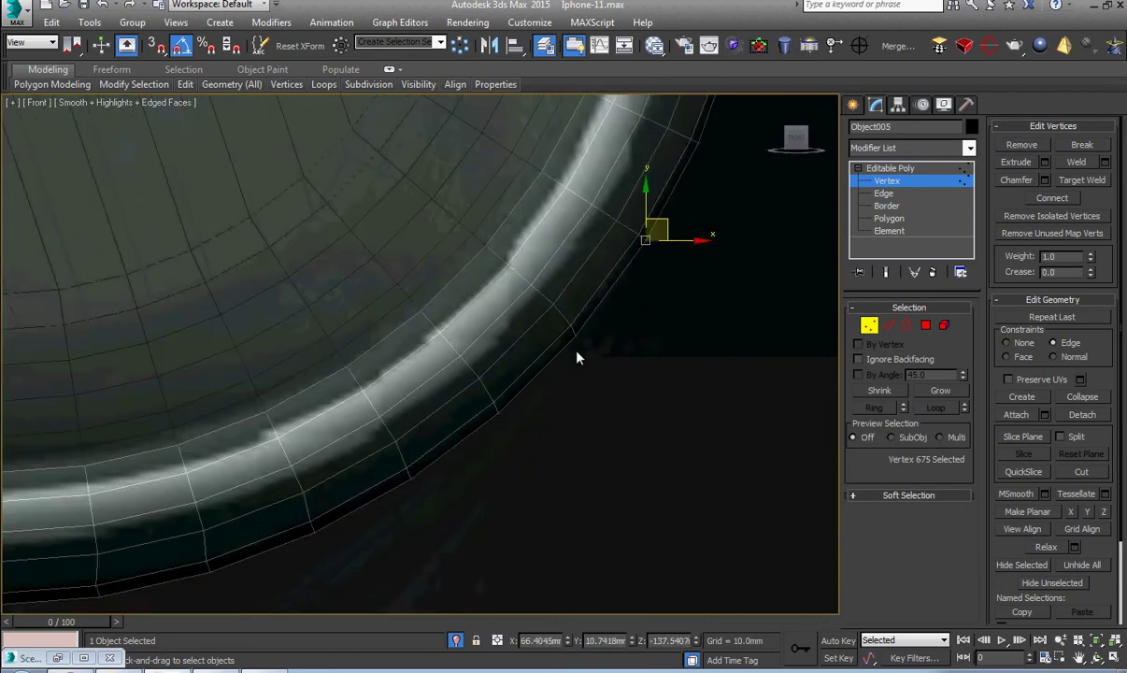
scroll(556, 425, up, 3)
drag(510, 364, 530, 415)
click(575, 404)
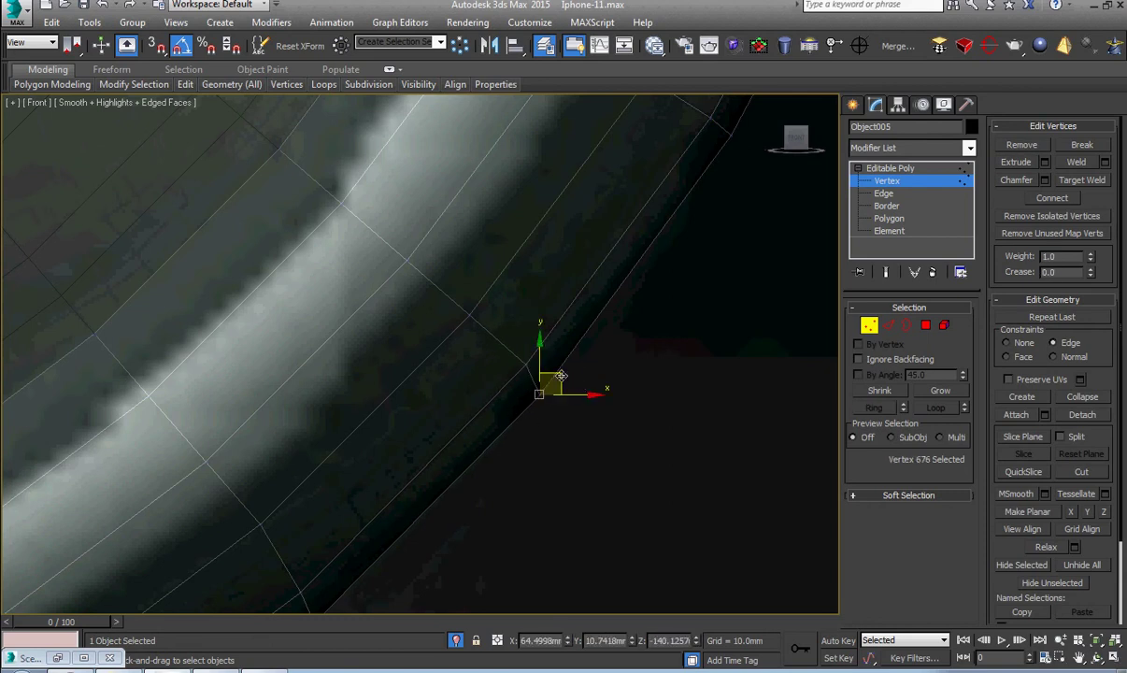
drag(560, 375, 574, 368)
Slide the rim vertices and outermost central vertex of the lower corner's sixth row up along their edges into line with the row
scroll(502, 459, down, 2)
middle_drag(500, 461, 548, 403)
drag(445, 494, 373, 438)
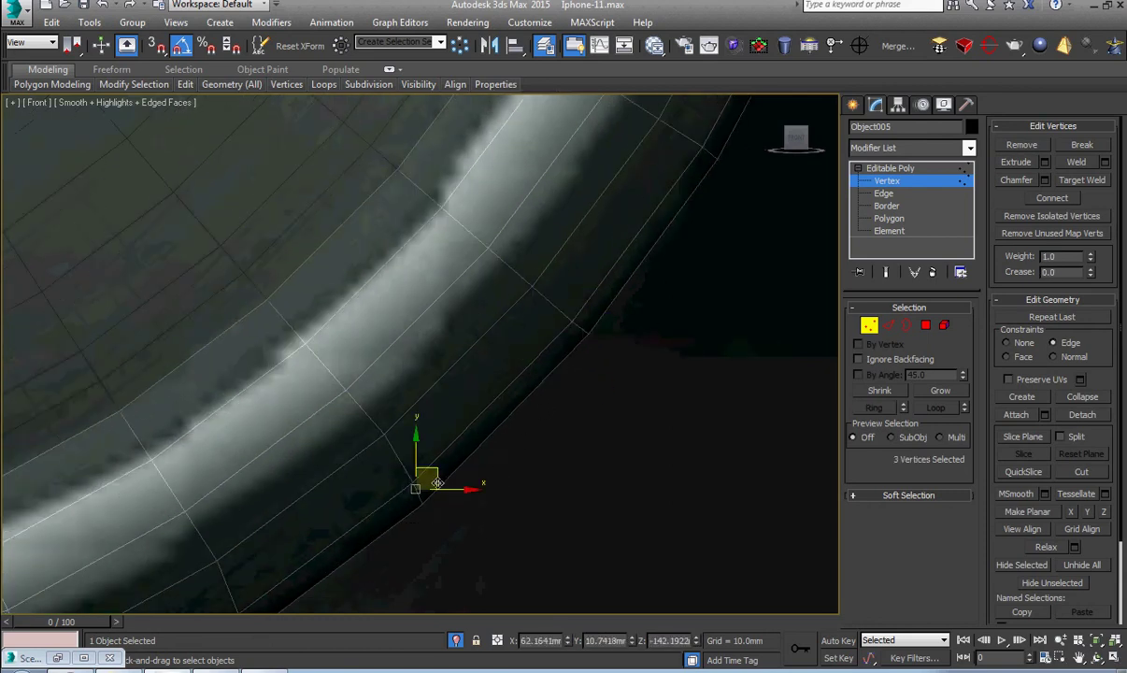
scroll(437, 482, up, 2)
drag(426, 468, 452, 481)
click(473, 503)
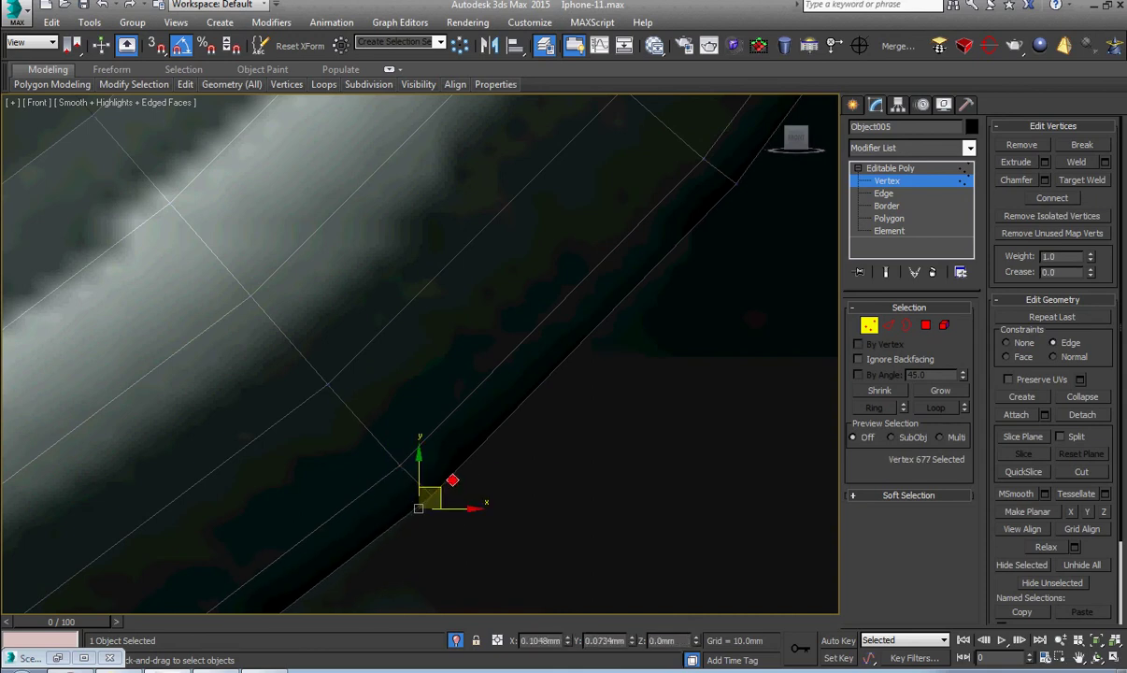
Straighten the lower corner's seventh row by sliding its rim vertices and outermost central vertex up along their edges
scroll(451, 482, down, 2)
middle_drag(423, 512, 602, 351)
scroll(460, 456, up, 1)
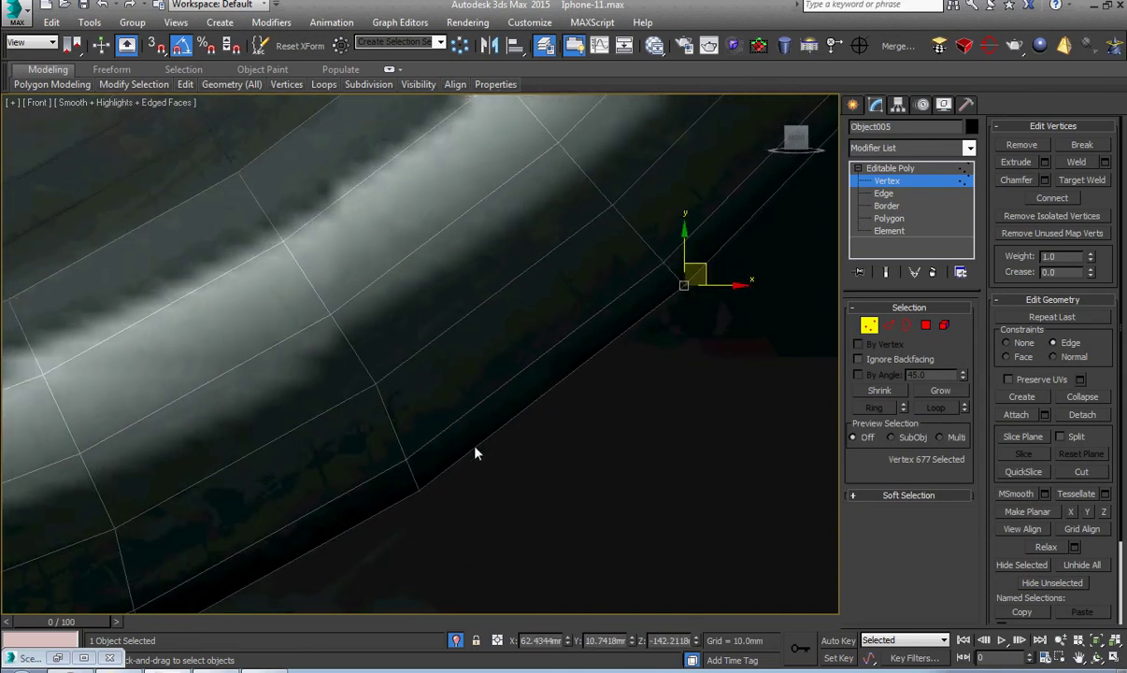
drag(441, 472, 445, 446)
drag(477, 509, 459, 457)
Slide the rim vertices of the lower corner's eighth and ninth rows along their edges to line up with their cross edges
scroll(407, 495, down, 3)
middle_drag(305, 552, 439, 509)
scroll(439, 509, up, 2)
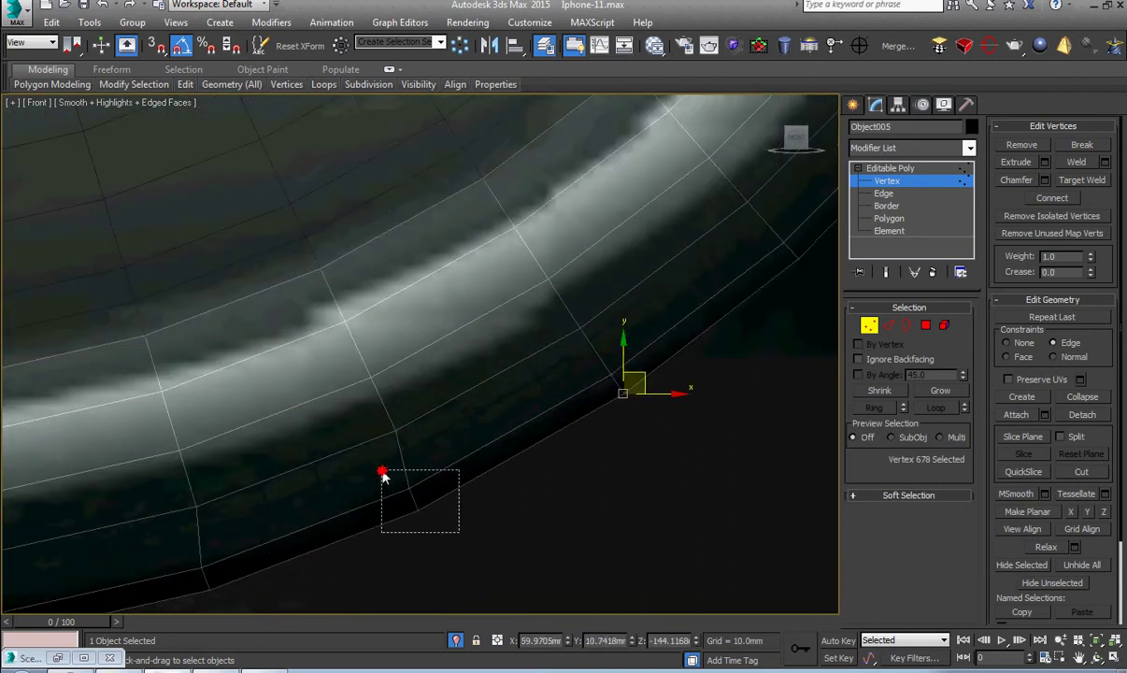
drag(383, 475, 382, 473)
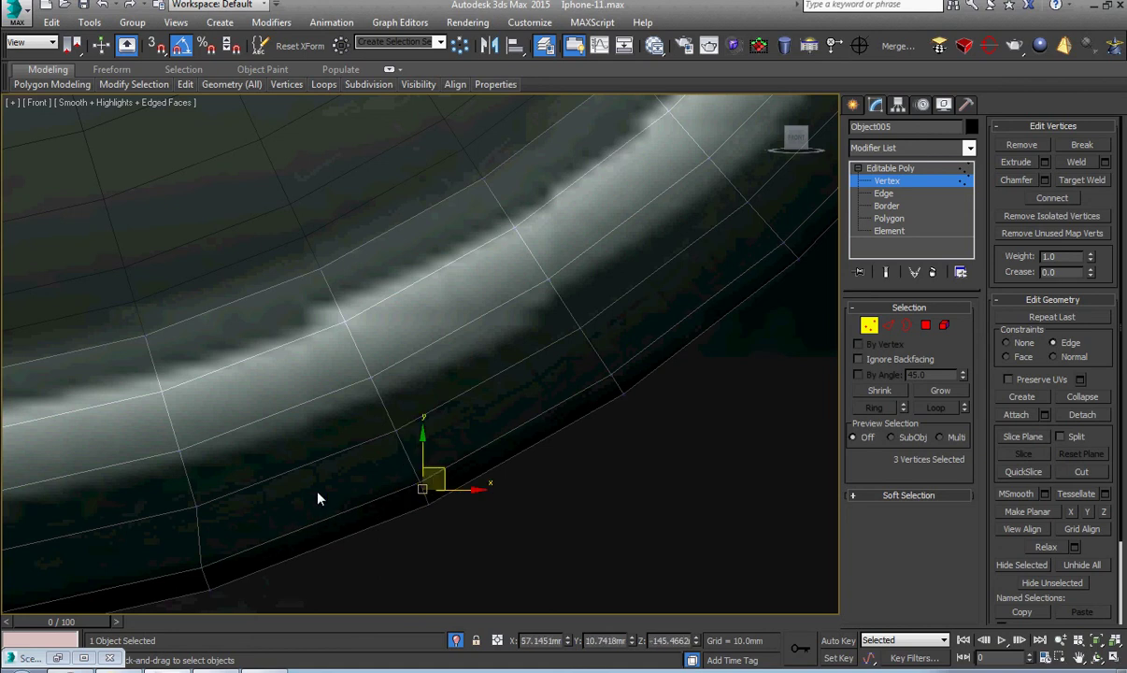
scroll(439, 458, up, 4)
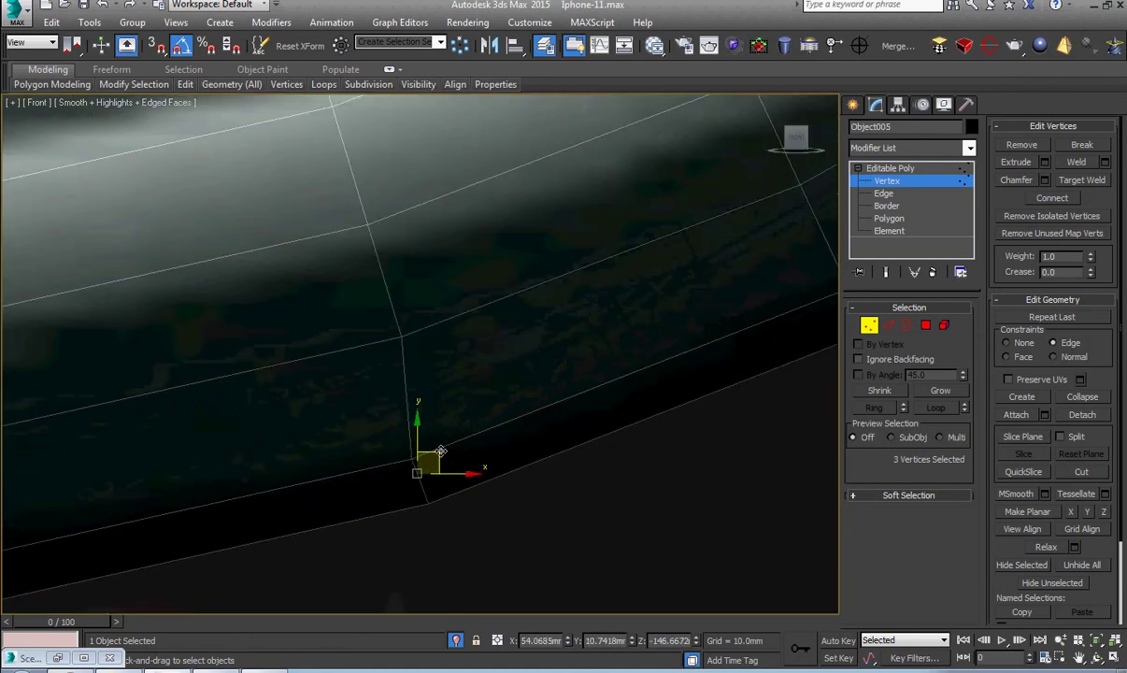
drag(440, 451, 460, 445)
Slide the rim vertices of the lower corner's tenth row along their edges toward the long side to straighten the row
scroll(313, 467, down, 3)
middle_drag(313, 467, 596, 406)
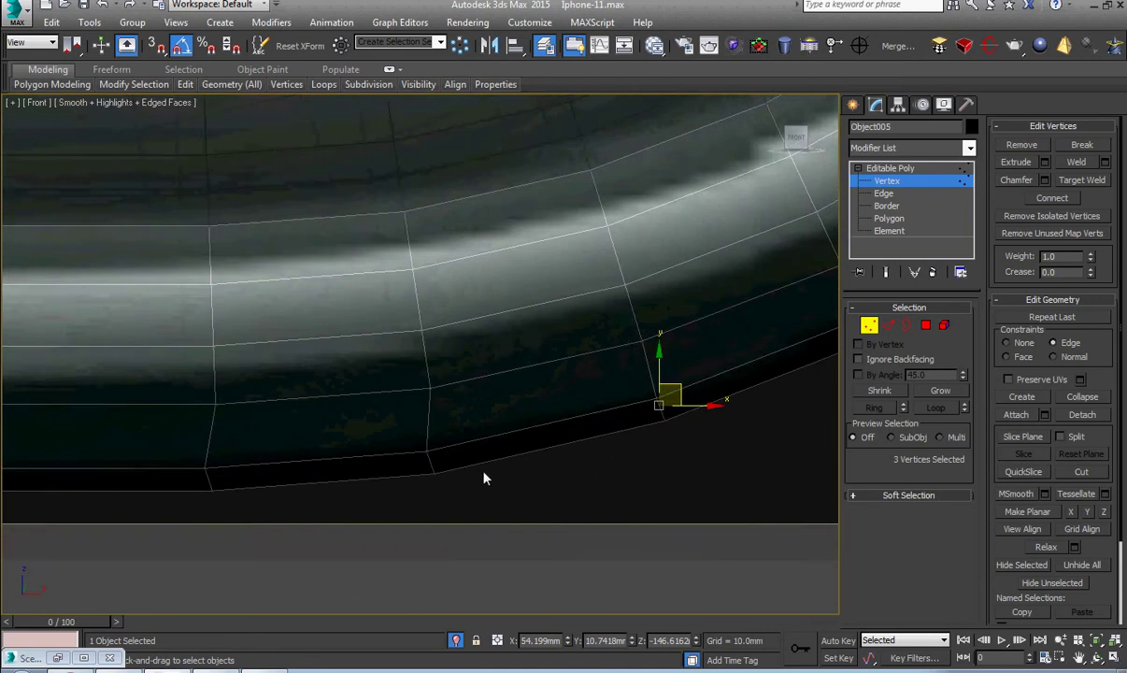
scroll(484, 478, up, 3)
drag(473, 489, 328, 412)
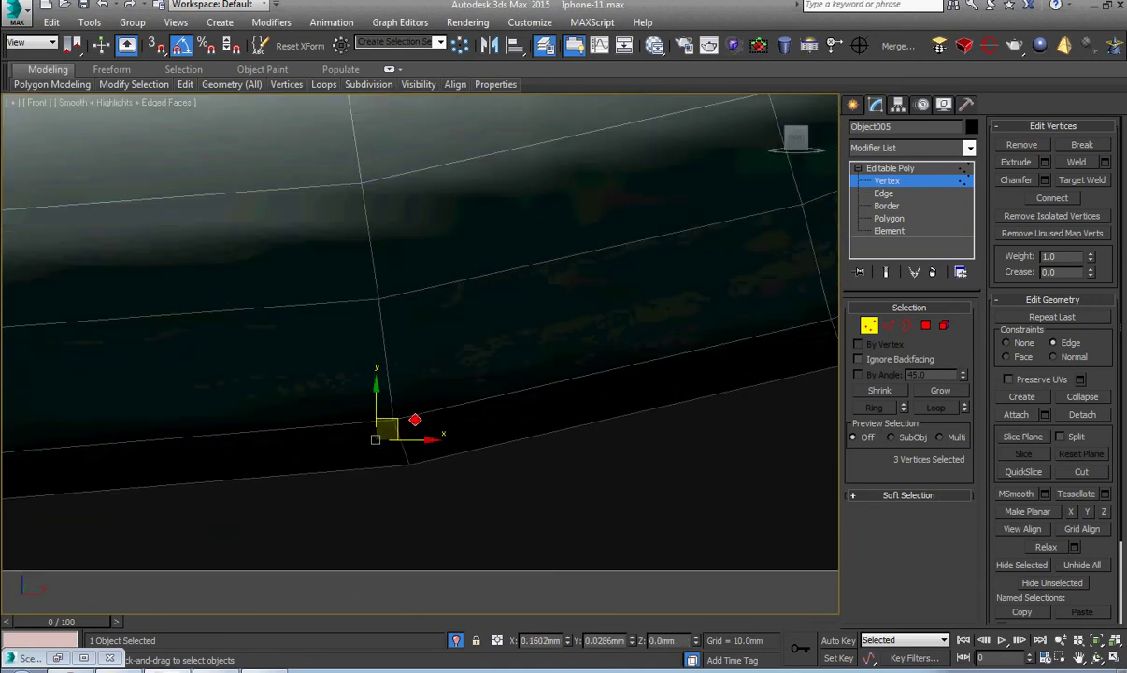
Align the row where the lower corner meets the straight short side by sliding its outermost central vertex back along its edge
middle_drag(355, 444, 567, 437)
drag(334, 515, 304, 449)
scroll(266, 457, up, 3)
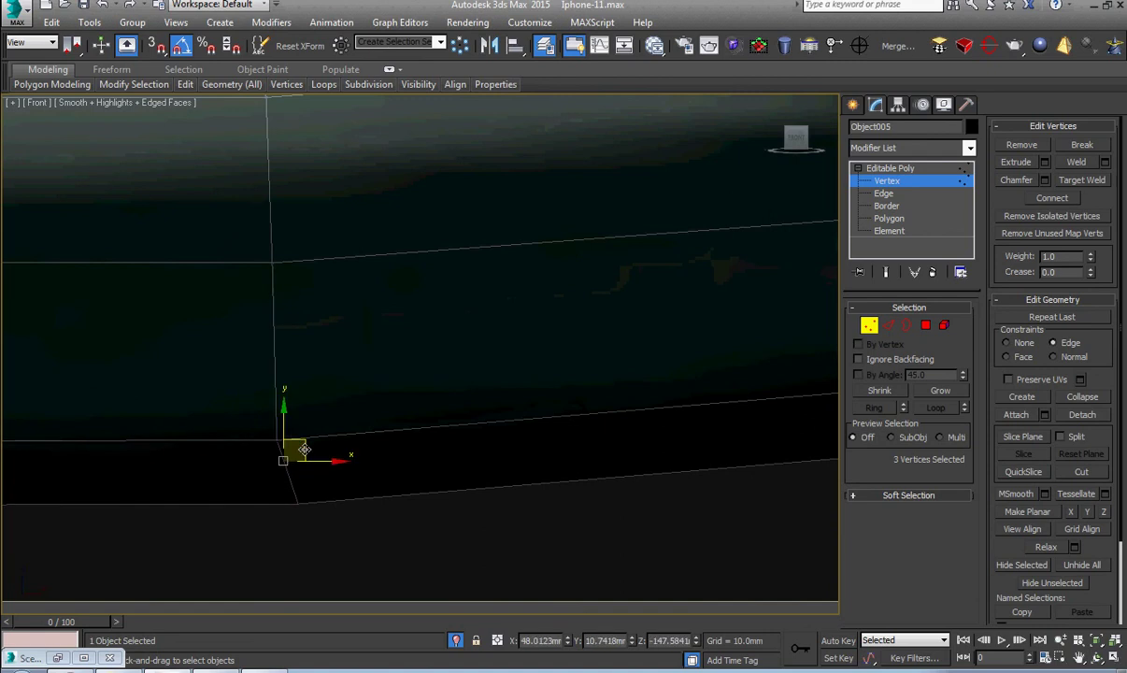
click(297, 502)
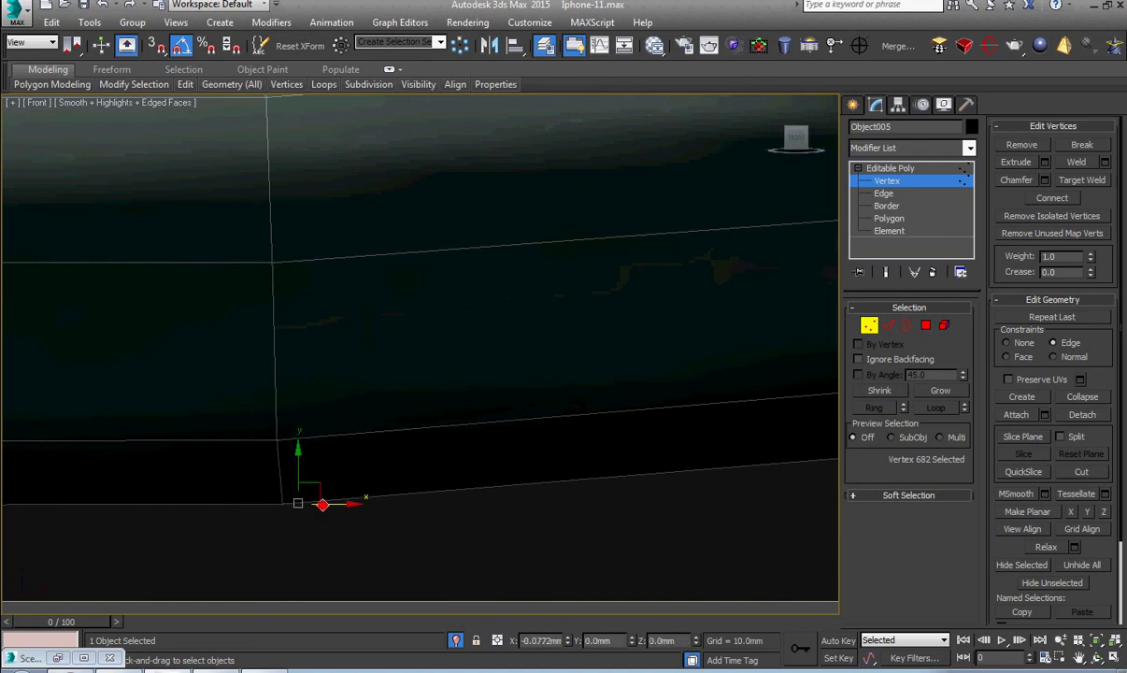
drag(320, 504, 319, 504)
Select the edge loop along the corner-side boundary of the antenna band on the frame's lower short side
scroll(322, 503, down, 3)
middle_drag(327, 495, 524, 465)
scroll(302, 453, down, 5)
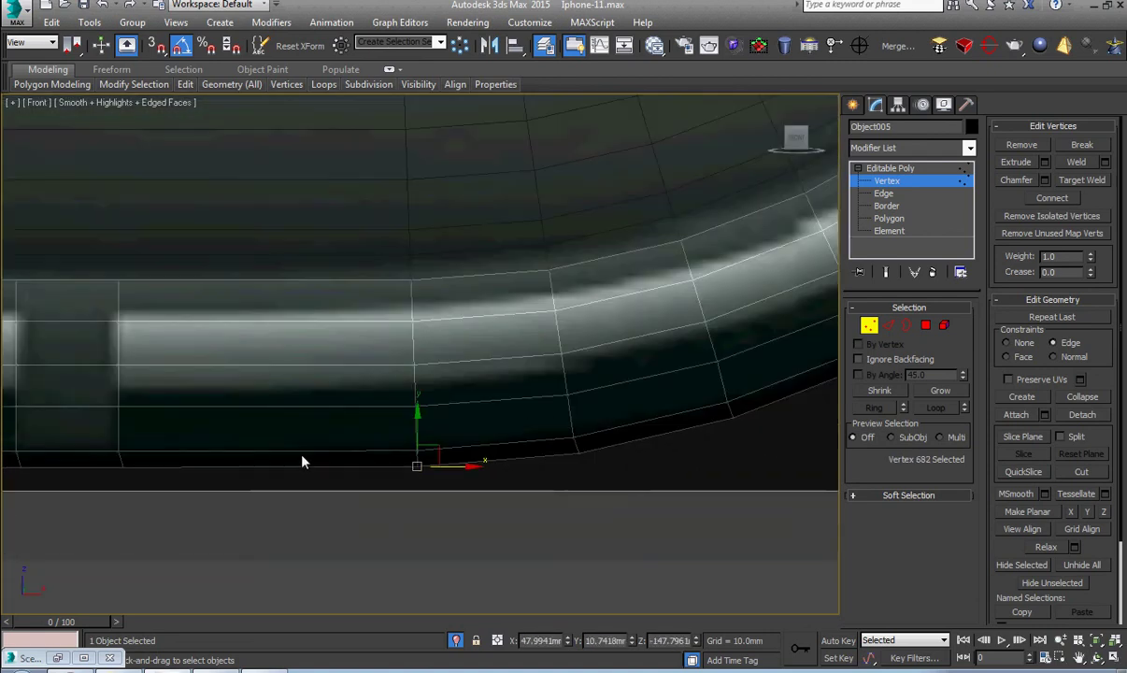
middle_drag(263, 454, 521, 446)
scroll(424, 452, up, 4)
drag(385, 478, 514, 132)
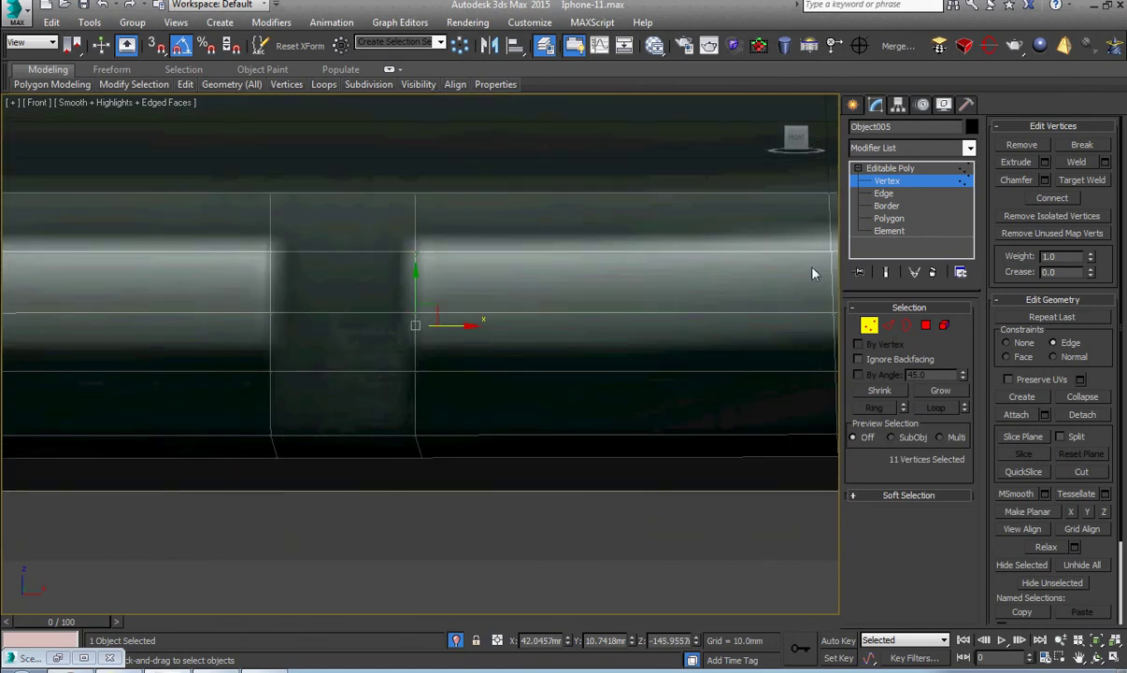
click(885, 194)
double_click(416, 283)
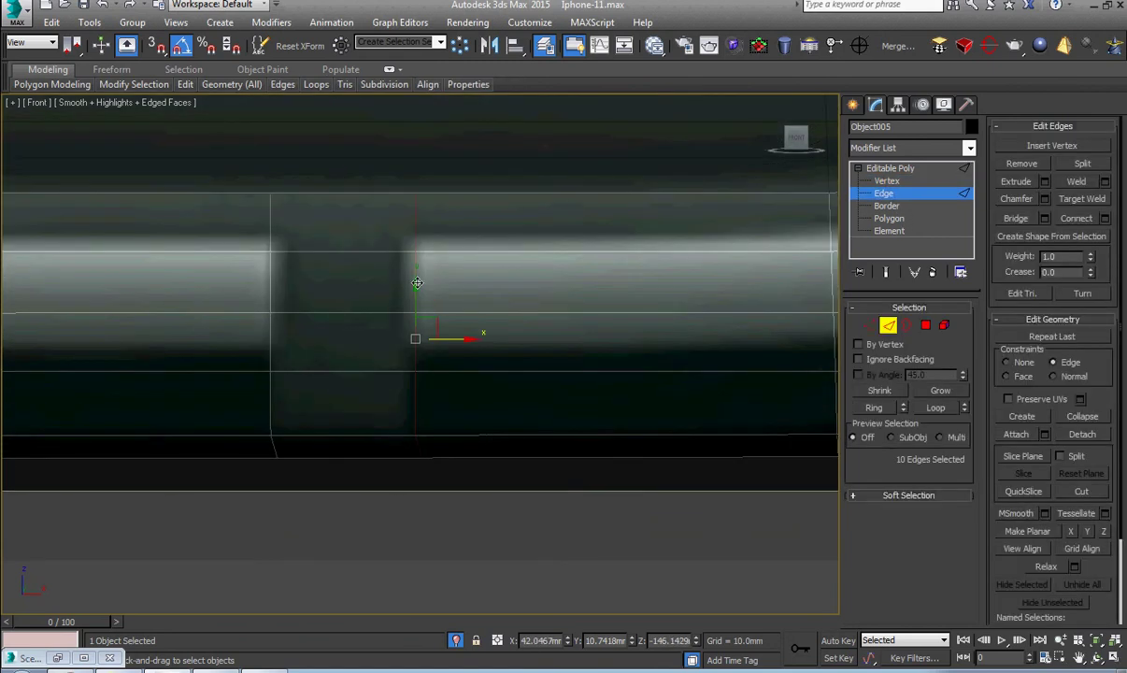
click(1103, 531)
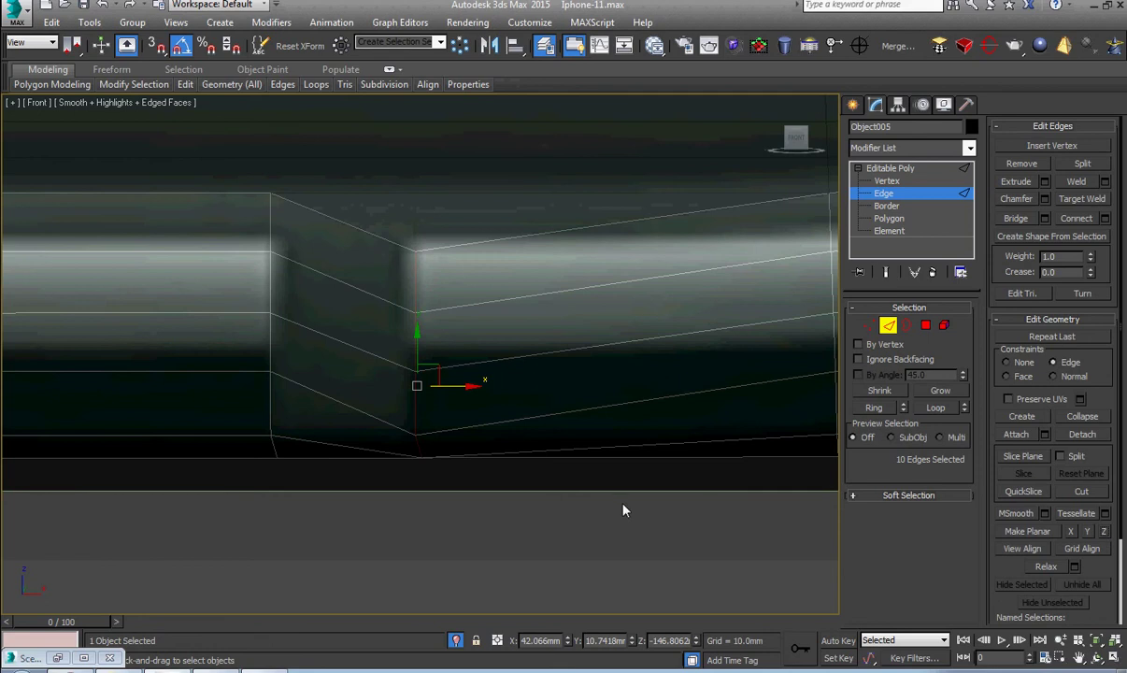
key(ctrl+z)
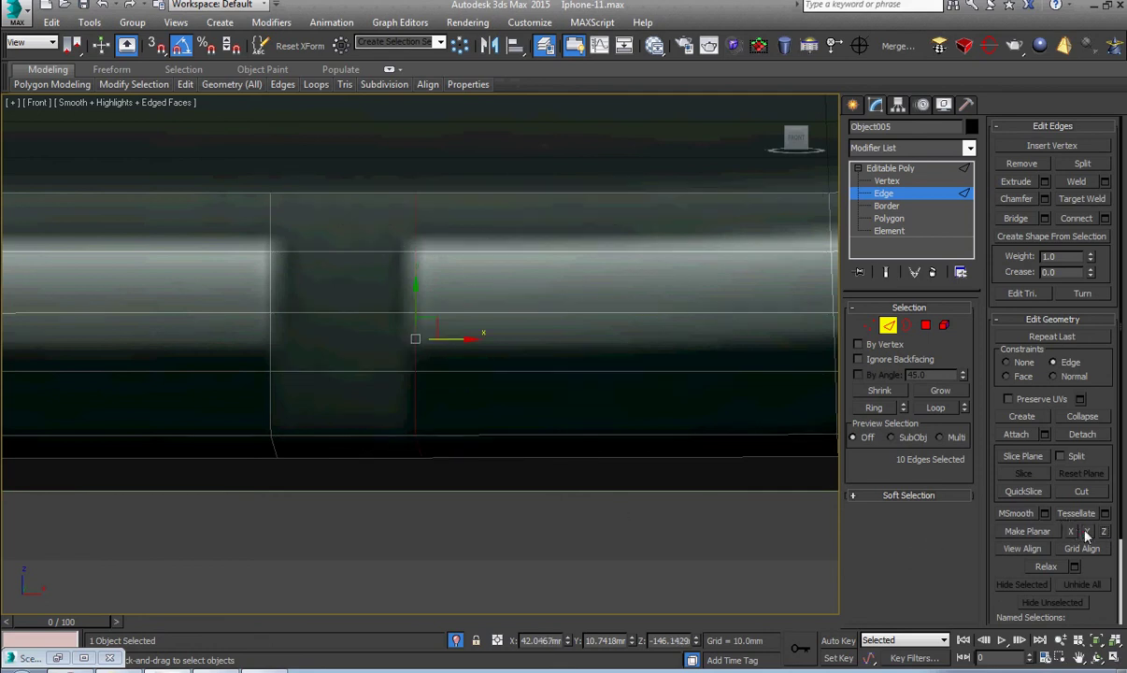
click(1038, 533)
key(ctrl+z)
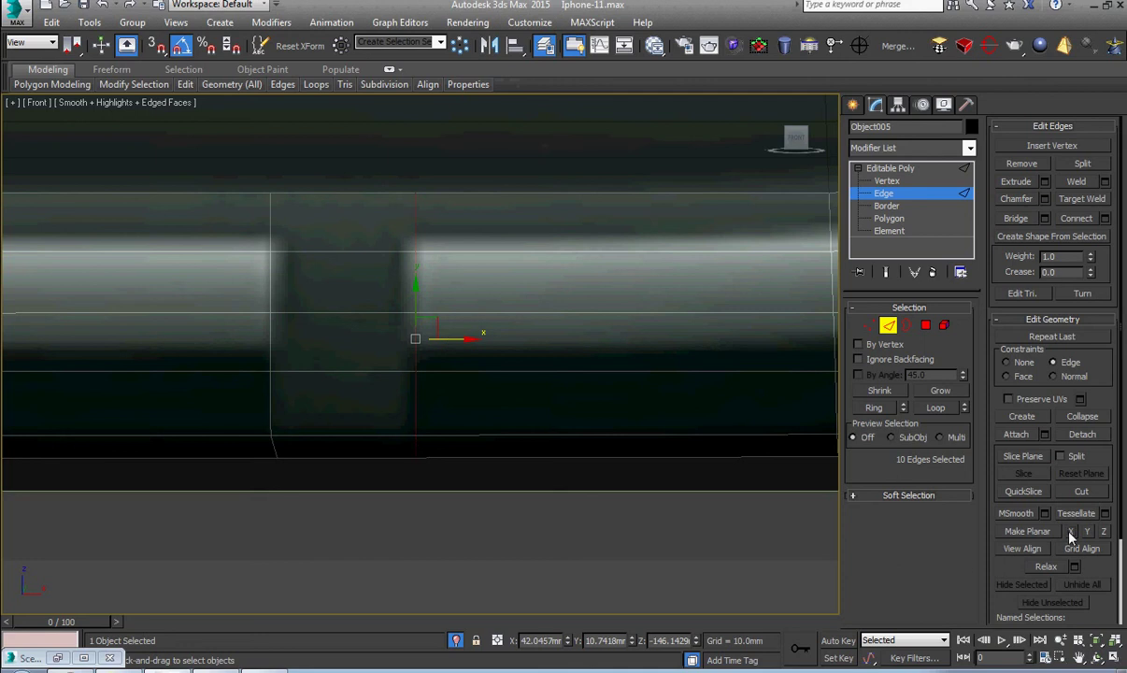
Make the antenna band's two boundary loops and the edge loop midway along the lower short side planar in X
drag(455, 340, 271, 396)
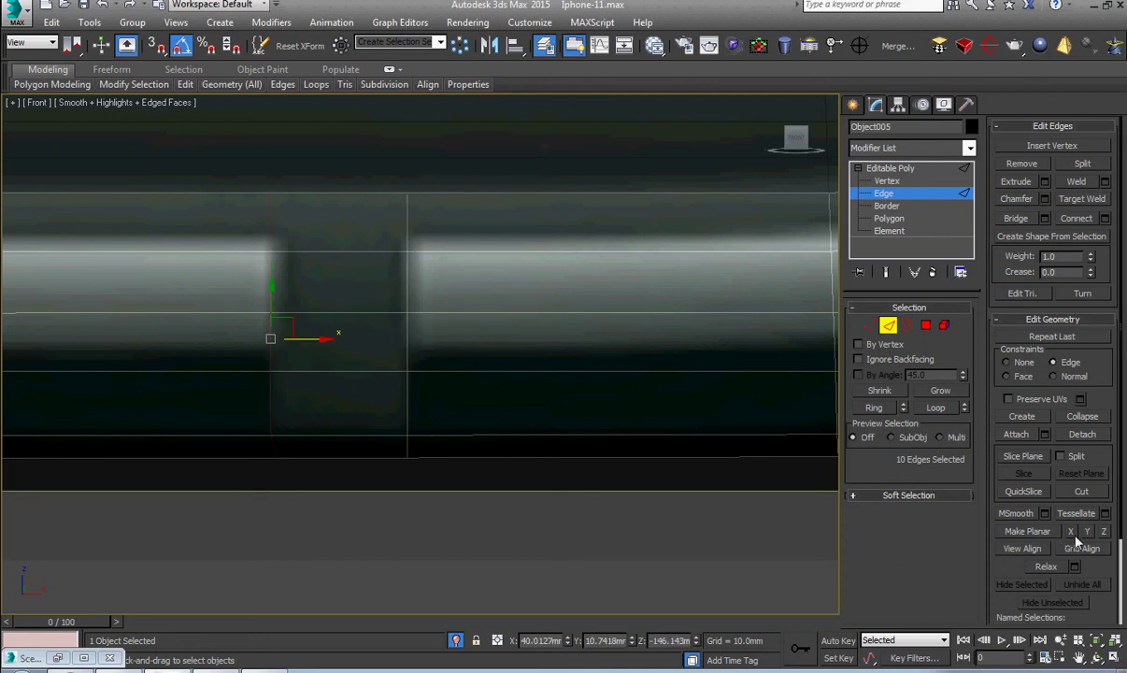
scroll(268, 460, down, 4)
middle_drag(131, 475, 498, 477)
scroll(579, 500, down, 2)
scroll(498, 478, up, 5)
double_click(566, 455)
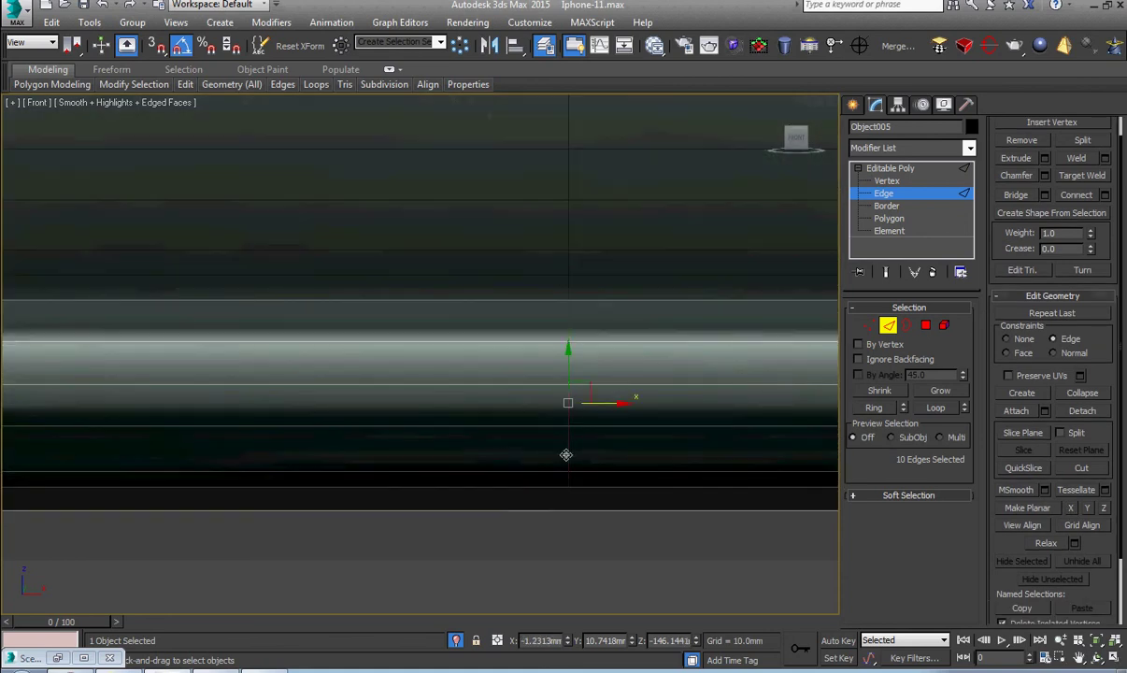
Make the edge loop where the straight short side meets the opposite lower corner planar in X
scroll(298, 492, down, 3)
middle_drag(229, 495, 621, 470)
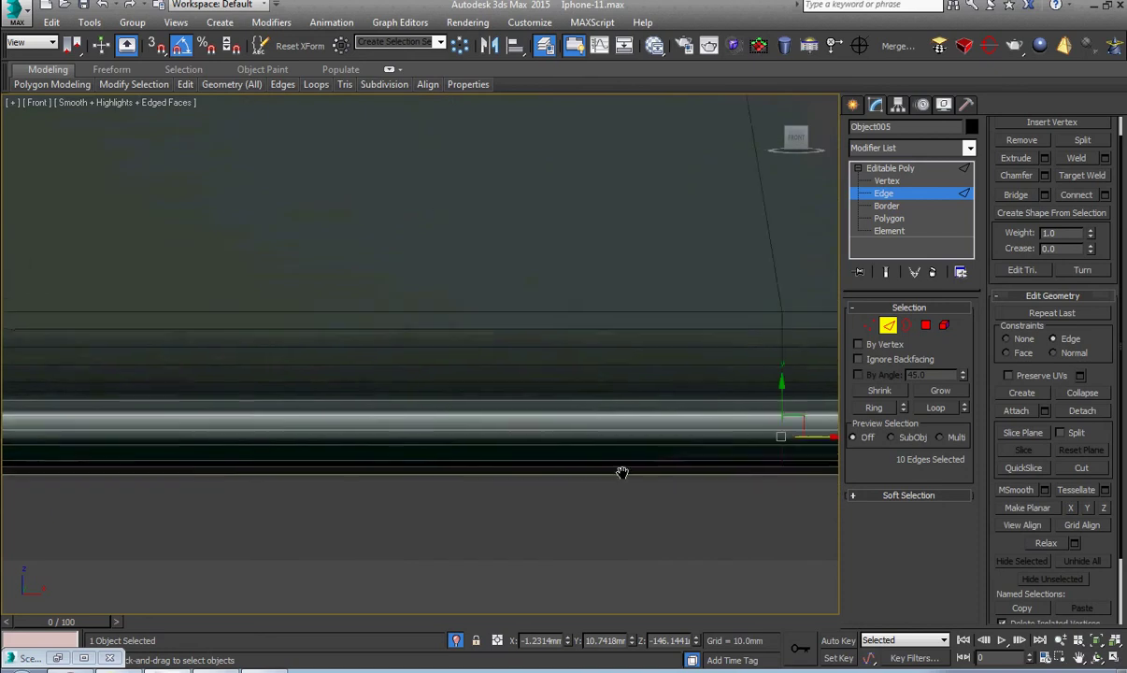
middle_drag(179, 489, 676, 486)
scroll(411, 452, up, 2)
click(390, 447)
double_click(390, 446)
scroll(434, 460, up, 2)
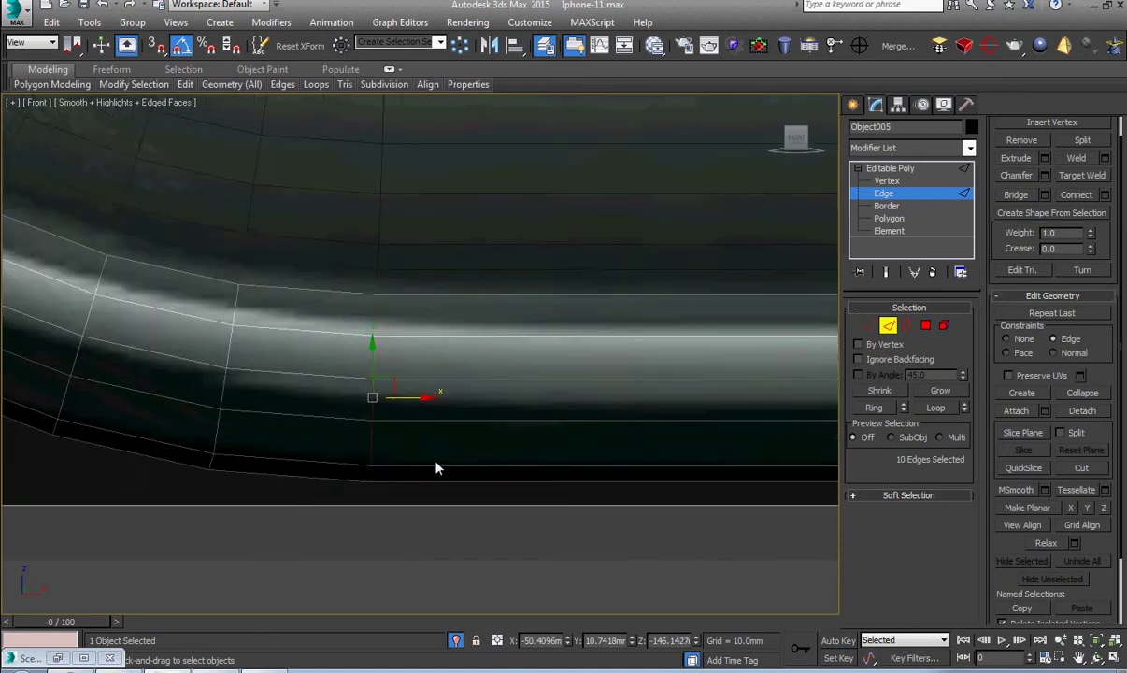
Slide the rim vertex midway around the opposite lower corner up along its edge to straighten its row
scroll(316, 458, down, 3)
middle_drag(292, 463, 593, 508)
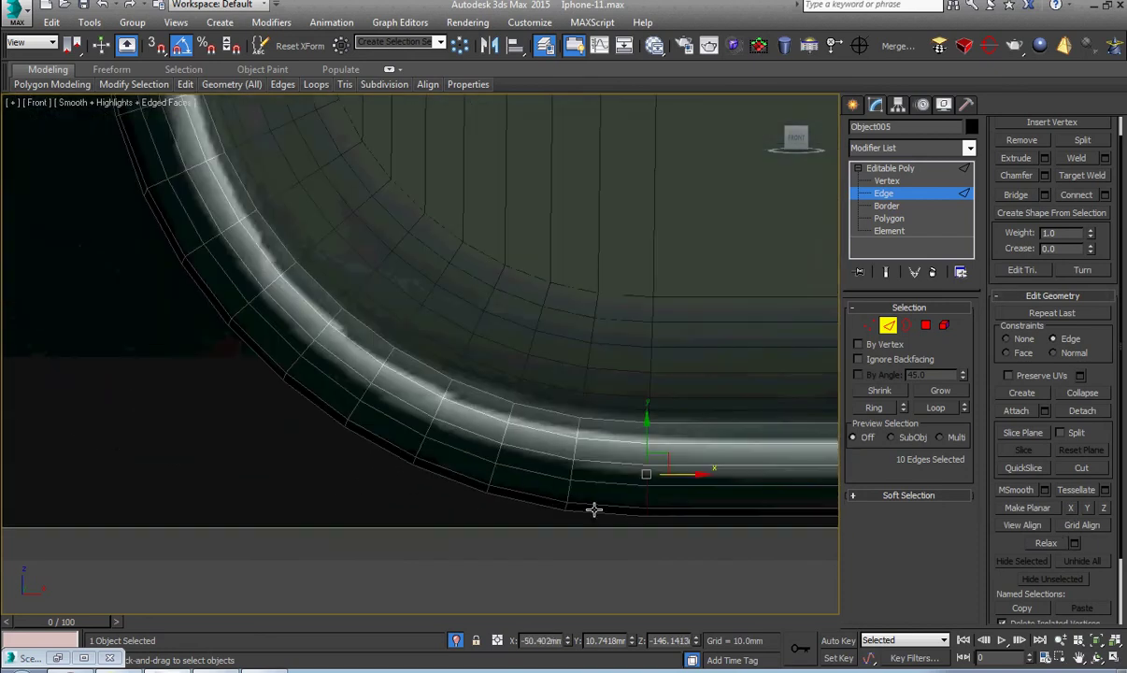
middle_drag(467, 481, 523, 574)
middle_drag(319, 456, 420, 513)
scroll(342, 496, up, 4)
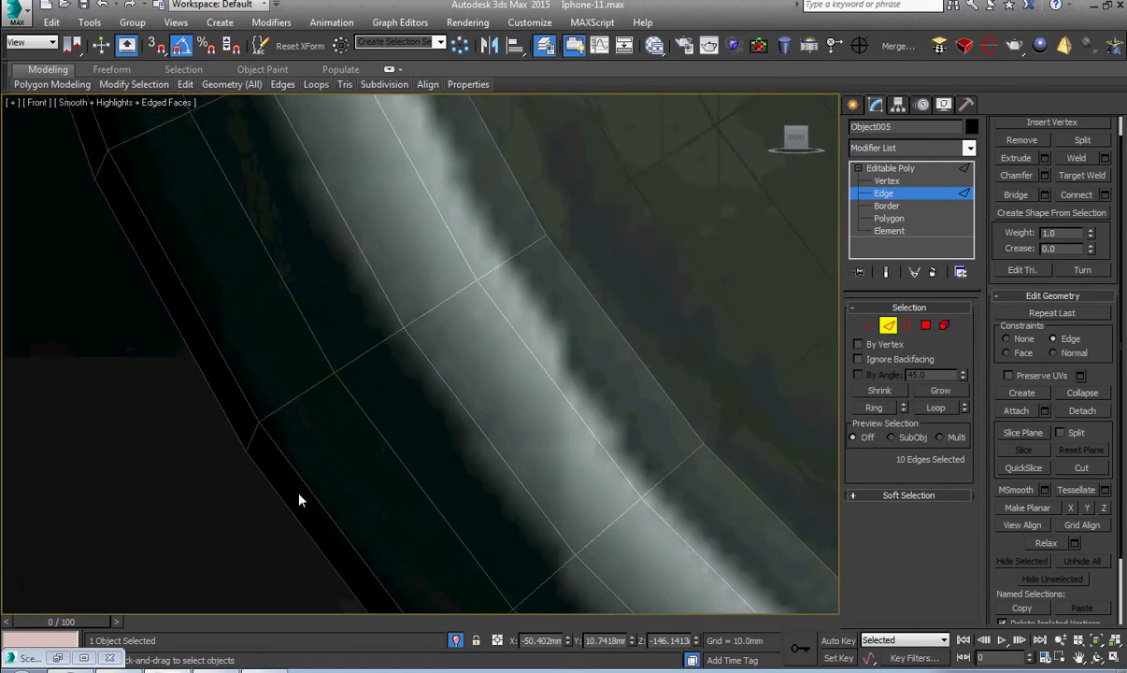
key(1)
drag(338, 447, 339, 401)
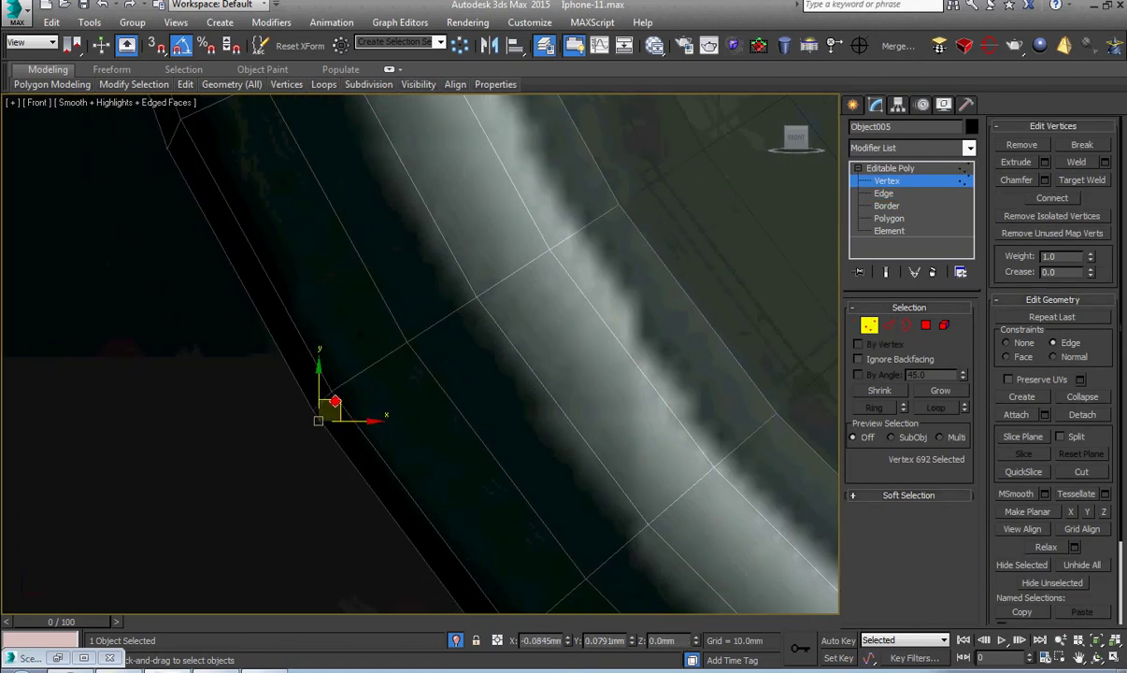
Slide the next two rim vertices toward the short side back along their edges to line up with their cross edges
scroll(354, 446, down, 3)
scroll(406, 529, up, 5)
drag(405, 426, 245, 467)
scroll(387, 419, down, 3)
scroll(457, 459, up, 4)
drag(351, 407, 335, 389)
scroll(432, 458, down, 2)
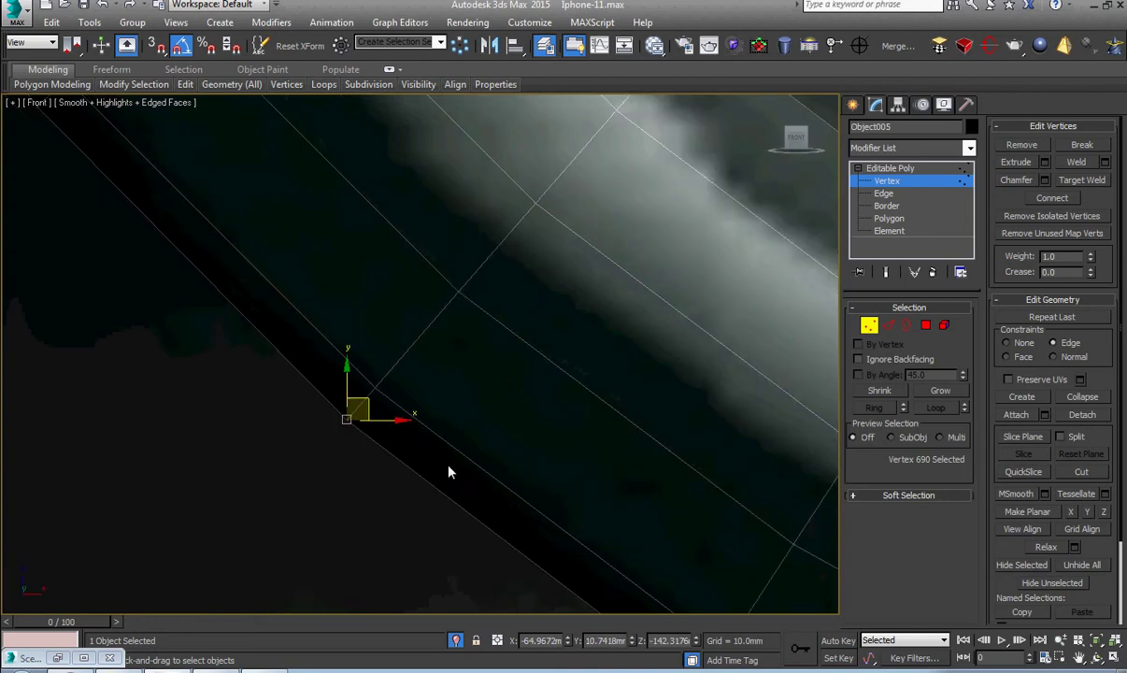
Slide the following rim vertex of the lower corner up along its edge to straighten that row
scroll(448, 467, down, 2)
middle_drag(590, 550, 421, 388)
scroll(485, 448, up, 4)
drag(458, 454, 444, 445)
scroll(523, 495, down, 3)
middle_drag(592, 534, 299, 402)
Align the corner row nearer the long side by sliding its rim vertex up along its edge
scroll(413, 488, down, 3)
middle_drag(80, 208, 477, 397)
scroll(377, 301, up, 6)
drag(409, 375, 335, 323)
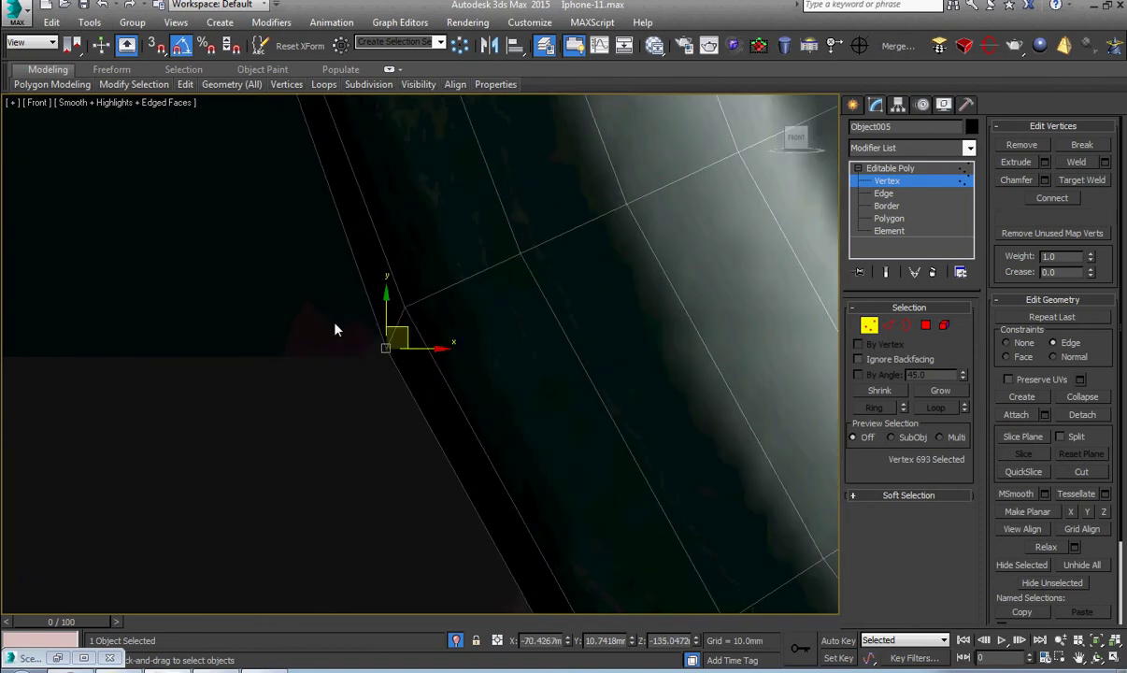
scroll(364, 333, up, 3)
drag(431, 349, 400, 299)
Examine the edge rows and antenna band along the frame's long side up to the upper corner
scroll(400, 299, down, 5)
middle_drag(384, 246, 431, 487)
scroll(467, 368, down, 3)
scroll(448, 291, down, 2)
middle_drag(448, 292, 448, 382)
scroll(447, 296, up, 4)
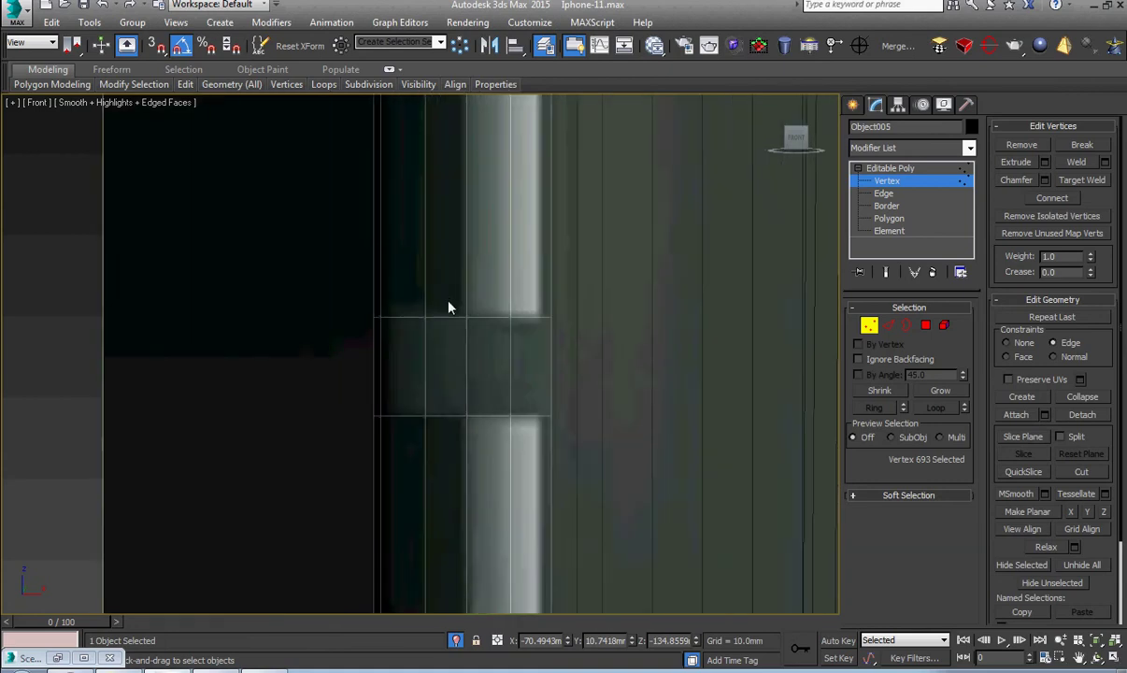
scroll(447, 300, down, 4)
middle_drag(455, 303, 490, 421)
scroll(435, 358, down, 3)
scroll(507, 454, down, 4)
middle_drag(514, 376, 488, 563)
scroll(478, 319, up, 4)
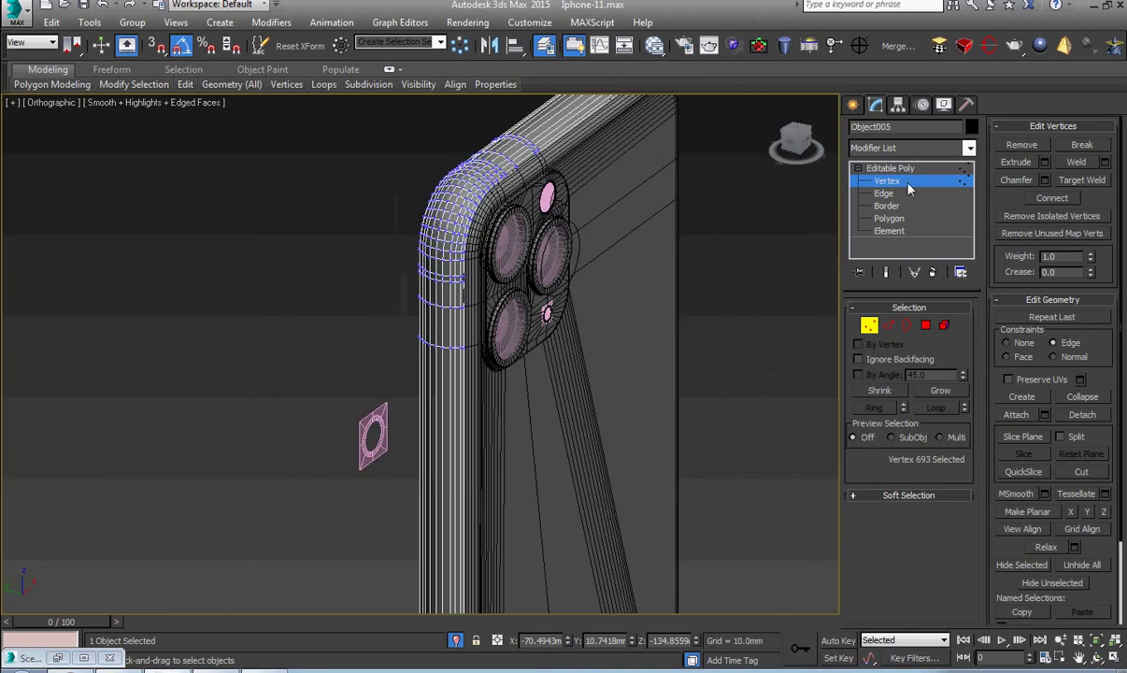
Leave vertex editing and select the back housing to examine its mesh around the camera-side corner
click(910, 171)
click(757, 244)
middle_drag(417, 241, 404, 293)
scroll(450, 305, up, 5)
click(450, 305)
scroll(451, 305, down, 5)
scroll(401, 291, up, 5)
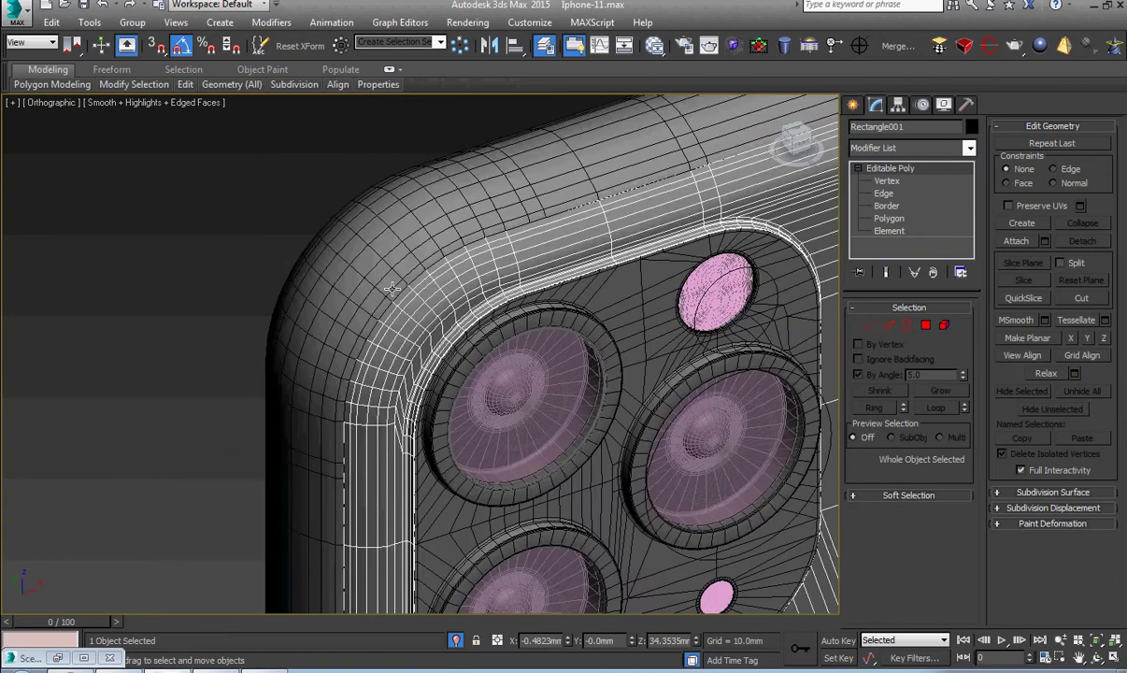
Select the side frame and compare its upper corner with the colors reference photo
click(392, 289)
scroll(393, 290, down, 4)
scroll(402, 301, up, 2)
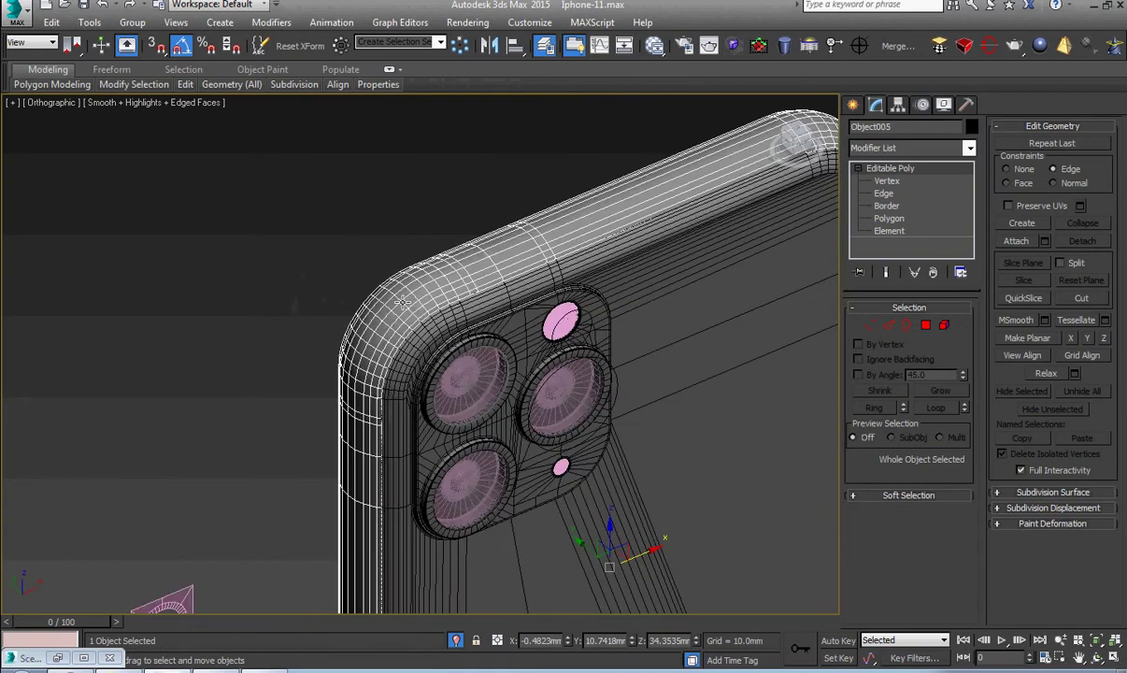
scroll(434, 292, up, 3)
click(179, 671)
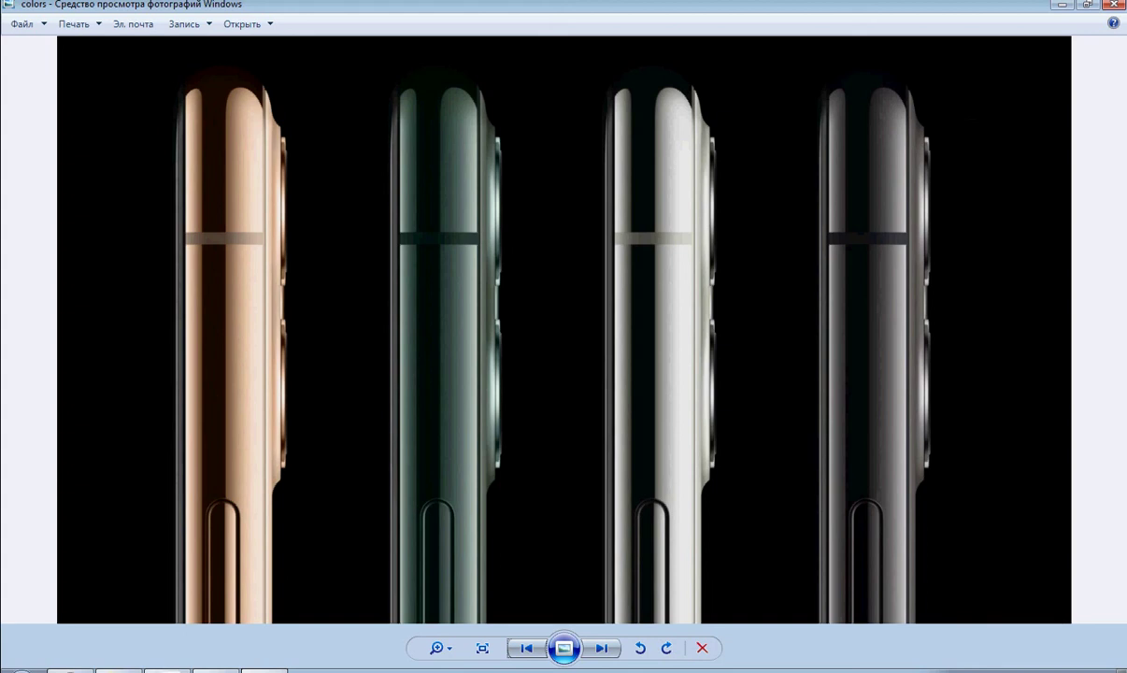
click(178, 670)
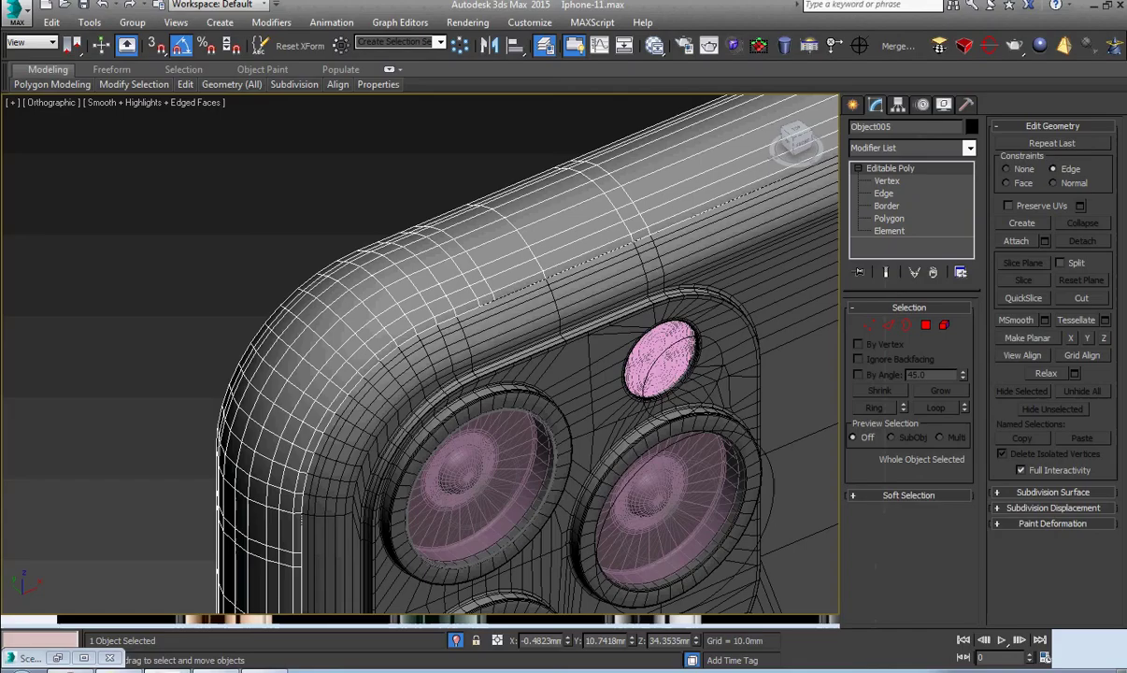
Examine the back housing and camera plate meshes around the lens rings and flash
scroll(423, 414, up, 5)
click(425, 412)
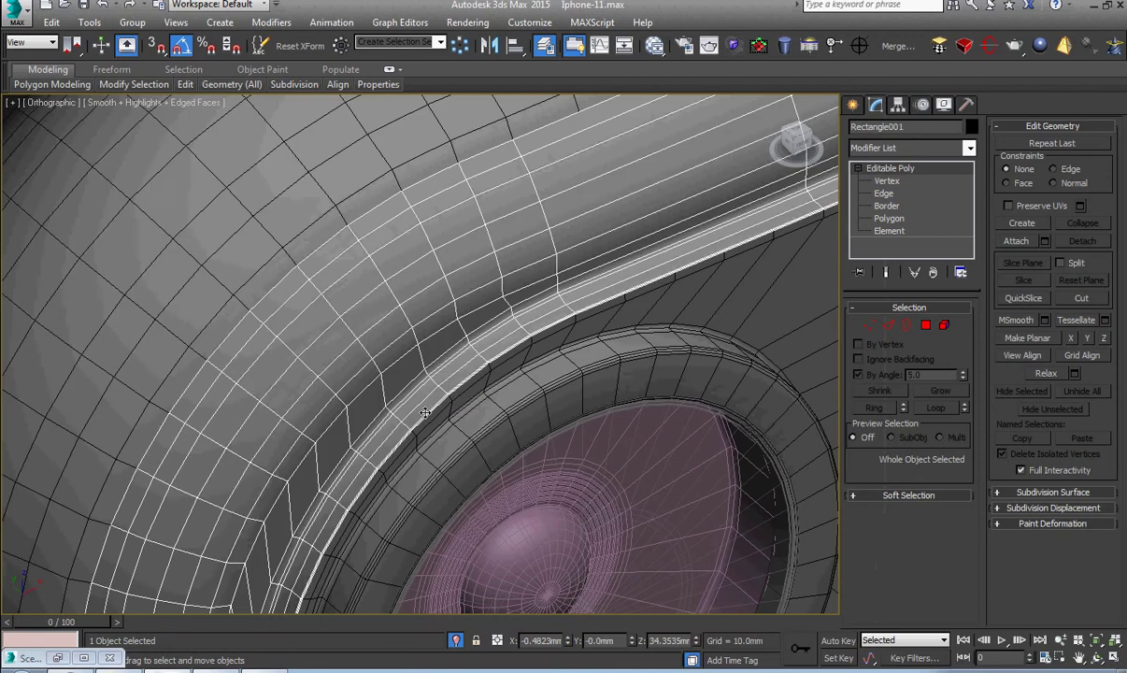
scroll(425, 412, down, 5)
middle_drag(425, 412, 463, 320)
click(585, 320)
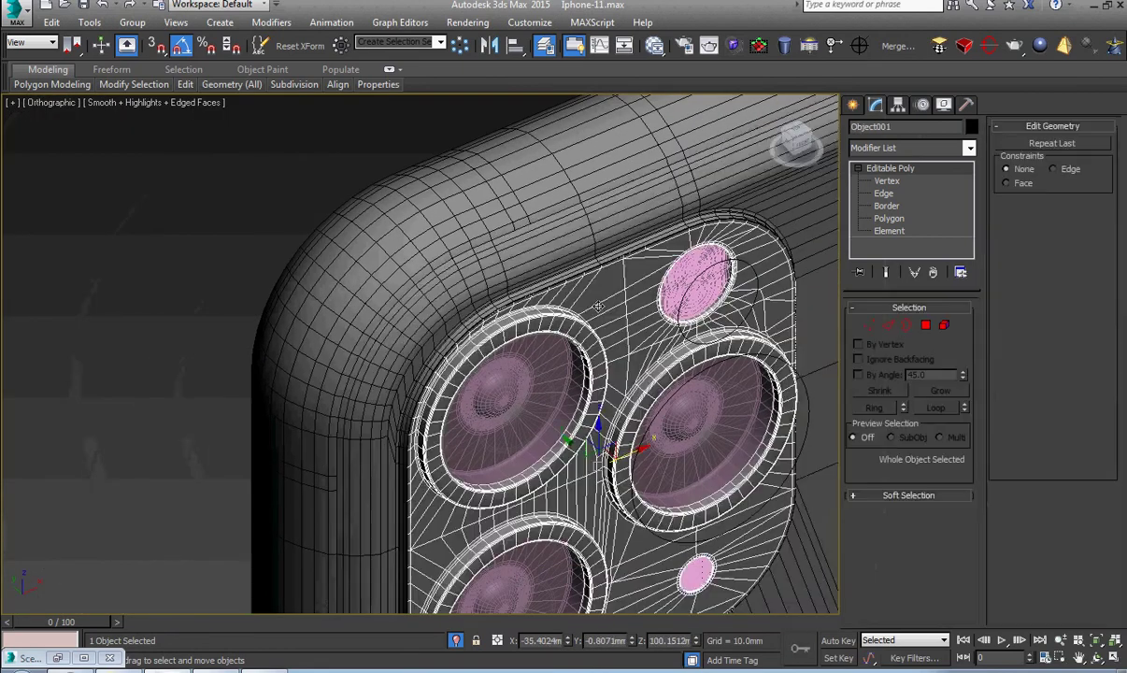
scroll(660, 304, down, 4)
middle_drag(712, 300, 520, 361)
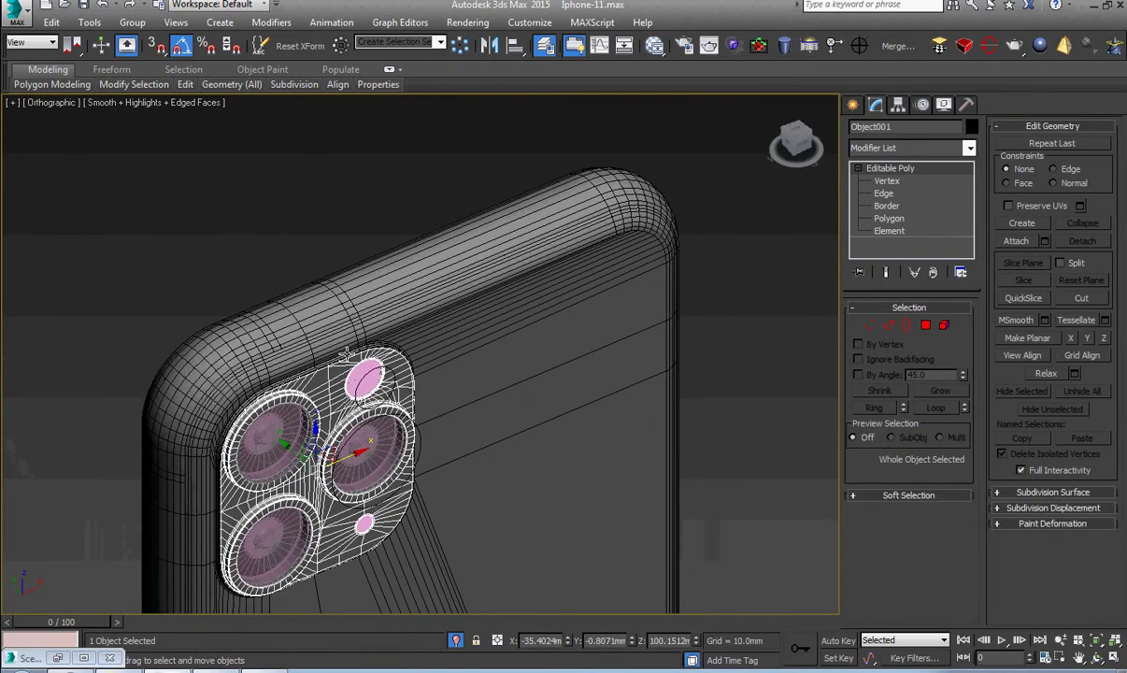
scroll(347, 353, up, 8)
scroll(383, 368, down, 6)
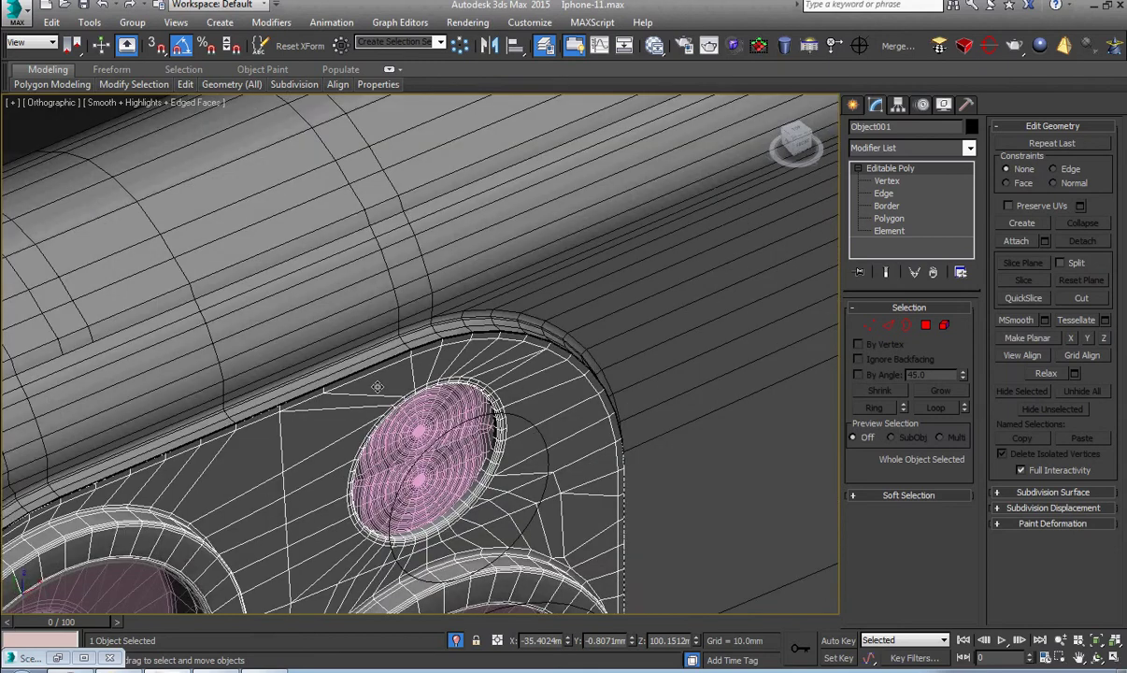
Examine how the back housing's edge rows meet the side frame beside the camera bump
middle_drag(318, 448, 544, 352)
middle_drag(423, 434, 552, 255)
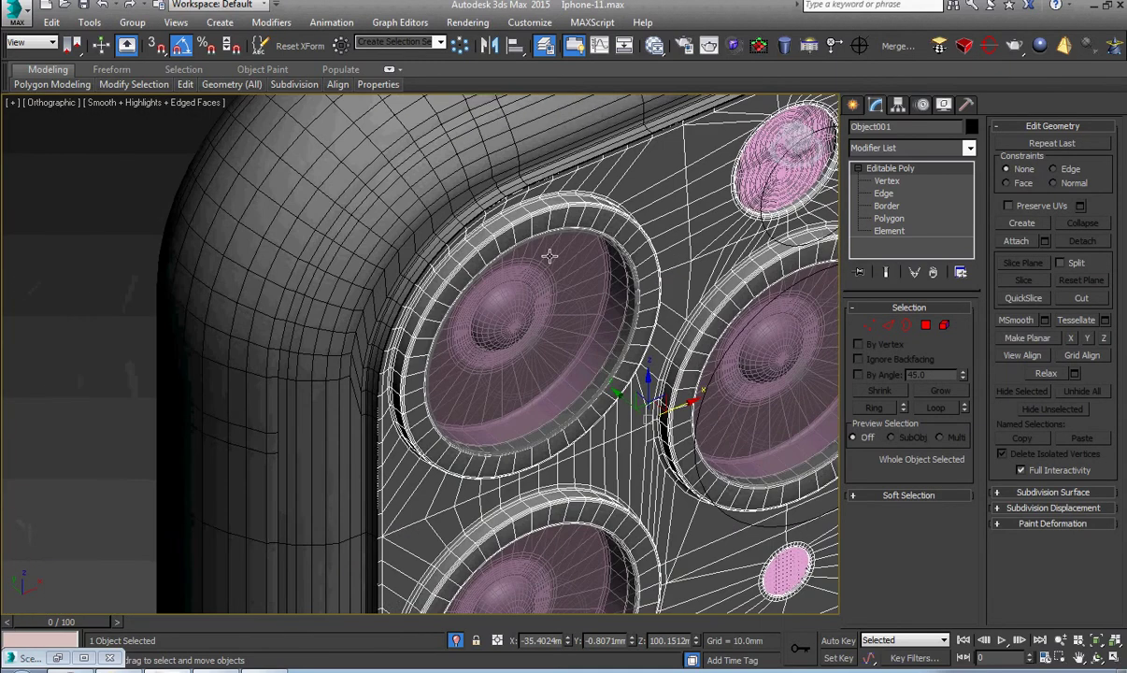
middle_drag(334, 484, 418, 405)
click(405, 410)
scroll(360, 374, up, 4)
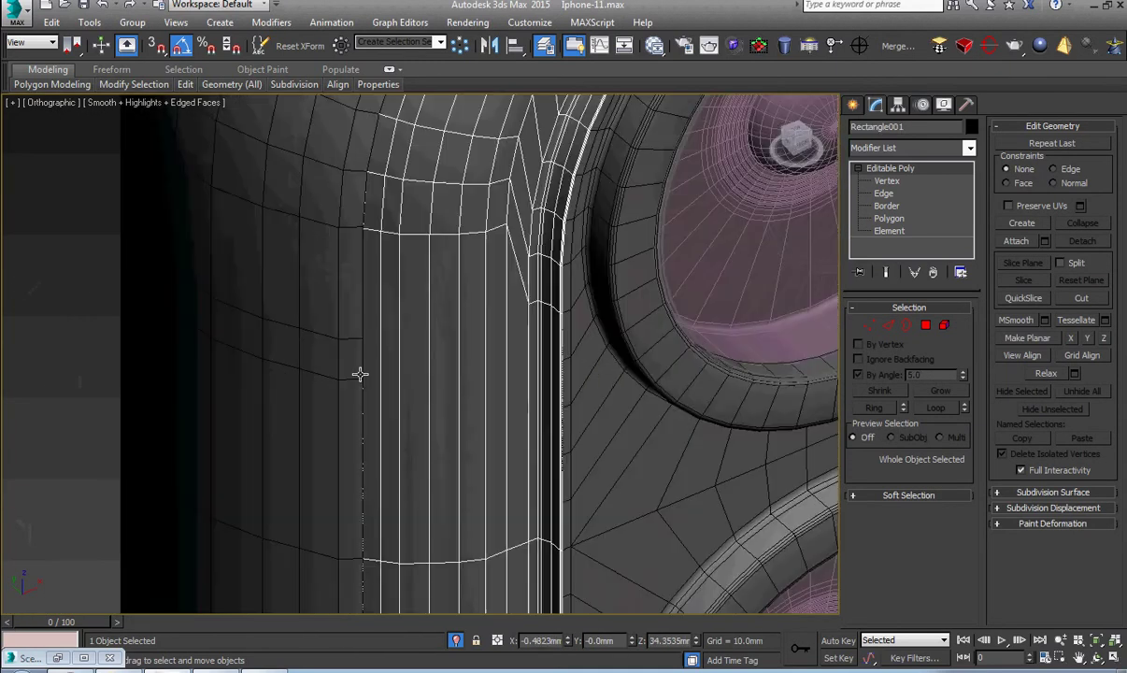
middle_drag(386, 266, 376, 446)
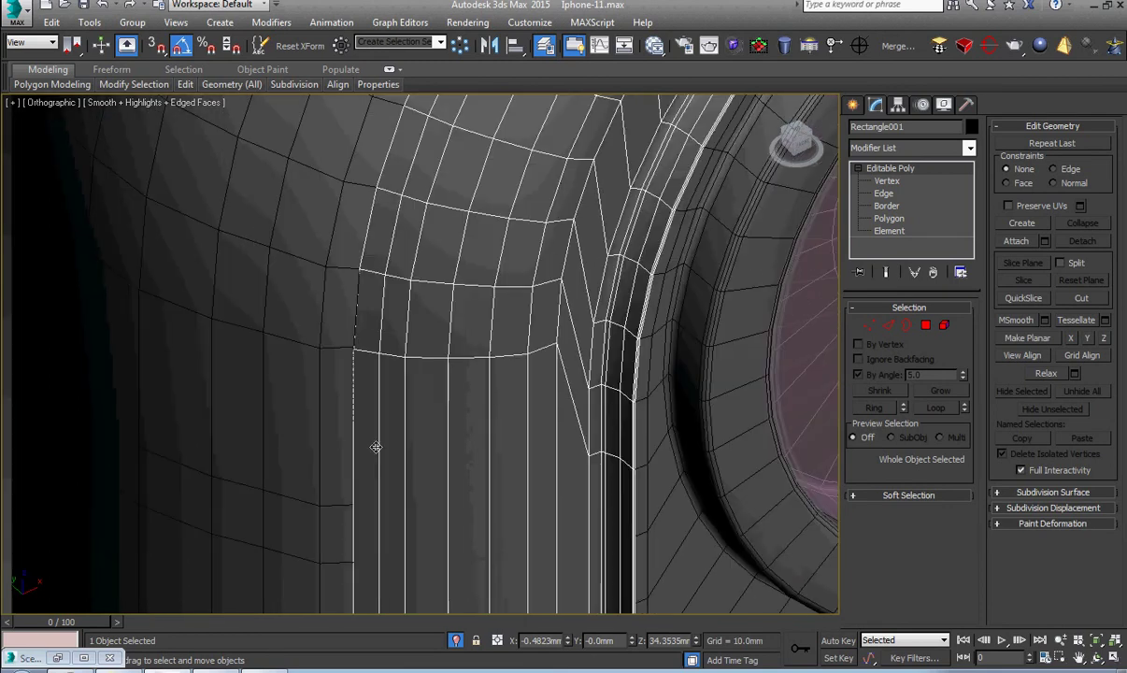
scroll(352, 337, up, 4)
scroll(354, 349, down, 5)
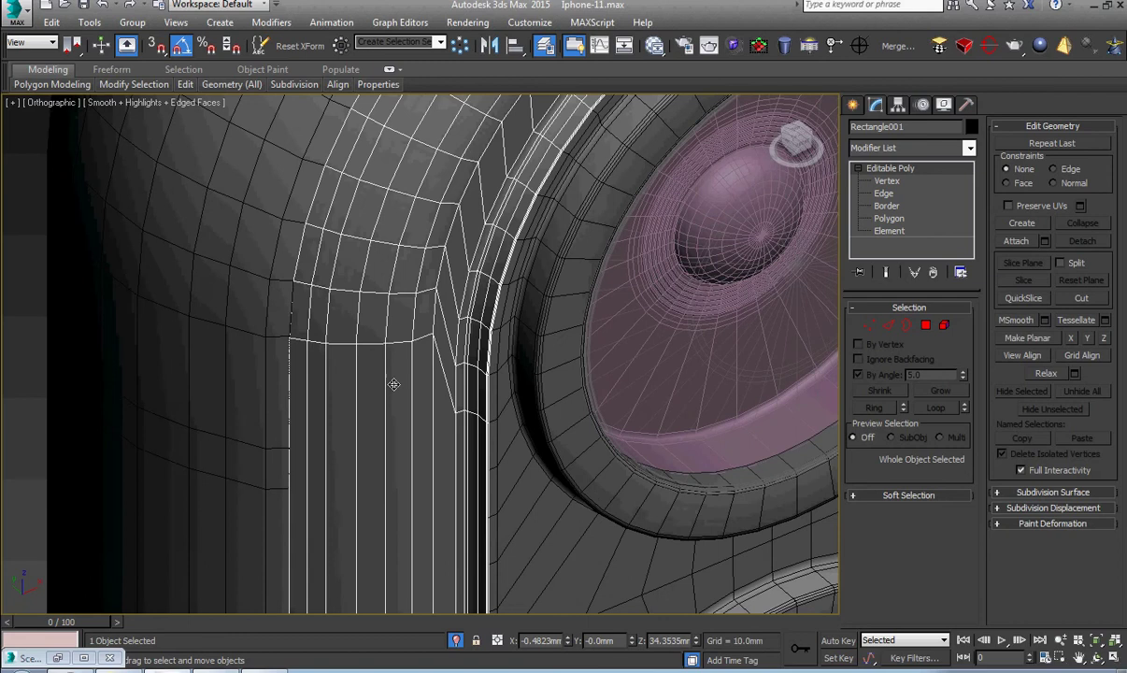
scroll(393, 384, down, 2)
alt+middle_drag(394, 384, 360, 371)
middle_drag(290, 327, 427, 402)
scroll(400, 333, up, 3)
scroll(402, 330, up, 1)
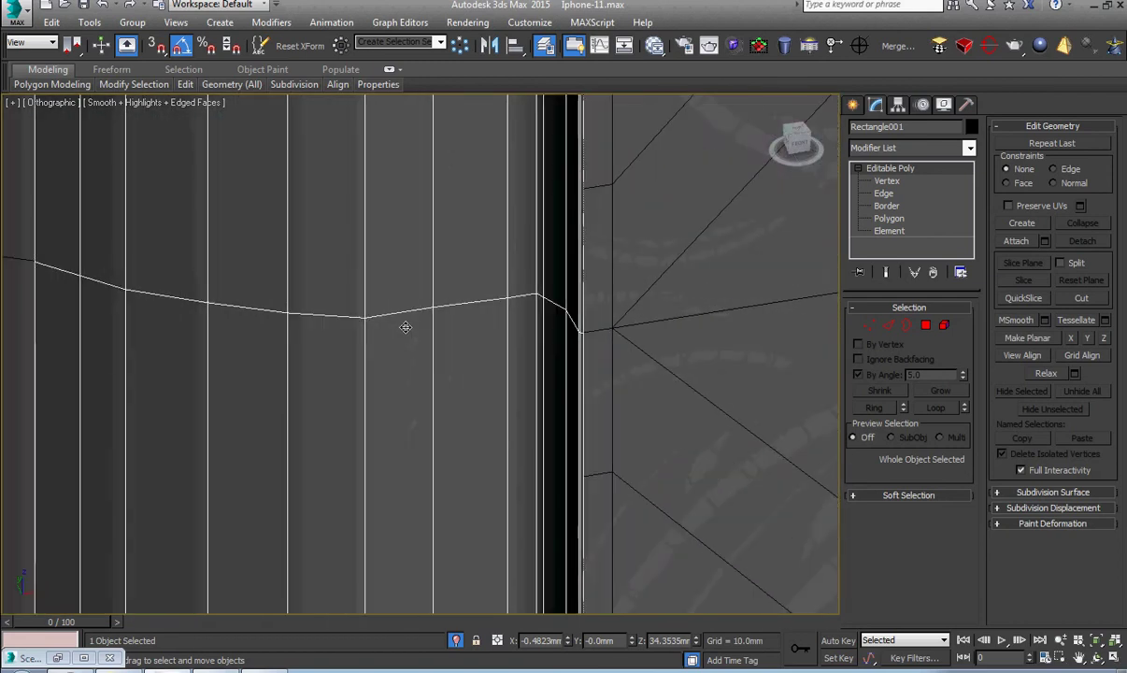
scroll(405, 324, down, 2)
middle_drag(350, 321, 543, 362)
Select the side frame and render the angled view of the phone's back
scroll(549, 364, down, 2)
click(475, 350)
scroll(474, 350, down, 6)
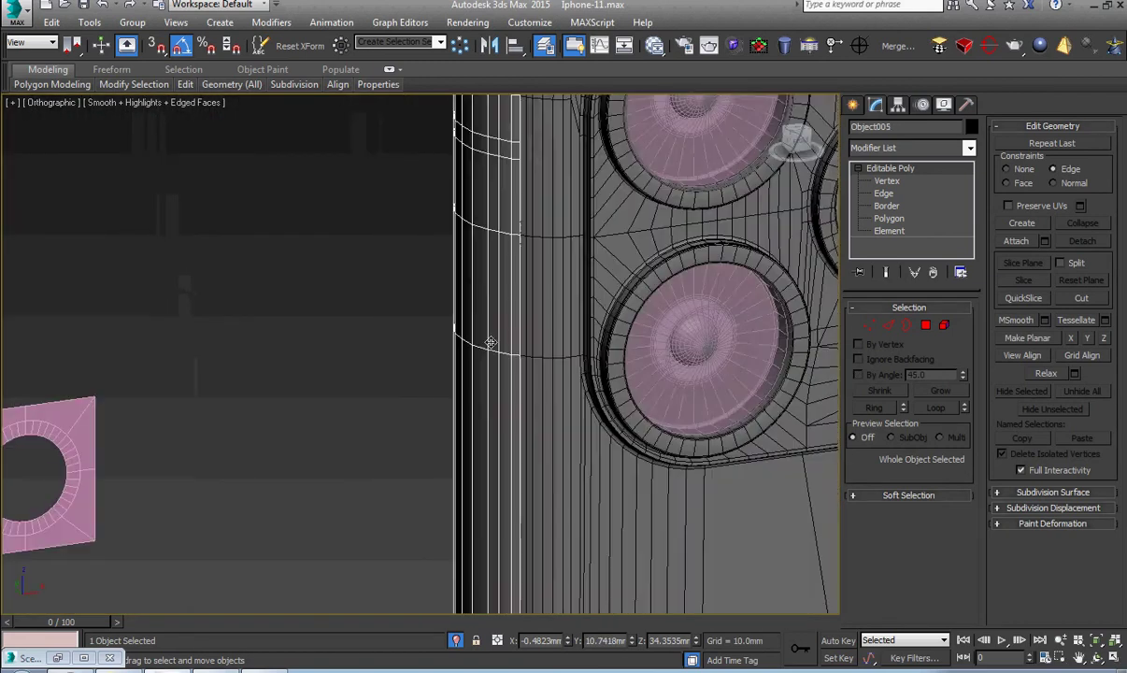
scroll(578, 374, down, 5)
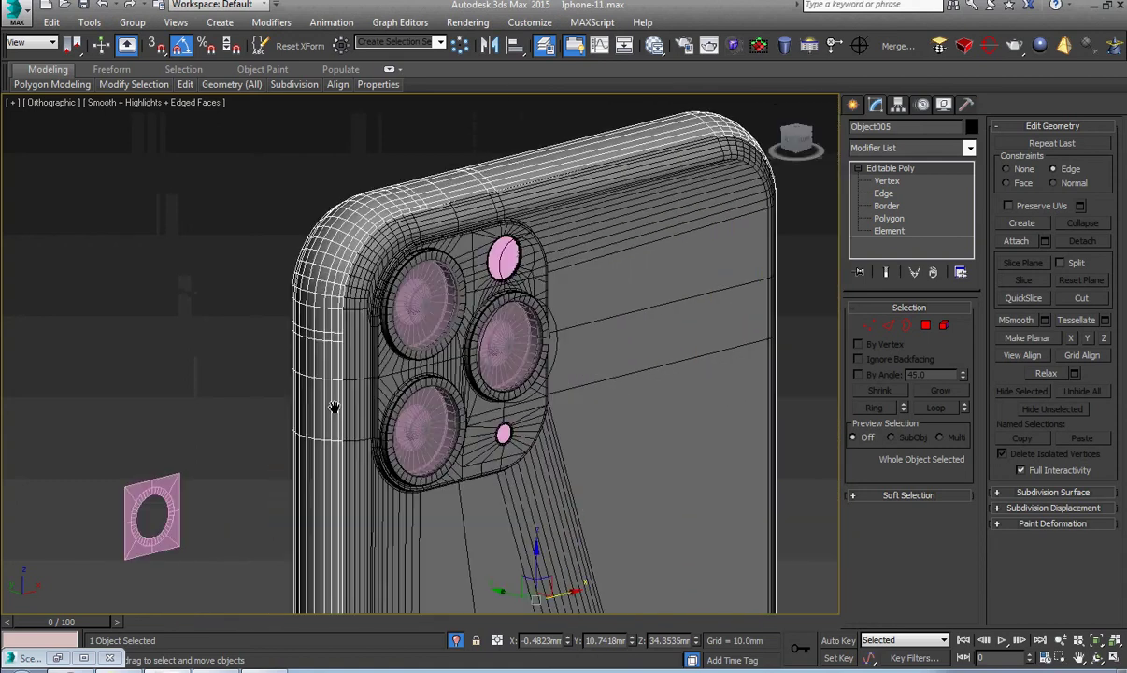
key(shift+q)
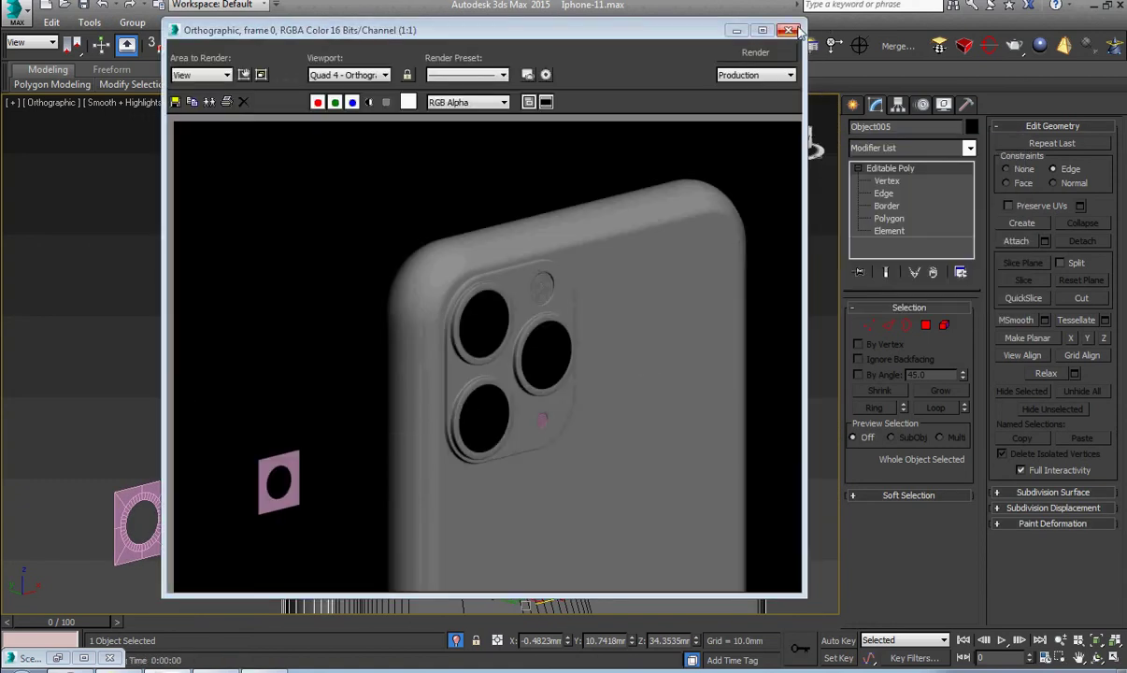
Switch to Windows Photo Viewer and show the reference photo preceding the colors image
key(alt+Tab)
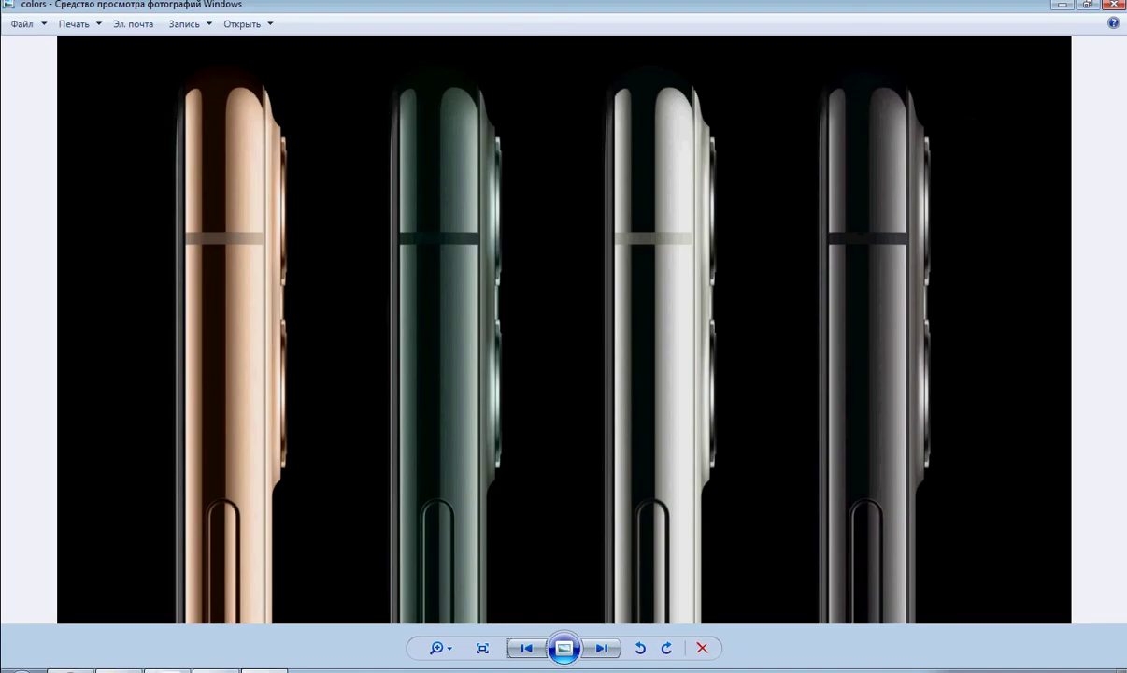
click(526, 650)
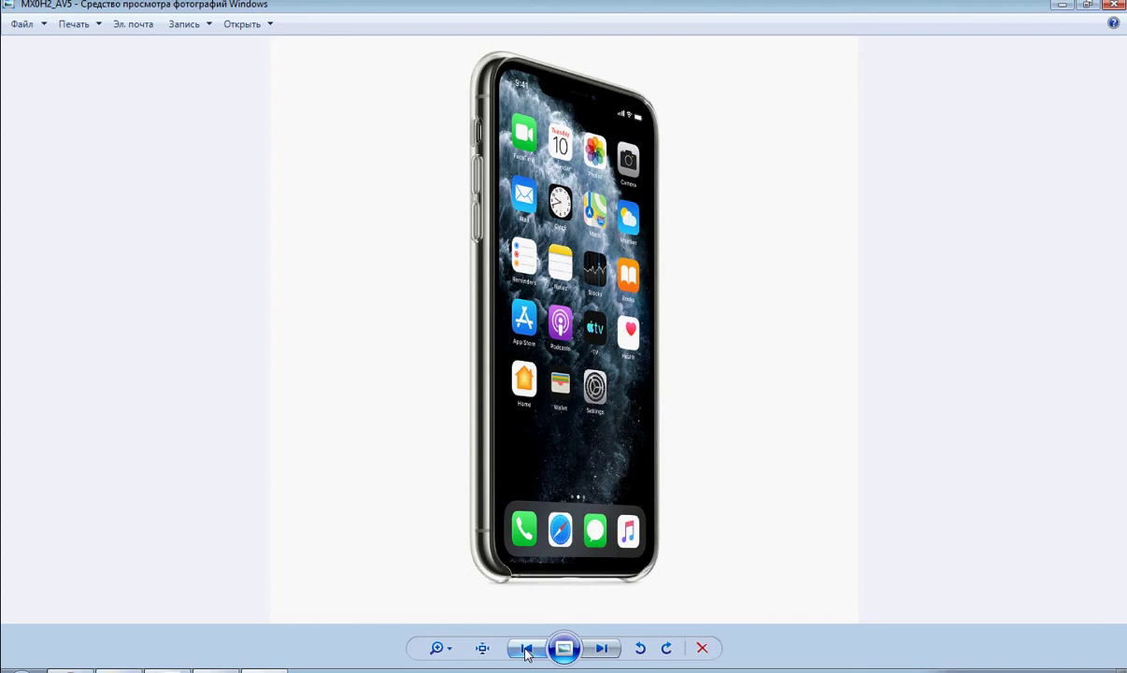
Browse back through the reference photos to the MX0H2 back view and examine its camera bump and frame corner closely
click(167, 670)
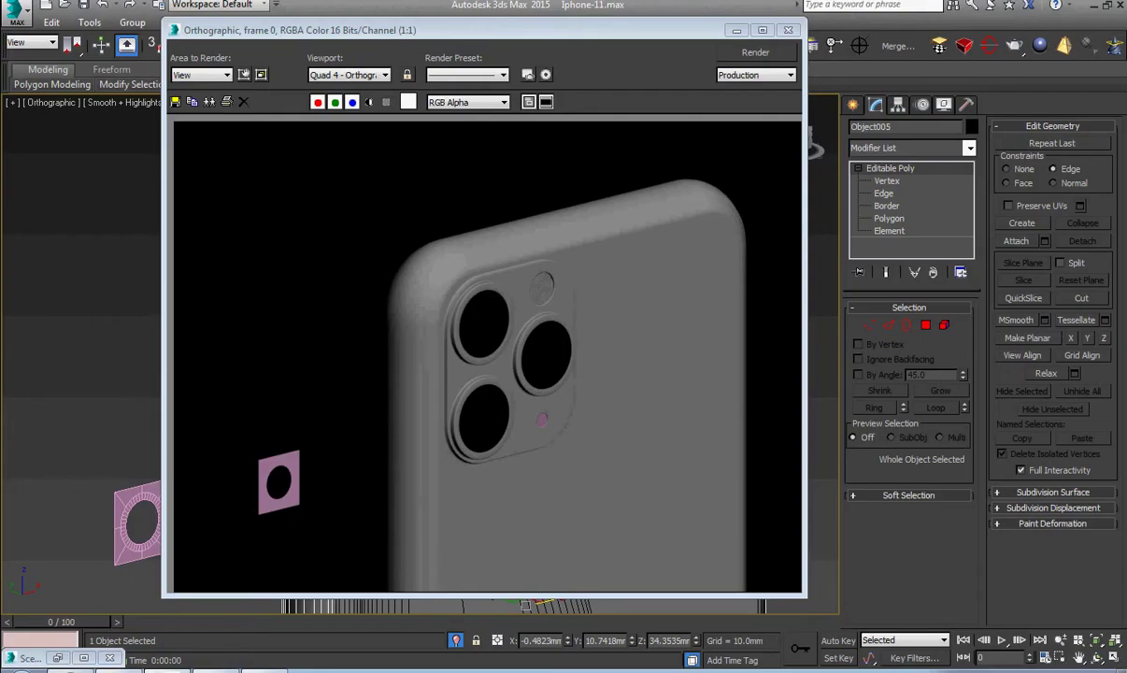
click(167, 670)
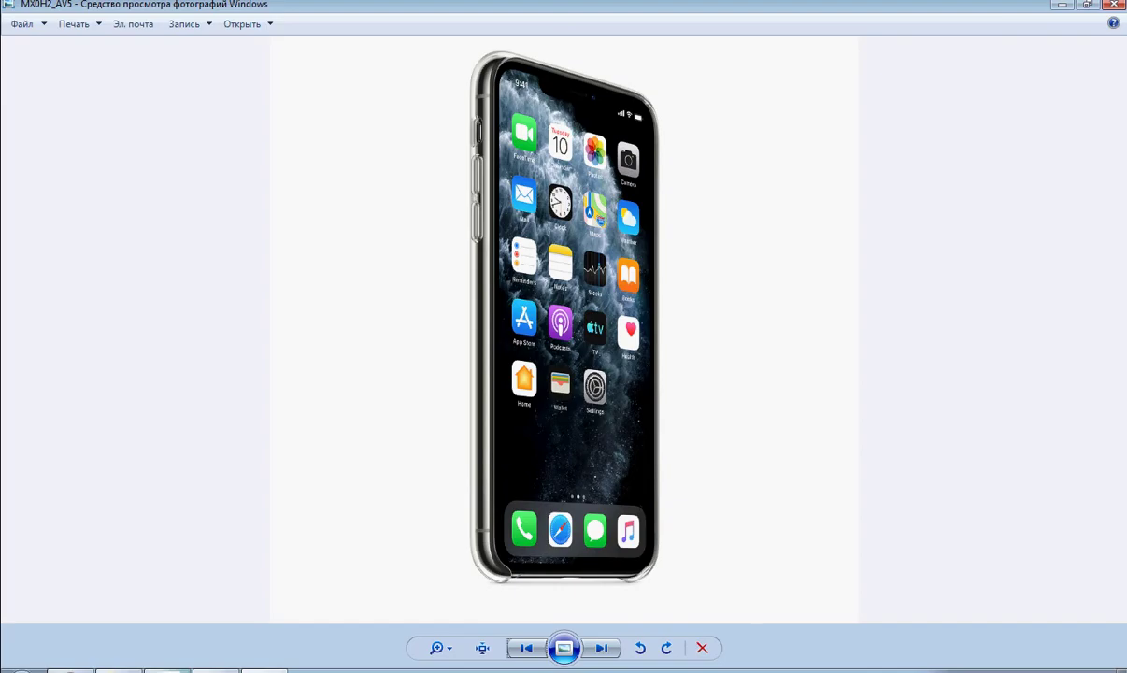
click(526, 649)
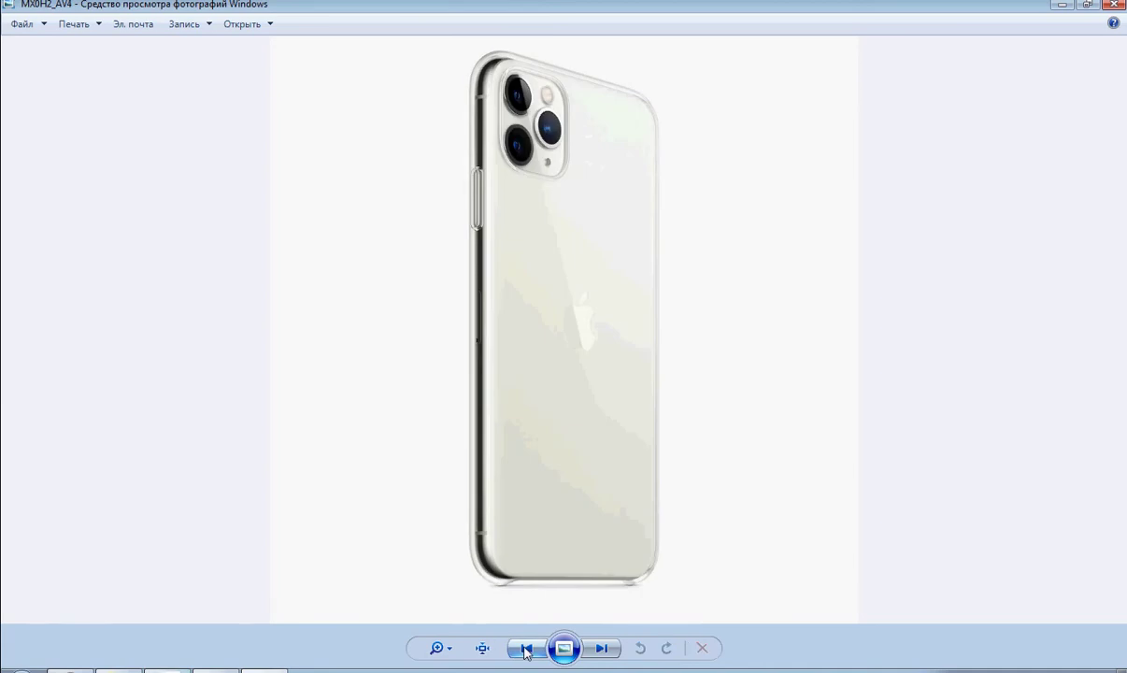
click(526, 648)
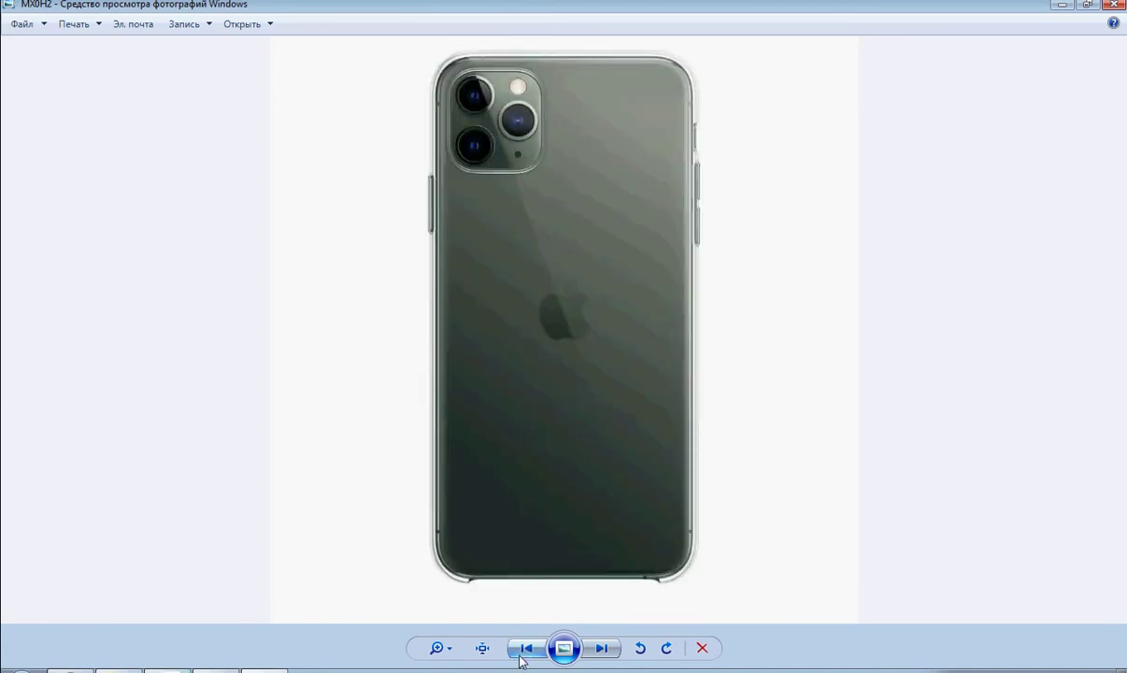
scroll(470, 146, up, 6)
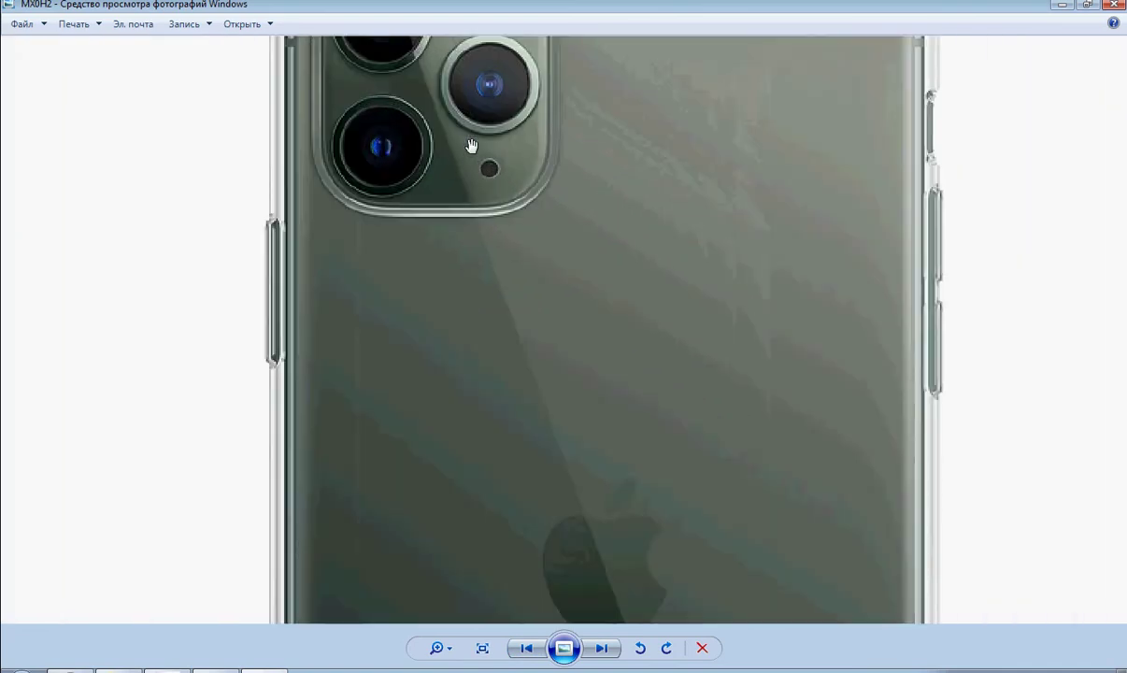
drag(469, 149, 446, 380)
scroll(460, 274, up, 3)
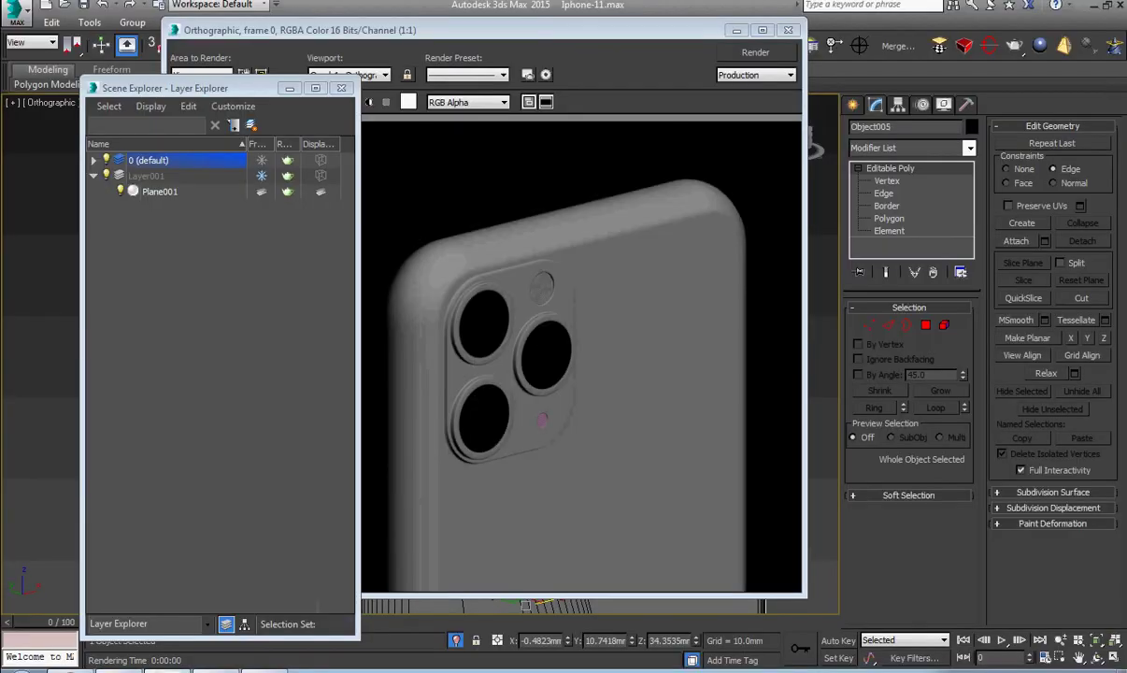
Switch to 3ds Max, close the rendered frame and the Layer Explorer, and deselect the side frame
click(787, 30)
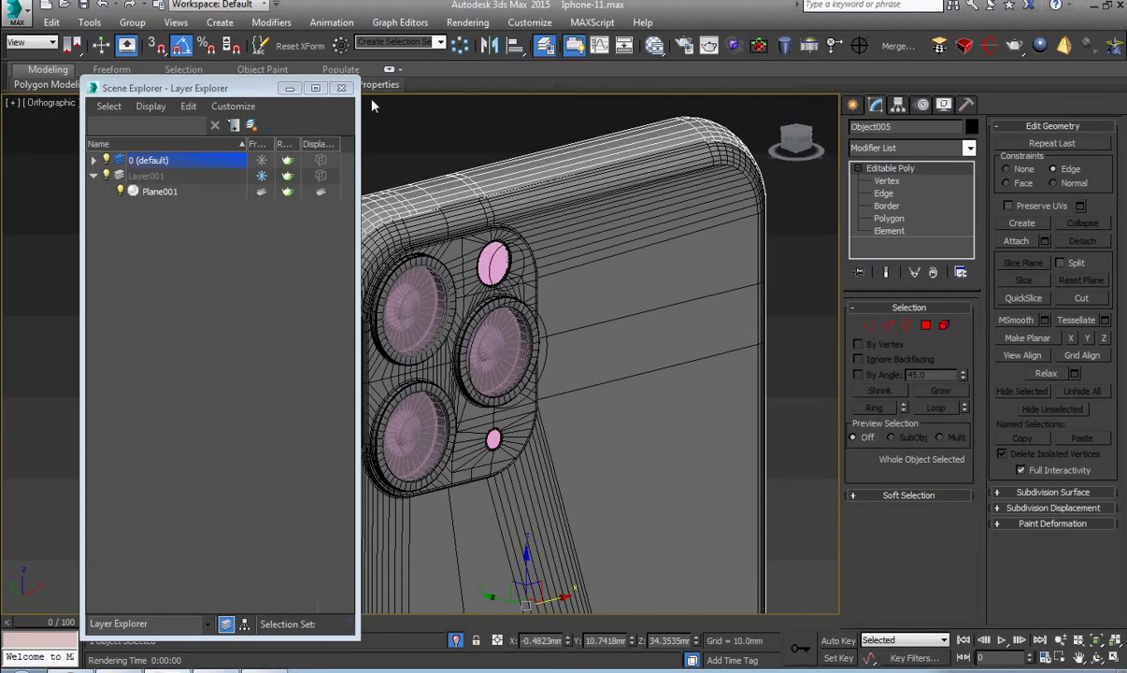
click(341, 87)
click(369, 174)
scroll(339, 330, up, 4)
middle_drag(347, 336, 258, 292)
scroll(243, 347, down, 2)
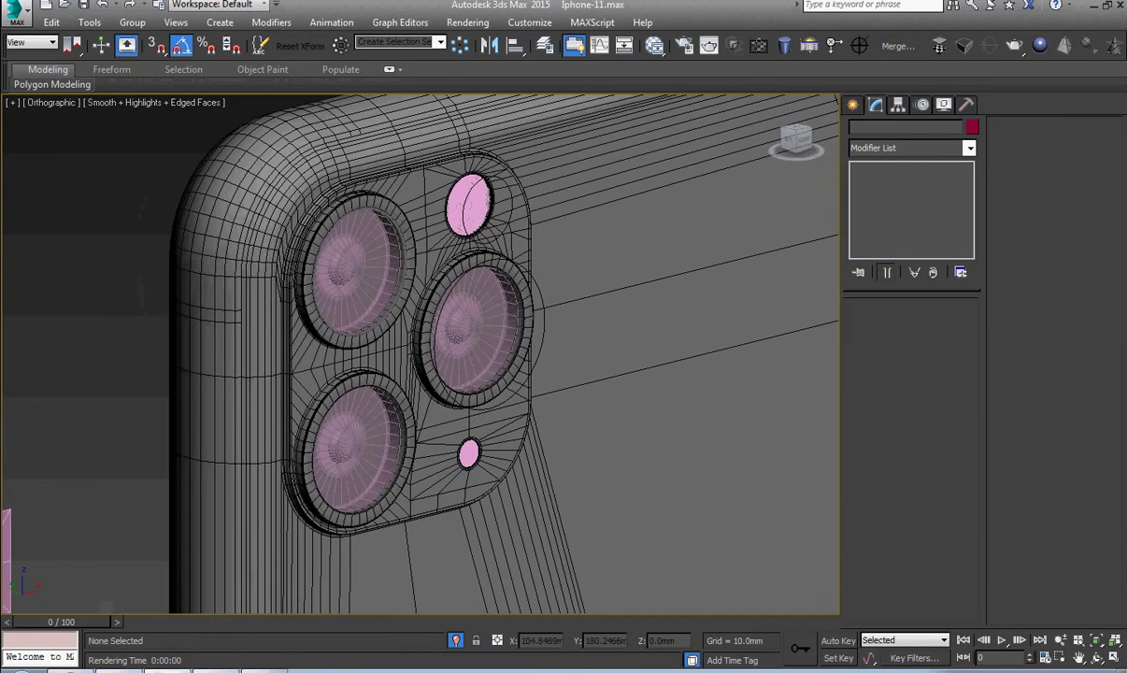
Return to Windows Photo Viewer, browse back to photo DSC07084 and examine the antenna band beside the camera bump
click(264, 671)
key(alt+Tab)
key(alt+Tab)
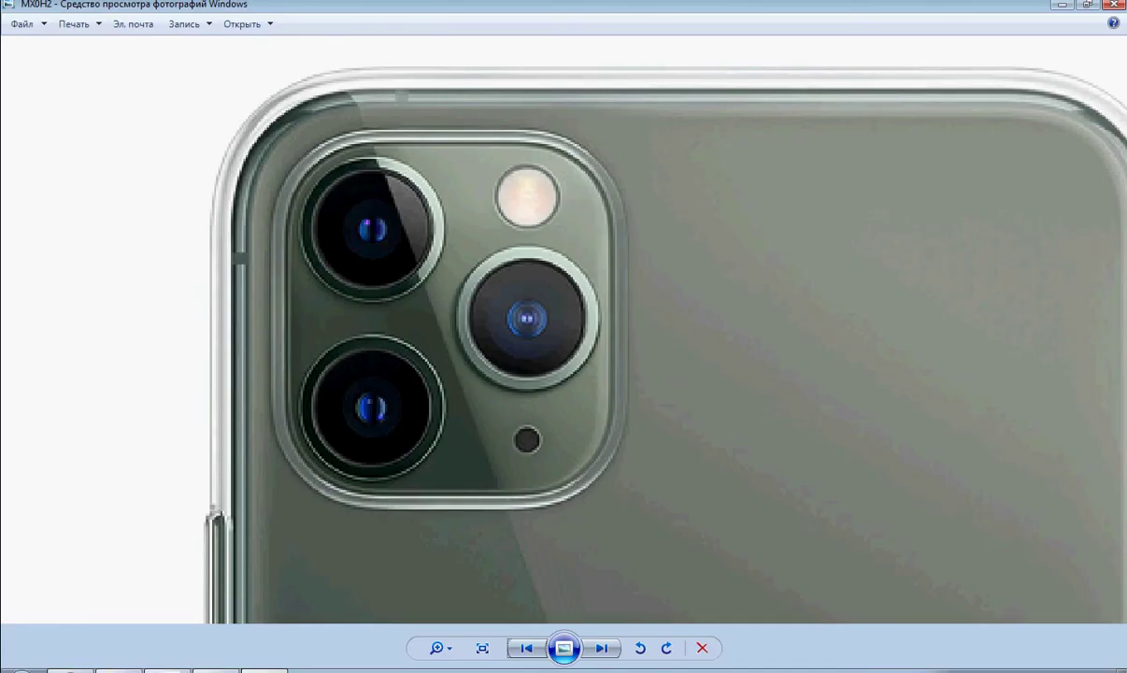
click(534, 648)
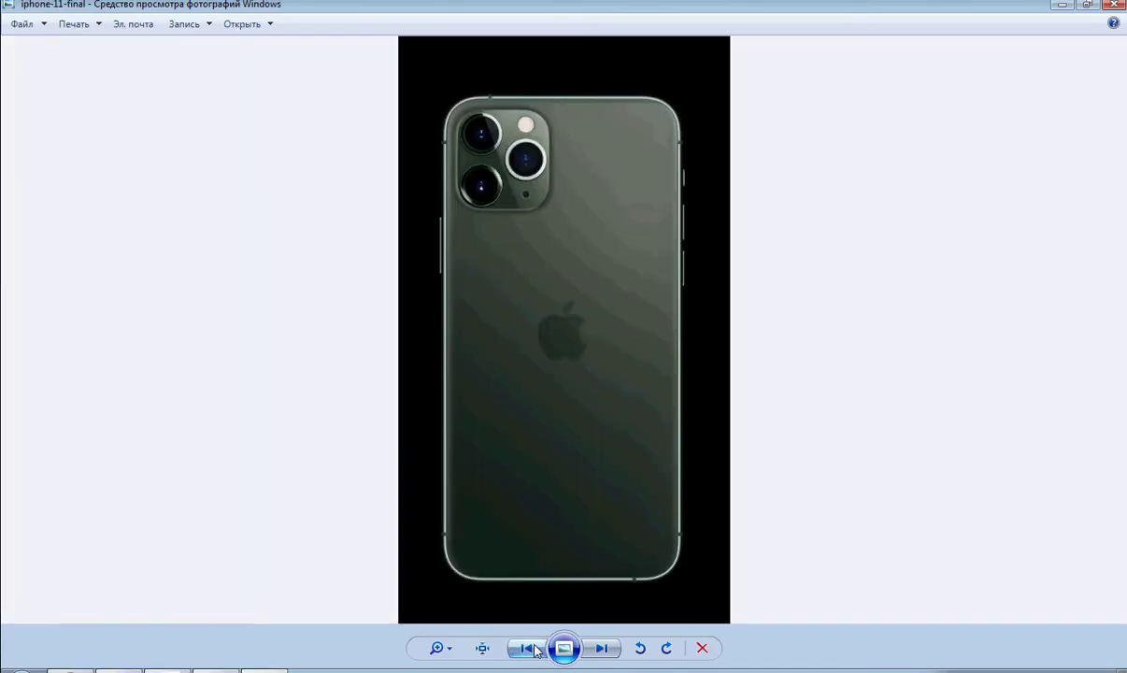
click(534, 648)
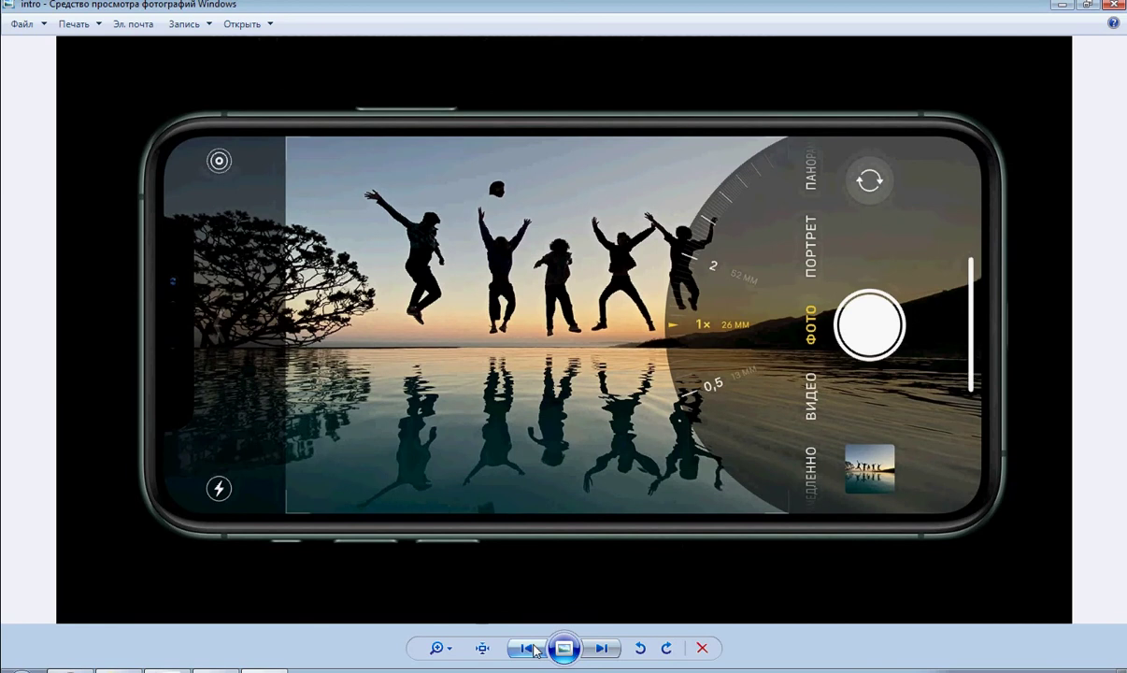
click(535, 648)
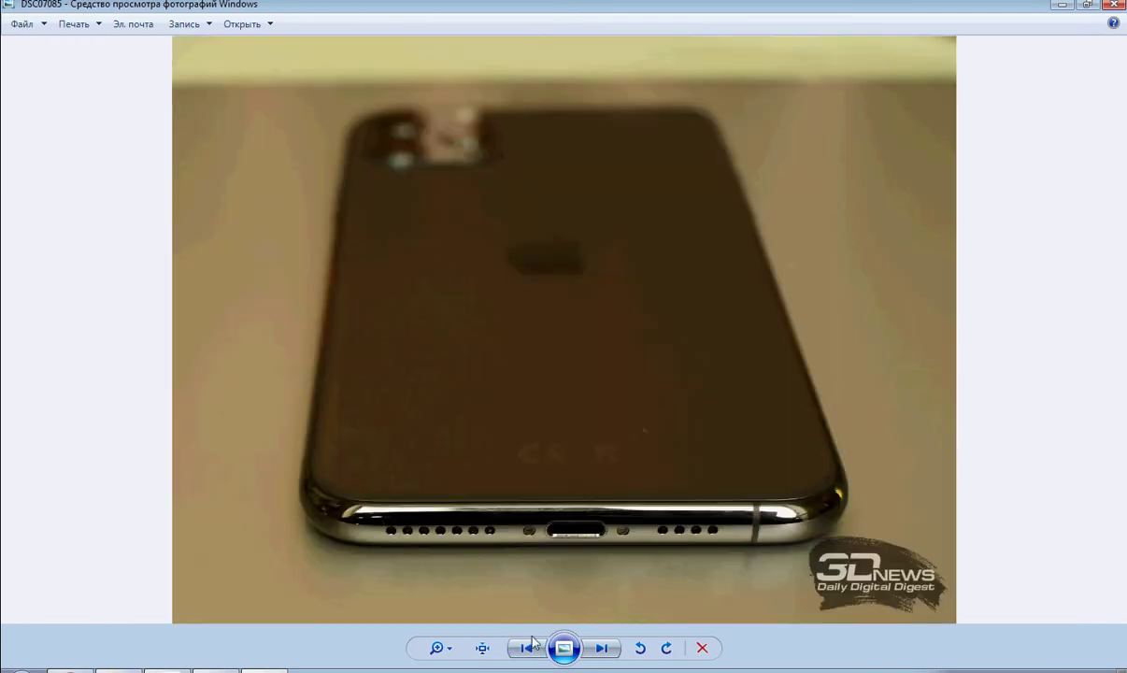
click(526, 648)
scroll(691, 539, up, 5)
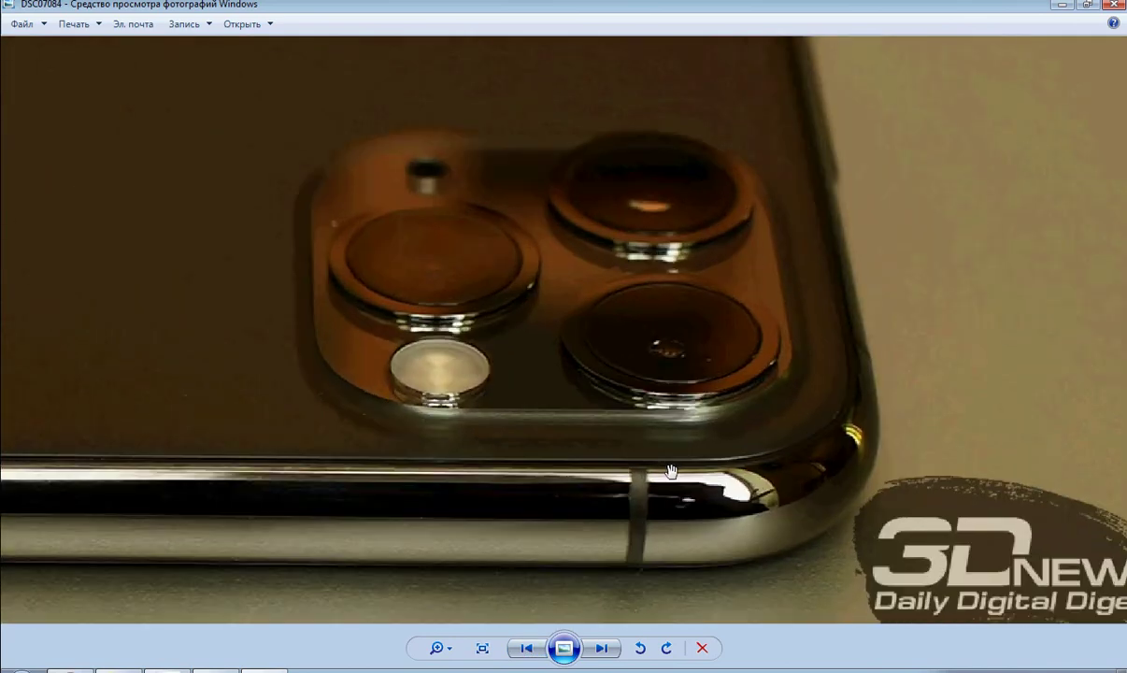
drag(671, 472, 738, 426)
scroll(629, 458, up, 1)
scroll(628, 458, up, 1)
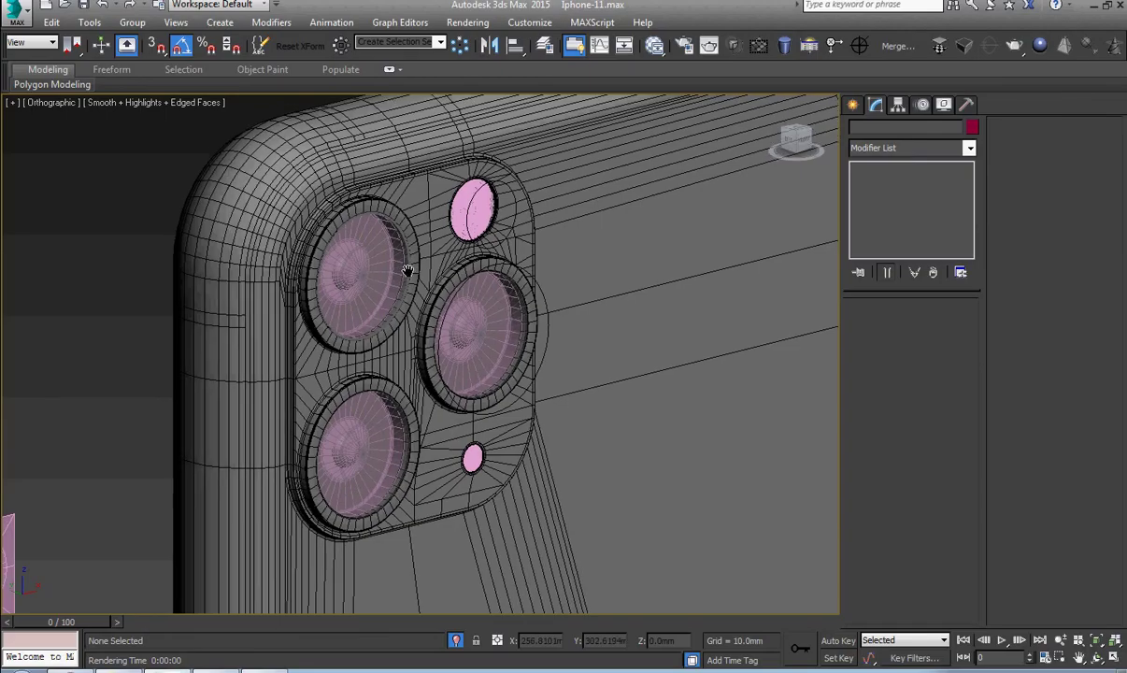
Select the side frame in 3ds Max and compare its top antenna-band edges with the reference in the Front view
scroll(355, 293, up, 3)
scroll(355, 293, up, 2)
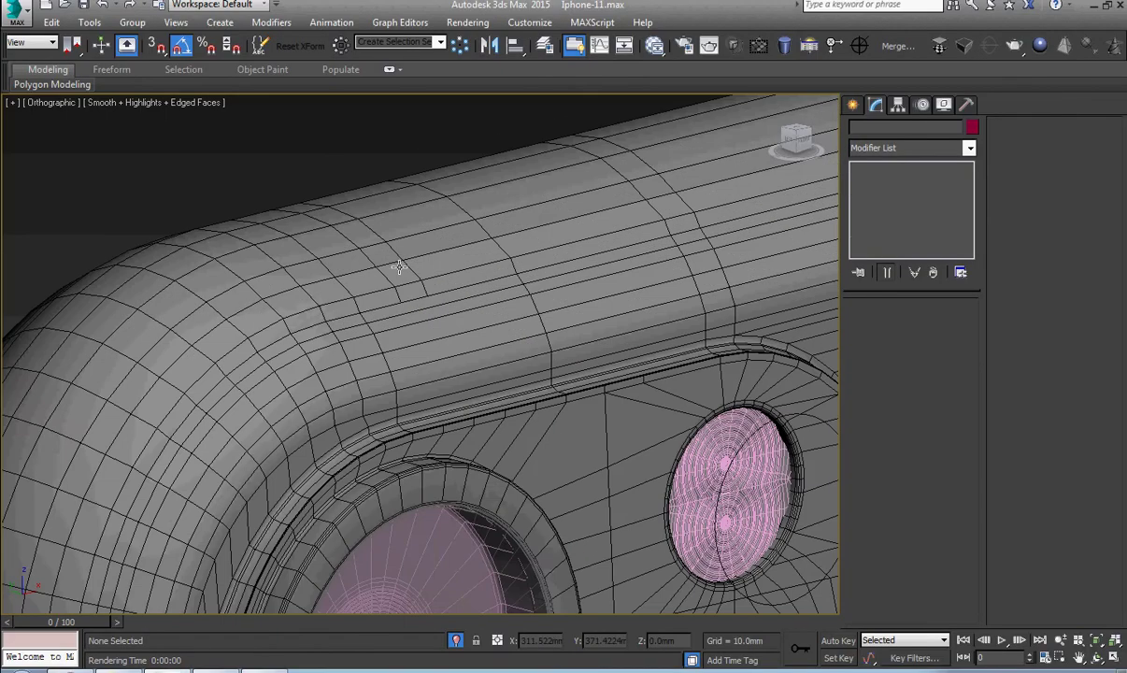
click(376, 252)
scroll(376, 251, up, 2)
key(f)
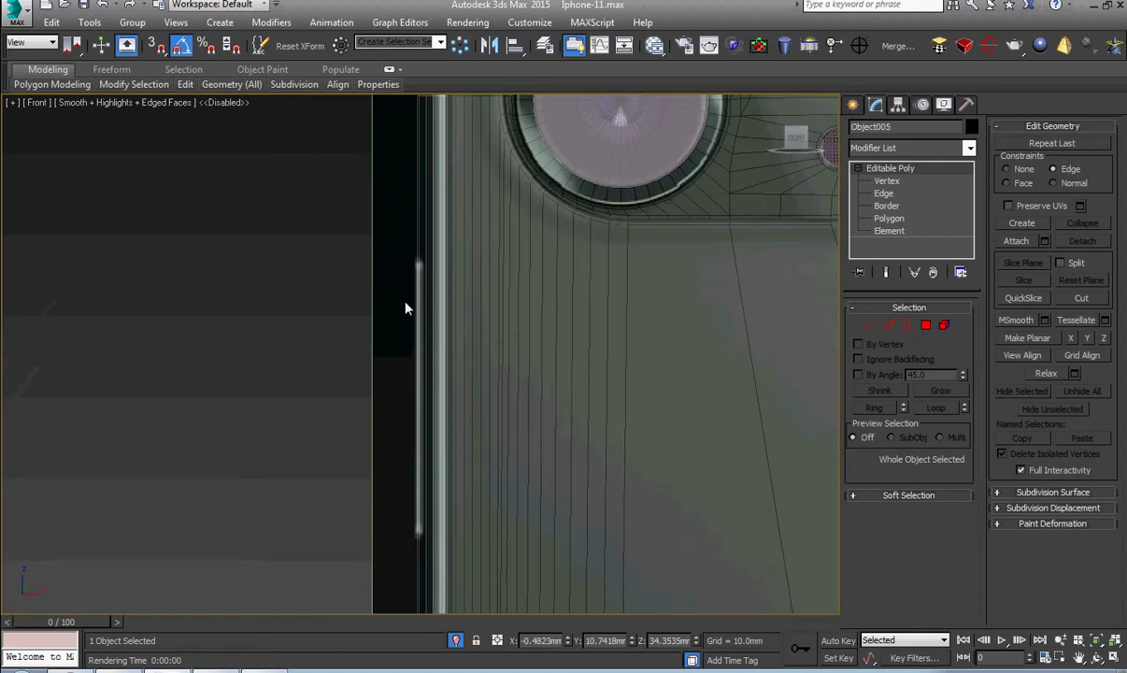
scroll(404, 301, down, 7)
middle_drag(368, 220, 406, 374)
scroll(411, 397, up, 7)
scroll(414, 409, up, 6)
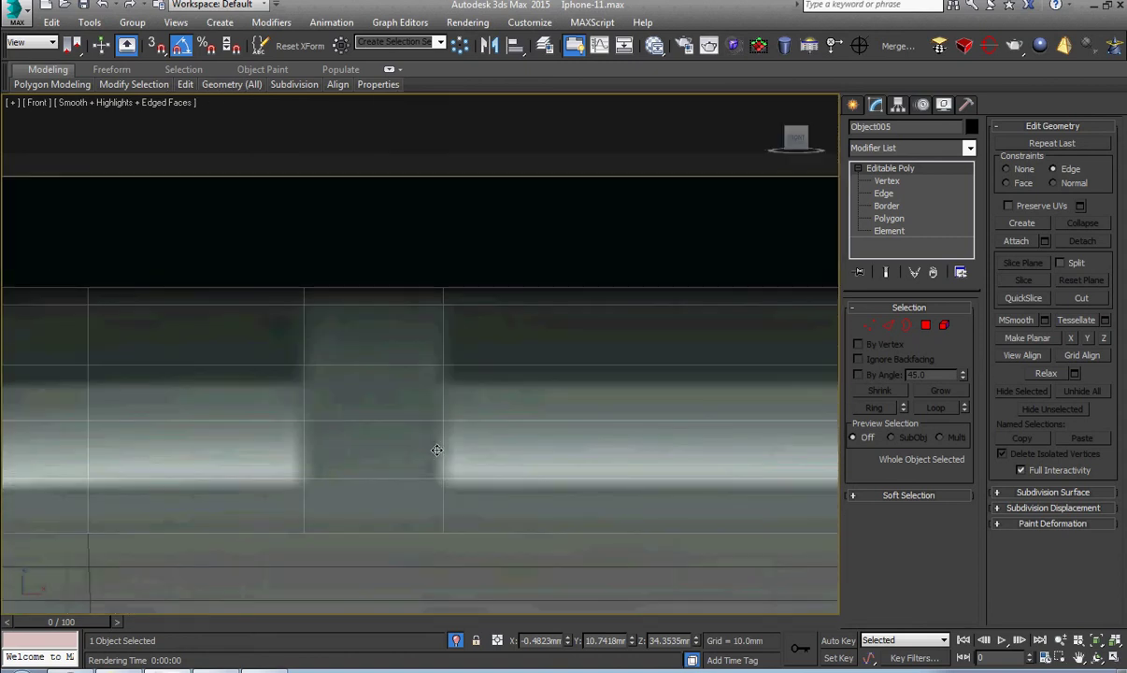
scroll(436, 450, down, 6)
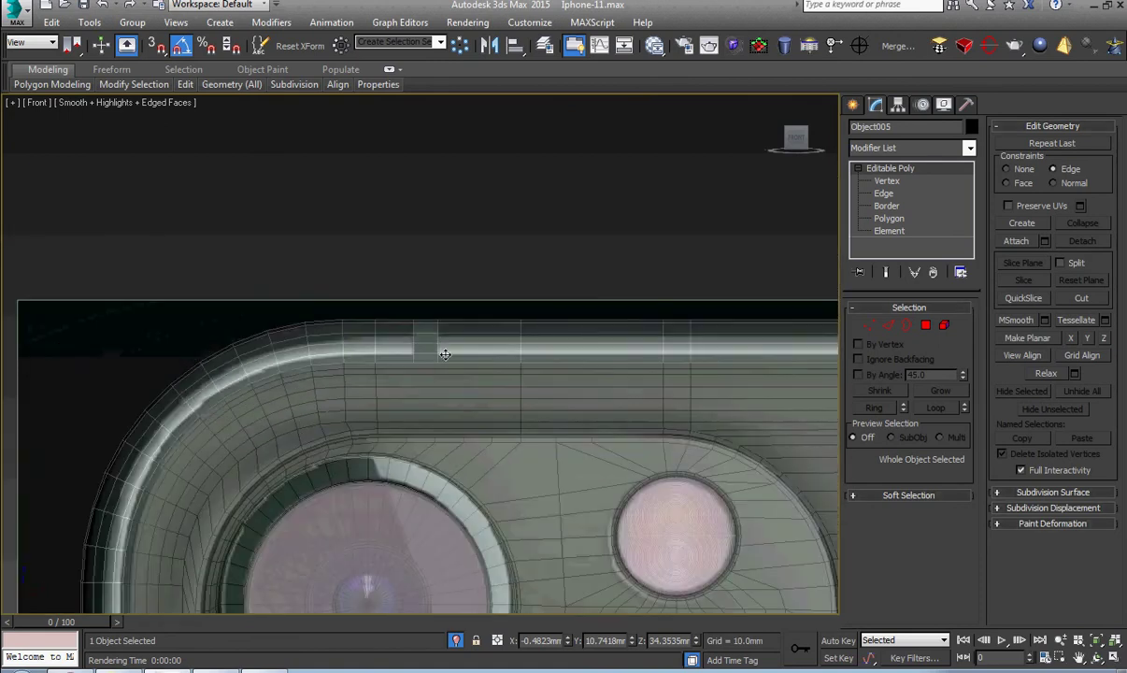
Insert an edge loop across the side frame just above the reference side button's upper end, at about Z 67 mm
scroll(445, 354, down, 4)
middle_drag(446, 360, 462, 306)
middle_drag(432, 385, 440, 241)
scroll(440, 405, down, 2)
middle_drag(440, 411, 432, 309)
scroll(417, 322, up, 8)
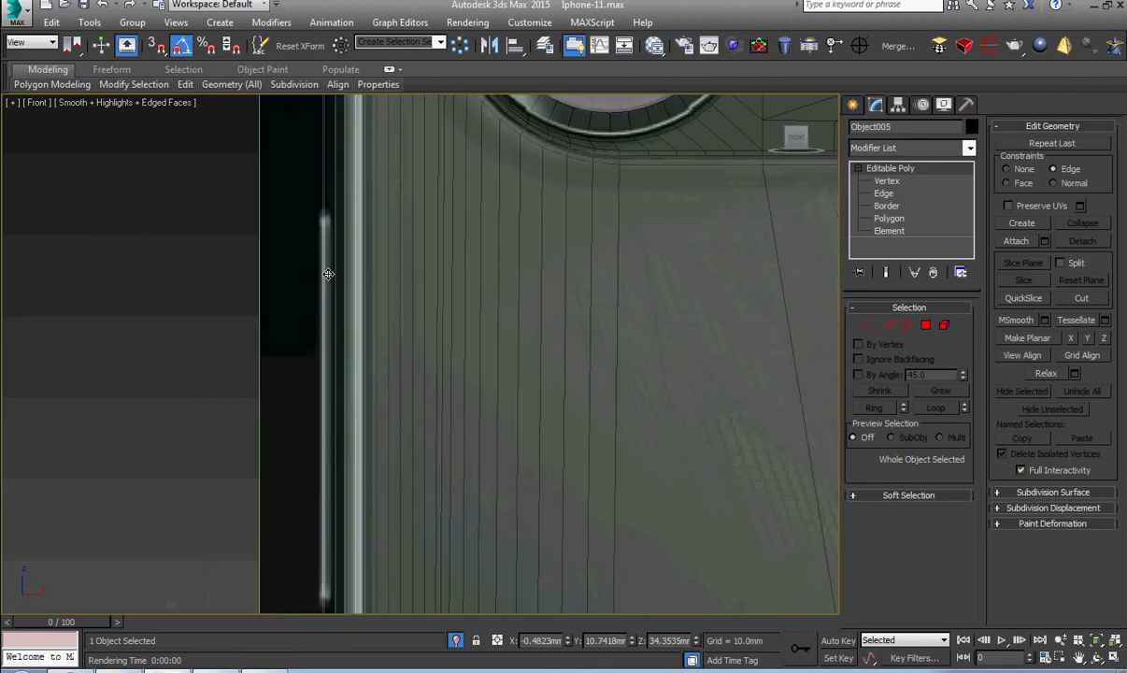
middle_drag(354, 289, 368, 312)
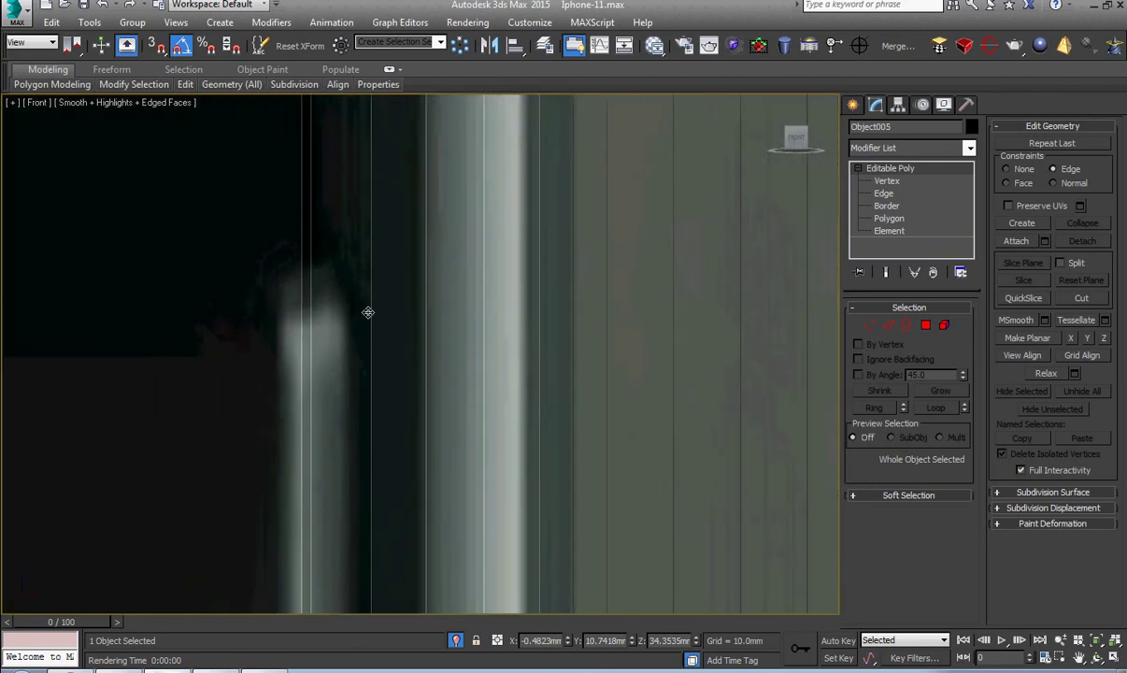
key(alt+s)
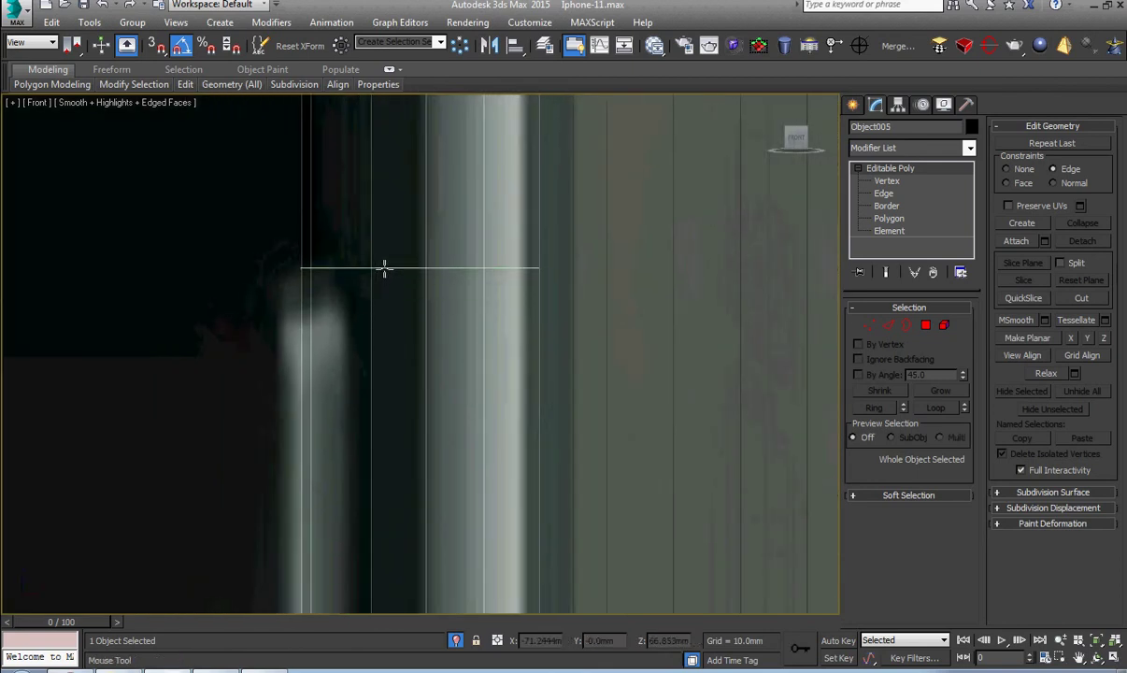
click(385, 269)
right_click(385, 271)
Insert an edge loop across the side frame just below the reference side button's lower end, at about Z 33 mm
scroll(385, 271, down, 5)
middle_drag(397, 308, 440, 182)
middle_drag(440, 449, 430, 221)
middle_drag(427, 475, 433, 226)
scroll(427, 377, up, 4)
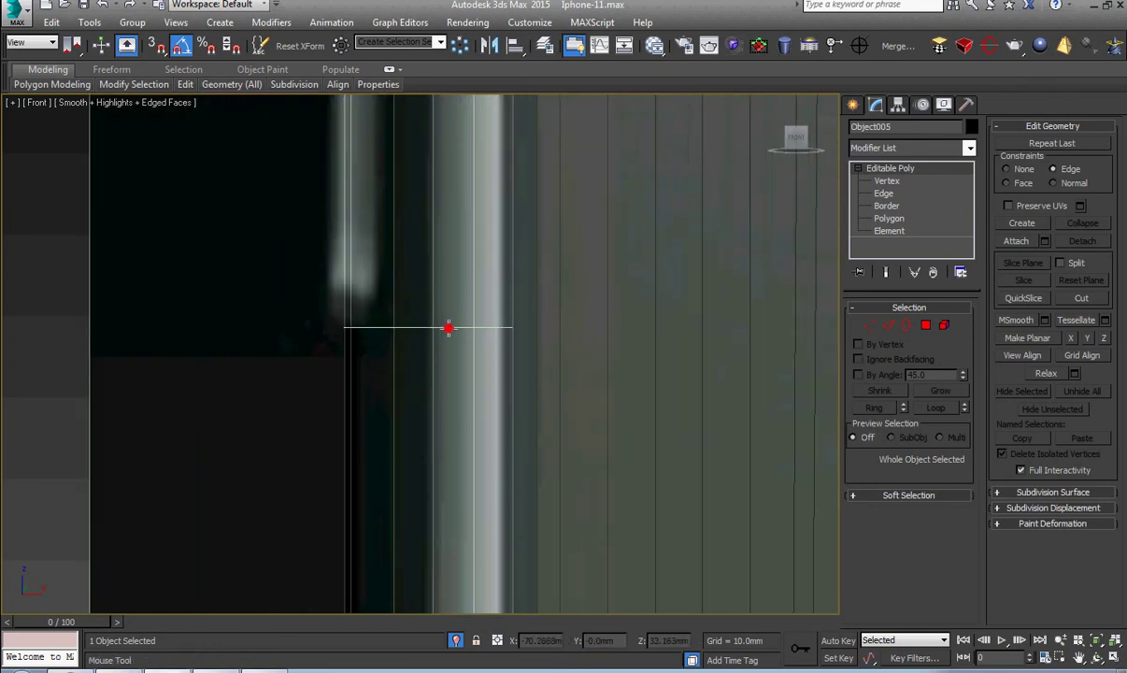
scroll(448, 327, down, 3)
On the opposite side of the frame, insert edge loops just below and above the lower volume button in the reference
scroll(443, 332, down, 4)
middle_drag(443, 331, 322, 196)
scroll(322, 196, down, 3)
middle_drag(501, 255, 335, 334)
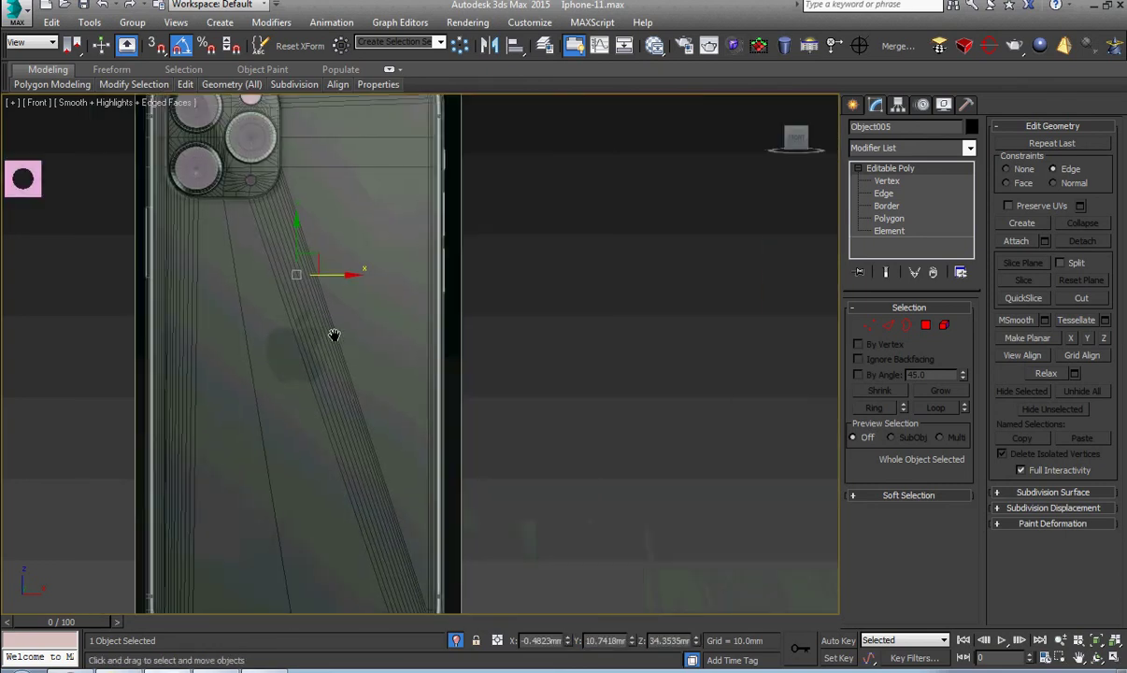
scroll(451, 313, up, 5)
scroll(435, 299, up, 4)
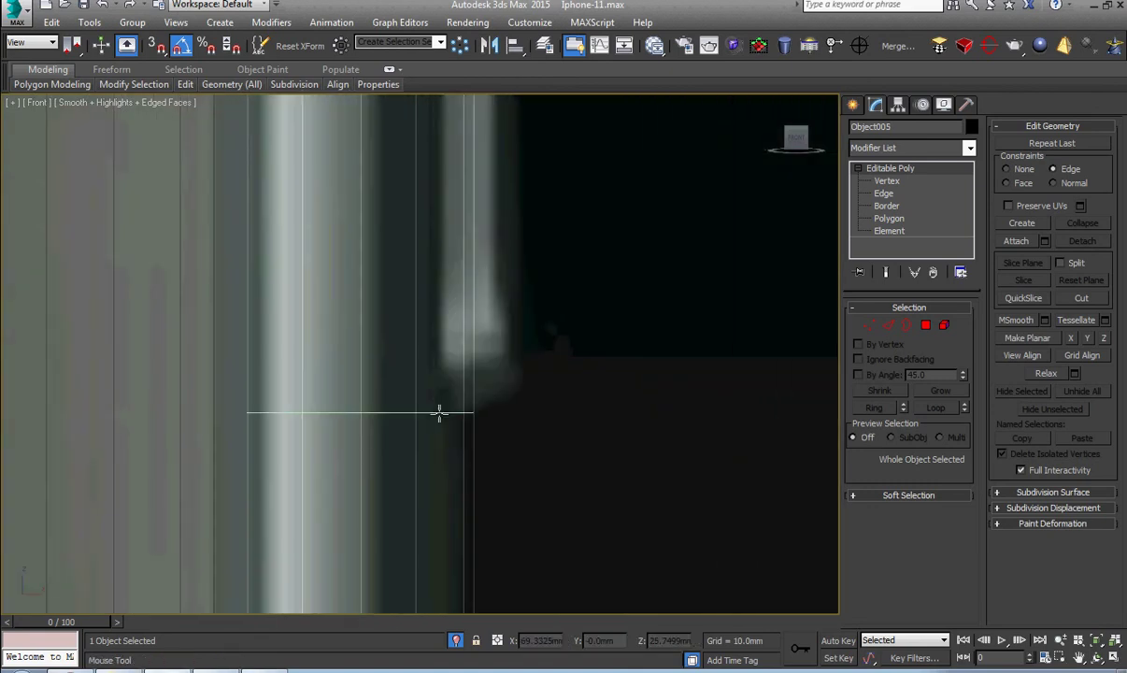
click(439, 414)
scroll(436, 411, down, 4)
middle_drag(432, 357, 443, 558)
scroll(439, 383, up, 3)
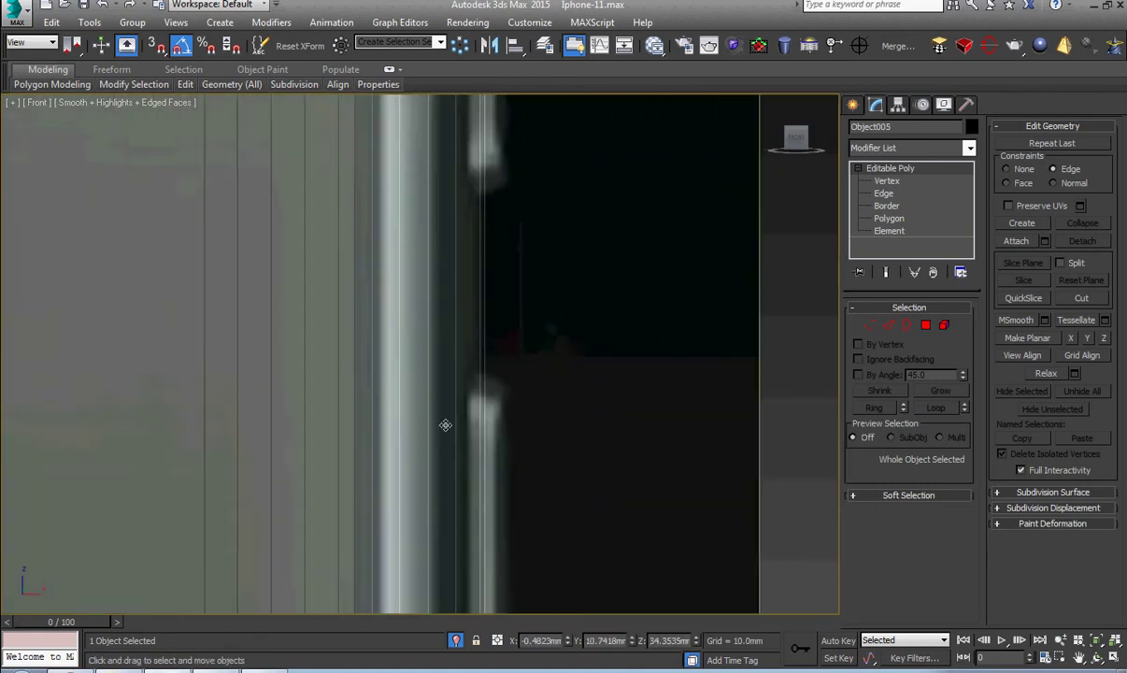
click(443, 365)
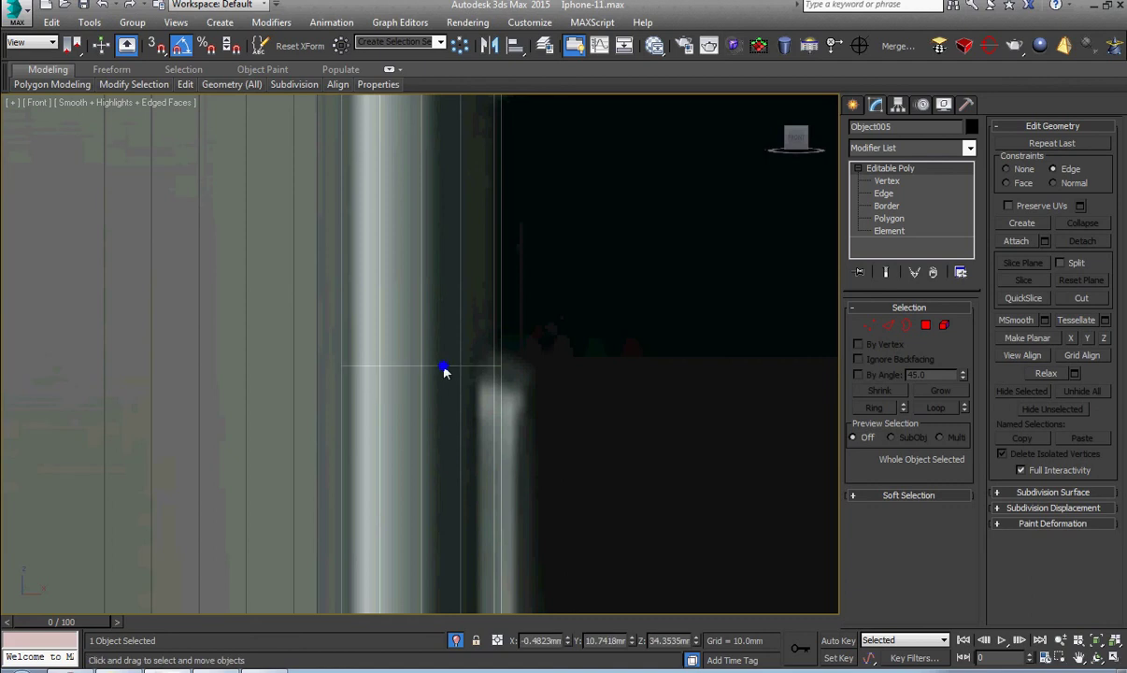
Insert edge loops across the side frame just below and above the upper volume button in the reference
scroll(446, 368, down, 3)
middle_drag(453, 257, 455, 429)
scroll(455, 430, up, 4)
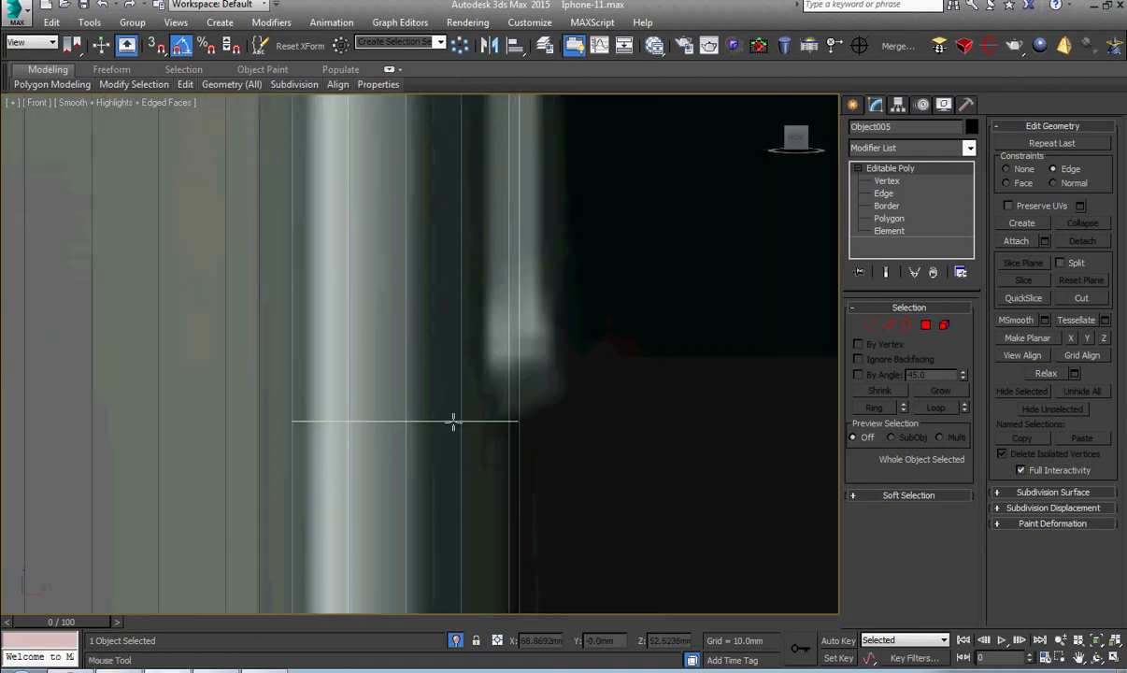
click(453, 421)
right_click(454, 422)
scroll(457, 425, down, 4)
middle_drag(466, 252, 464, 397)
middle_drag(448, 151, 457, 439)
scroll(457, 374, up, 4)
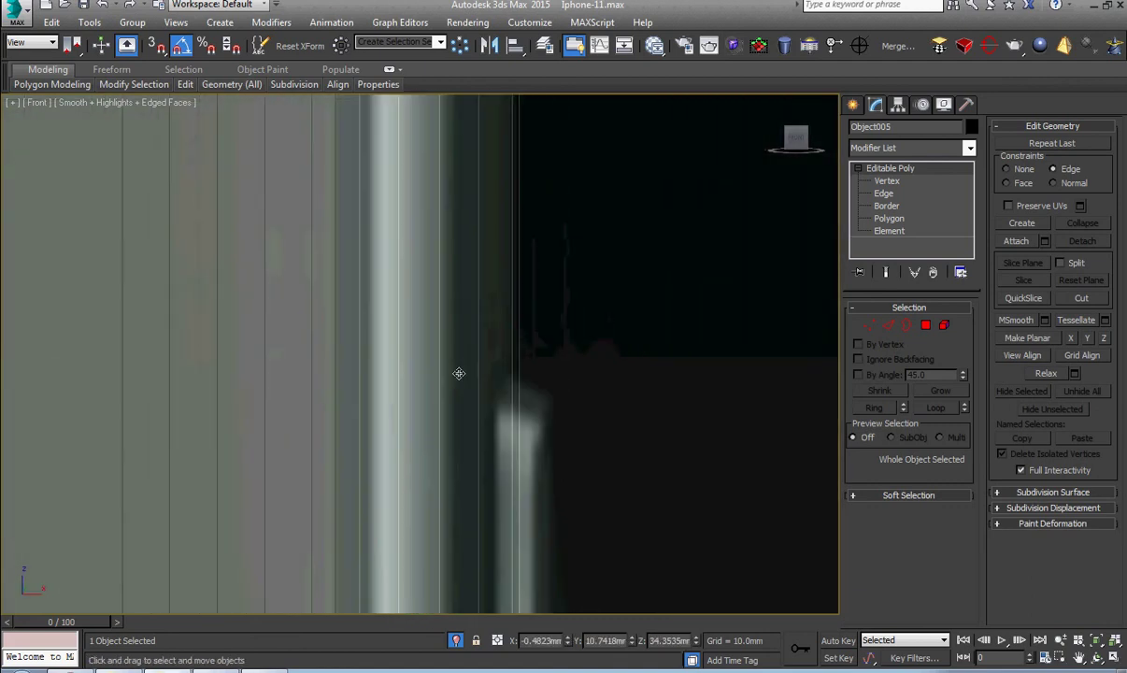
key(alt+1)
click(463, 377)
right_click(463, 381)
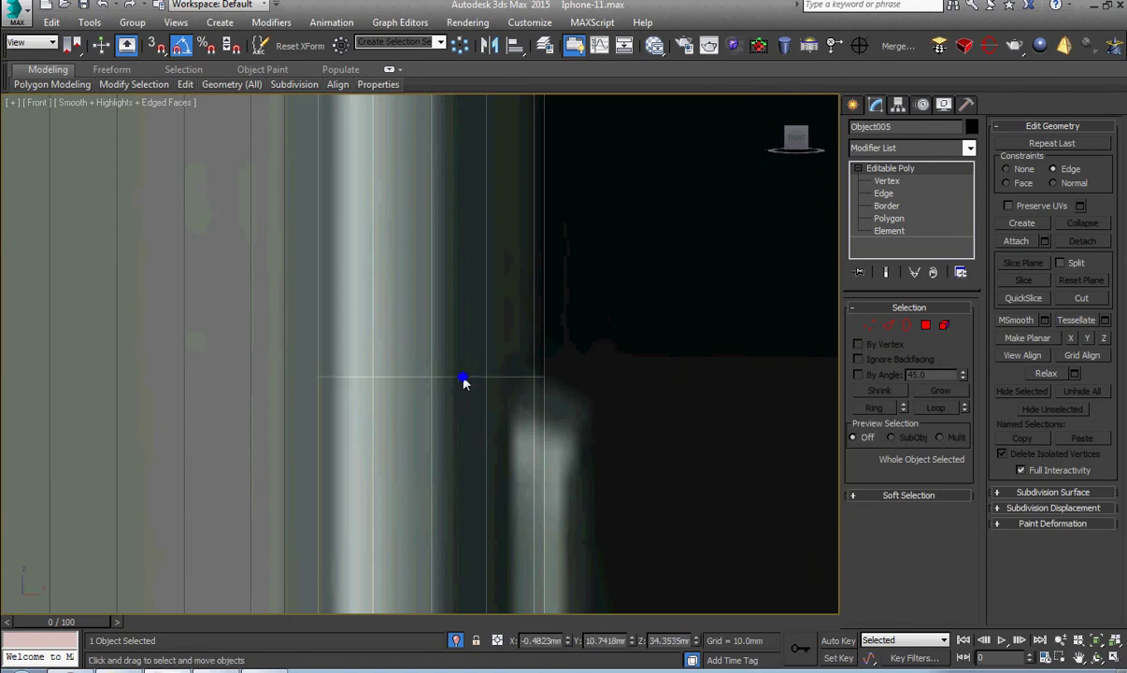
Insert edge loops across the side frame at the mute switch's lower and upper ends, at about Z 84 mm and 95 mm
scroll(463, 382, down, 4)
middle_drag(462, 215, 468, 402)
scroll(468, 404, up, 3)
key(alt+1)
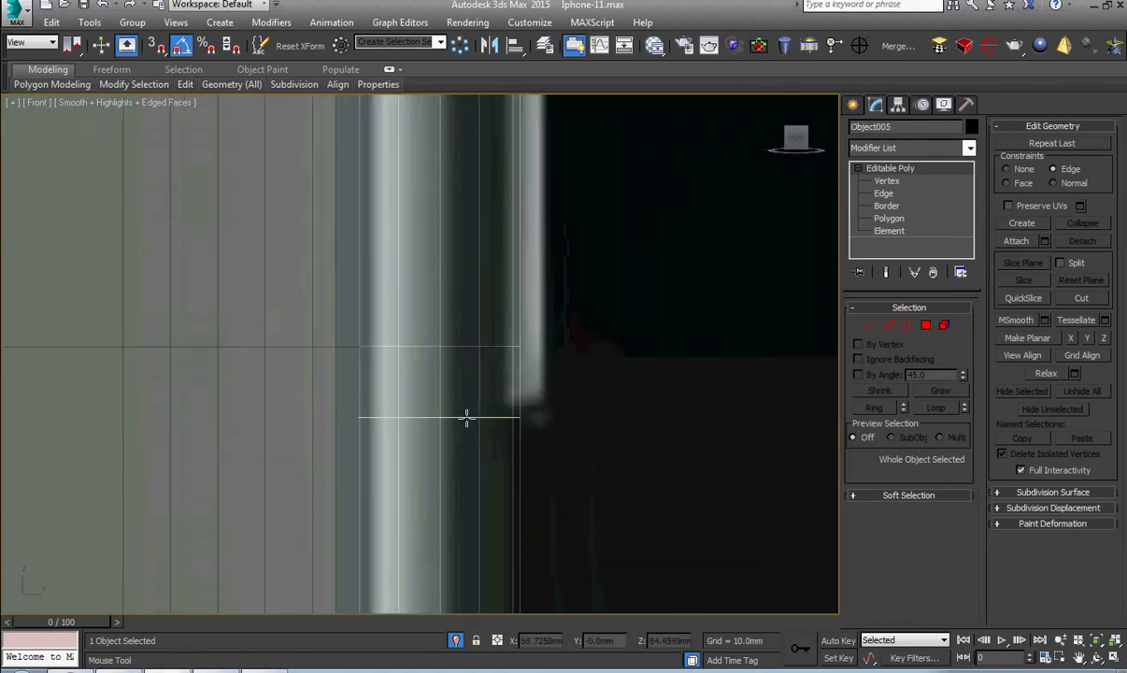
click(468, 426)
right_click(470, 430)
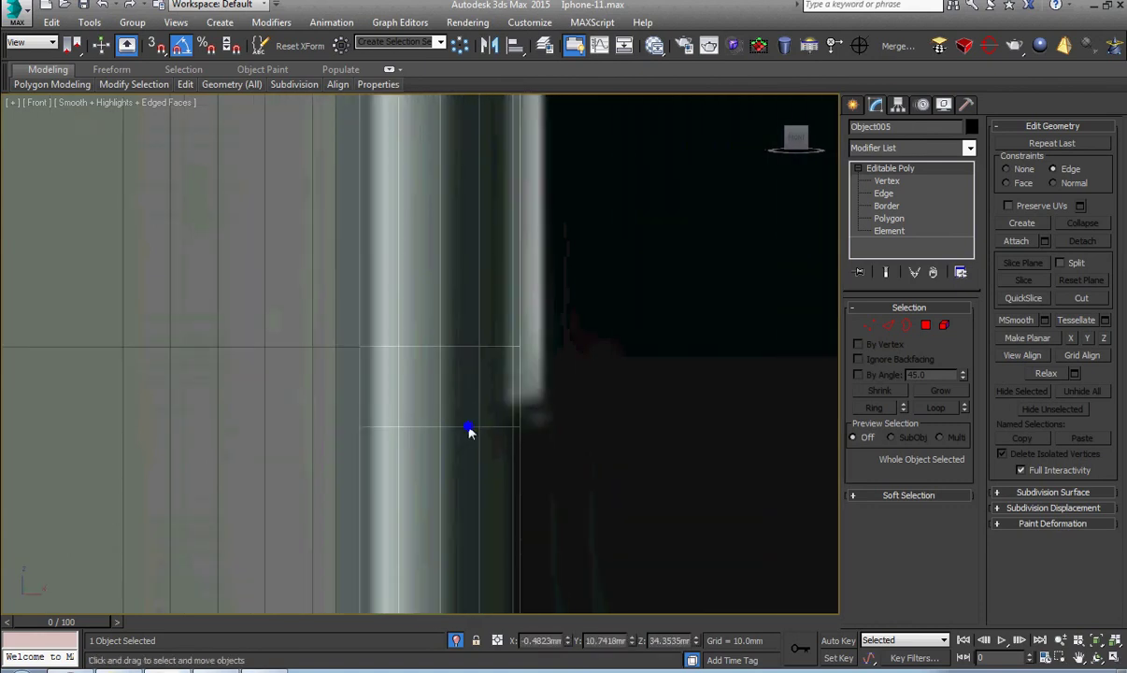
scroll(470, 423, down, 4)
middle_drag(474, 303, 471, 381)
scroll(470, 380, up, 4)
key(alt+1)
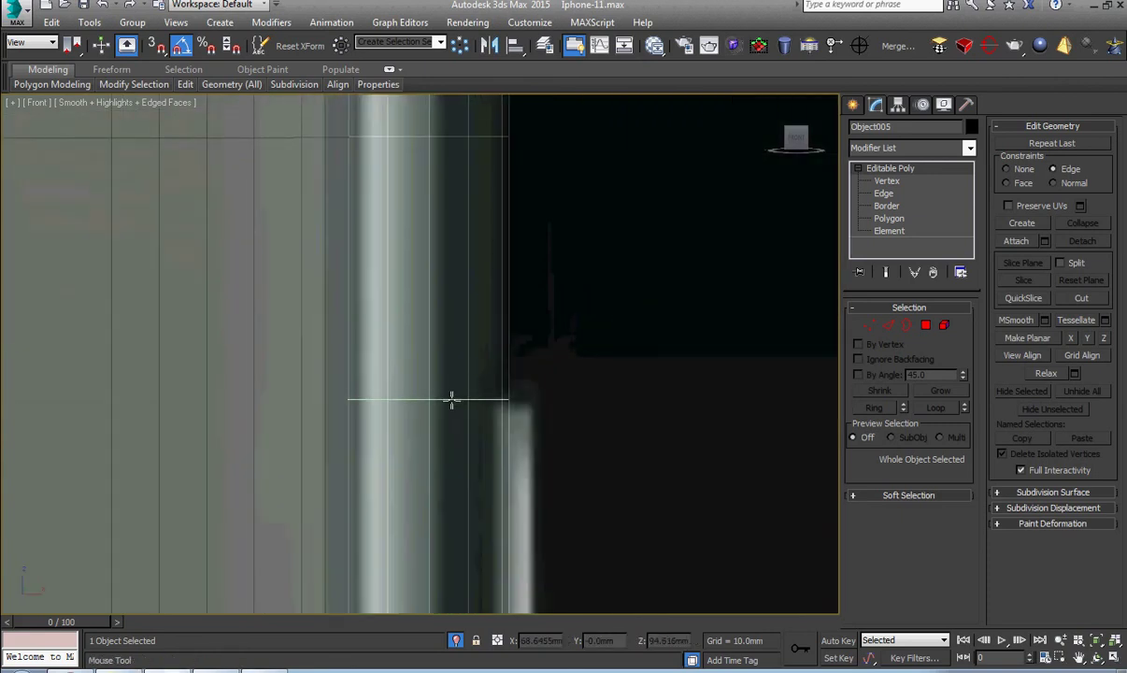
right_click(452, 400)
Insert edge loops across the side frame at the upper and lower edges of the reference antenna band above the bottom corner on the volume-button side
scroll(462, 407, down, 5)
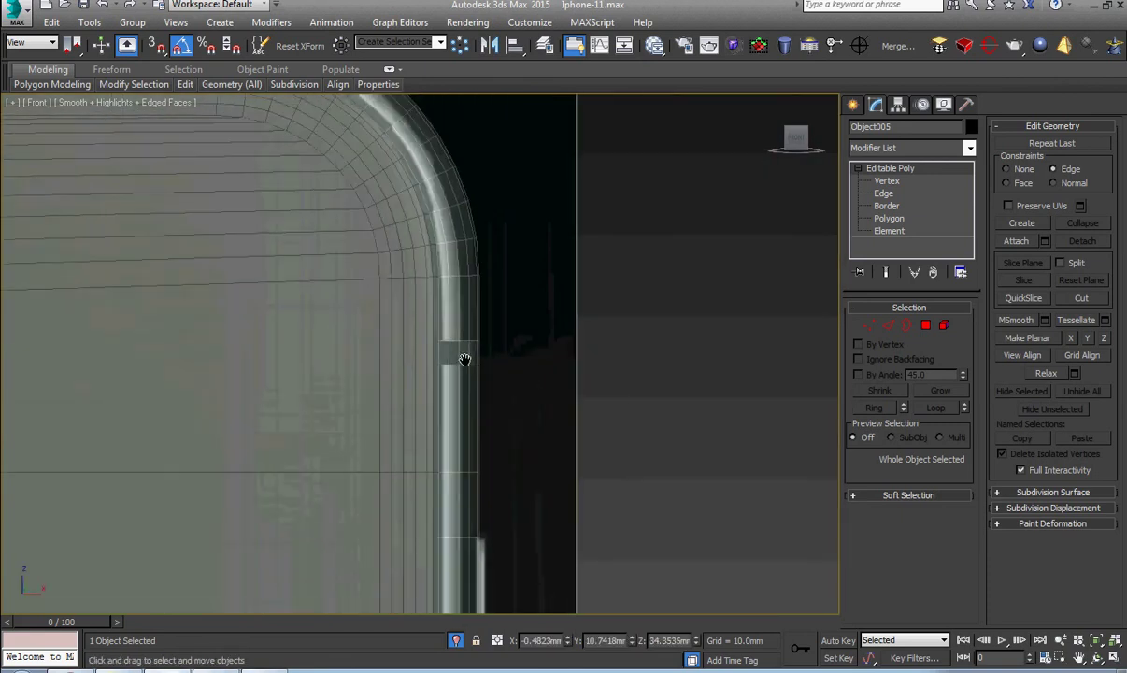
scroll(449, 458, up, 6)
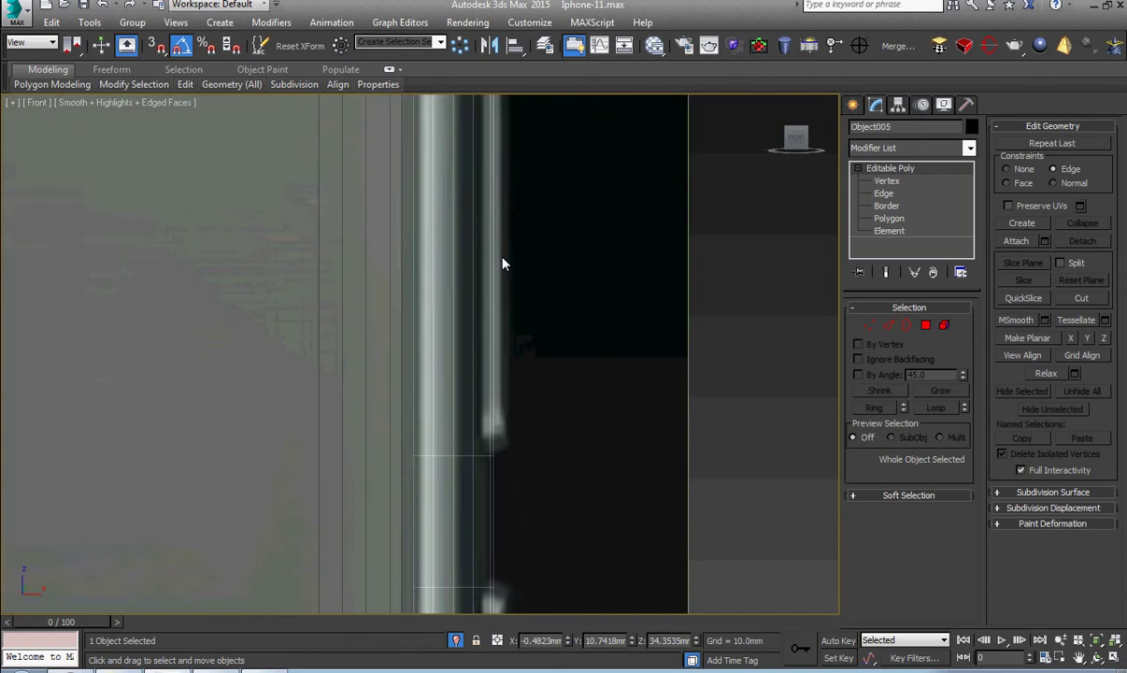
scroll(494, 212, down, 3)
middle_drag(464, 357, 513, 138)
middle_drag(495, 428, 479, 236)
scroll(520, 343, up, 7)
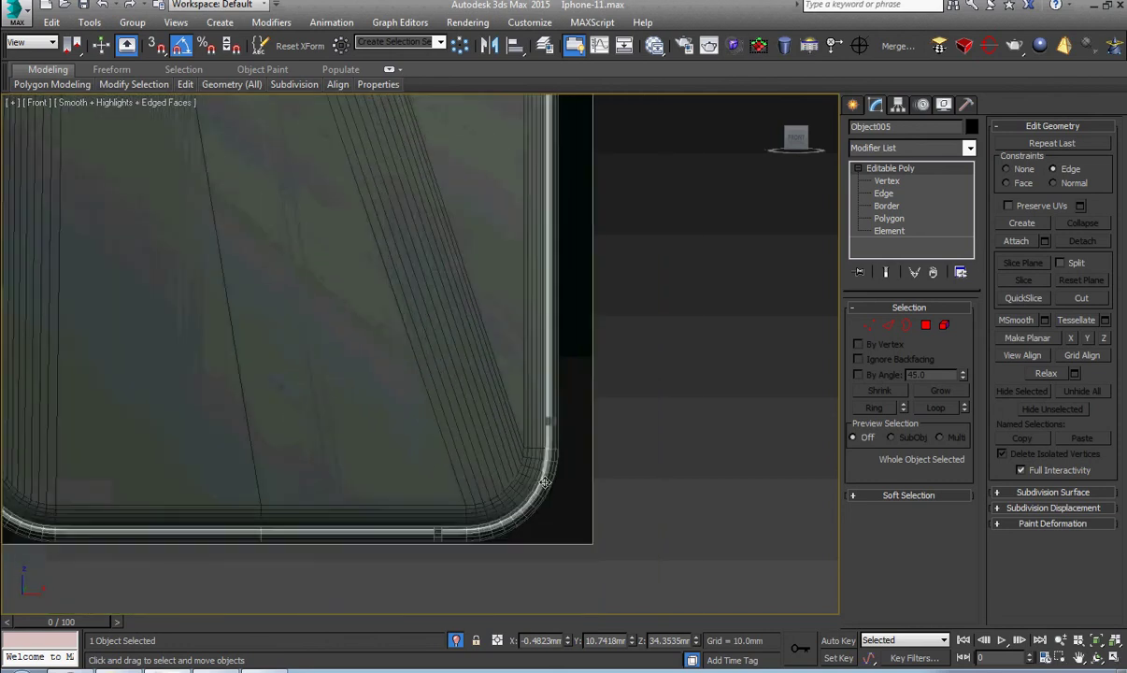
scroll(505, 336, up, 5)
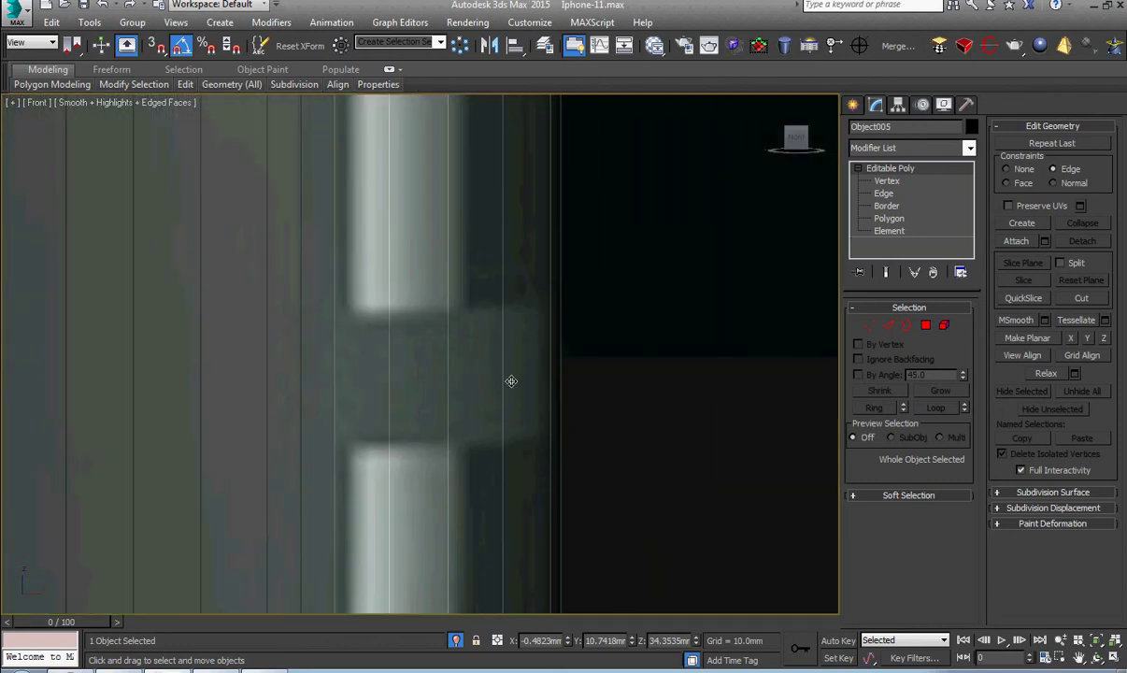
key(alt+shift+w)
click(483, 311)
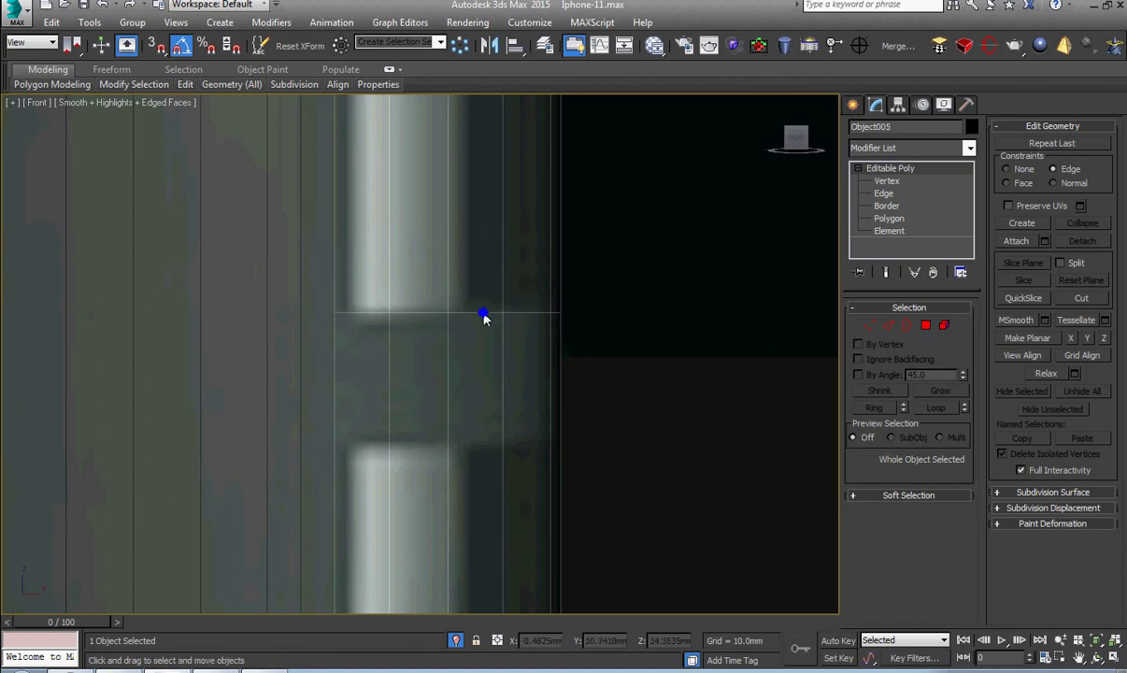
click(478, 446)
right_click(477, 449)
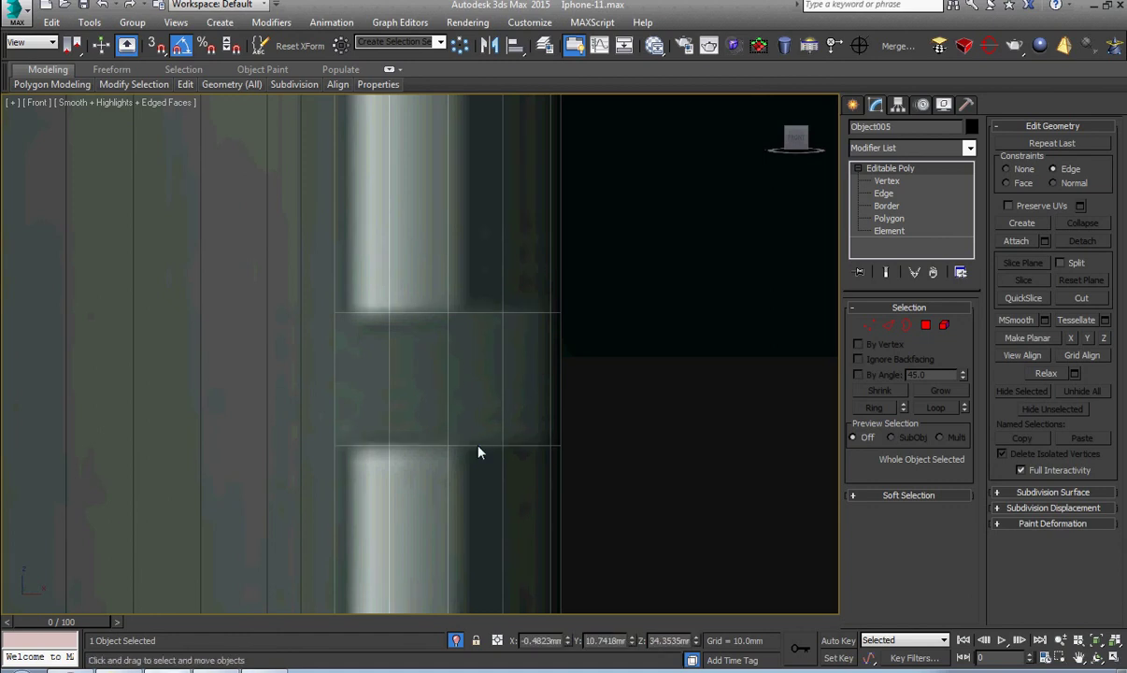
Examine the antenna bands along the frame's bottom edge and opposite side, up to the side button, against the reference image
scroll(478, 449, down, 5)
middle_drag(478, 449, 481, 227)
scroll(460, 335, down, 1)
middle_drag(452, 346, 594, 325)
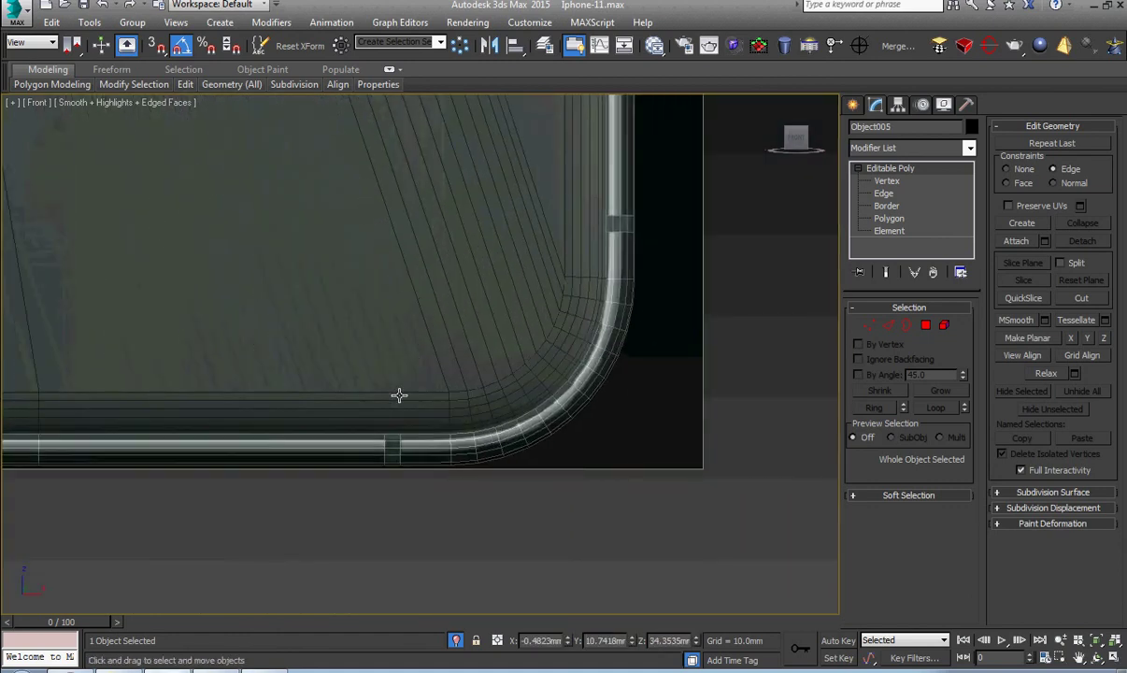
middle_drag(399, 395, 718, 384)
middle_drag(418, 412, 760, 397)
middle_drag(390, 386, 542, 479)
scroll(373, 309, down, 3)
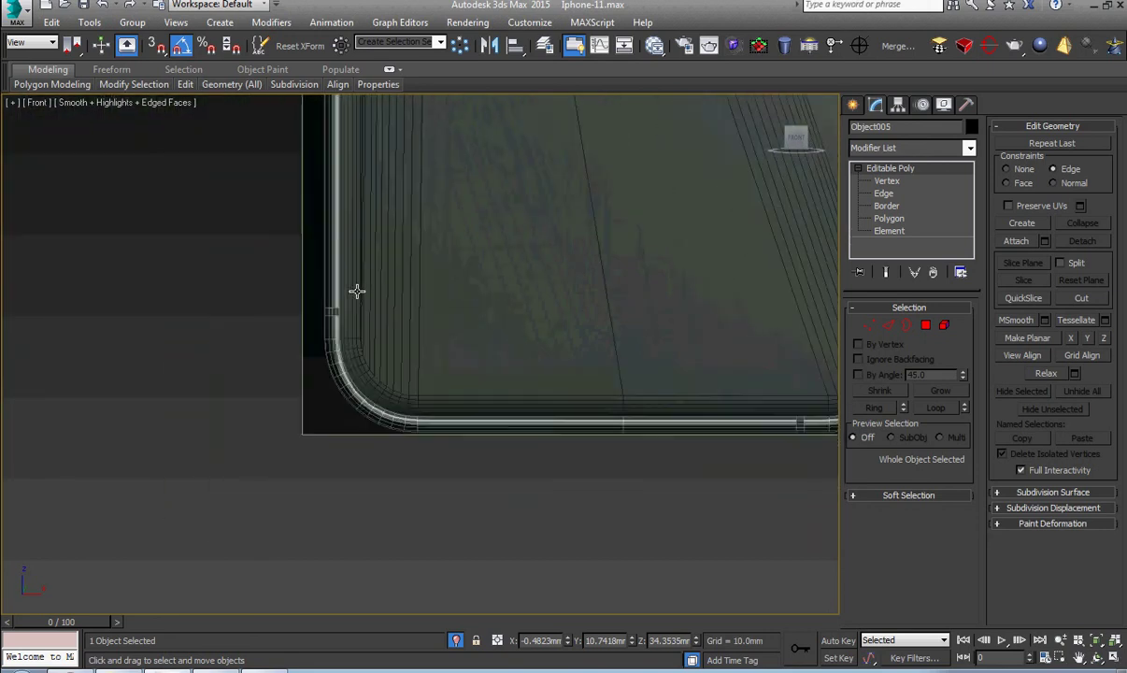
middle_drag(356, 291, 403, 502)
middle_drag(430, 265, 445, 608)
scroll(405, 357, up, 6)
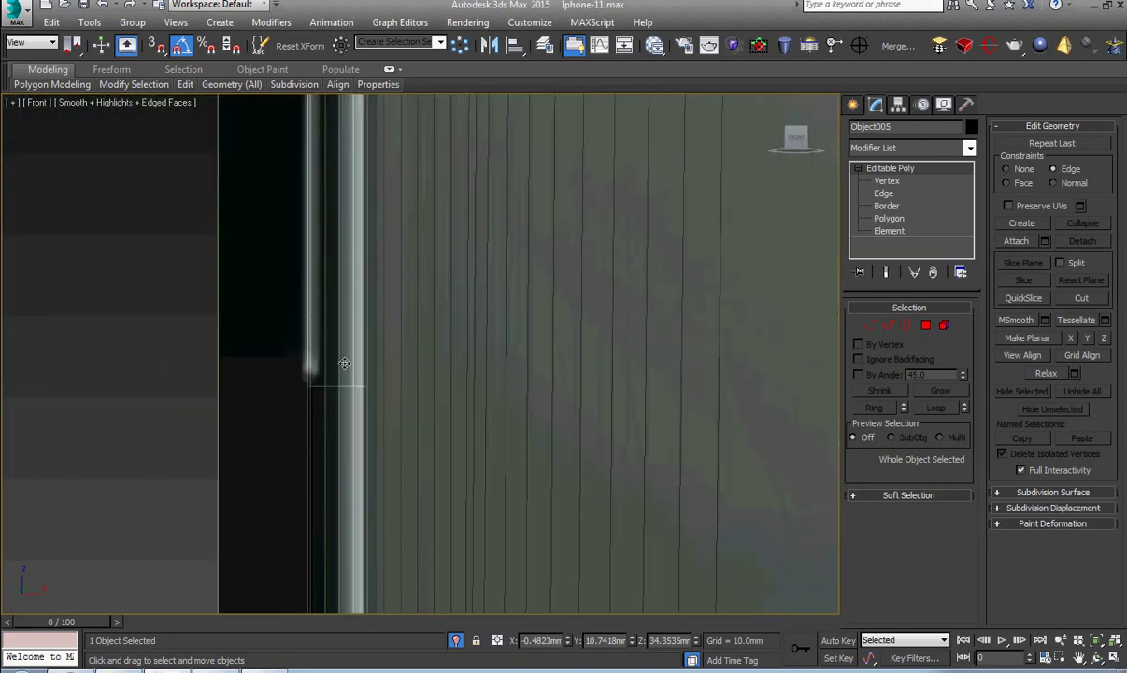
scroll(346, 363, down, 3)
middle_drag(387, 230, 413, 379)
Examine the edge loops along the side frame from an angled view and in the left view
scroll(429, 387, down, 2)
scroll(435, 385, down, 3)
alt+middle_drag(541, 392, 413, 404)
middle_drag(685, 468, 529, 431)
scroll(529, 430, up, 3)
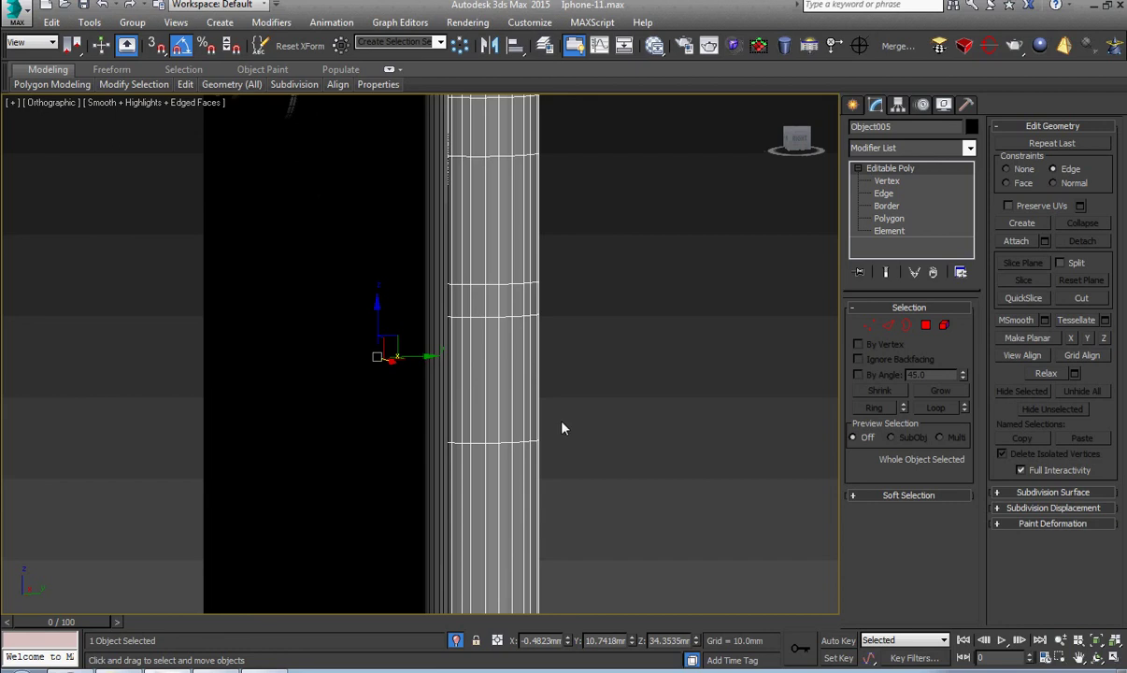
scroll(488, 394, down, 8)
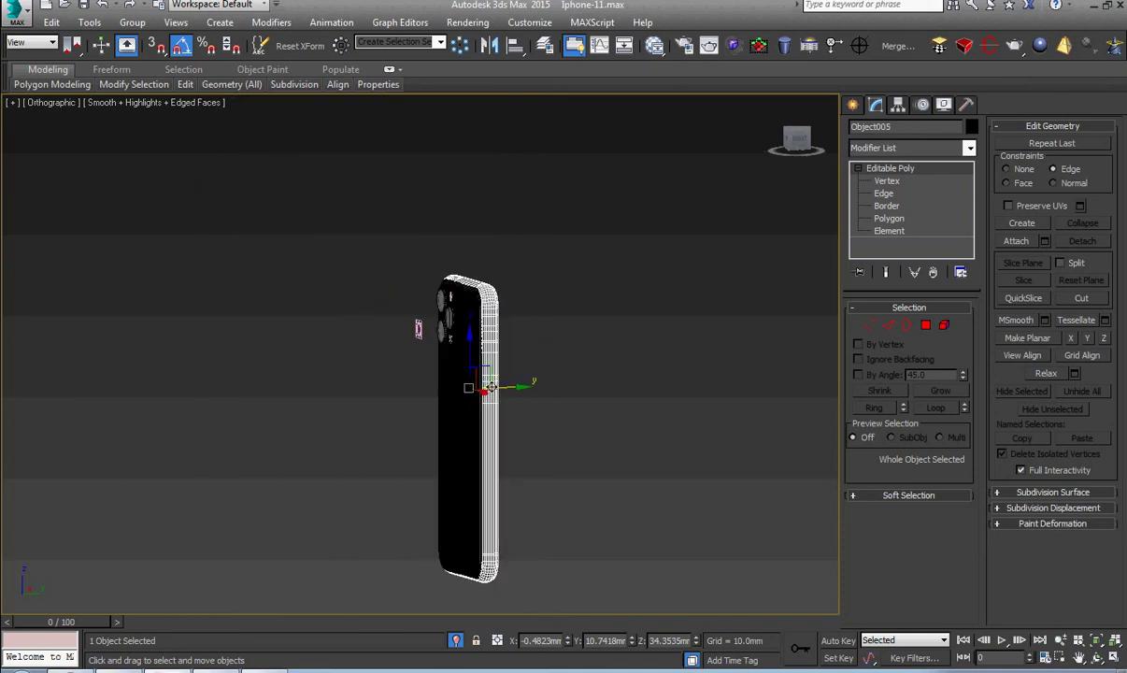
scroll(491, 383, down, 2)
middle_drag(501, 406, 468, 333)
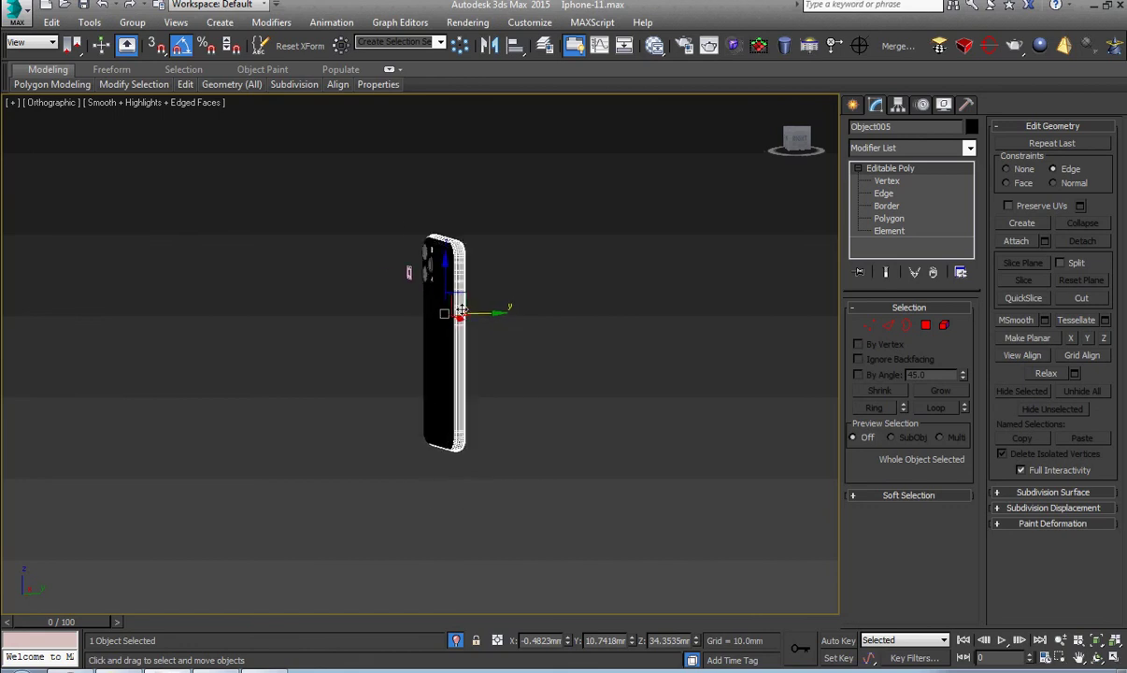
scroll(468, 315, up, 2)
key(l)
scroll(474, 310, down, 6)
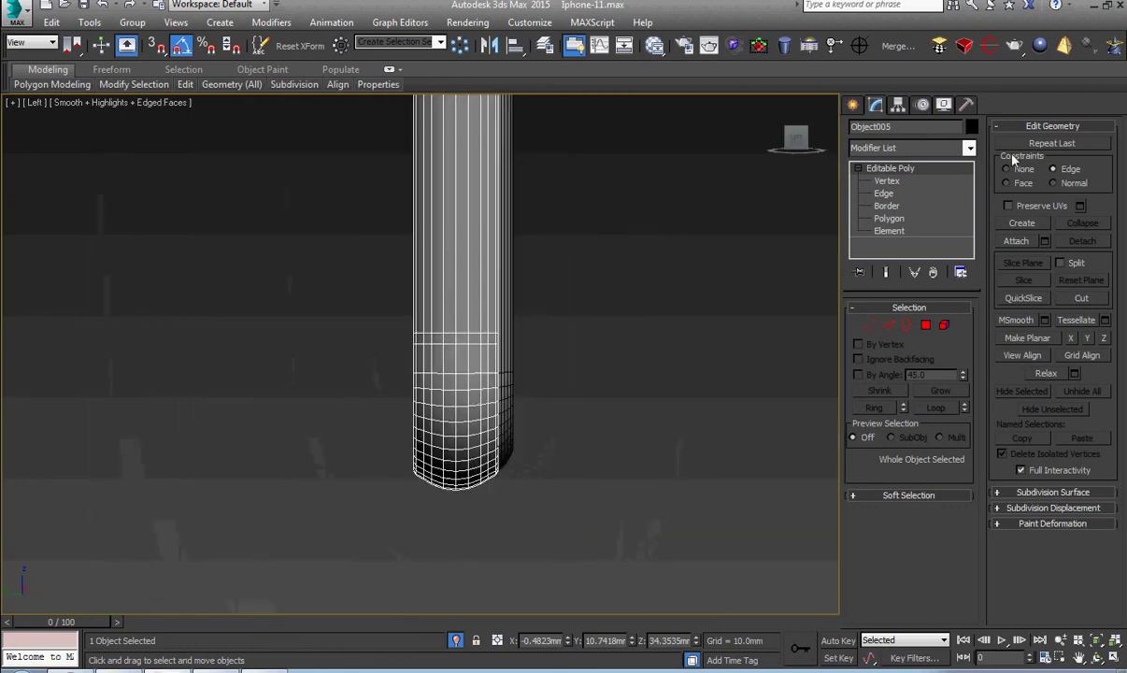
key(z)
scroll(422, 310, up, 6)
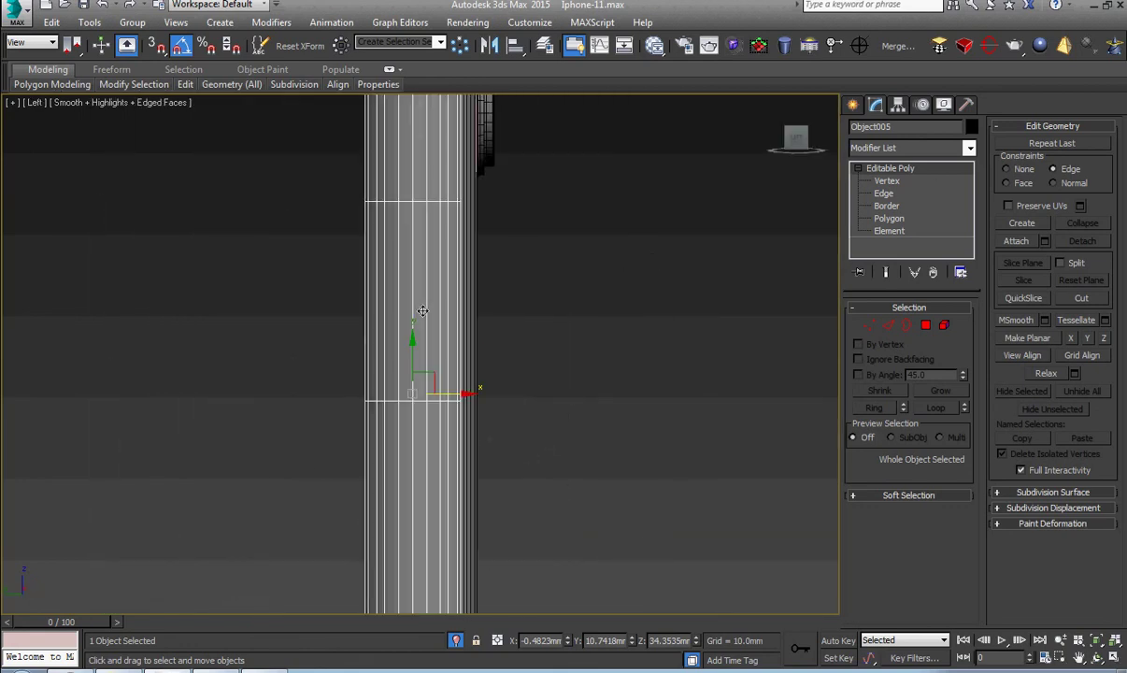
middle_drag(450, 185, 473, 396)
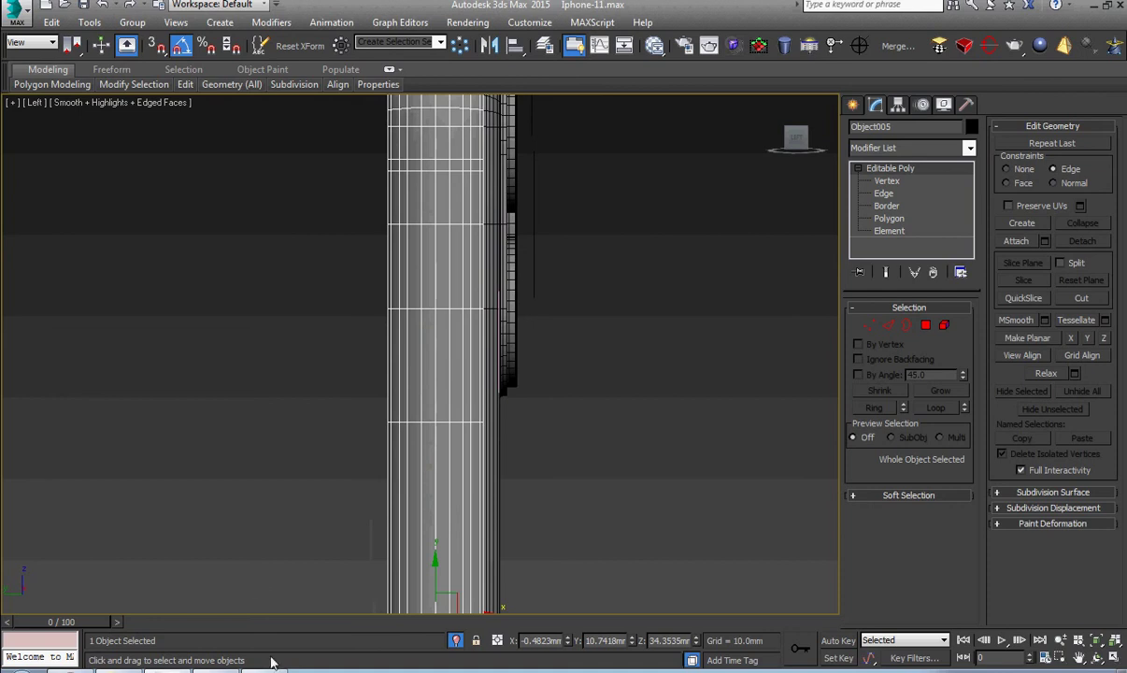
Switch to the Windows photo viewer and examine the side button's shape and position in photo DSC07082
click(268, 671)
drag(450, 467, 1014, 443)
drag(248, 452, 836, 450)
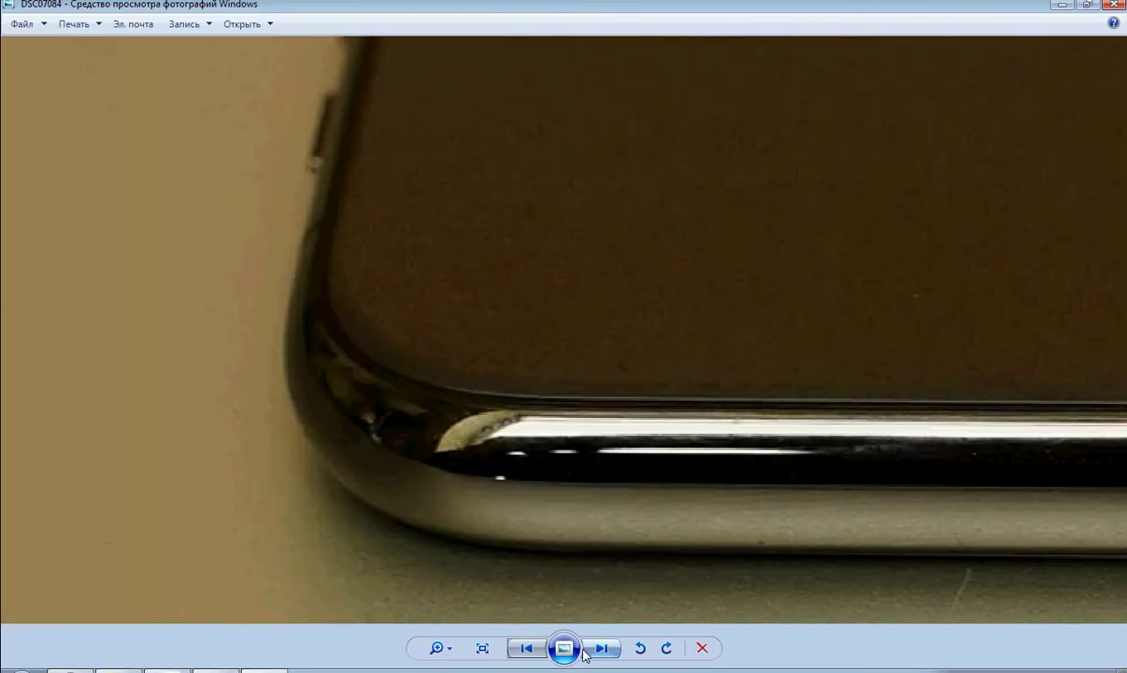
click(592, 651)
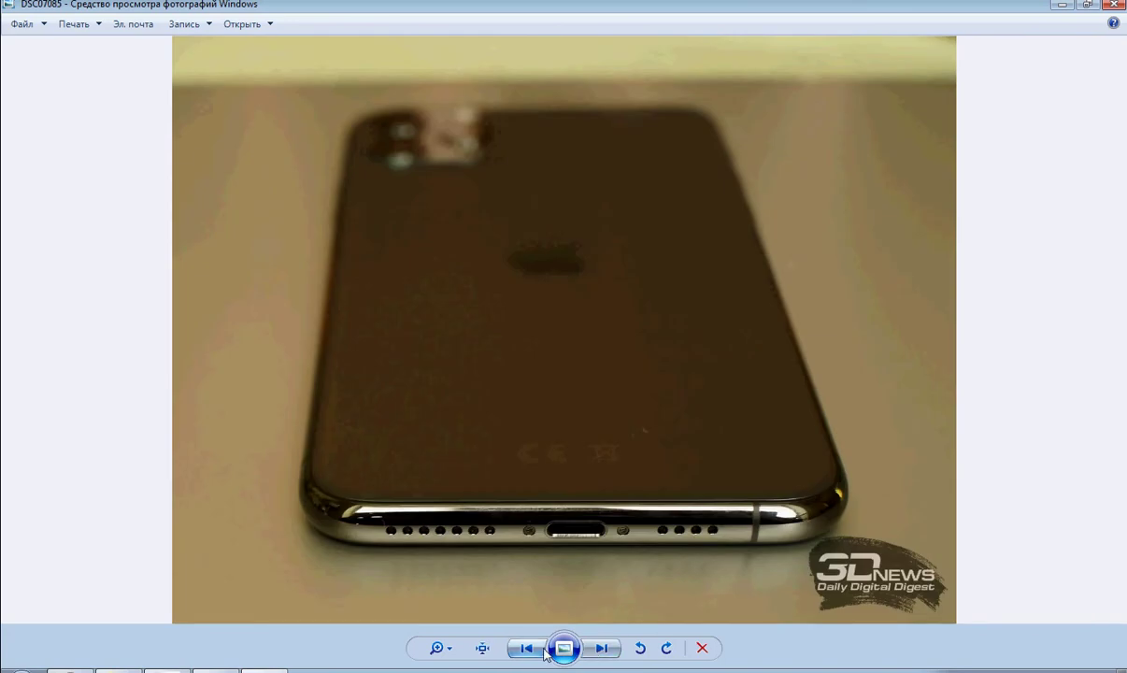
click(527, 651)
click(527, 651)
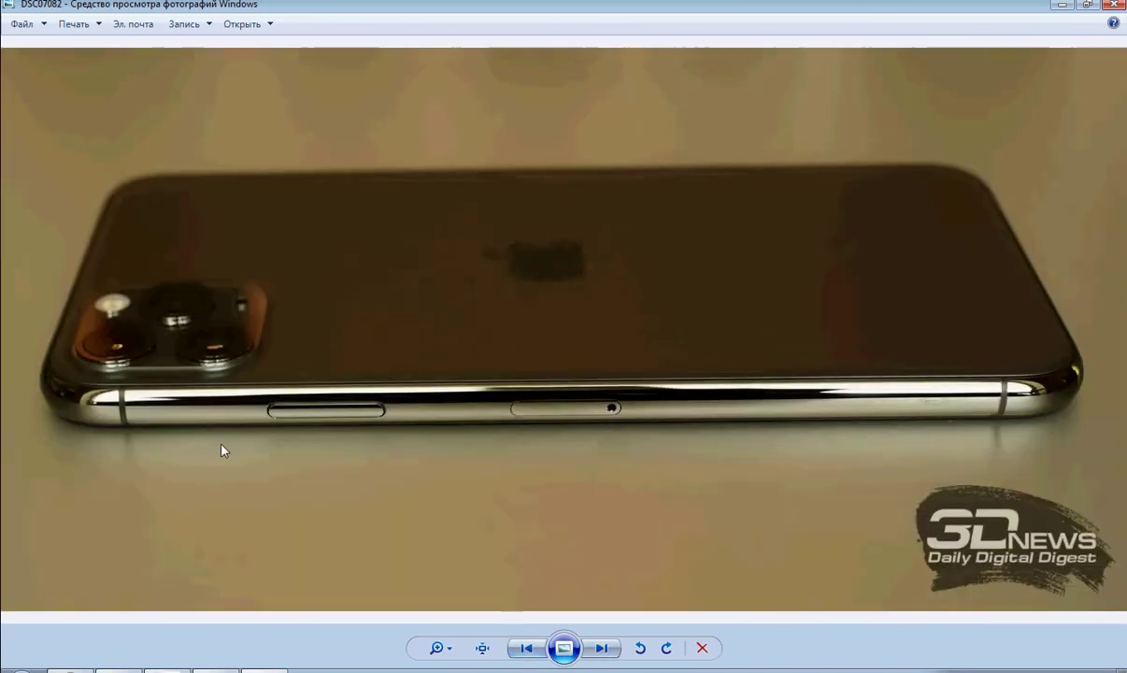
scroll(95, 396, up, 4)
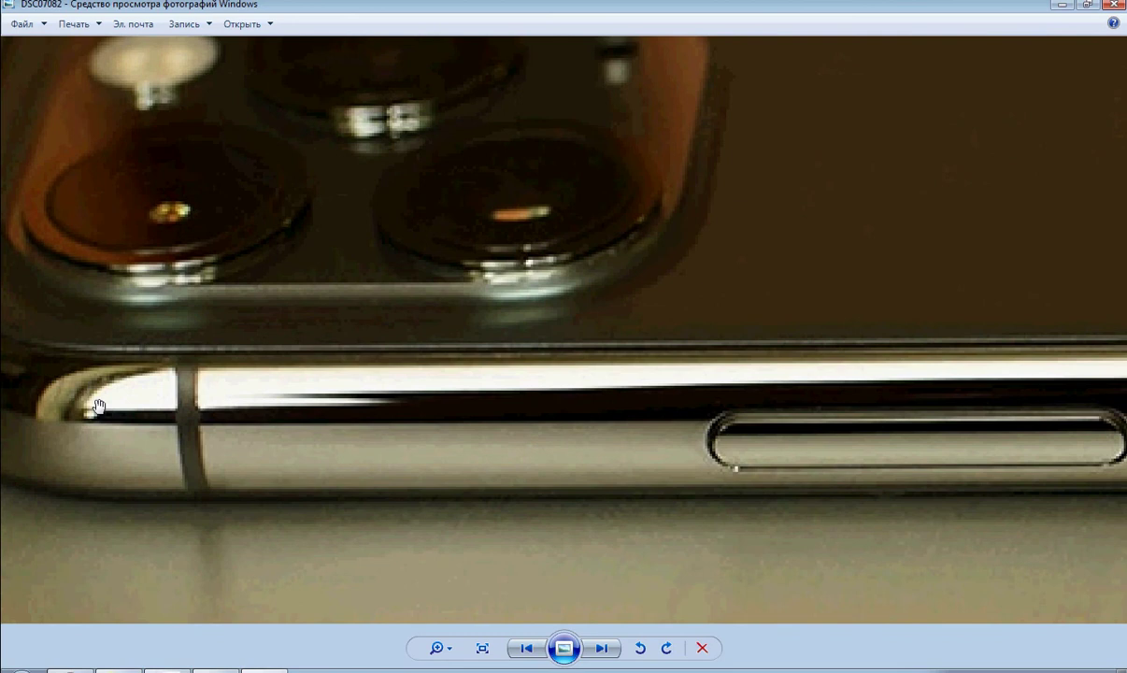
drag(563, 468, 482, 459)
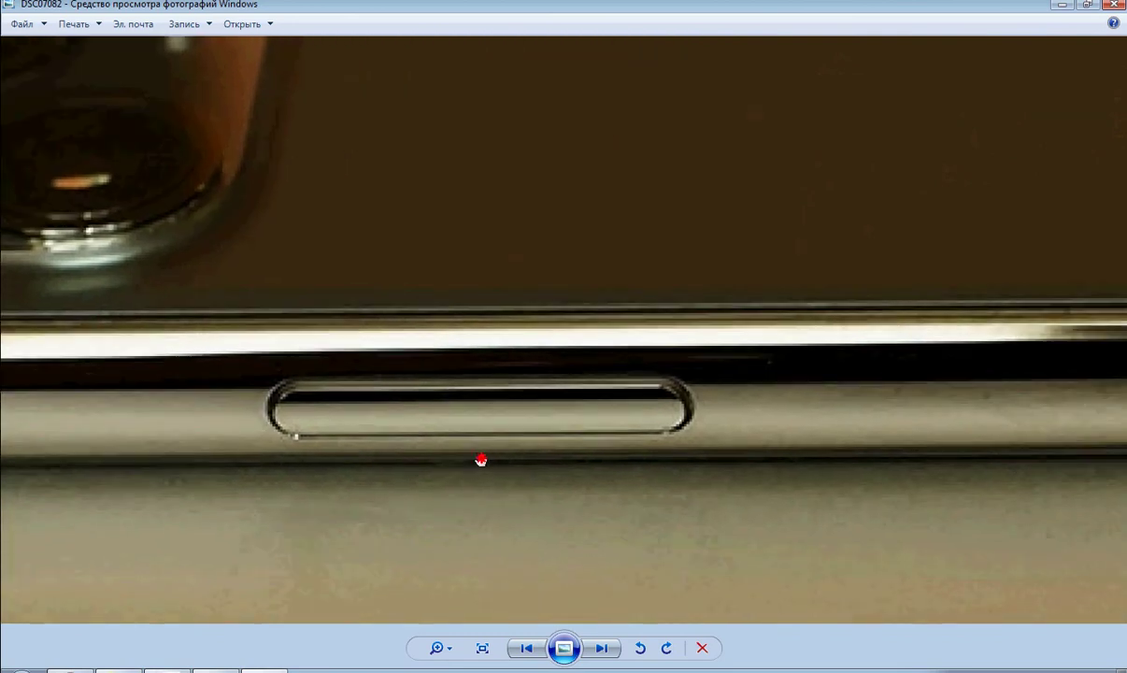
mouse_move(263, 670)
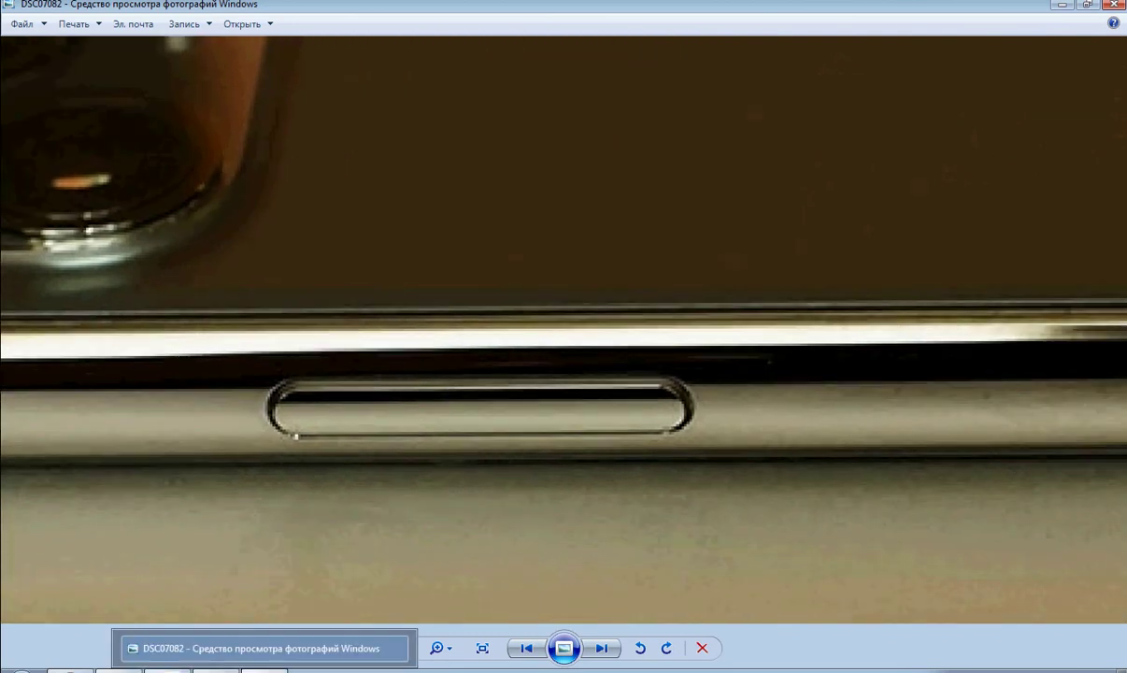
click(264, 670)
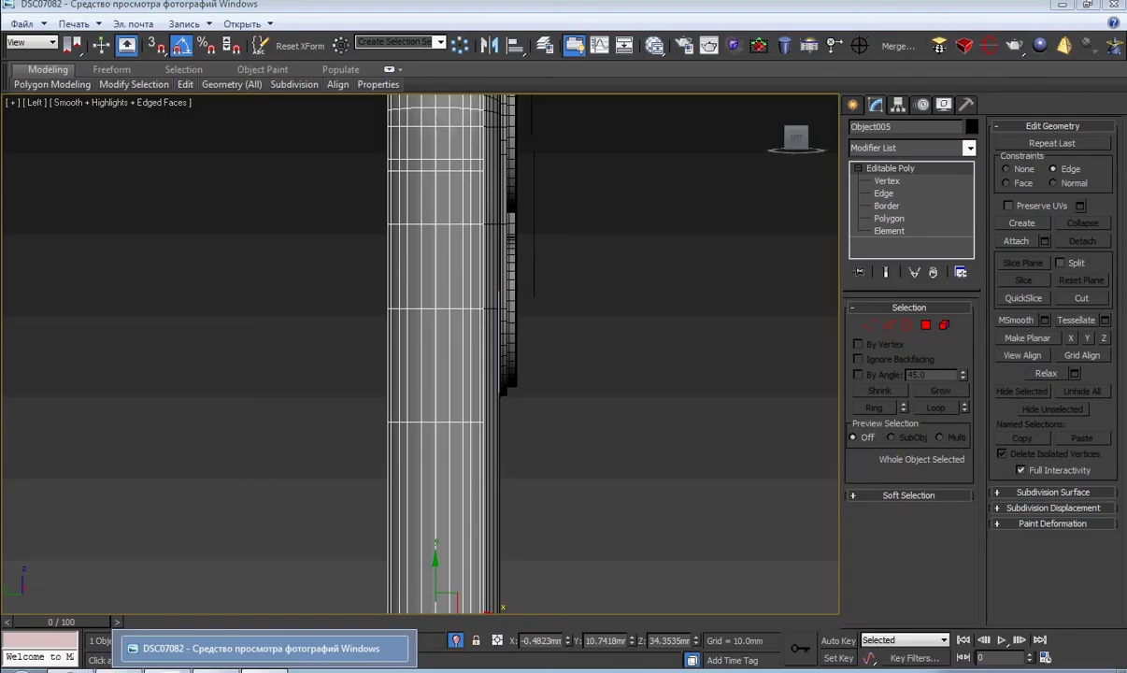
Compare the modeled frame beside the camera block with the side button in photo DSC07082
scroll(455, 333, down, 5)
alt+middle_drag(455, 365, 403, 372)
scroll(391, 426, up, 3)
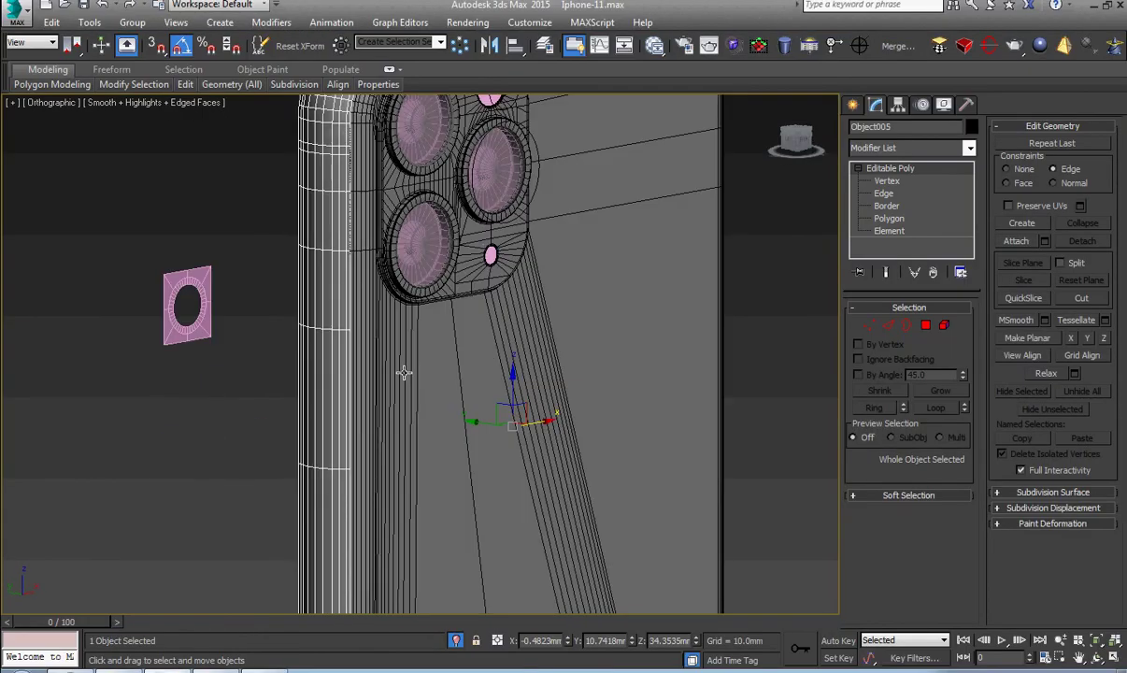
scroll(404, 370, up, 3)
click(264, 670)
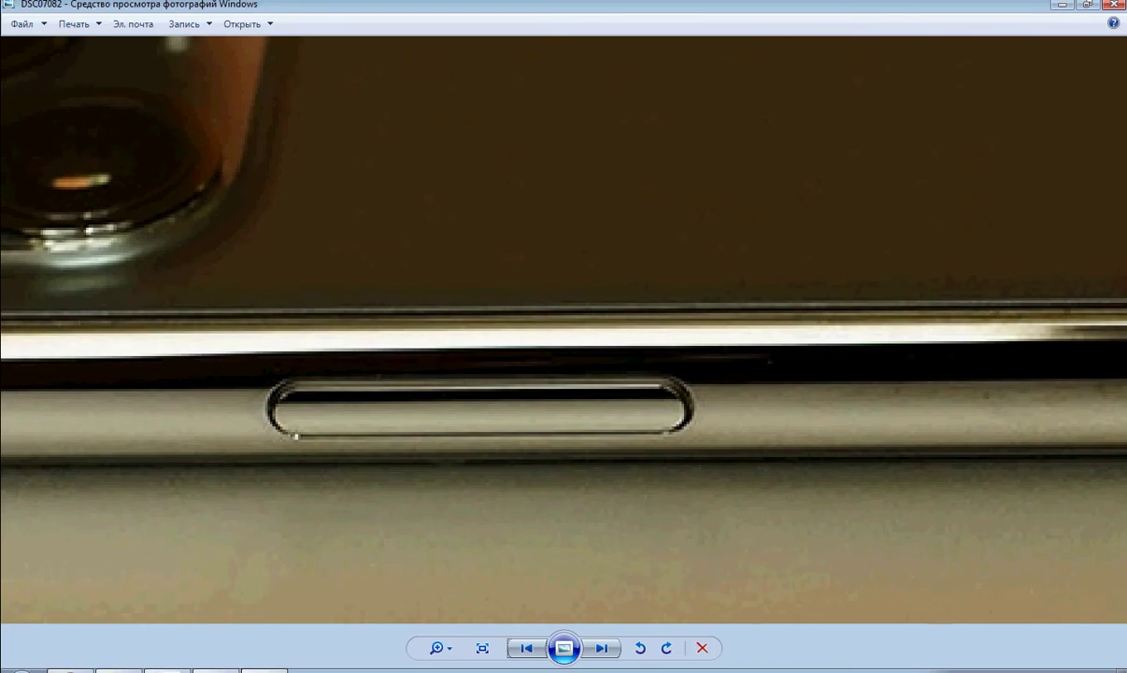
drag(393, 466, 679, 467)
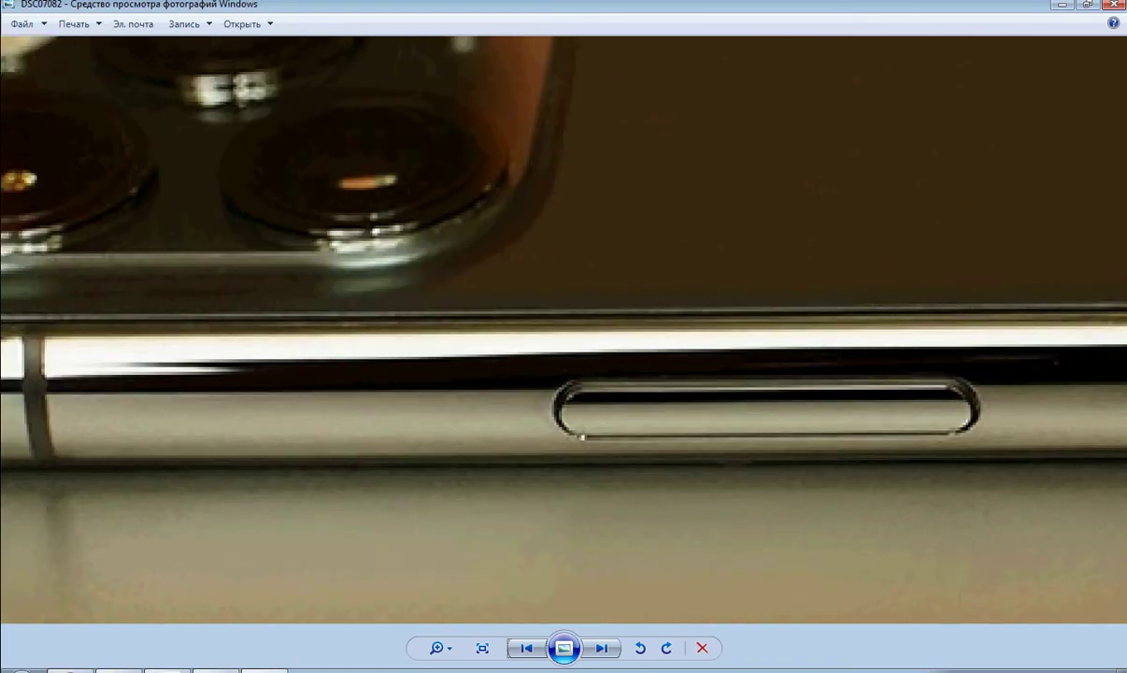
click(264, 670)
In the left view, draw a tall, narrow rectangle spline beside the side frame, roughly as tall as the gap between the side button's edge loops
middle_drag(437, 373, 491, 425)
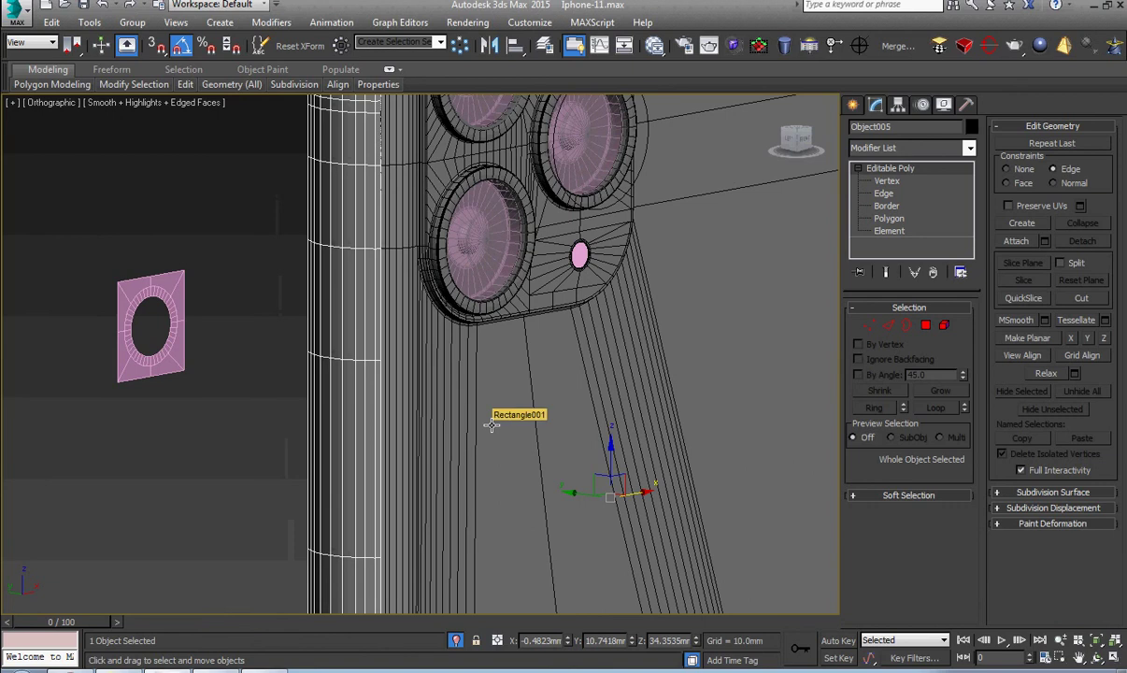
key(l)
scroll(416, 272, up, 5)
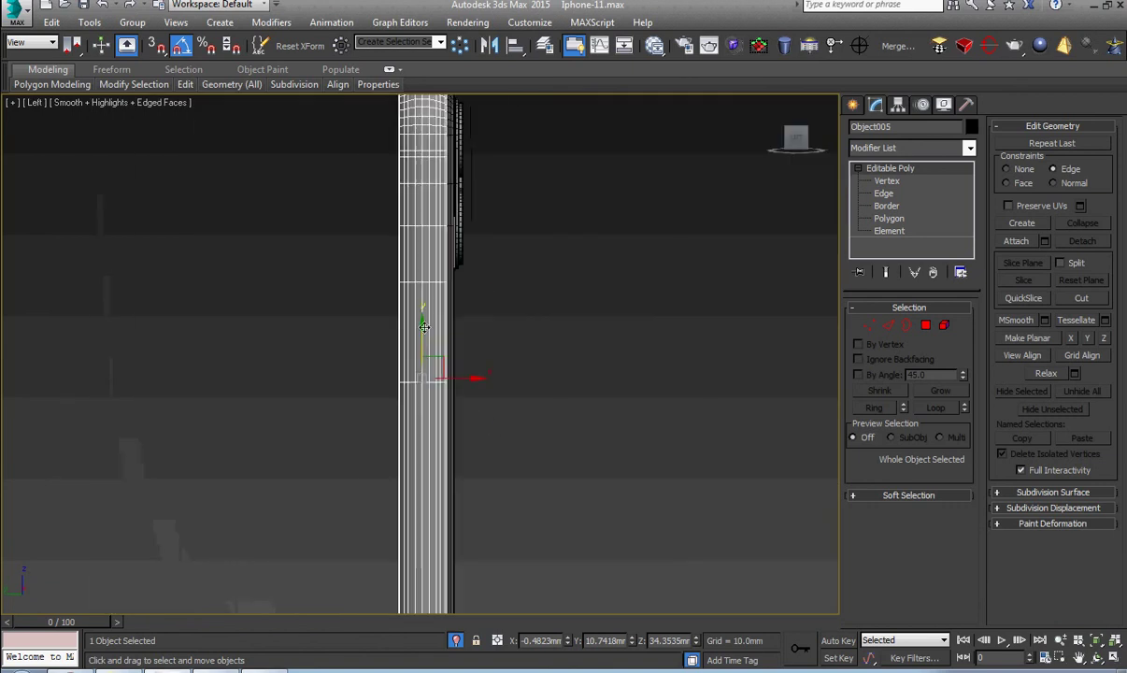
scroll(426, 326, up, 1)
click(583, 385)
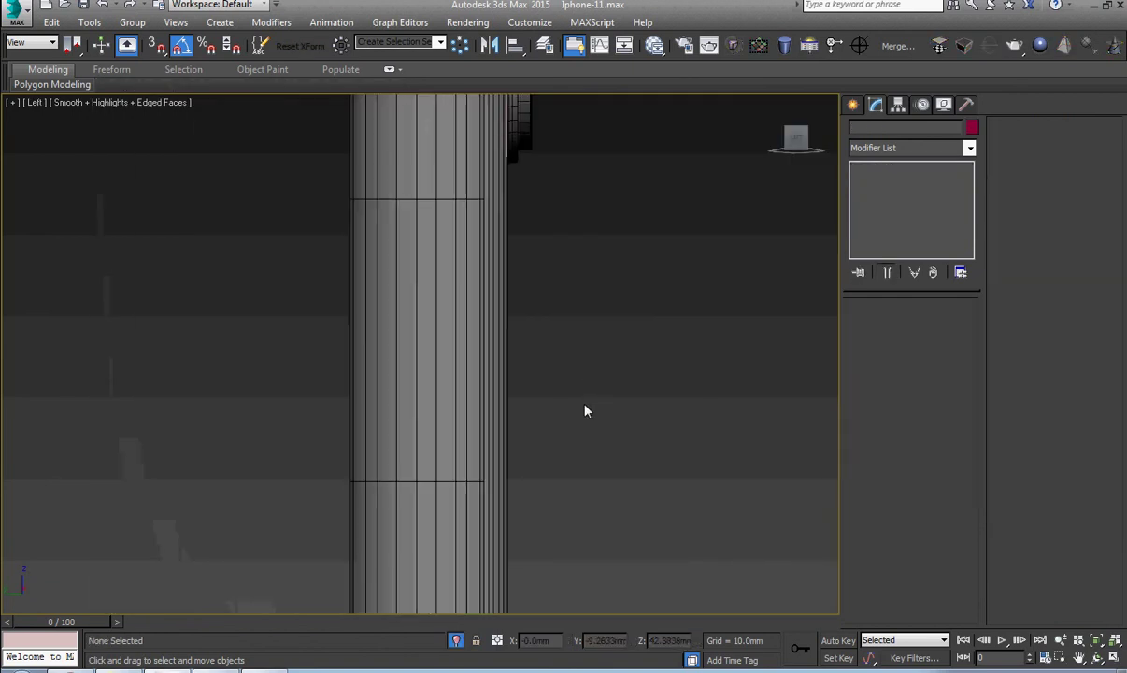
middle_drag(707, 443, 575, 414)
right_click(586, 430)
click(615, 348)
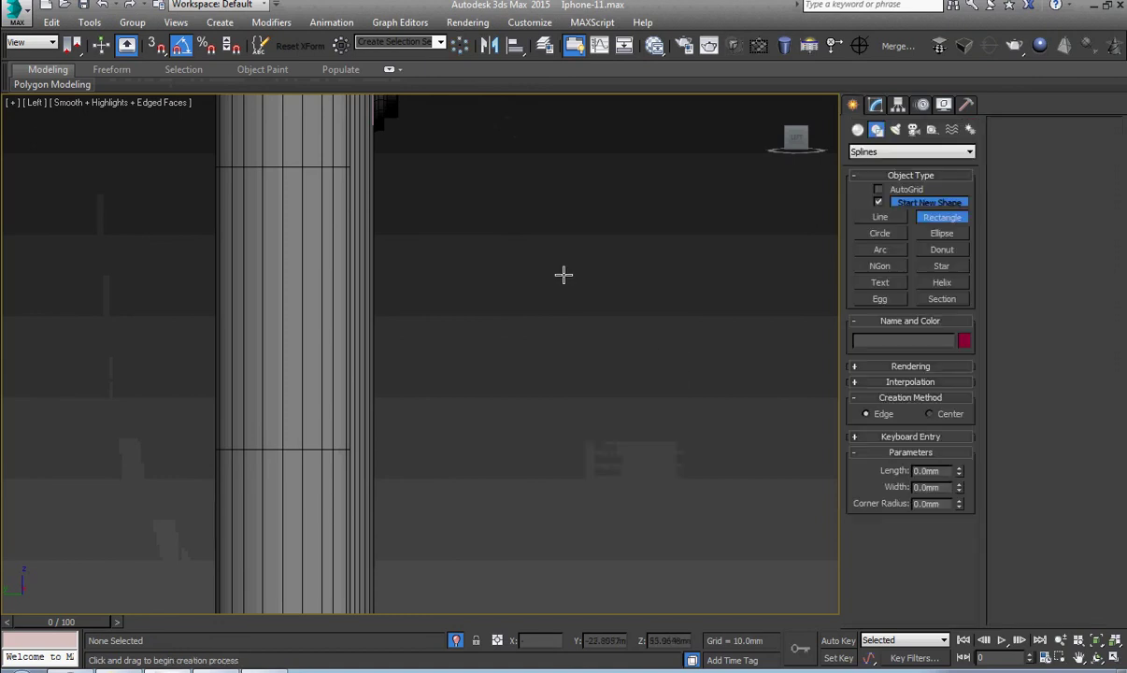
drag(488, 175, 546, 471)
right_click(548, 351)
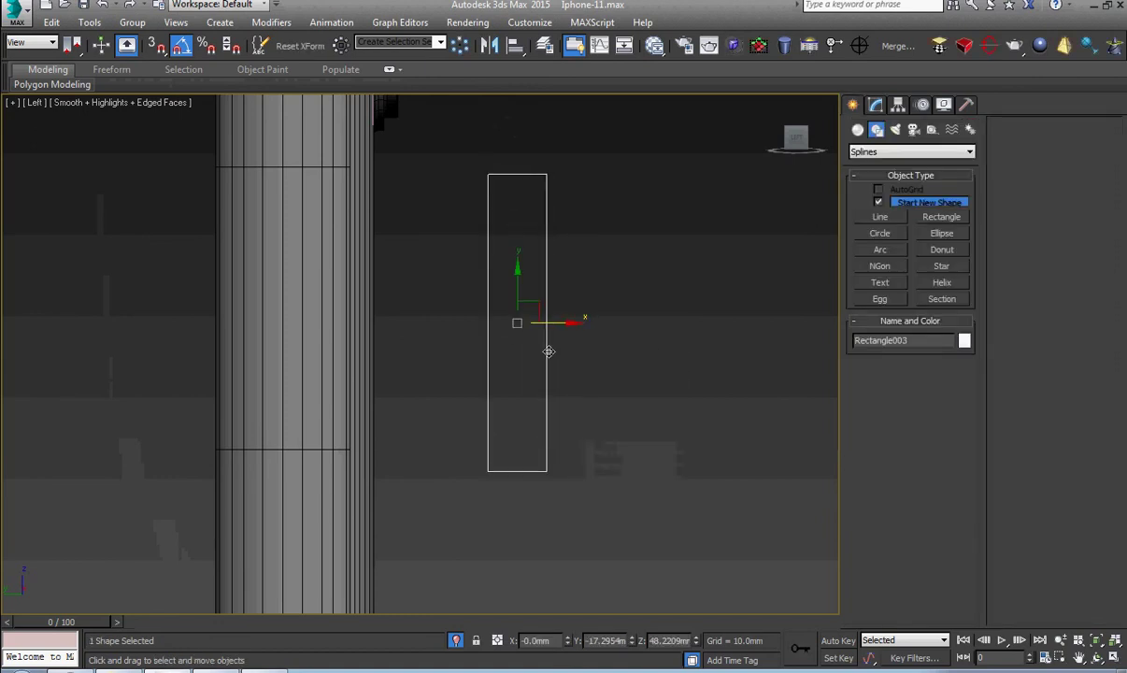
Convert the rectangle to an editable spline
right_click(541, 273)
mouse_move(662, 434)
click(747, 432)
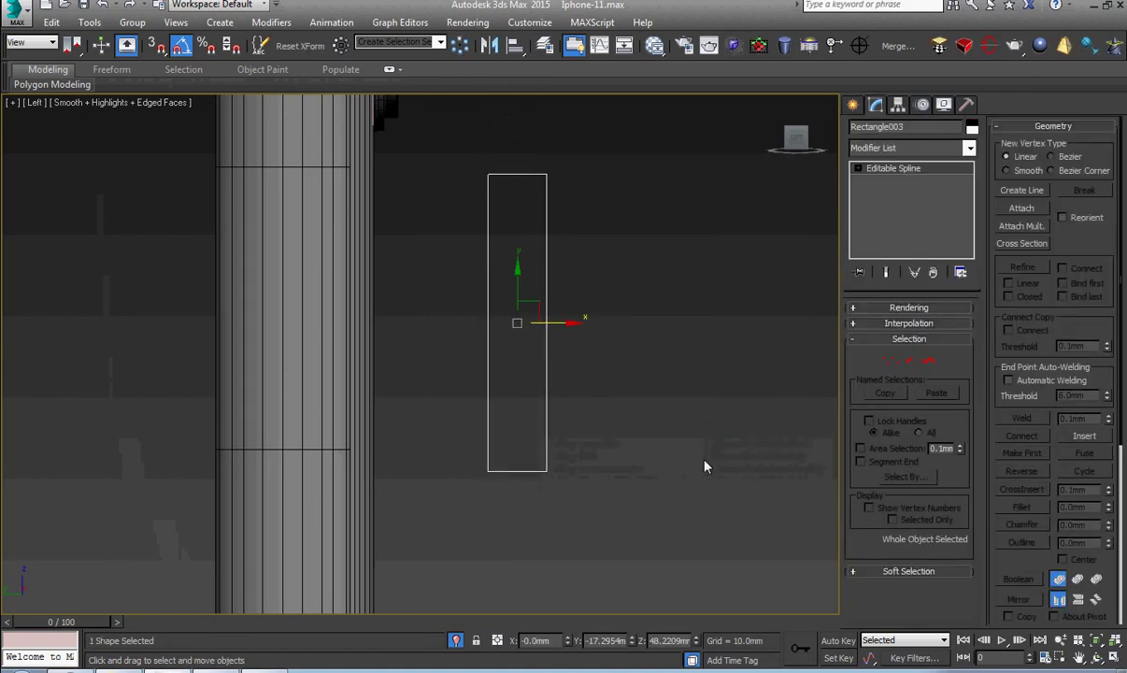
Fillet all four corner vertices of the rectangle until its two short ends become full semicircles
key(ctrl+a)
right_click(695, 428)
click(672, 337)
click(695, 399)
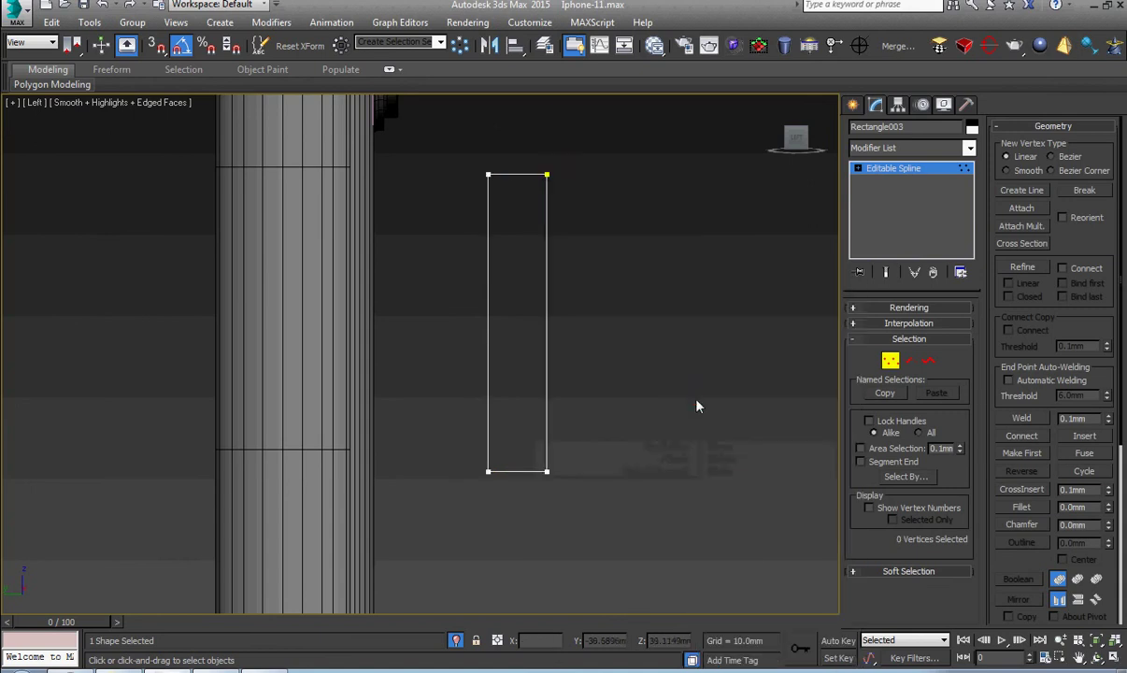
drag(611, 509, 449, 154)
click(1022, 507)
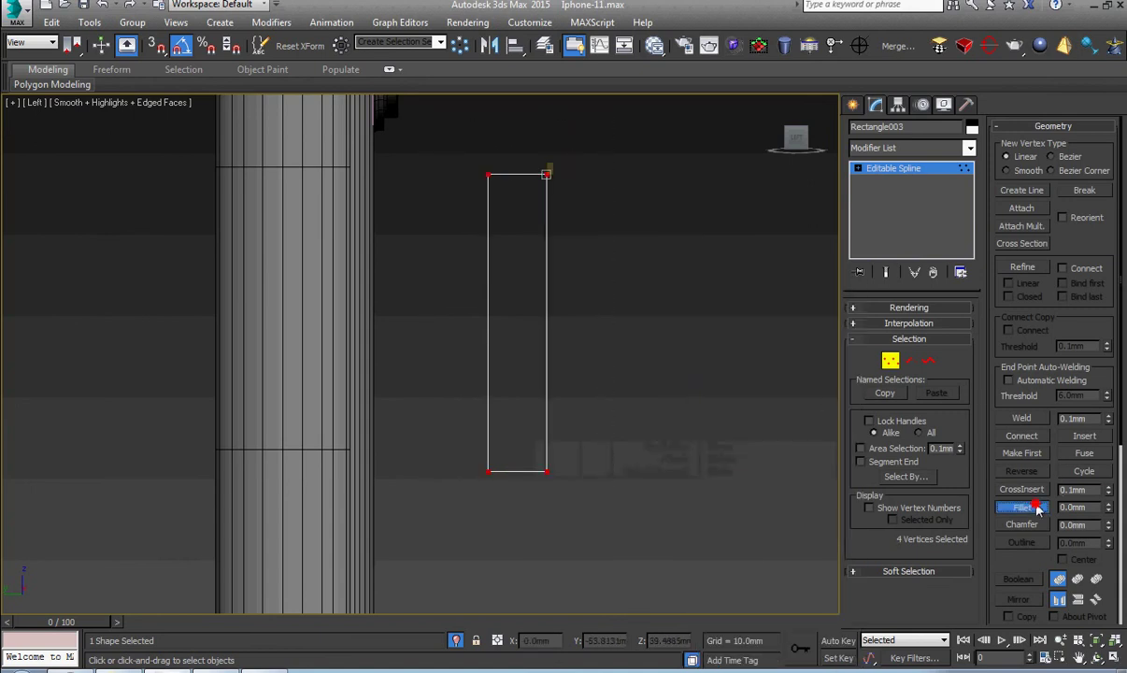
drag(548, 469, 557, 383)
right_click(563, 378)
Weld the overlapping vertices at the rounded ends of the spline with a 0.1 mm threshold
drag(628, 538, 478, 164)
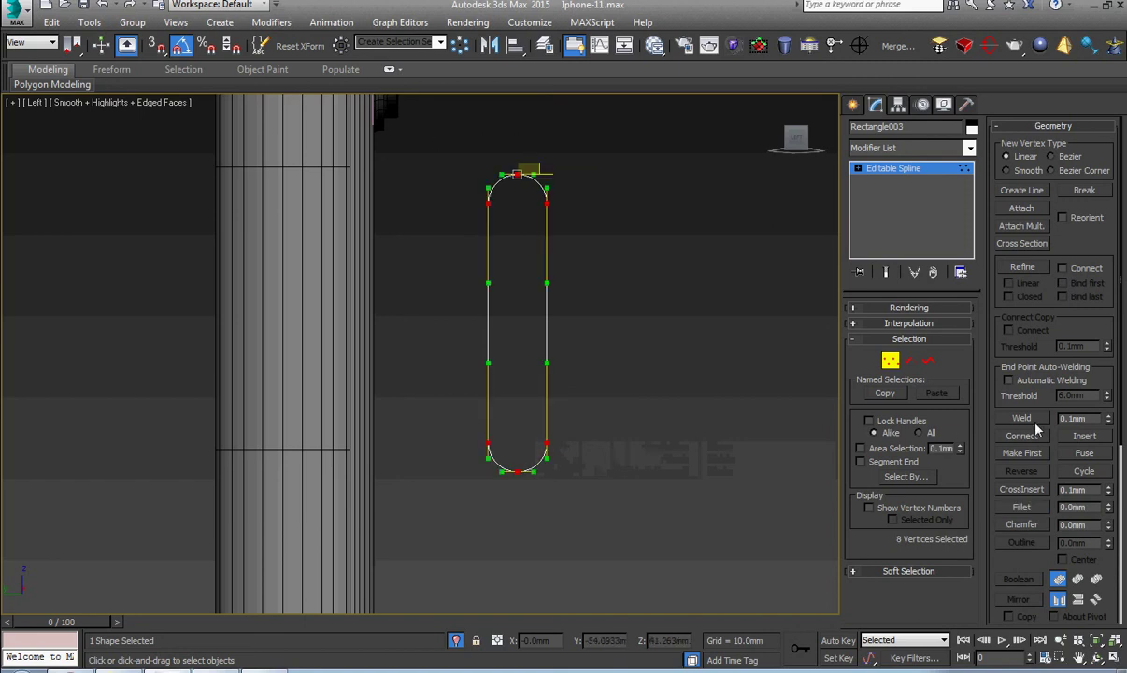
click(1023, 419)
click(857, 169)
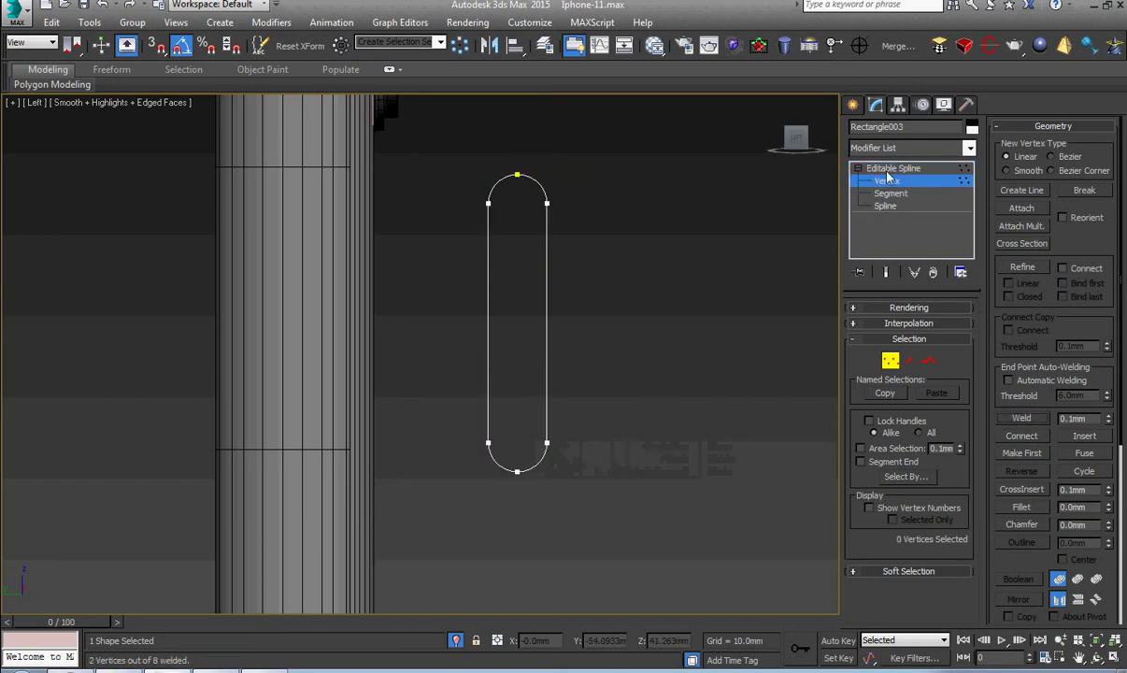
Move the rounded button spline sideways onto the side frame and centre it on the frame's middle vertical edge
click(883, 171)
right_click(712, 309)
click(723, 320)
middle_drag(609, 357, 698, 361)
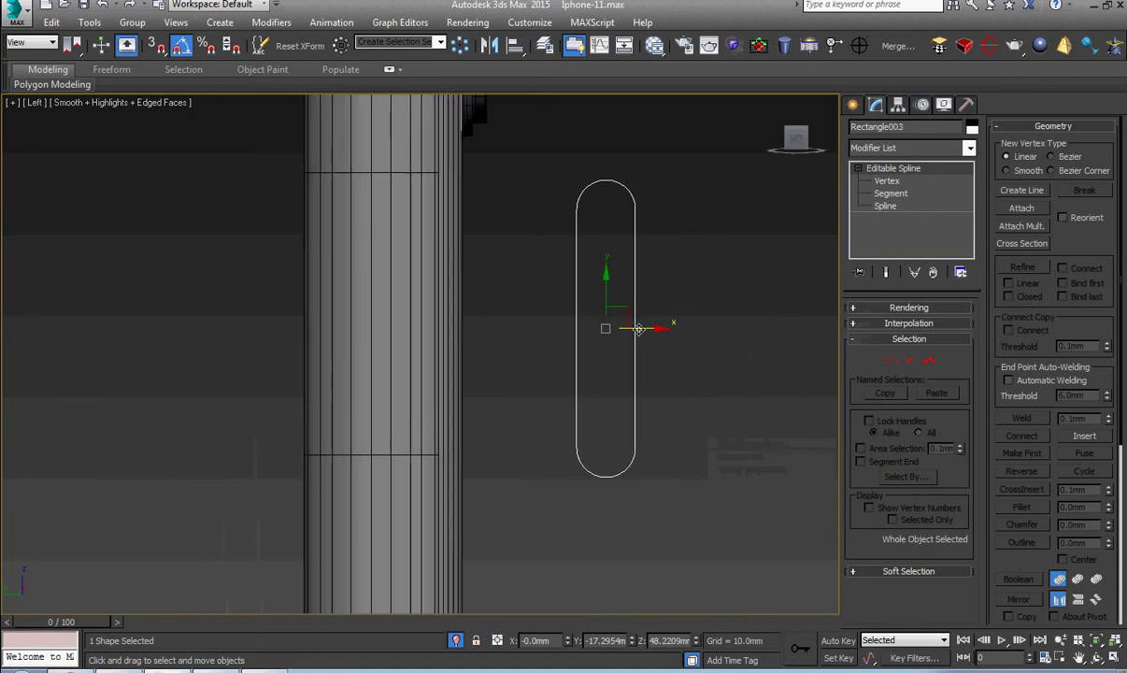
drag(639, 327, 431, 344)
scroll(408, 322, up, 10)
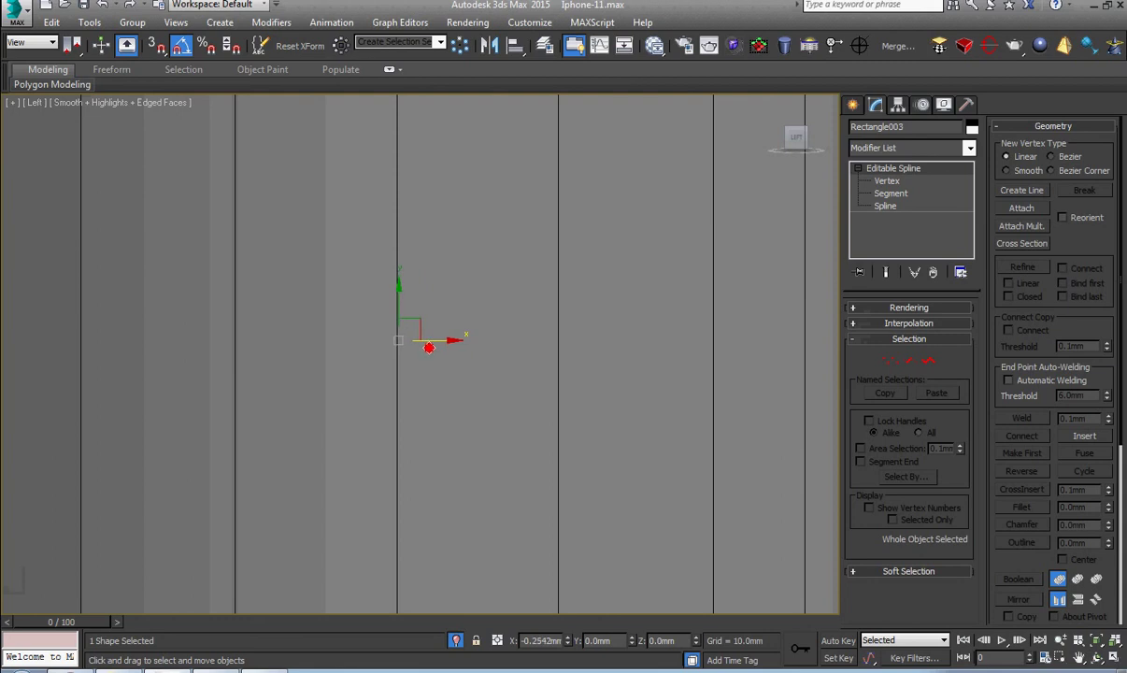
drag(429, 347, 428, 348)
Pull the spline outward along the X axis so it sits just in front of the side frame's outer surface
scroll(487, 370, down, 6)
alt+middle_drag(488, 370, 458, 380)
scroll(443, 400, down, 5)
drag(479, 362, 354, 420)
key(z)
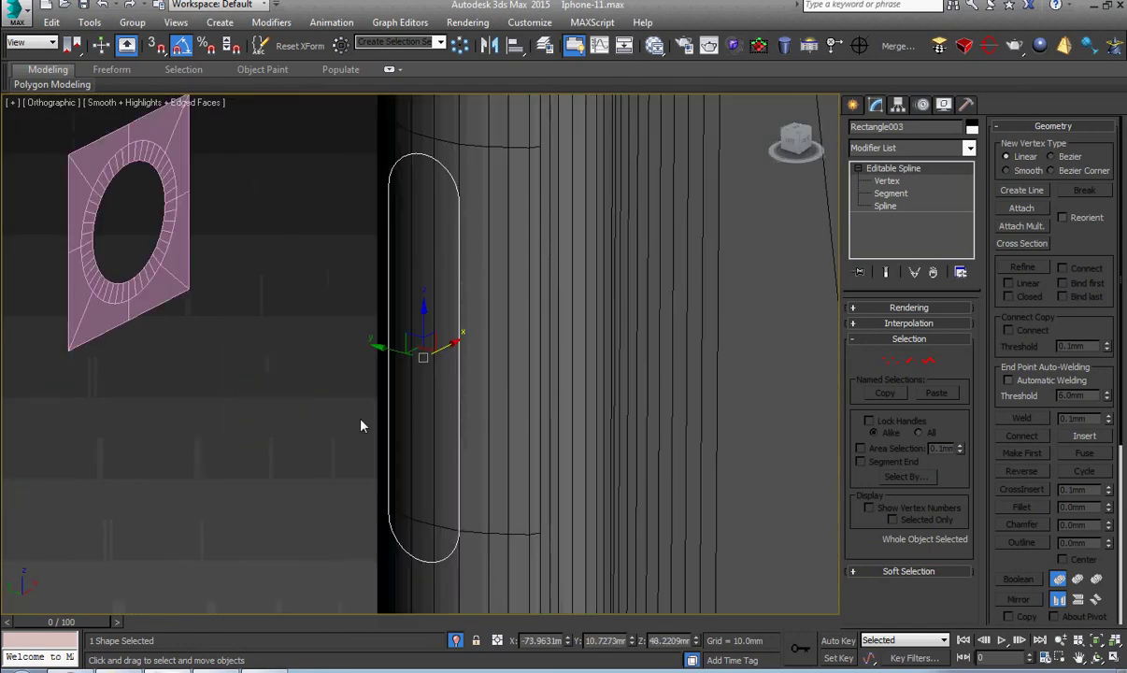
key(l)
scroll(419, 385, down, 2)
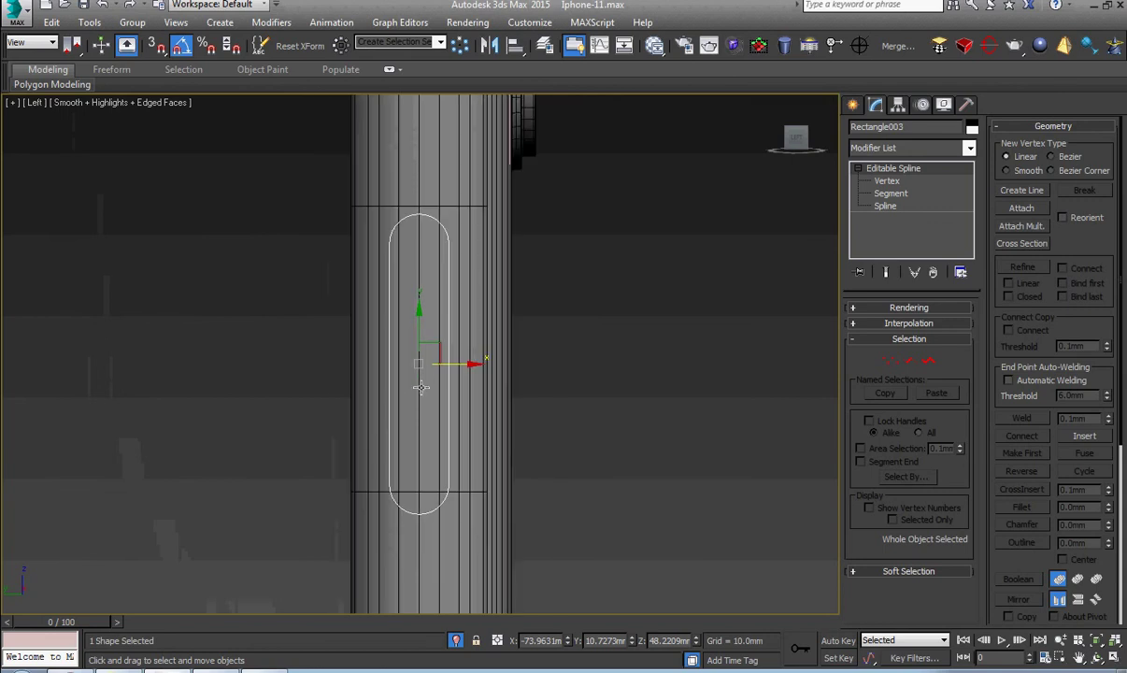
Move the spline's lower and upper end vertices up in the left view to fit the outline between the button's edge loops
scroll(422, 377, up, 2)
click(893, 183)
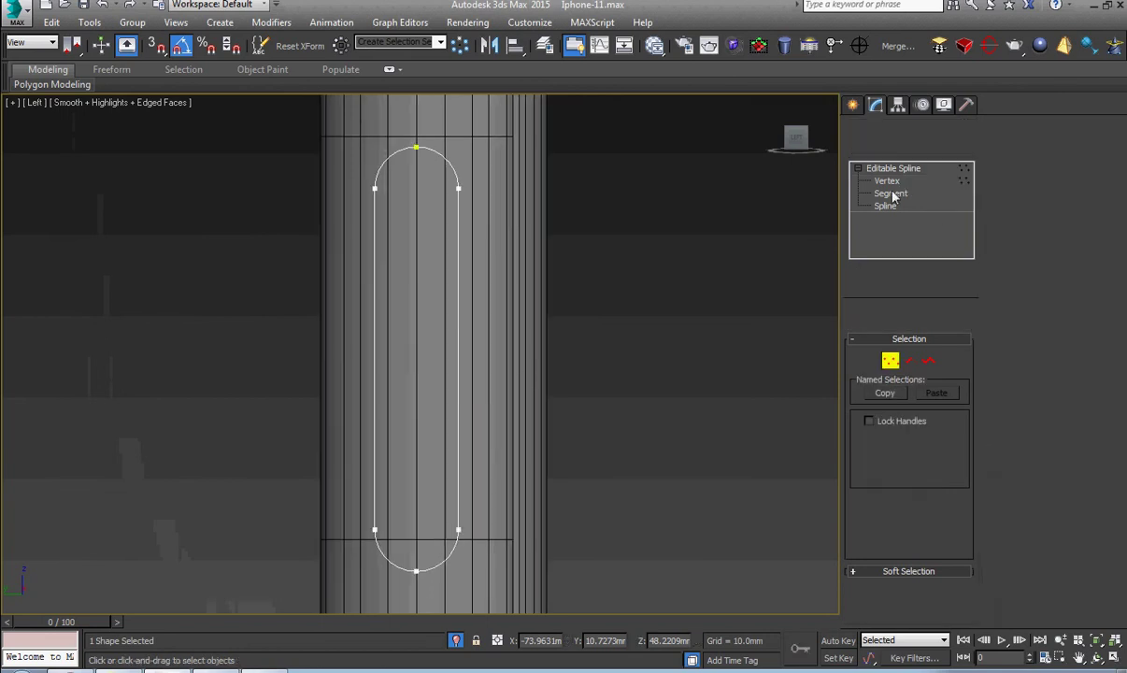
drag(525, 470, 221, 645)
drag(377, 483, 387, 444)
click(540, 273)
drag(540, 273, 330, 130)
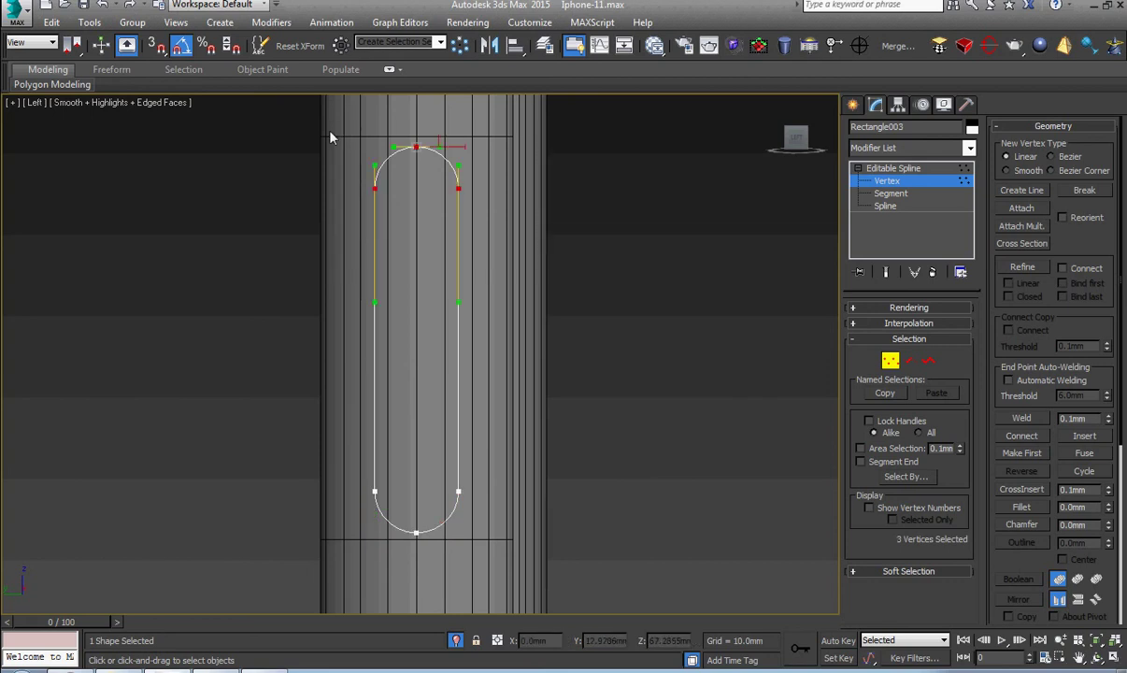
key(z)
middle_drag(413, 181, 410, 296)
drag(427, 269, 437, 195)
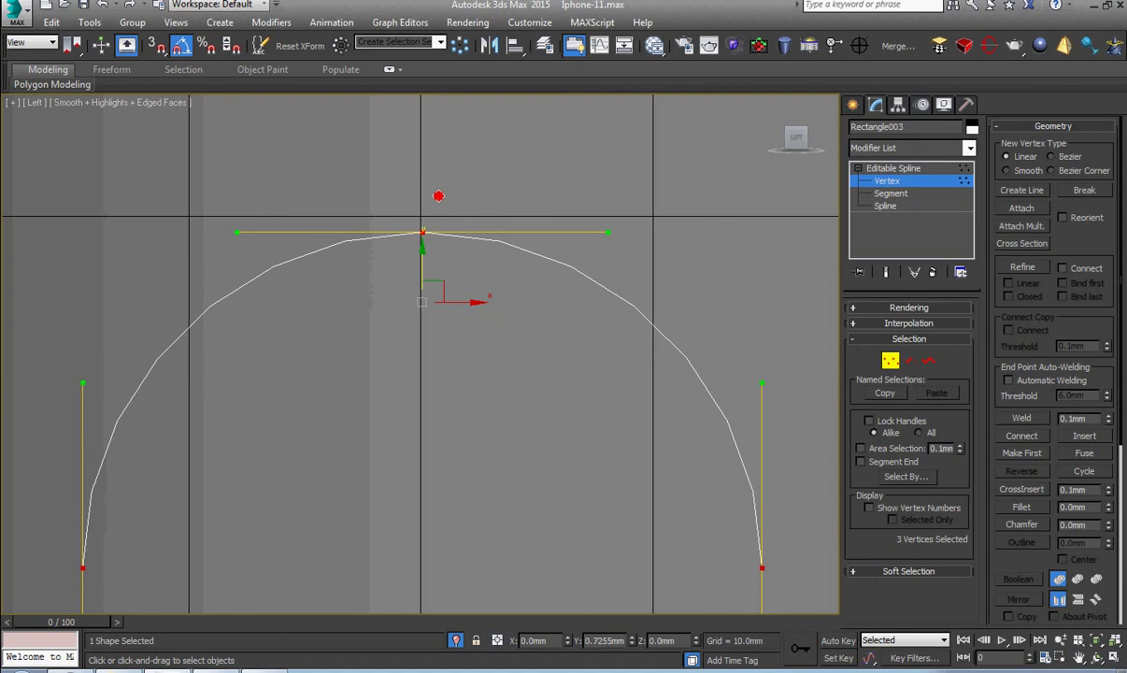
click(889, 168)
key(z)
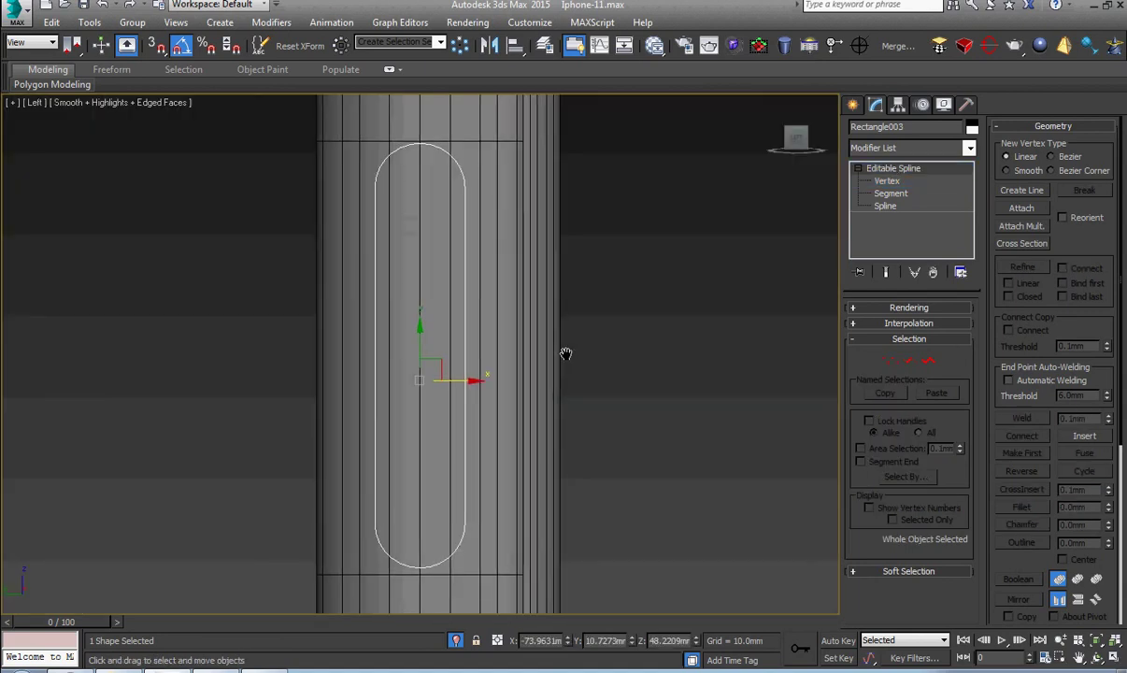
Check the side button in the reference photo and shift the spline about 0.9 mm farther outward in the front view
scroll(574, 364, down, 3)
click(276, 670)
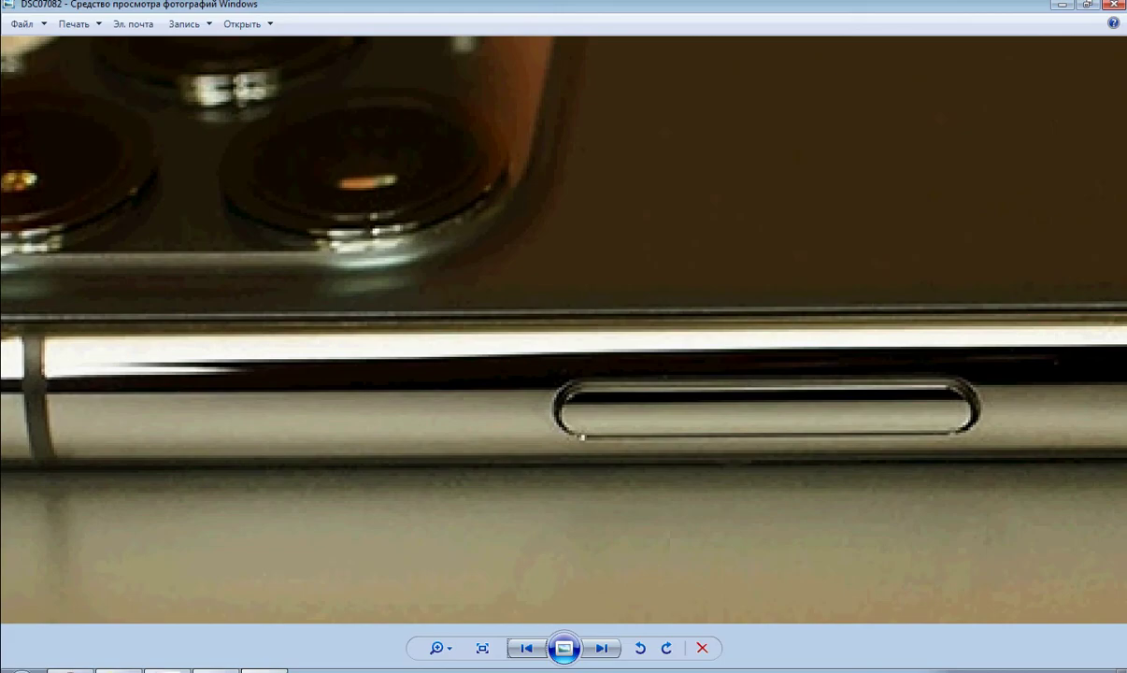
click(271, 669)
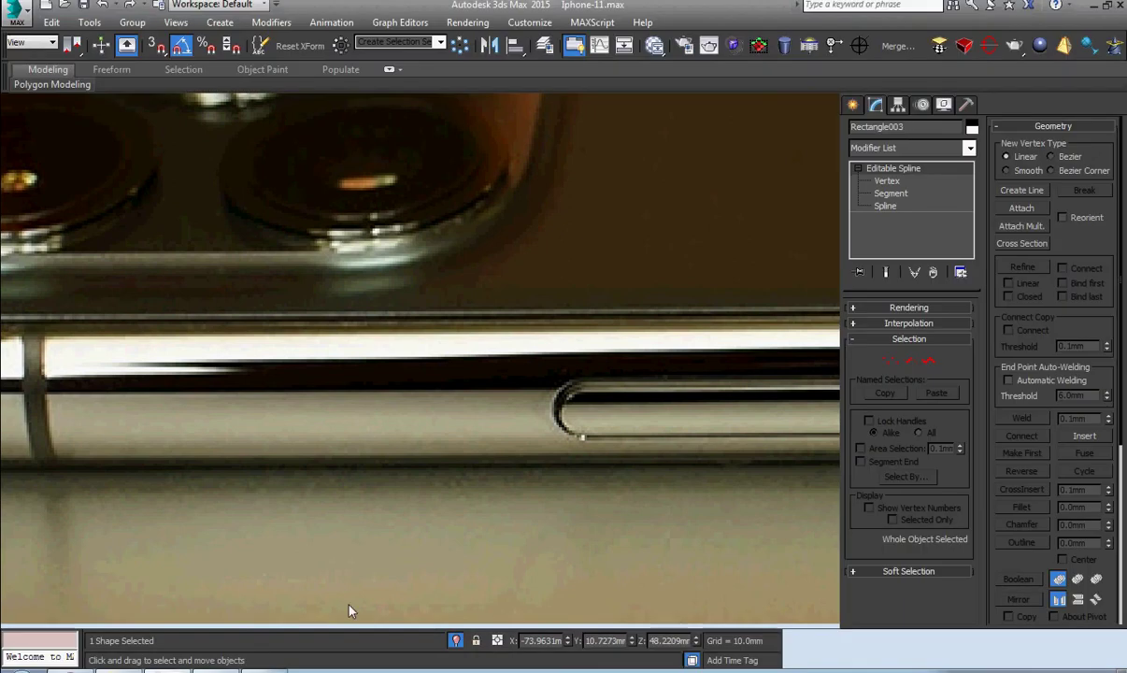
key(f)
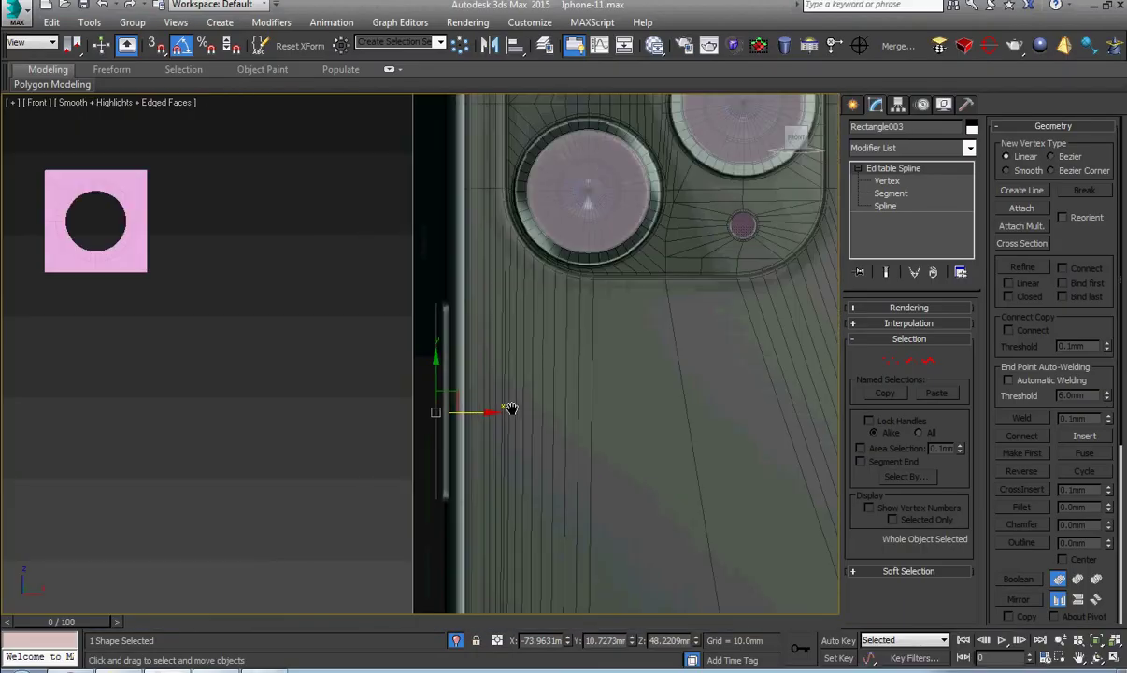
mouse_move(477, 413)
mouse_down()
mouse_move(453, 412)
mouse_move(470, 421)
mouse_up()
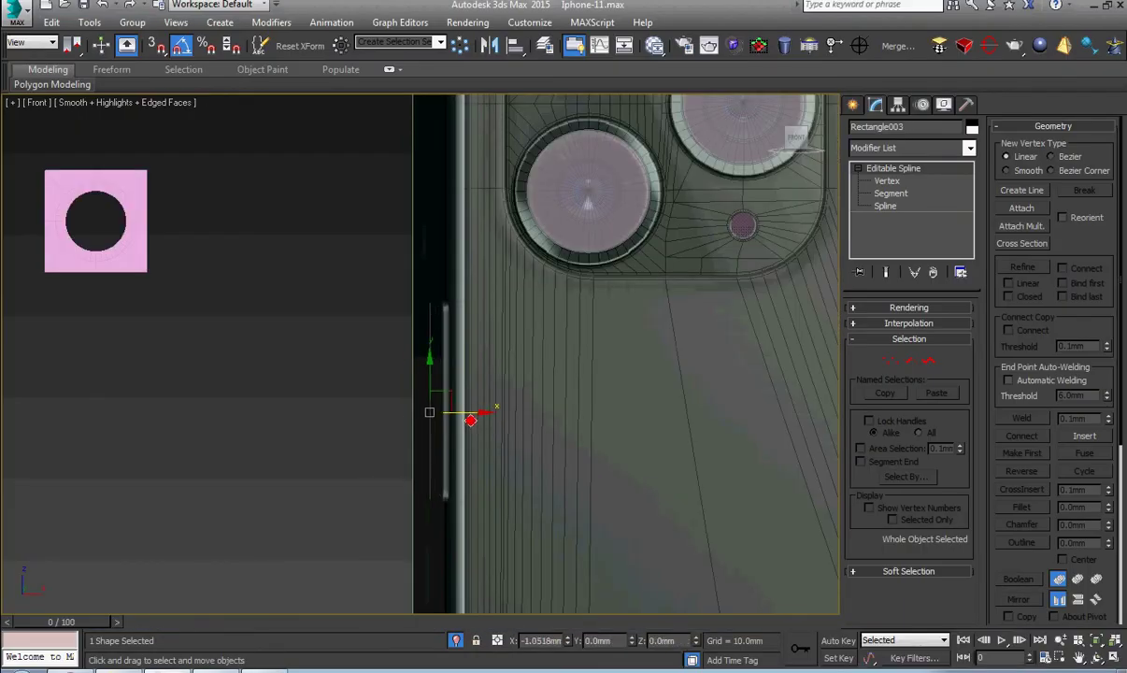
Compare the spline's proportions and position on the side frame with the side button in the reference photo
scroll(479, 431, down, 3)
middle_drag(480, 433, 326, 416)
scroll(316, 417, up, 4)
scroll(313, 421, down, 2)
key(alt+Tab)
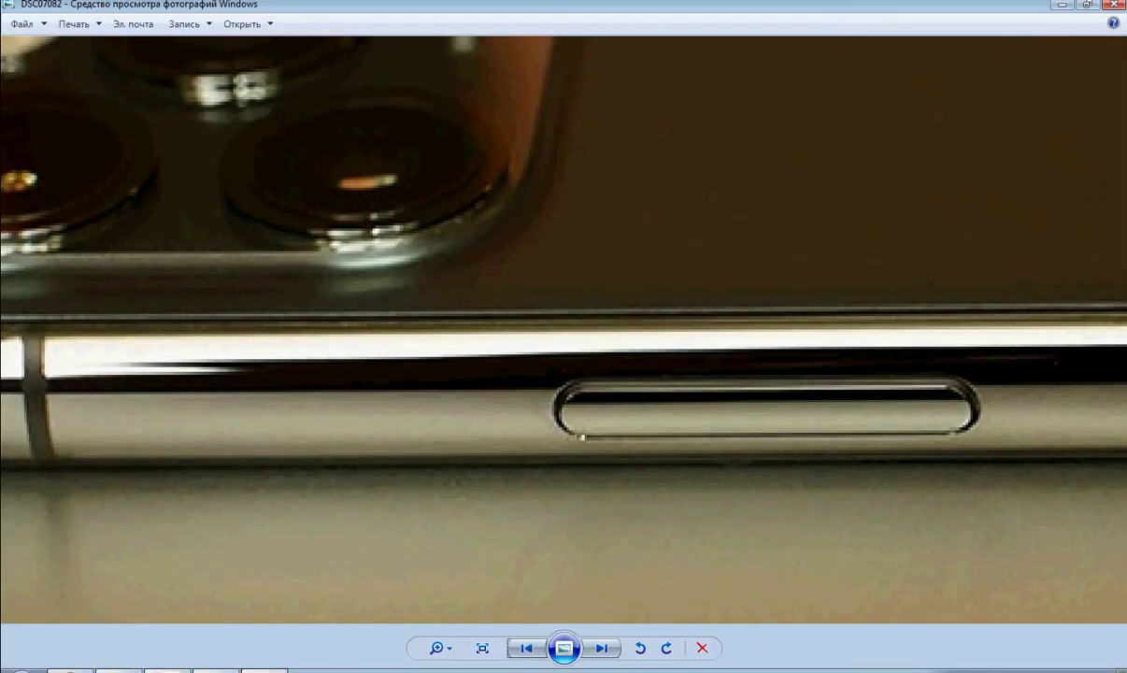
key(alt+Tab)
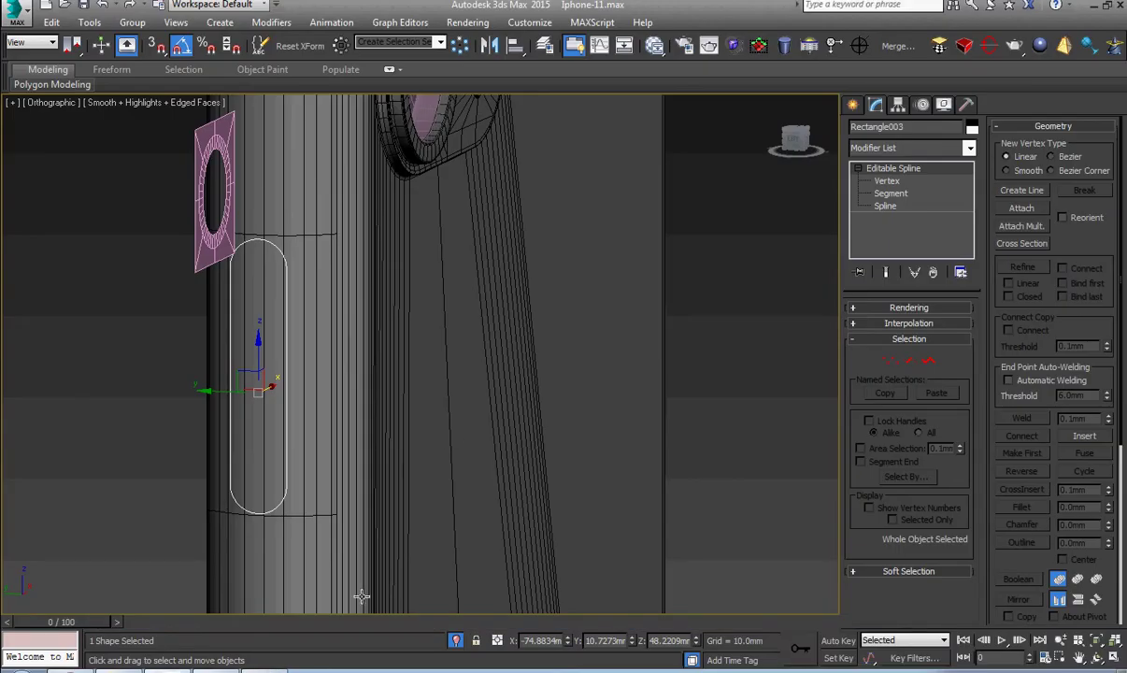
key(alt+Tab)
scroll(582, 461, down, 6)
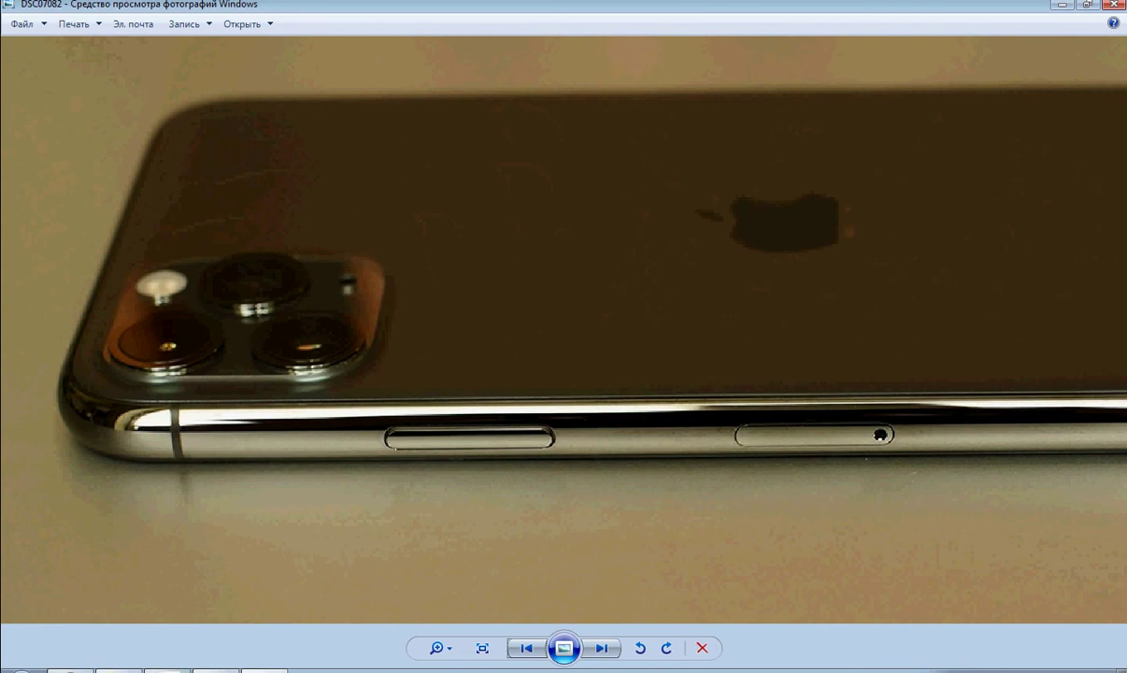
mouse_move(168, 670)
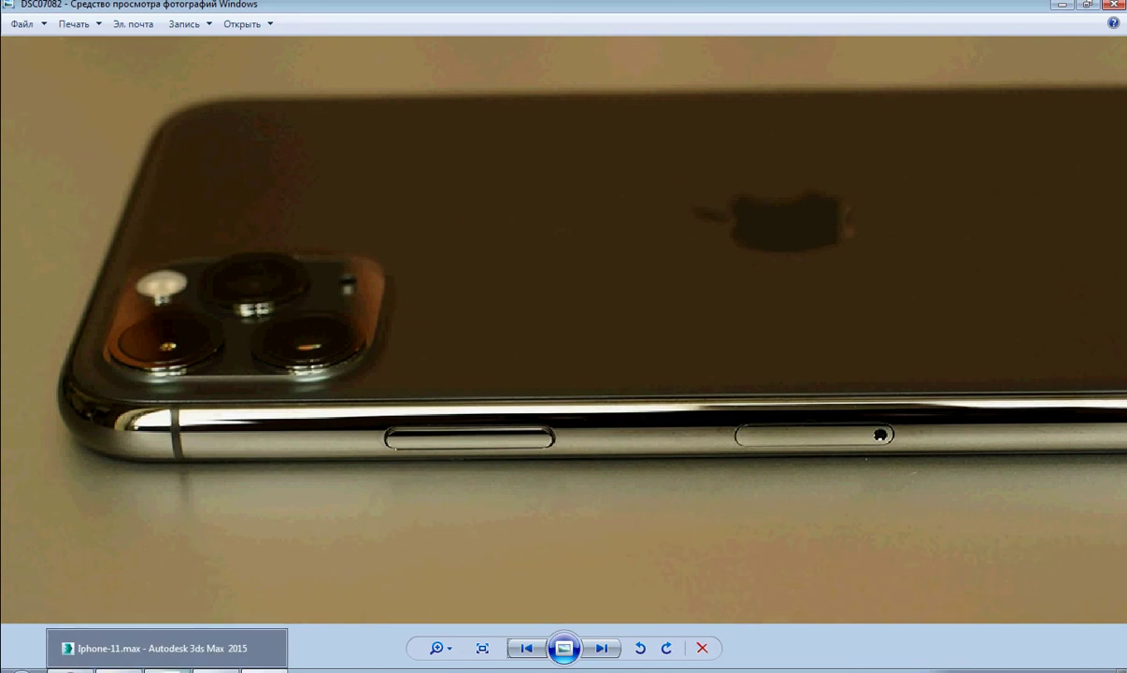
click(207, 660)
alt+middle_drag(321, 354, 355, 366)
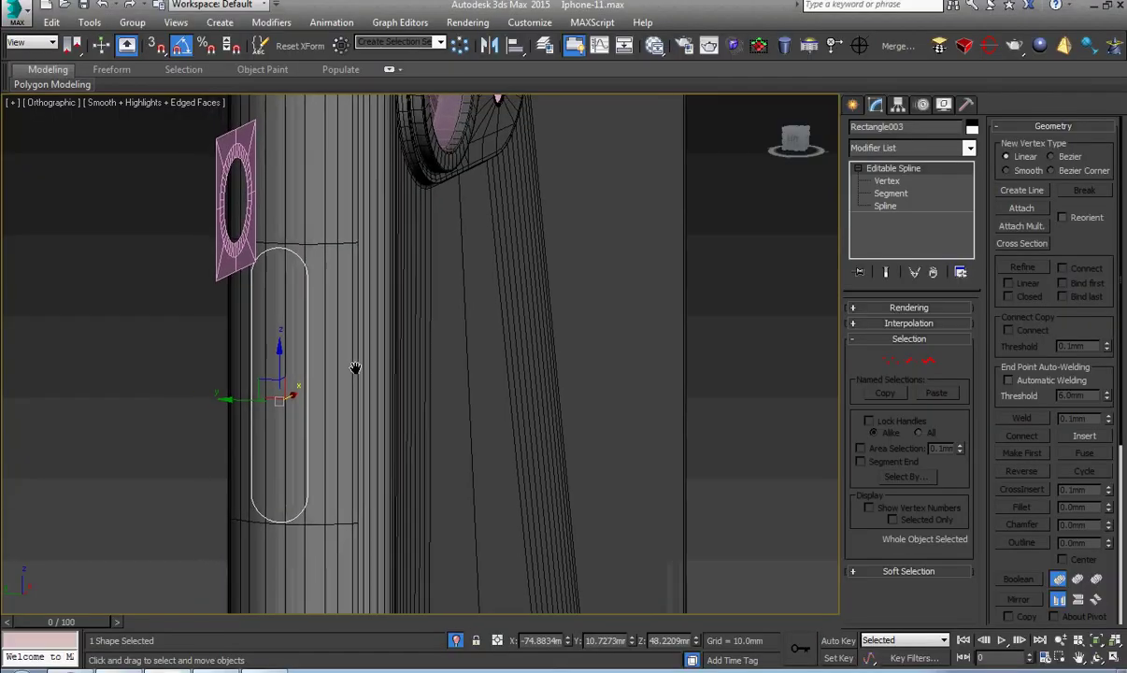
Select the whole closed spline at Spline level and scale it uniformly to 75 percent
key(l)
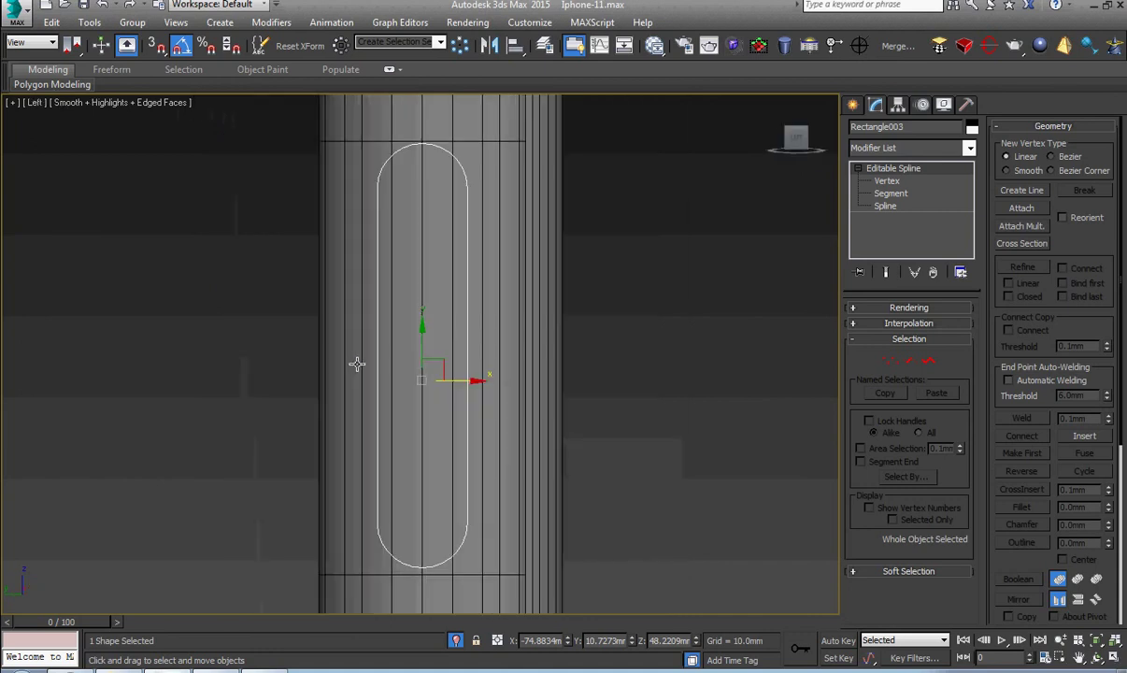
click(887, 180)
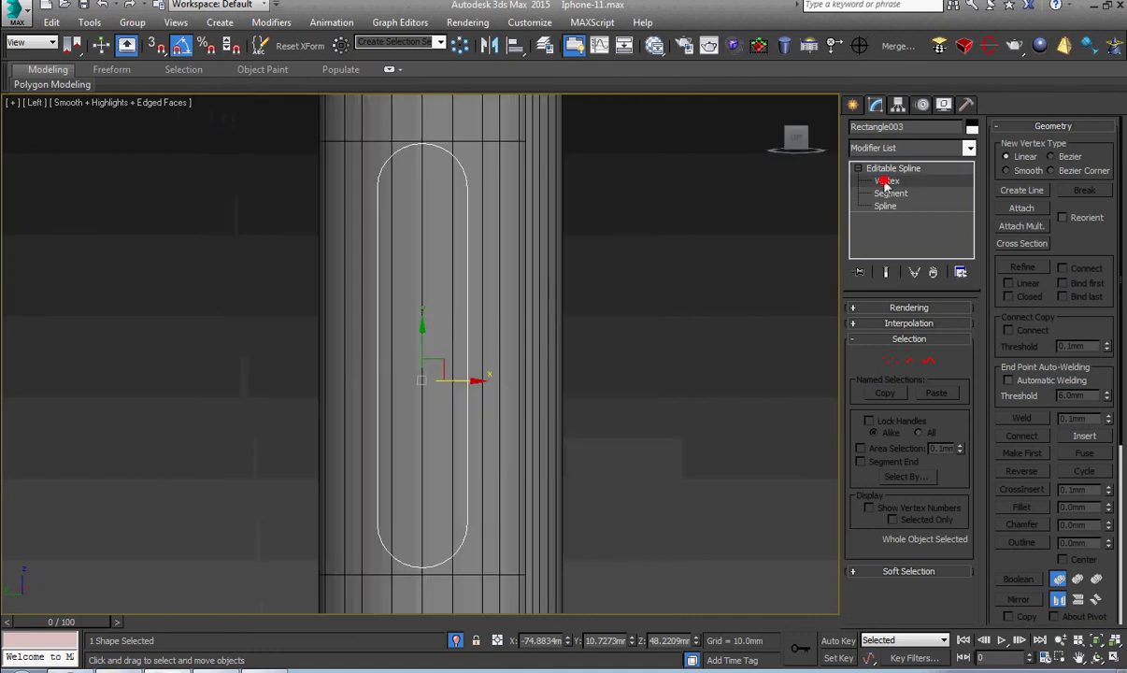
key(3)
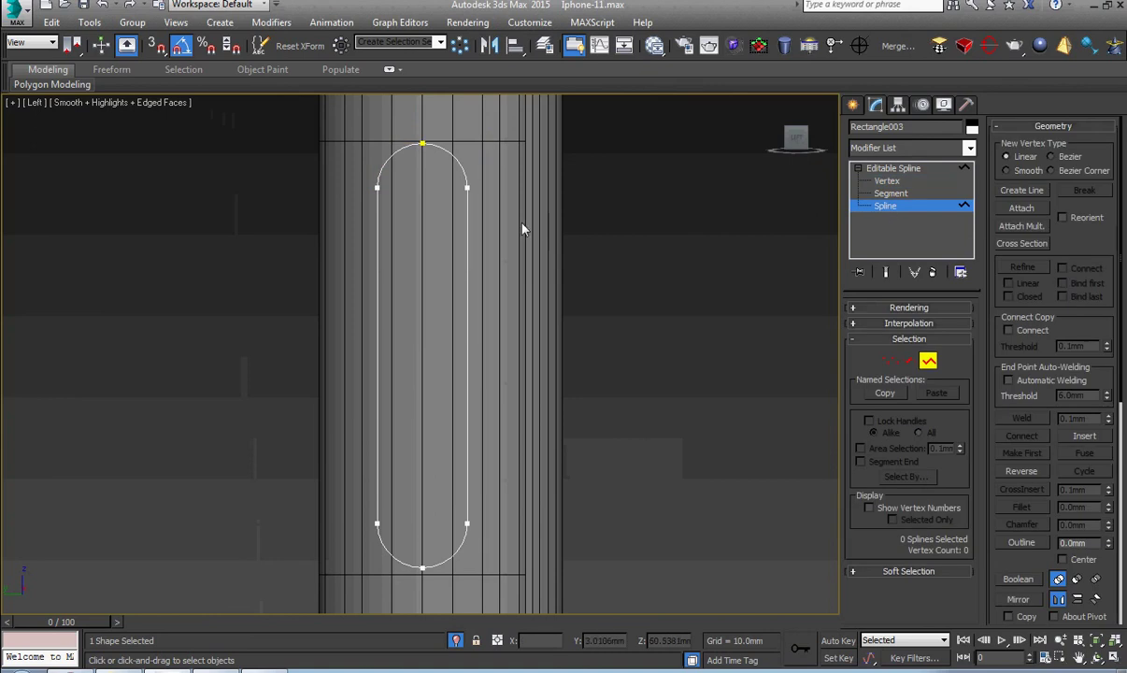
click(467, 235)
right_click(467, 235)
click(491, 272)
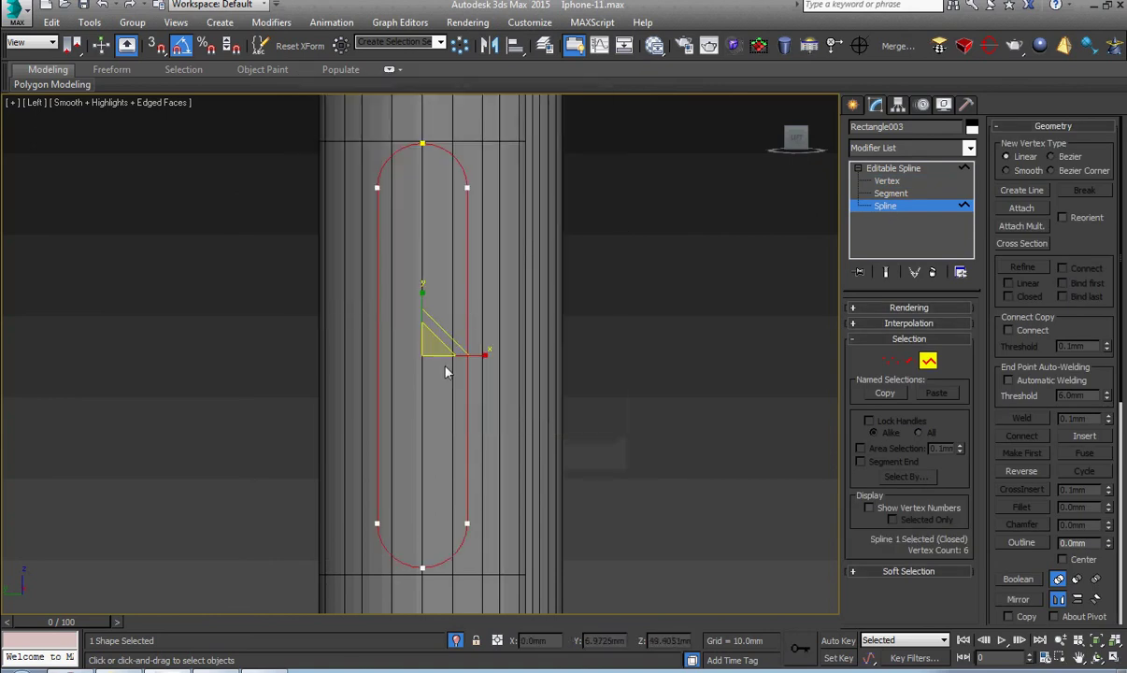
right_click(432, 348)
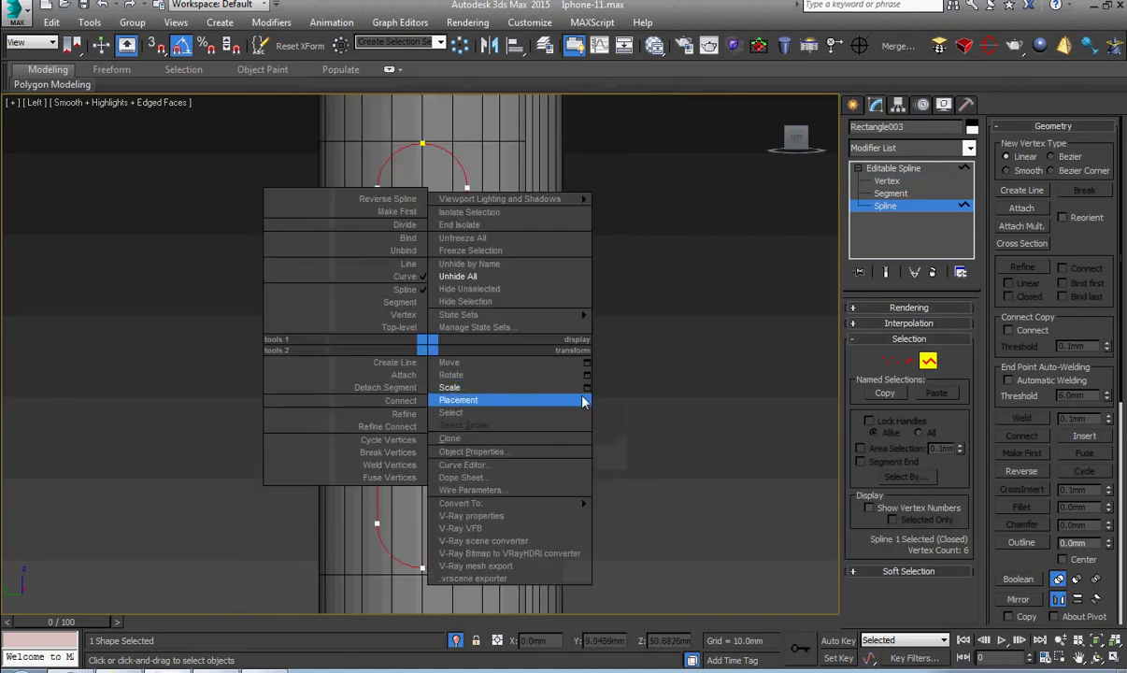
click(554, 377)
click(508, 275)
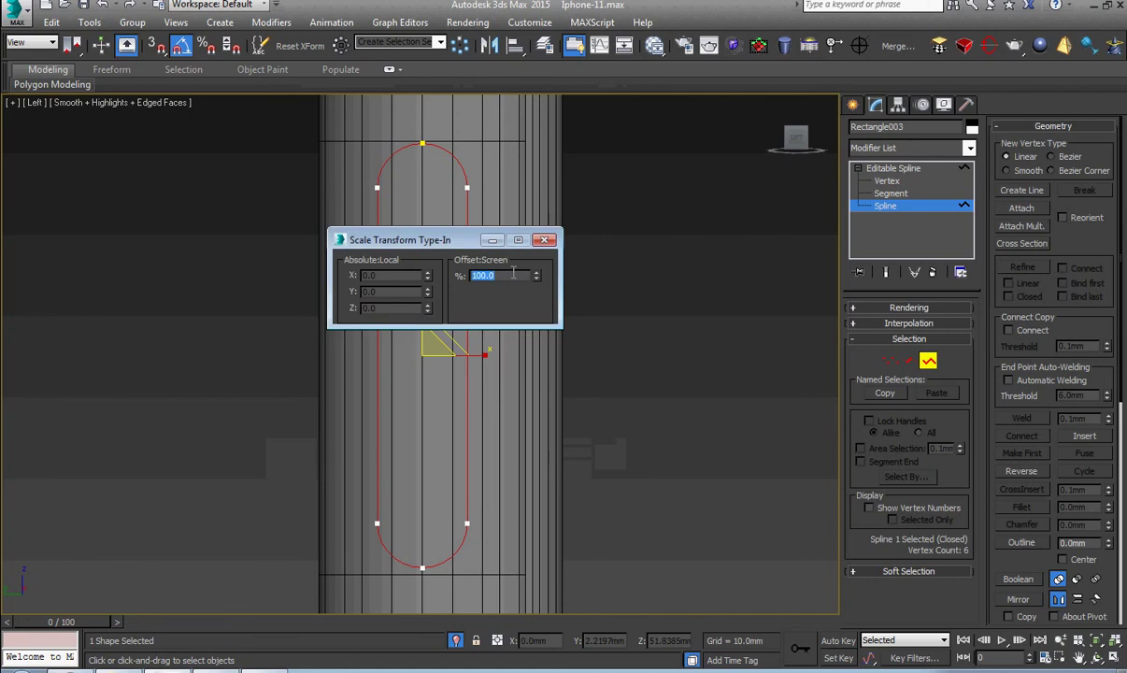
text(75)
key(Return)
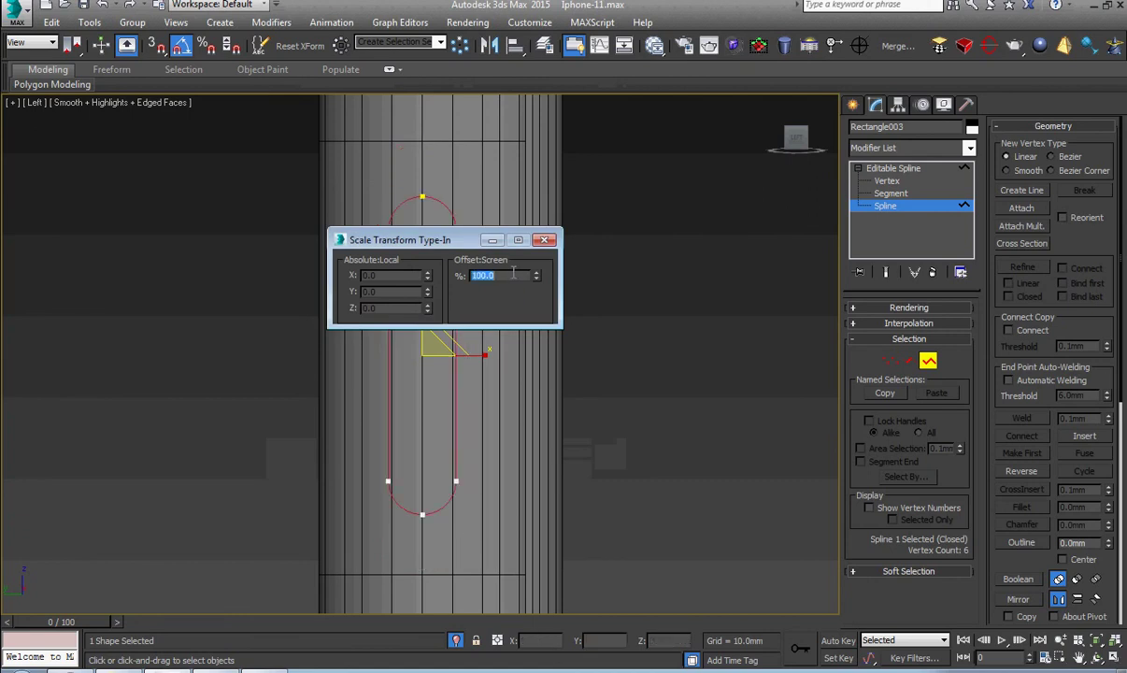
click(546, 244)
Move the three vertices of the spline's upper rounded end up to the button's upper edge loop
right_click(539, 246)
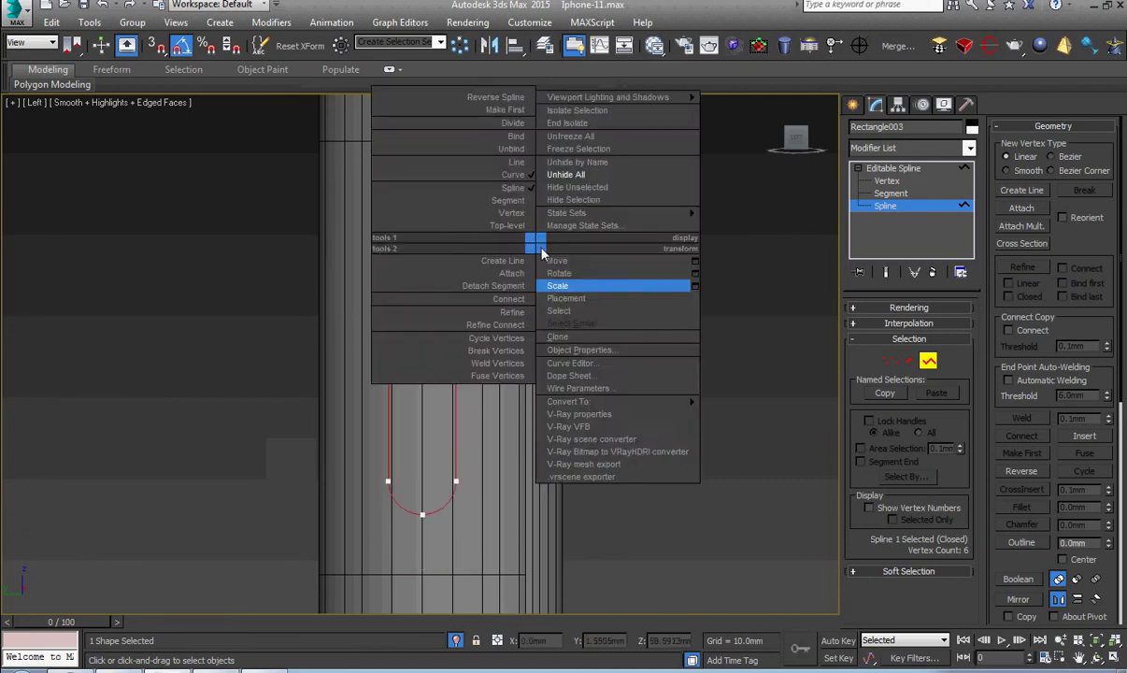
click(575, 262)
key(1)
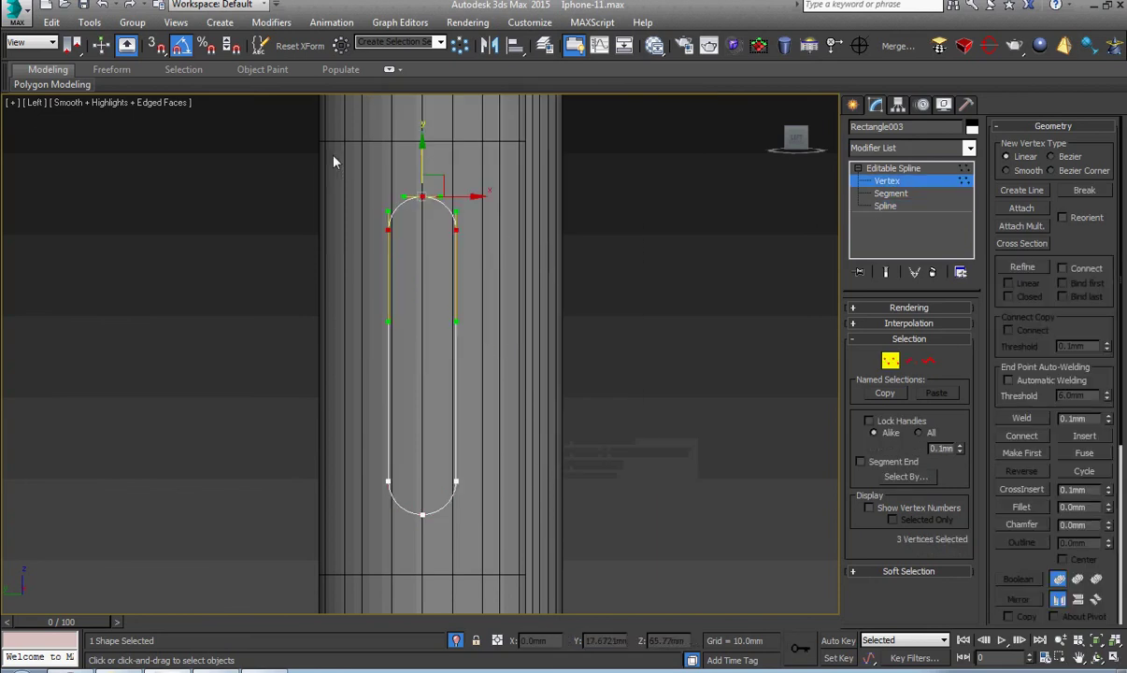
drag(529, 175, 316, 277)
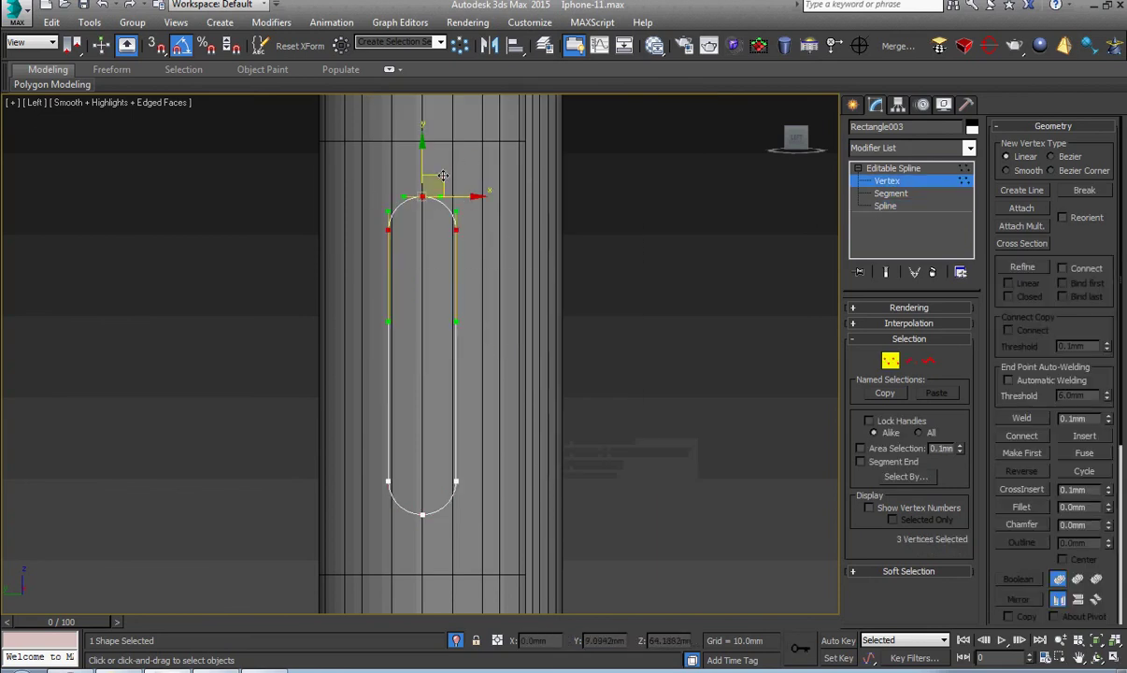
drag(424, 164, 451, 108)
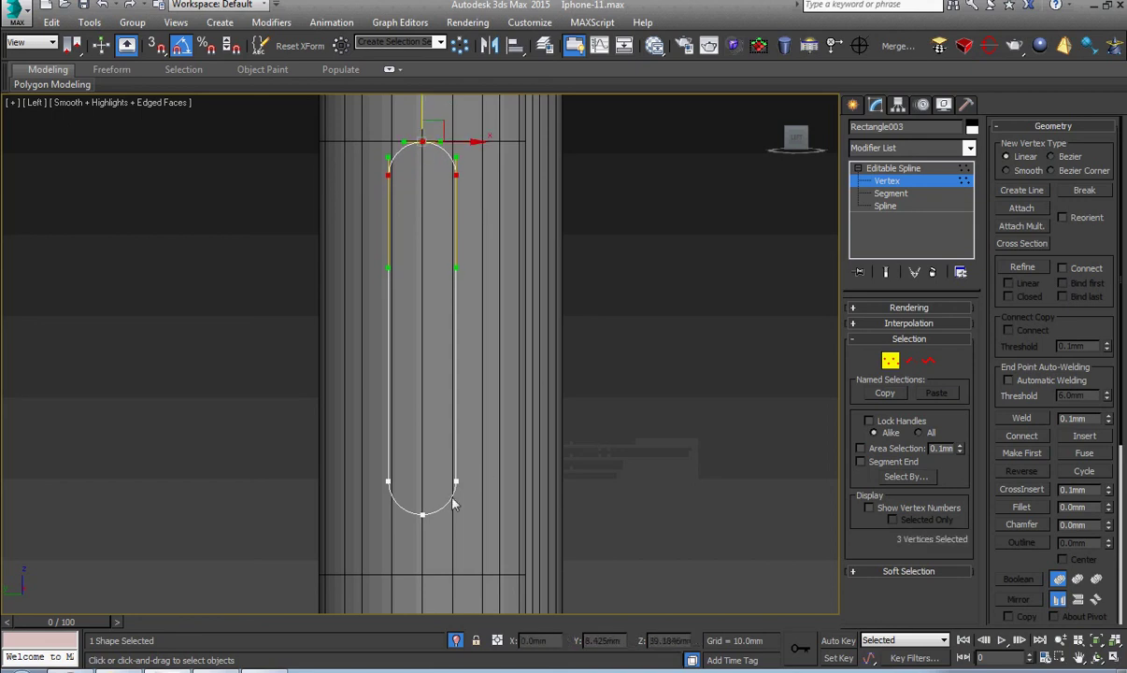
Move the three vertices of the lower rounded end down until the arc touches the button's lower edge loop
drag(339, 548, 340, 545)
drag(391, 440, 388, 496)
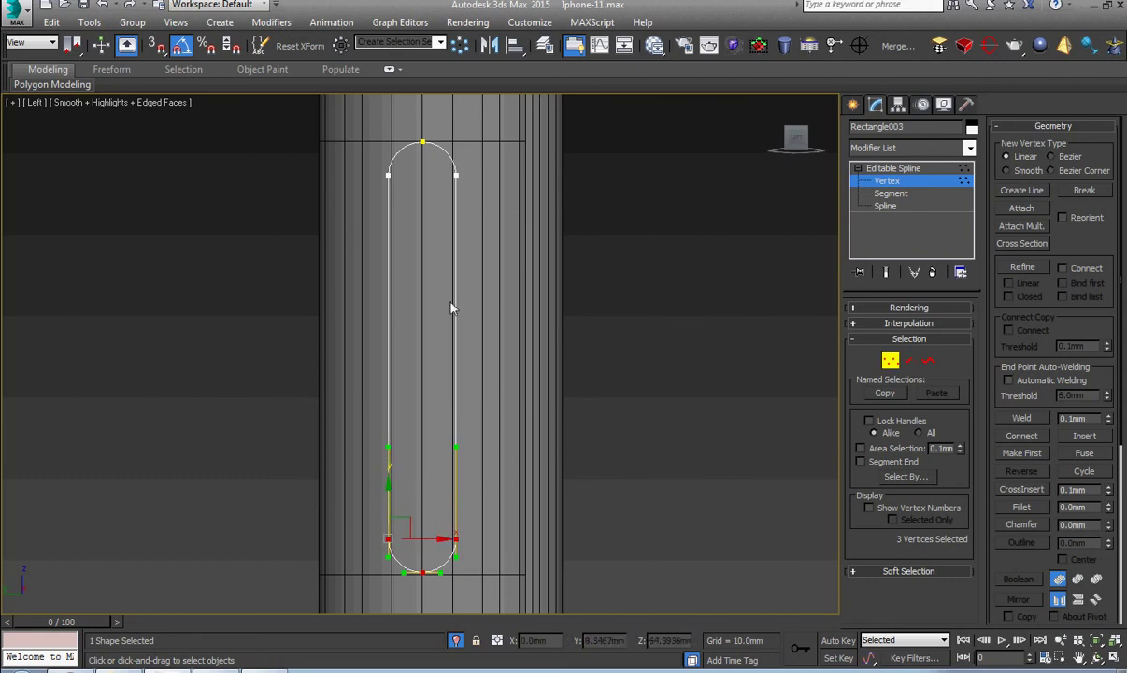
key(z)
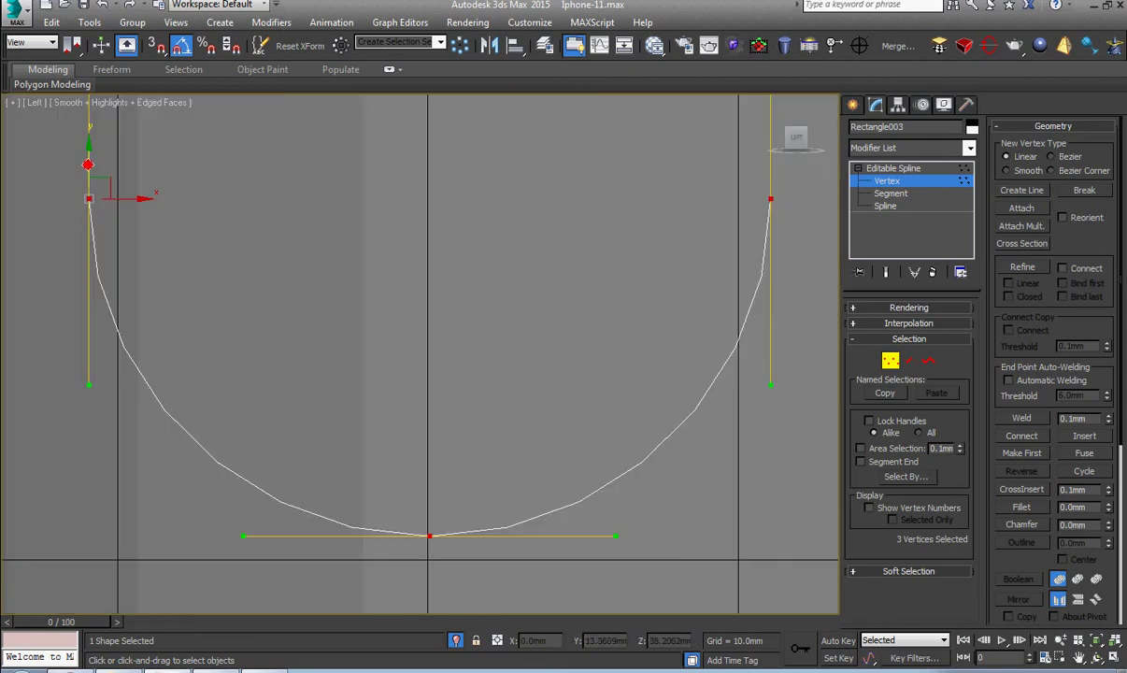
drag(88, 164, 88, 186)
scroll(262, 233, down, 10)
middle_drag(272, 234, 290, 494)
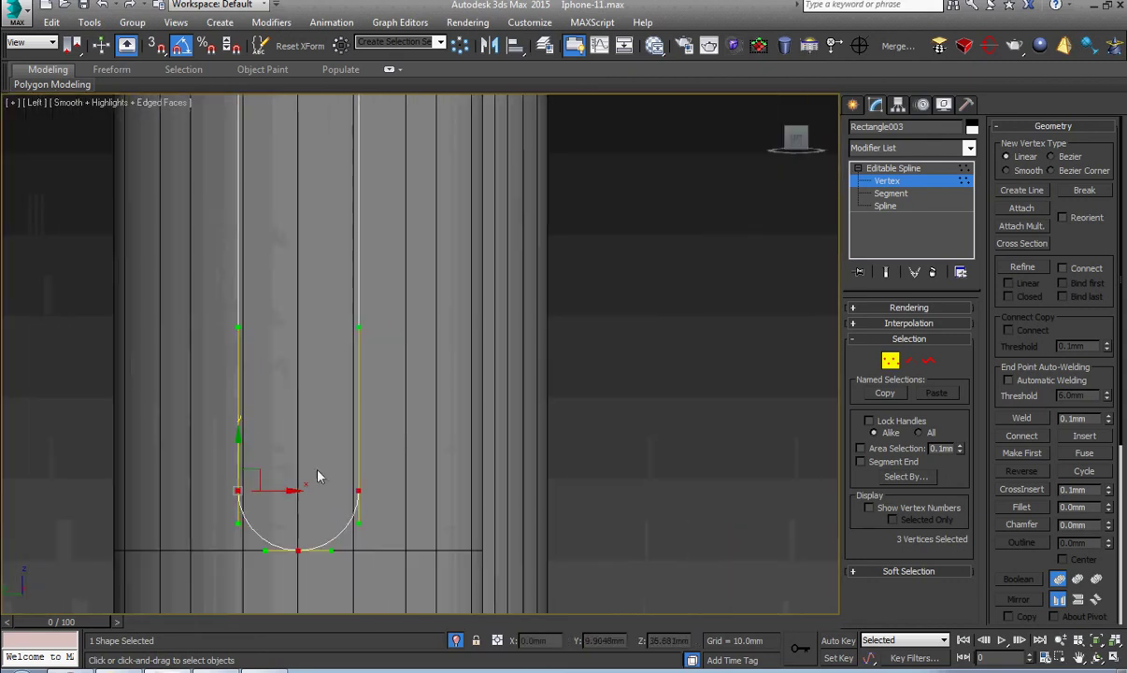
Fine-tune the height of the upper rounded end so its topmost vertex lies exactly on the upper edge loop
scroll(374, 486, down, 5)
click(491, 342)
drag(491, 342, 271, 210)
key(z)
middle_drag(437, 188, 416, 272)
scroll(416, 272, up, 5)
drag(394, 246, 395, 232)
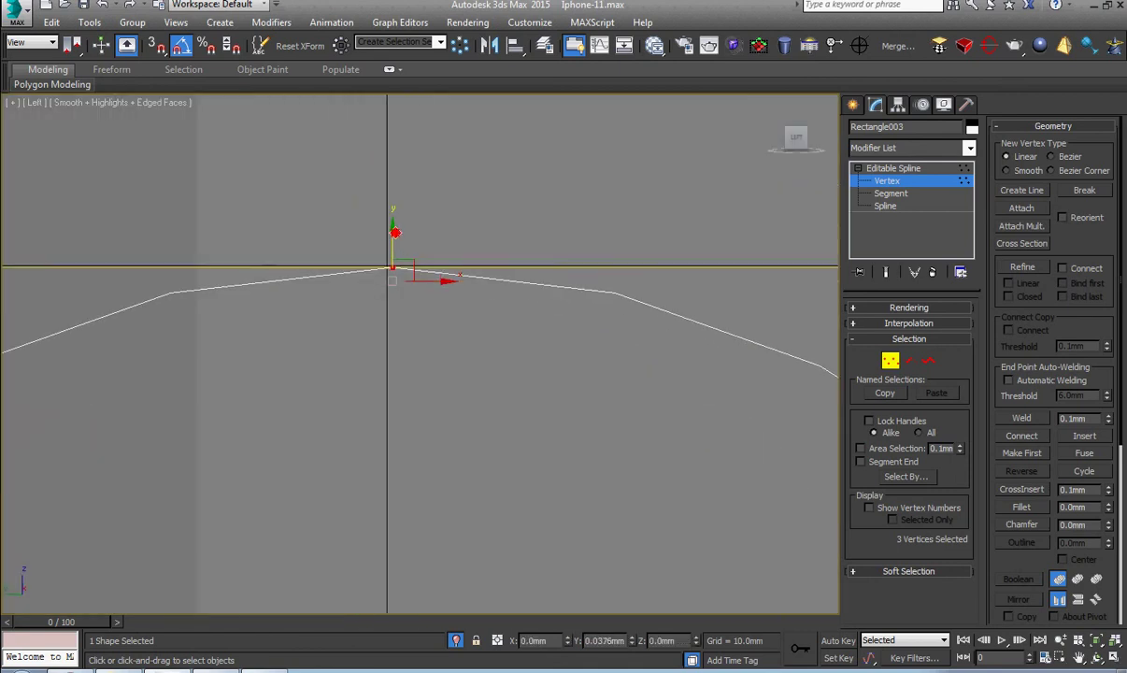
click(906, 169)
Nudge the whole spline horizontally so its pivot lines up exactly with the frame's middle vertical edge
key(z)
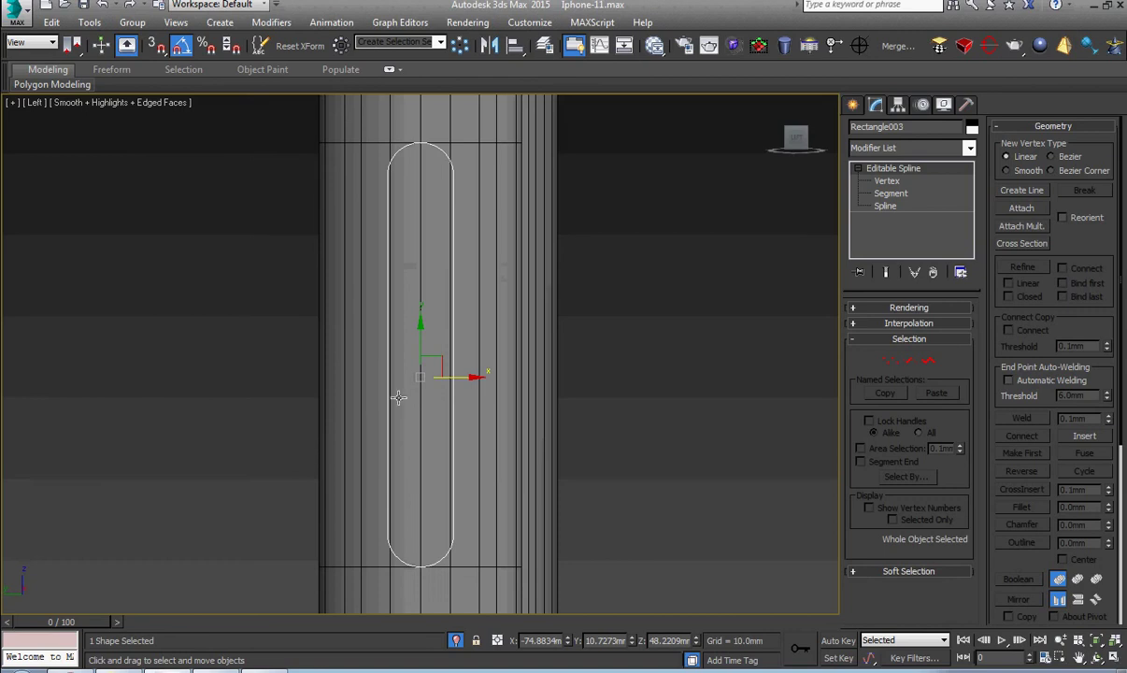
scroll(398, 397, up, 6)
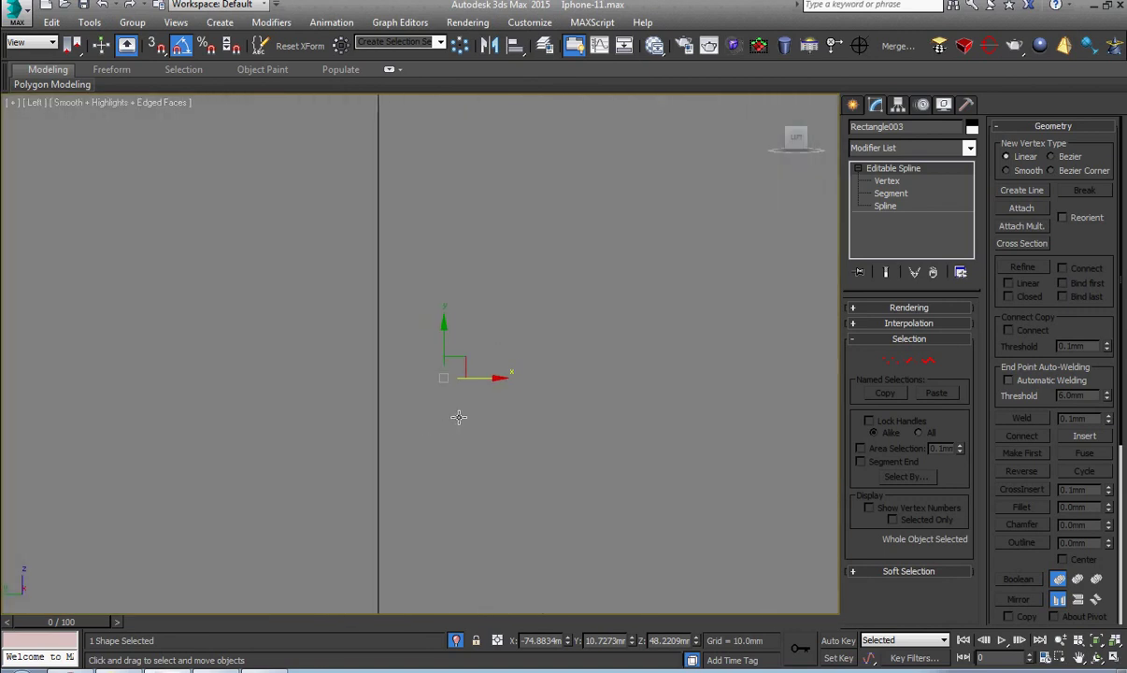
drag(476, 382, 408, 381)
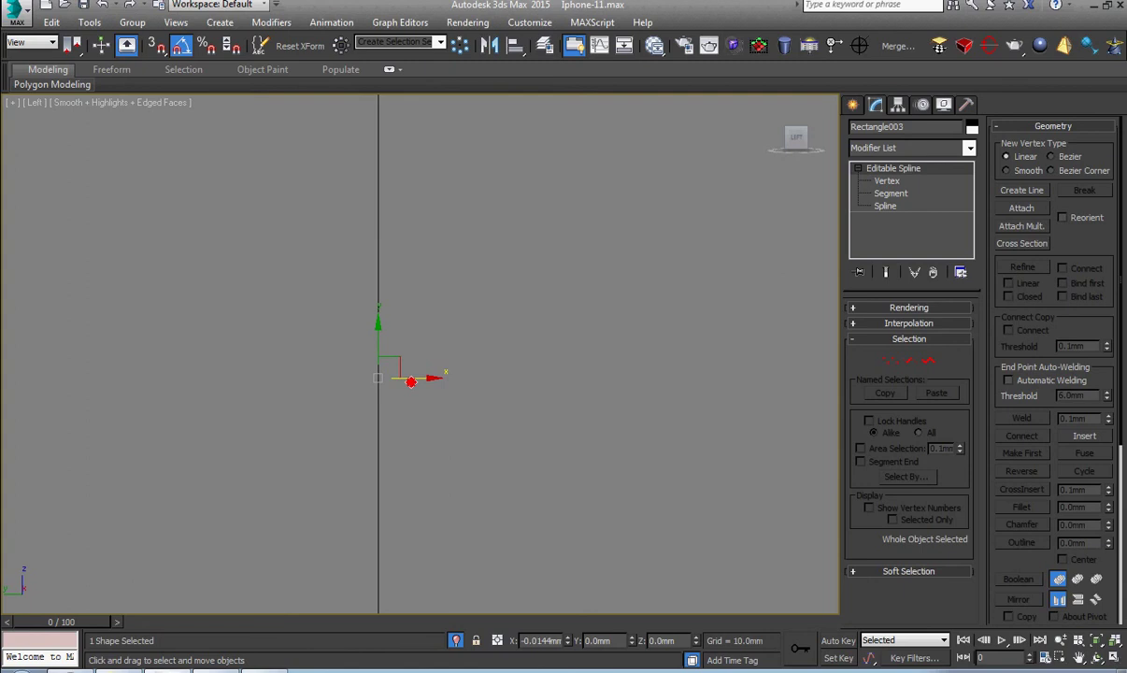
Move the frame's lower button edge-loop vertices slightly down, away from the outline's lower rounded end
key(z)
scroll(411, 381, down, 3)
scroll(438, 457, up, 3)
click(446, 474)
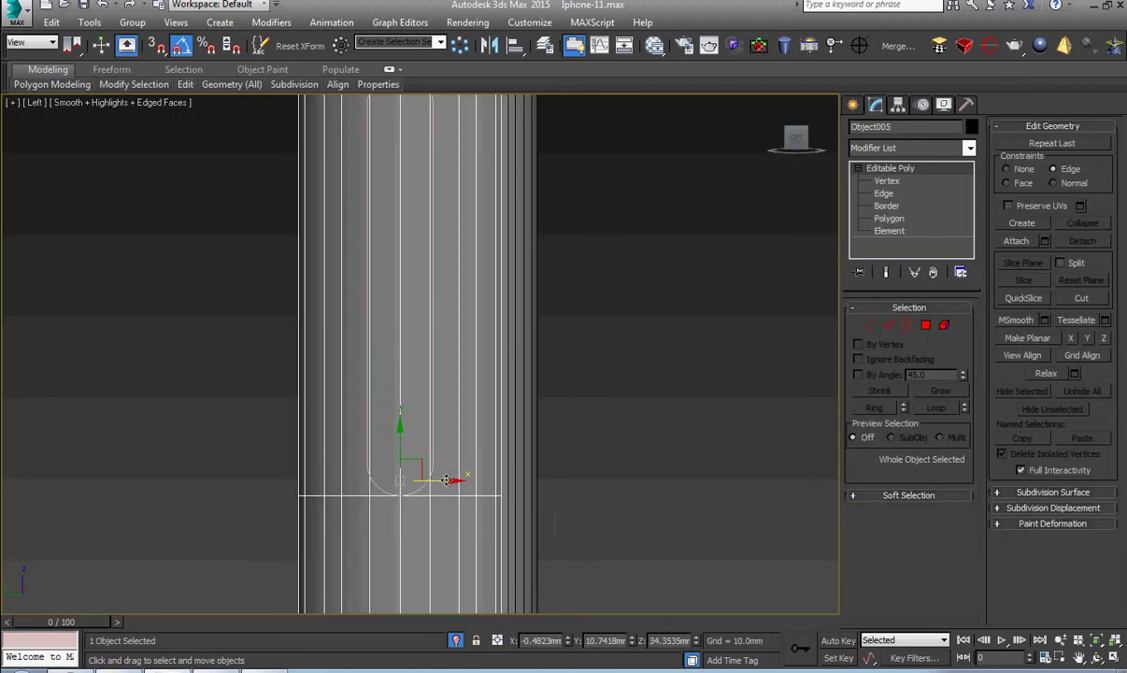
scroll(442, 496, up, 3)
middle_drag(442, 496, 450, 506)
key(1)
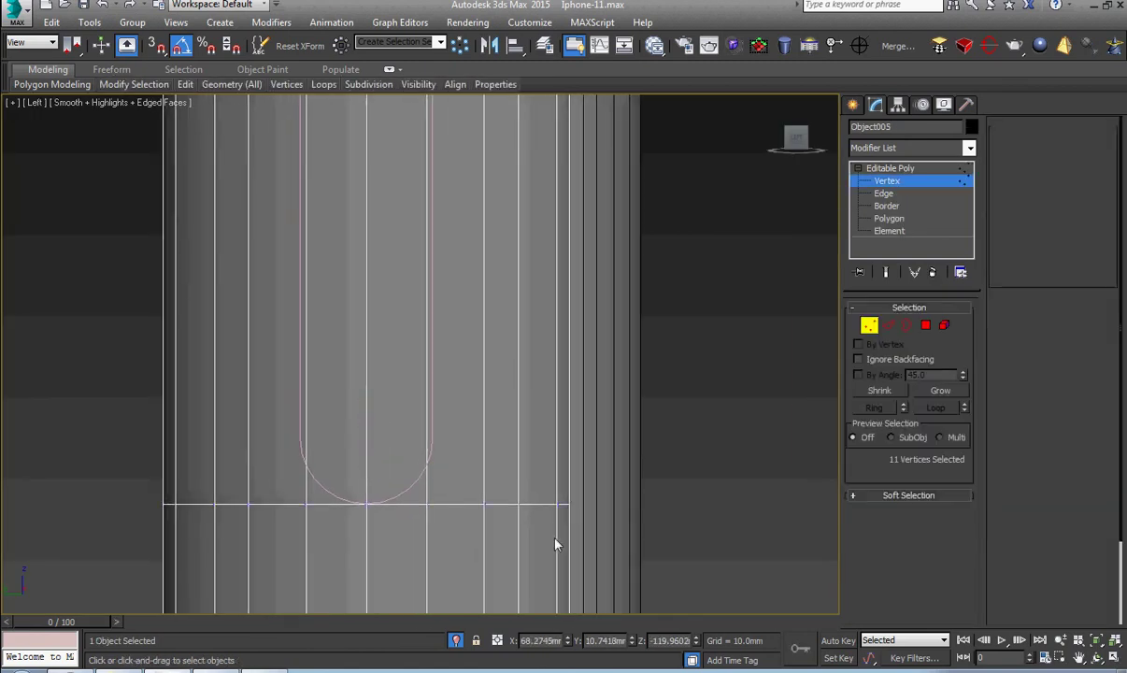
drag(600, 521, 97, 437)
drag(366, 458, 358, 480)
Move the frame's upper button edge-loop vertices slightly up, away from the outline's upper rounded end
scroll(360, 484, down, 5)
middle_drag(356, 305, 383, 452)
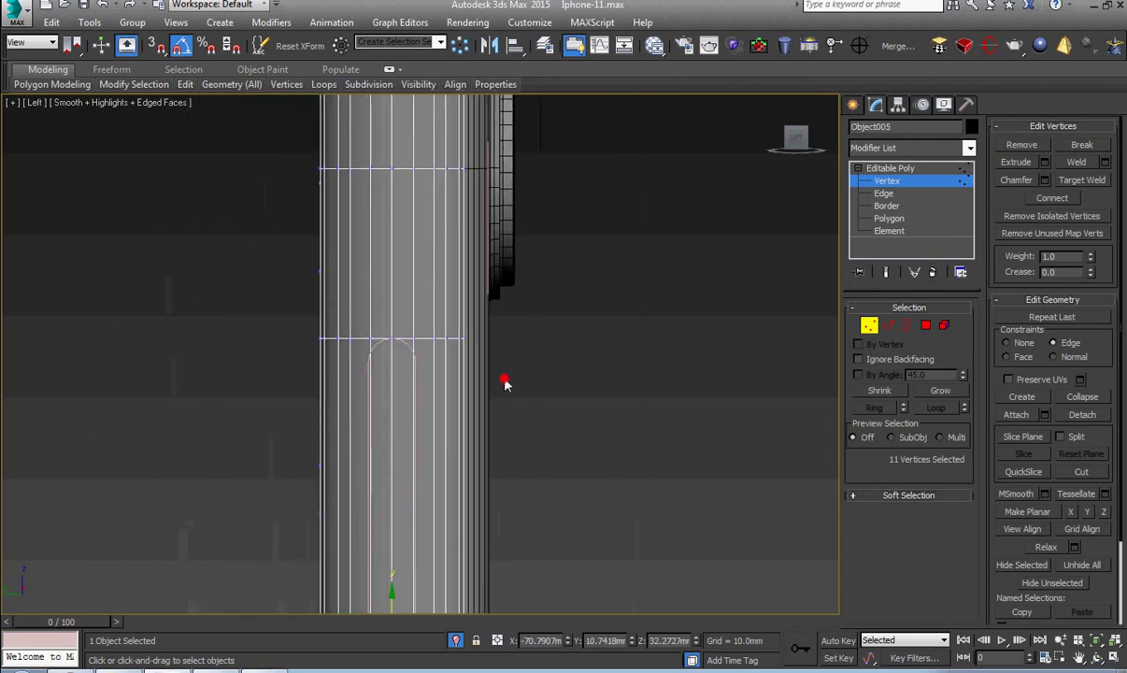
drag(507, 381, 301, 310)
scroll(381, 333, up, 5)
drag(423, 322, 424, 300)
click(902, 168)
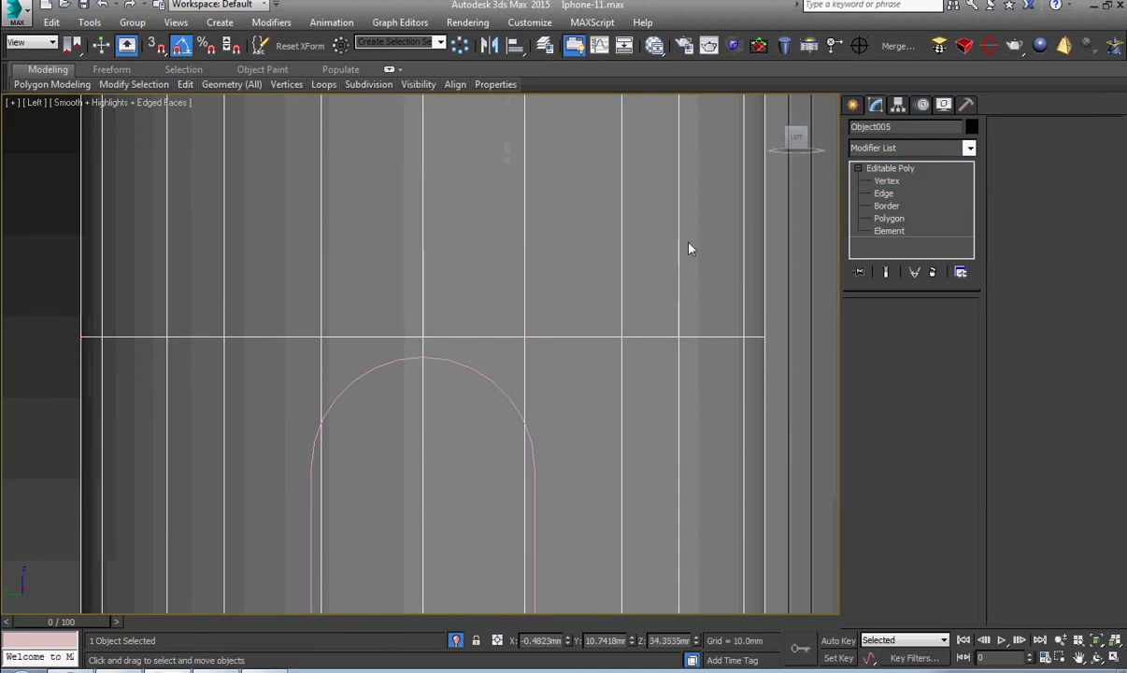
Scale the button outline spline uniformly to about 91% so its straight sides align with the frame's vertical edges
click(461, 362)
key(z)
right_click(459, 361)
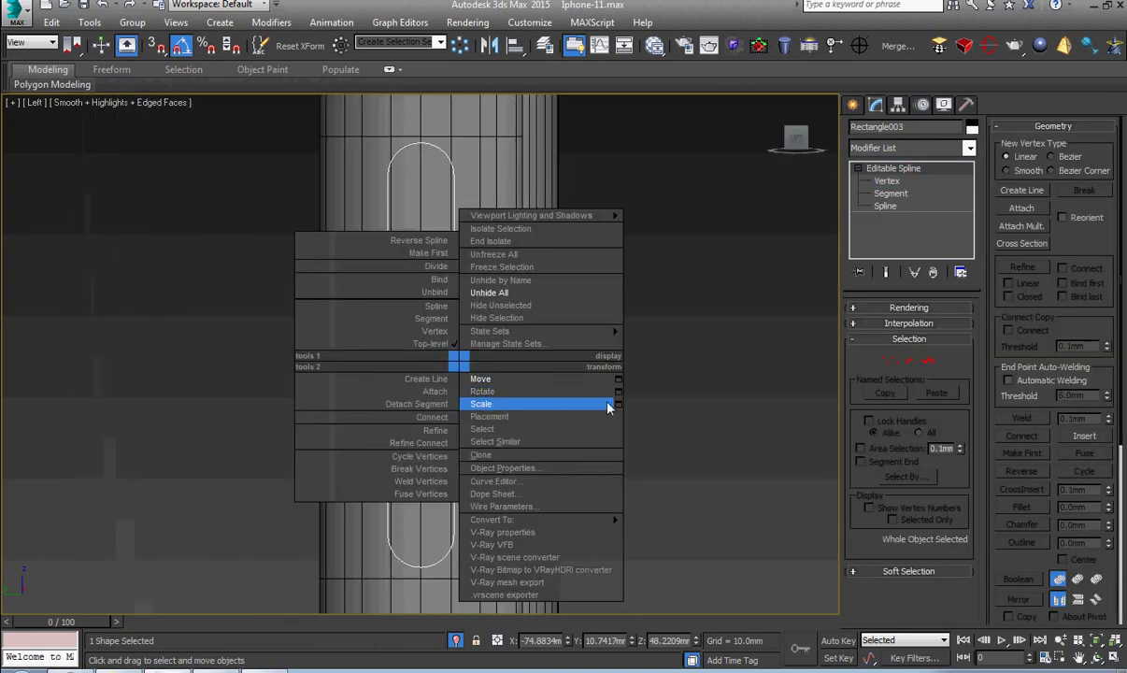
click(617, 403)
drag(536, 280, 533, 325)
scroll(467, 369, up, 5)
click(544, 241)
key(z)
scroll(542, 244, up, 1)
middle_drag(542, 244, 544, 309)
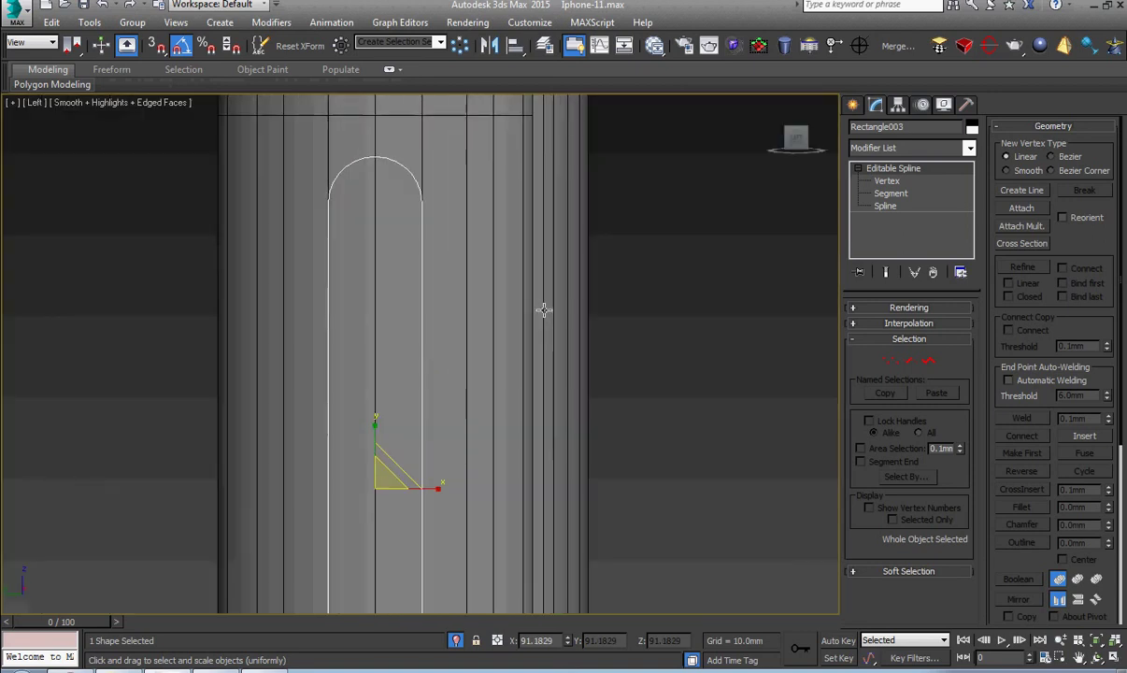
Move the three vertices of the outline's upper rounded end up to just below the upper edge loop
key(1)
key(z)
right_click(377, 220)
click(394, 239)
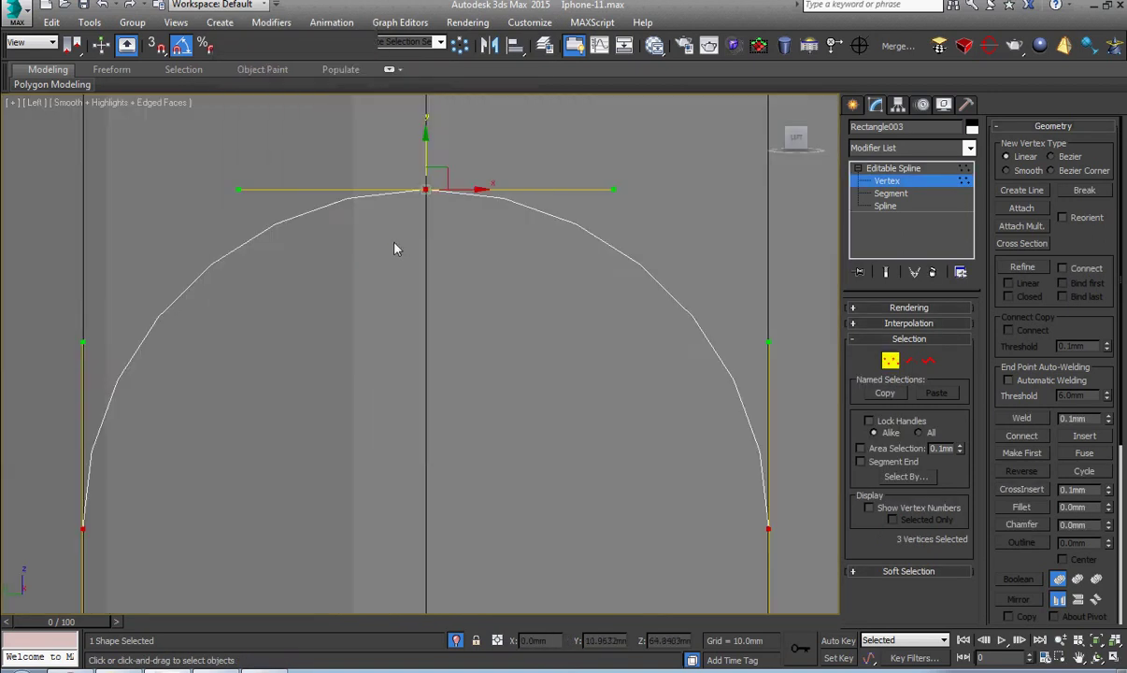
scroll(394, 245, down, 3)
middle_drag(408, 254, 410, 432)
drag(410, 358, 422, 217)
click(459, 369)
Move the three vertices of the outline's lower rounded end down to the lower edge loop and inspect the whole spline at an angle
scroll(460, 369, down, 7)
middle_drag(458, 367, 427, 277)
drag(474, 368, 334, 485)
key(z)
scroll(327, 484, down, 3)
middle_drag(327, 483, 356, 420)
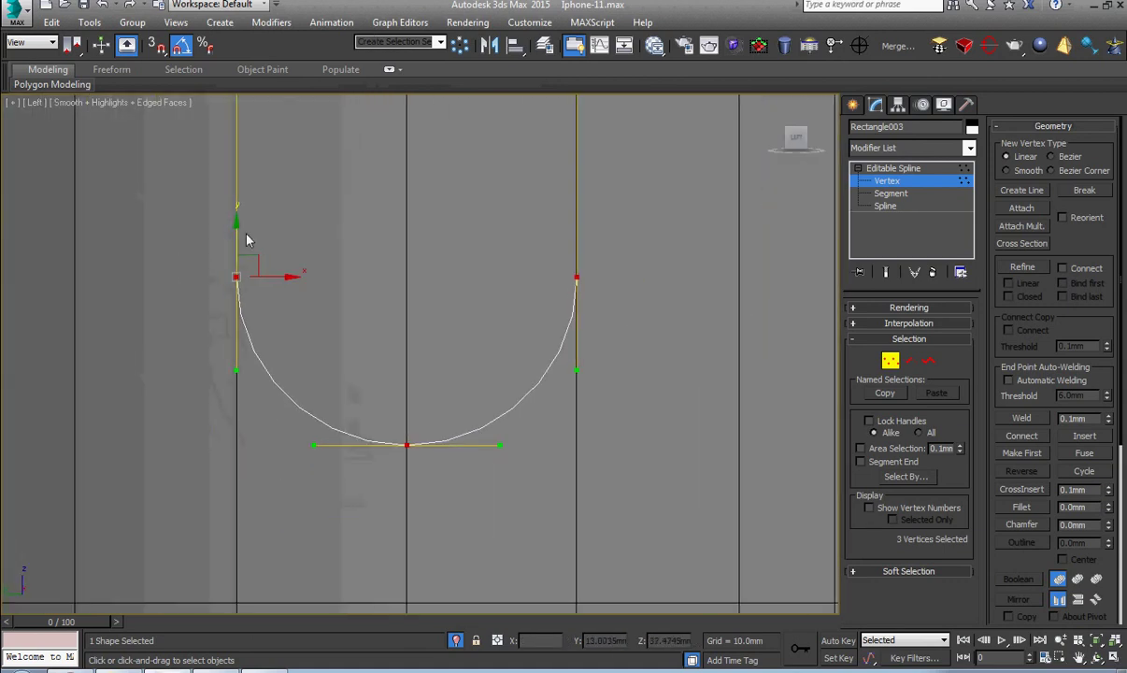
drag(238, 234, 262, 391)
click(902, 171)
key(z)
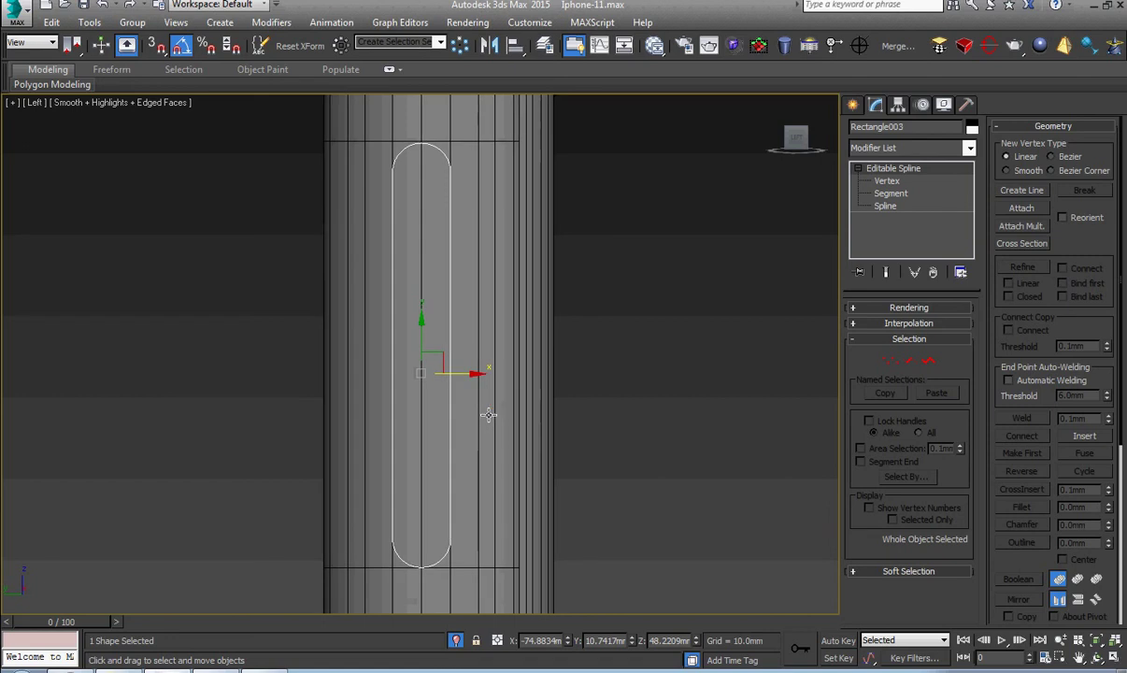
alt+middle_drag(505, 400, 453, 396)
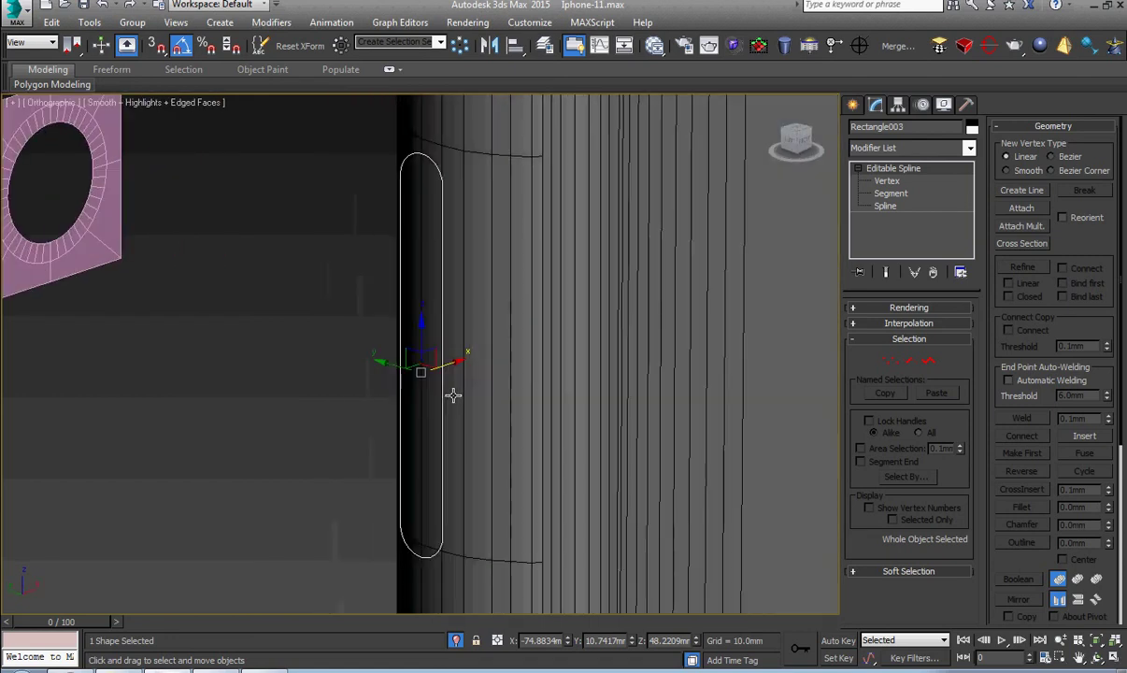